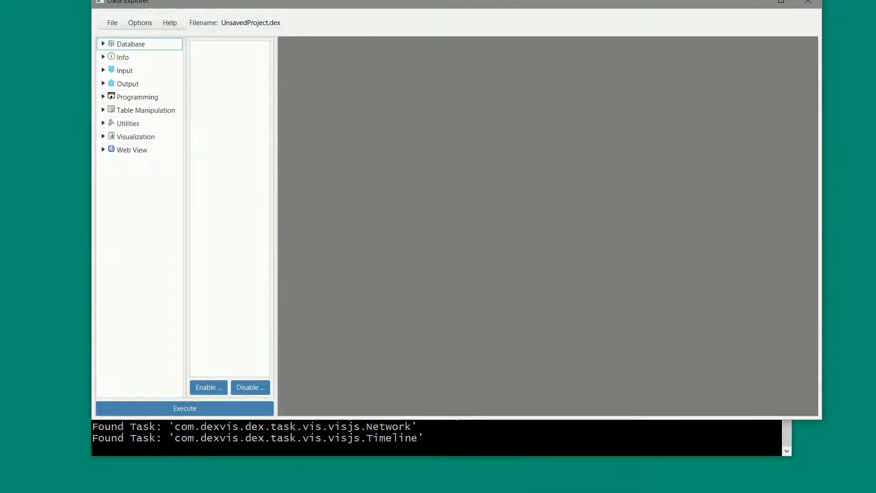
Enlarge the Data Explorer window to fill the screen and open the demo project visualization\c3\c3_garbage_collection_data.dex.
drag(512, 1, 422, 8)
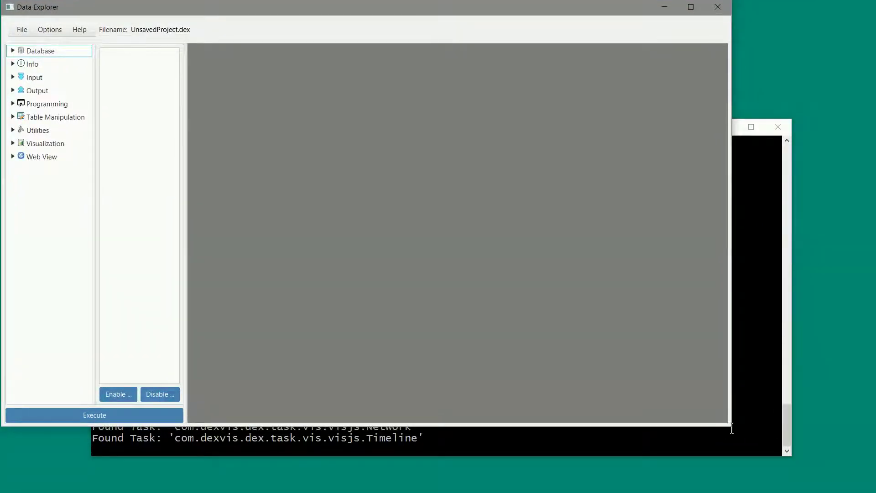
drag(732, 428, 872, 489)
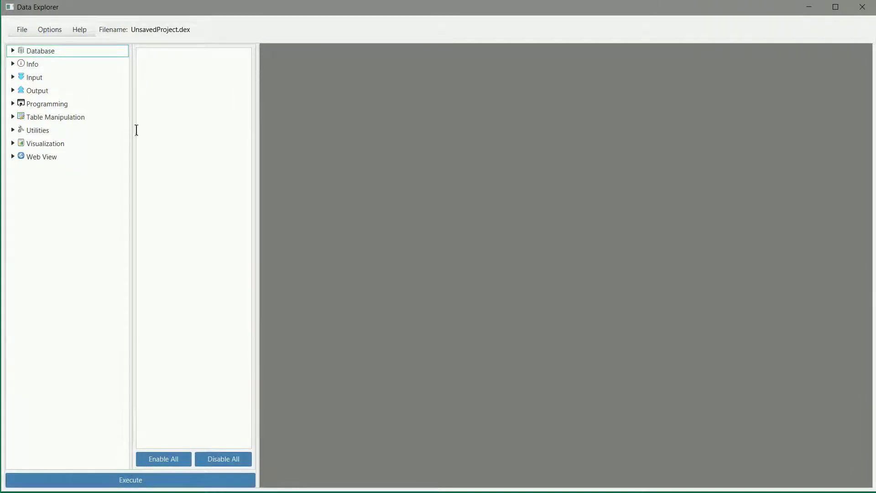
click(22, 29)
click(24, 58)
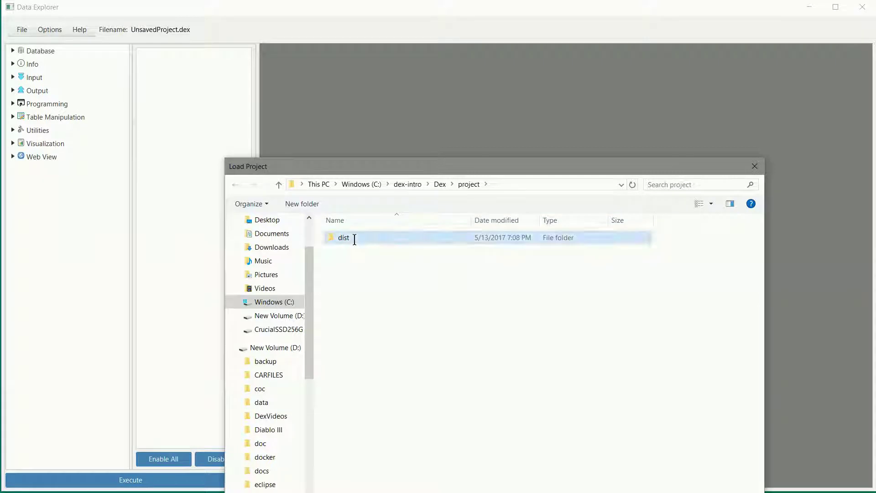
double_click(354, 238)
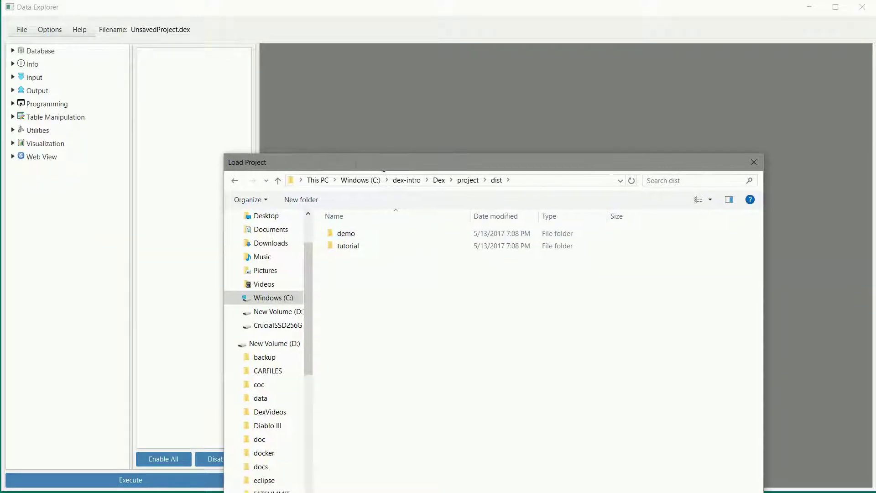
double_click(315, 132)
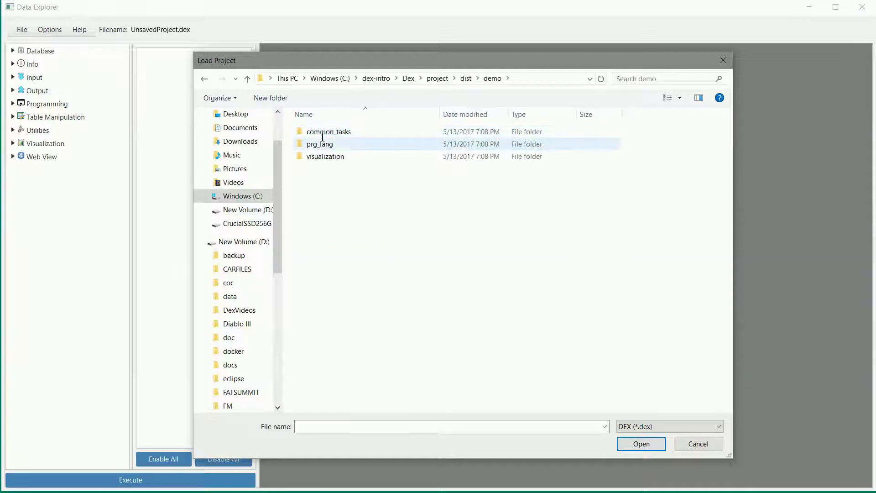
double_click(329, 155)
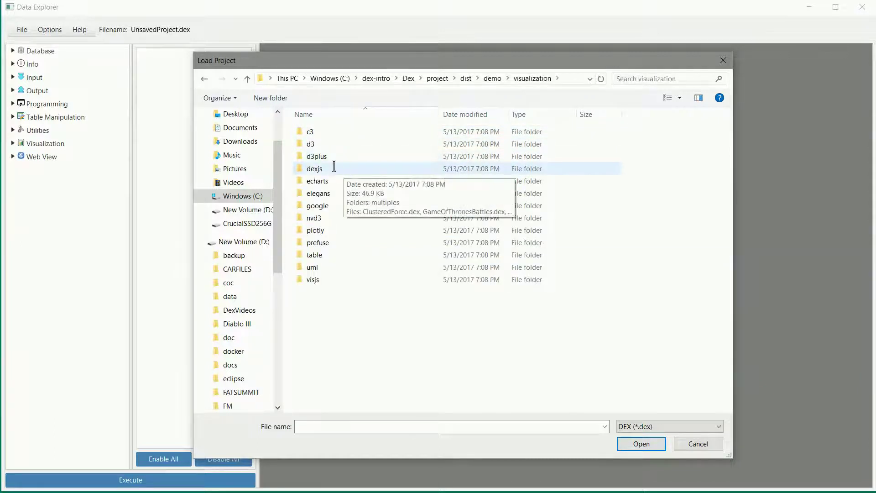
double_click(332, 131)
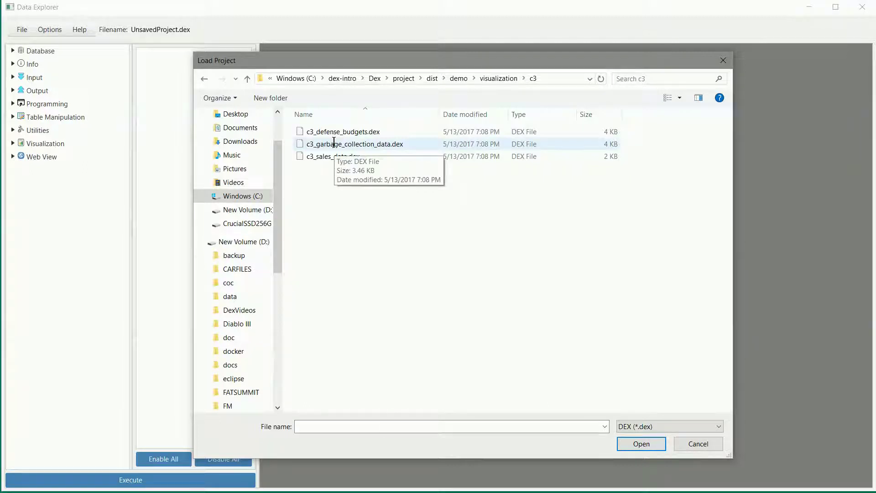
double_click(333, 144)
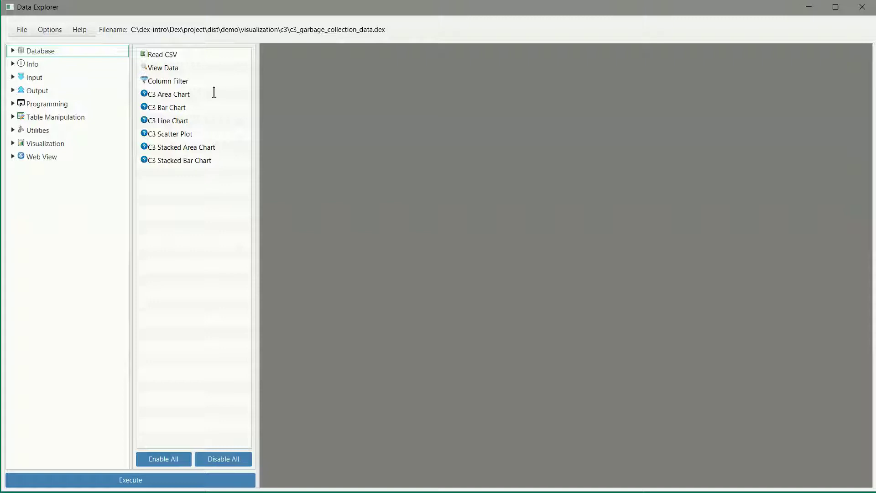
Inspect the source file name in the Read CSV task's configuration.
click(177, 58)
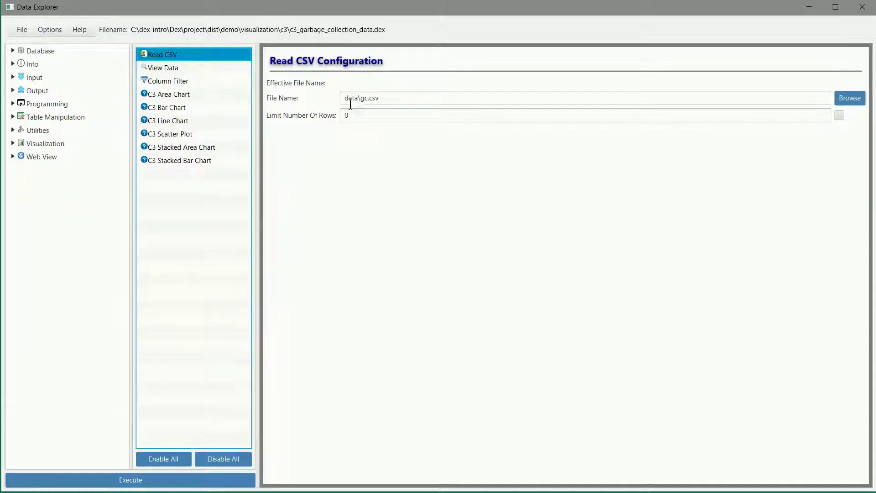
click(399, 98)
drag(399, 98, 343, 95)
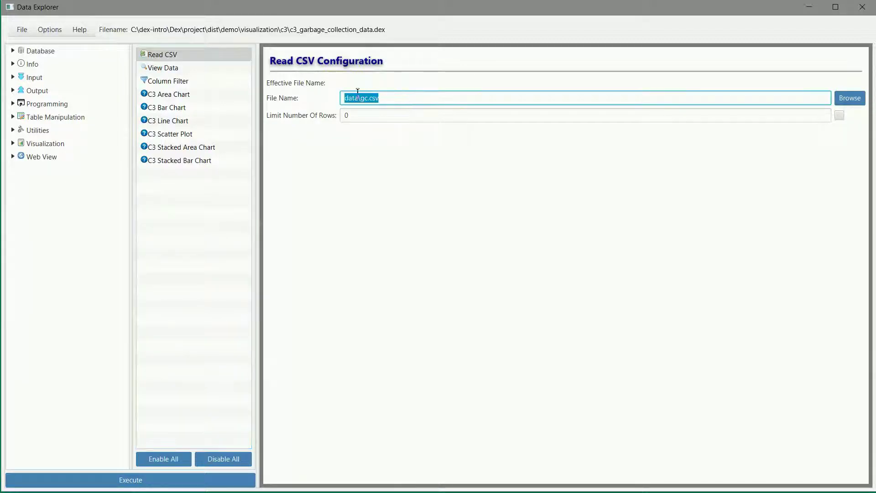
click(381, 97)
drag(364, 99, 414, 100)
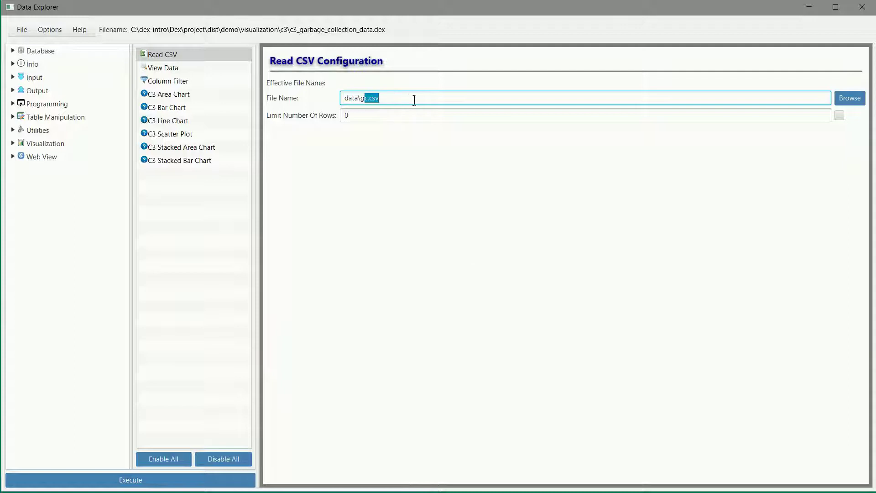
Execute the project, viewing the loaded data table, and review which columns the Column Filter includes.
click(162, 68)
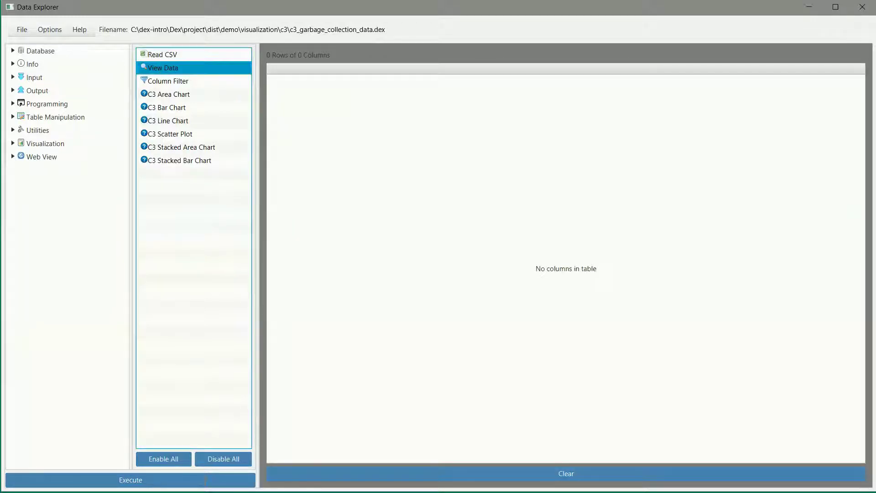
click(205, 480)
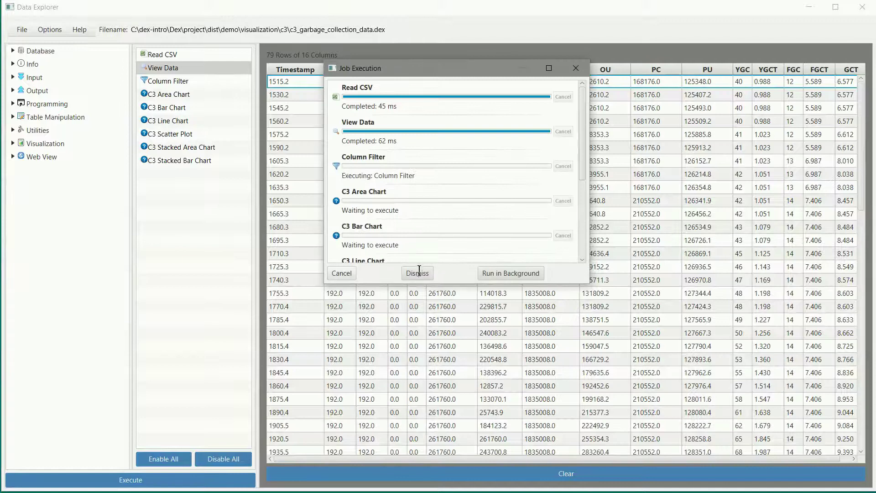
click(418, 273)
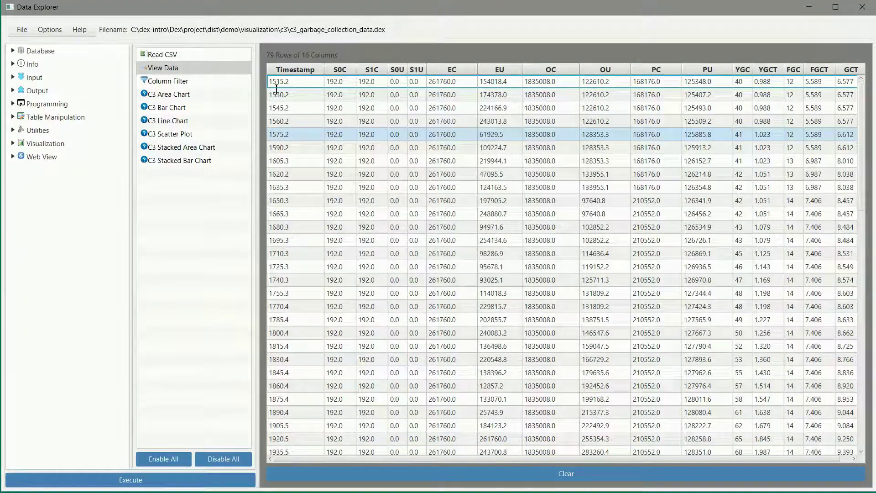
click(189, 81)
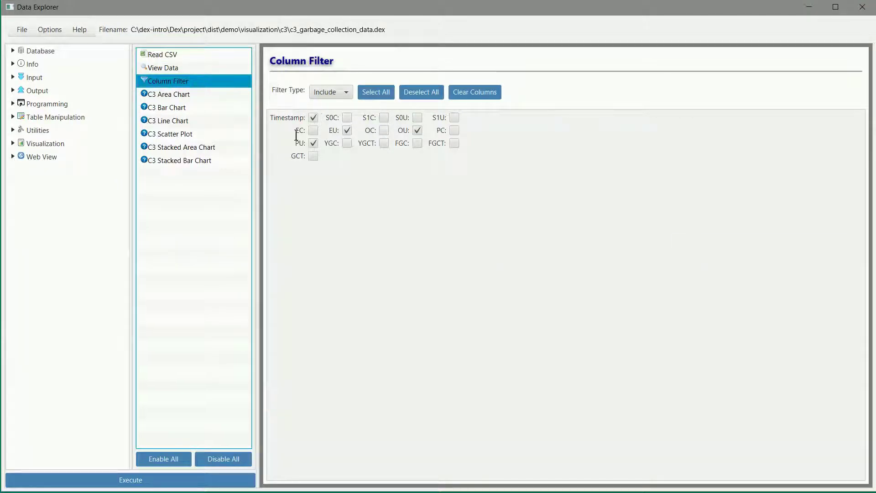
In the C3 Area Chart, zoom into a shorter timestamp range, shift it, and hide the EU and PU series.
click(180, 94)
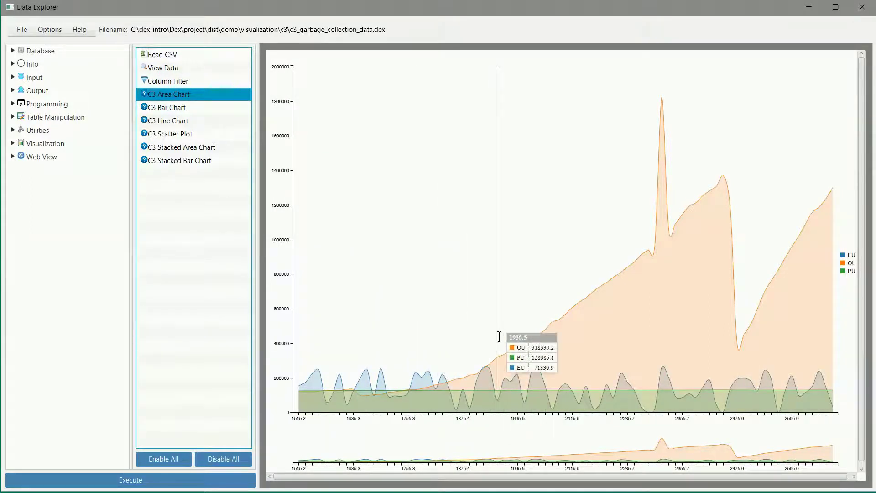
scroll(502, 337, up, 3)
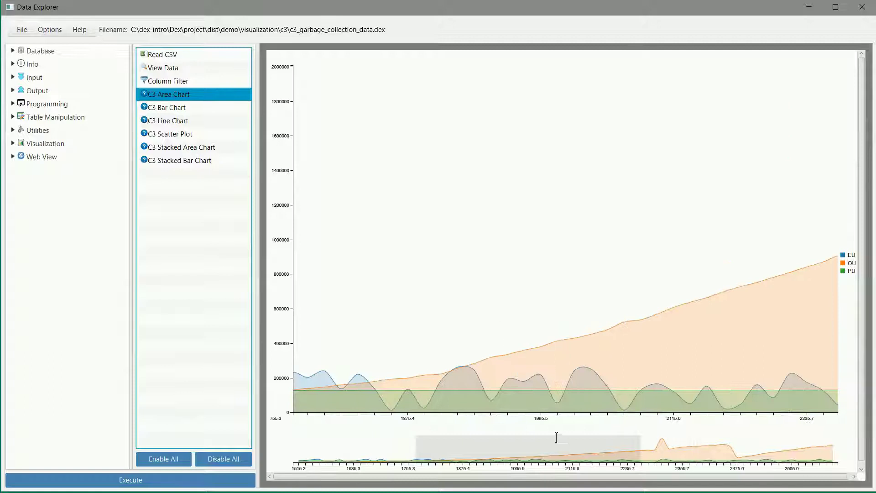
mouse_move(557, 449)
mouse_down()
mouse_move(754, 454)
mouse_move(507, 453)
mouse_up()
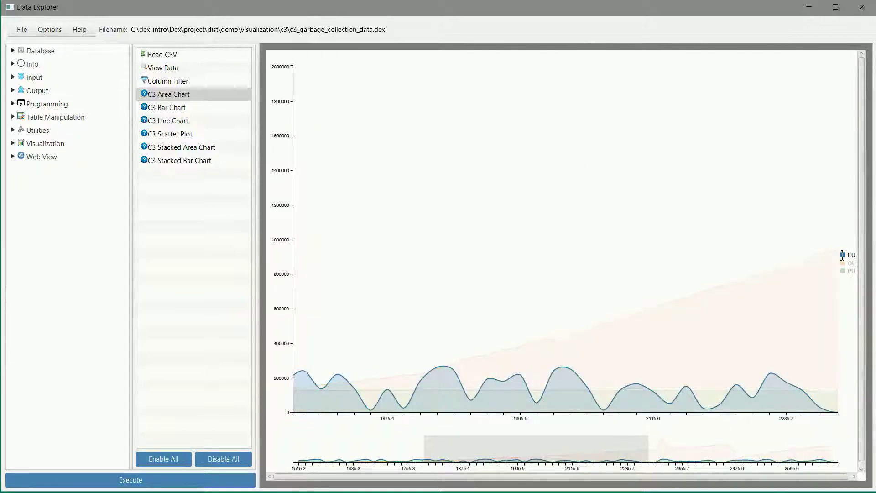
click(842, 254)
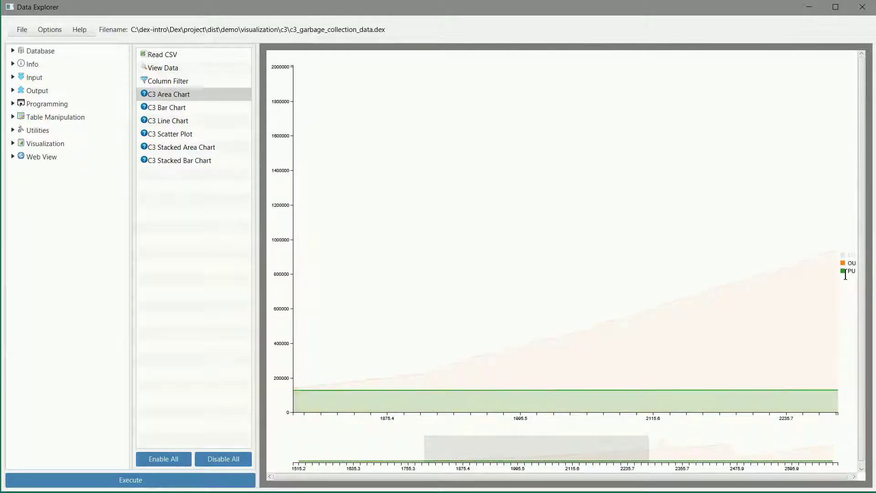
click(844, 272)
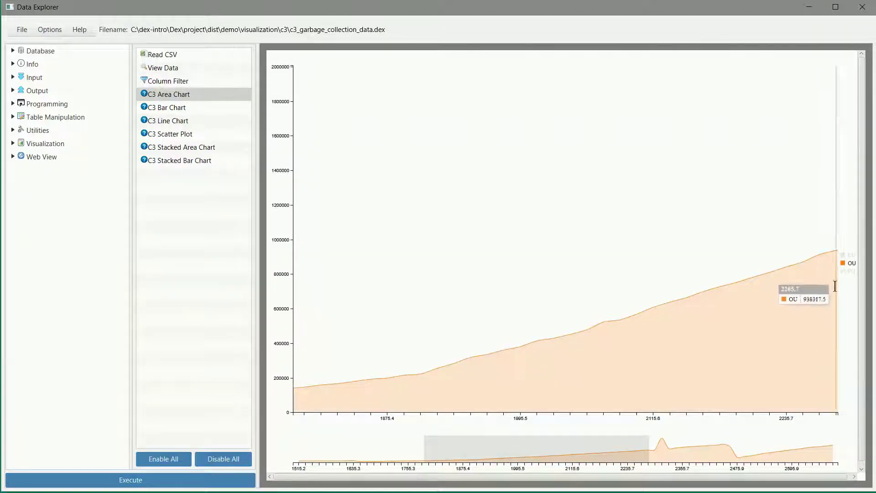
View the C3 Bar Chart, zooming into a narrower timestamp range and shifting it towards the spike.
click(168, 108)
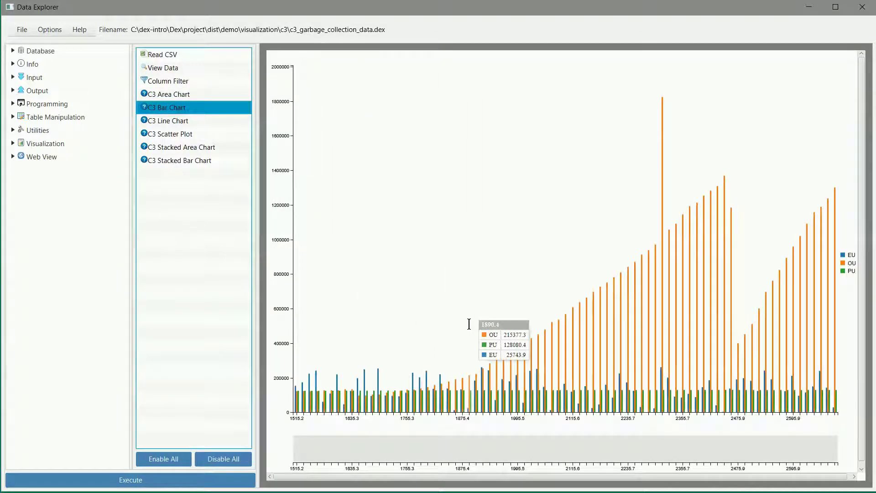
scroll(545, 403, up, 2)
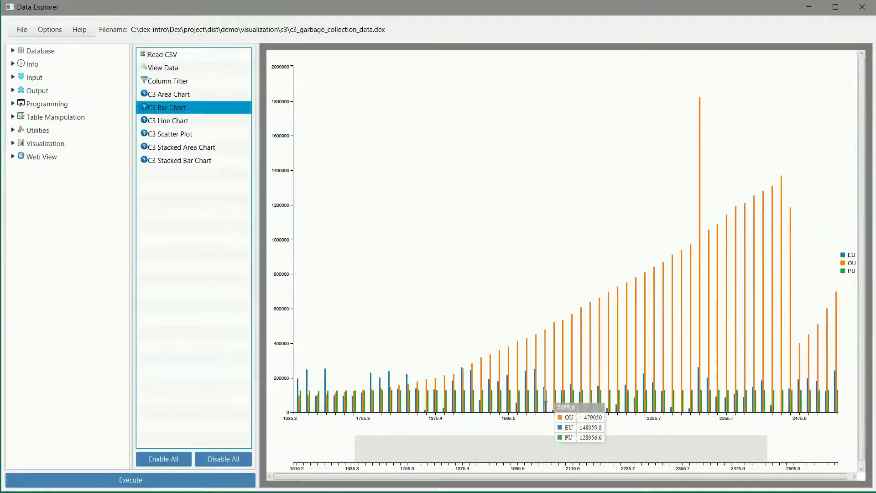
scroll(546, 403, up, 2)
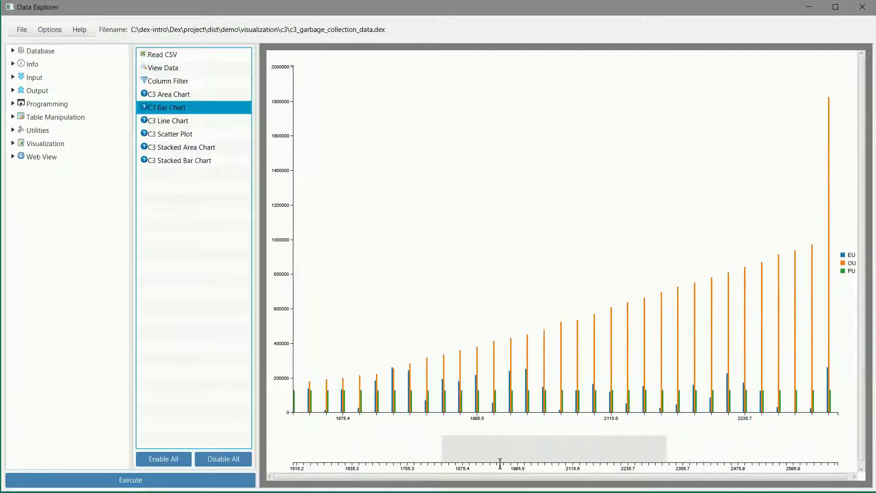
mouse_move(502, 451)
mouse_down()
mouse_move(677, 454)
mouse_move(528, 449)
mouse_up()
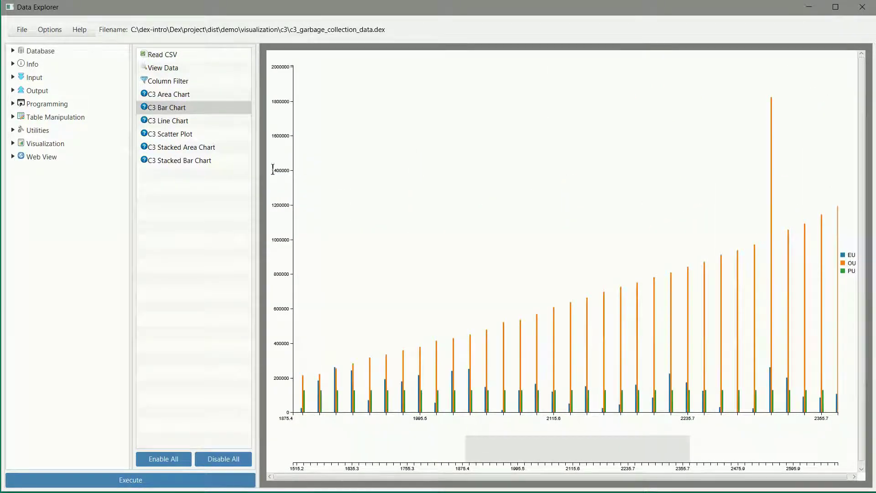
View the C3 Line Chart, C3 Scatter Plot and C3 Stacked Area Chart of the garbage collection data.
click(160, 122)
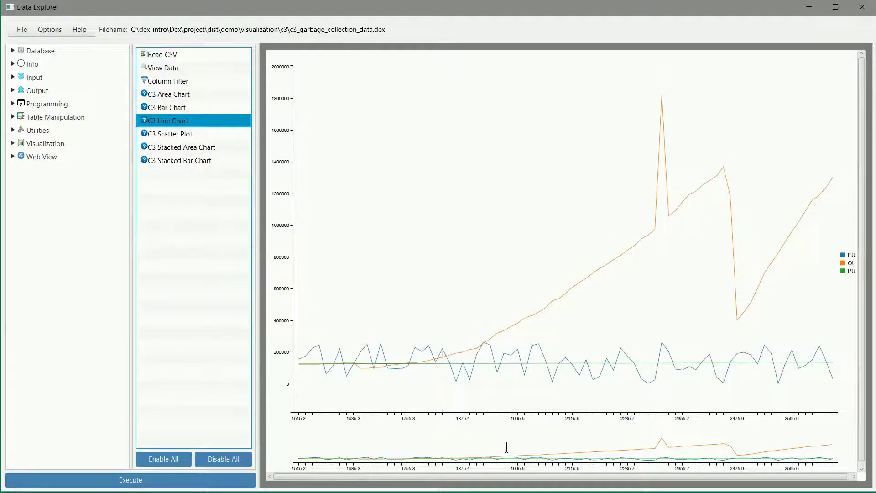
click(167, 133)
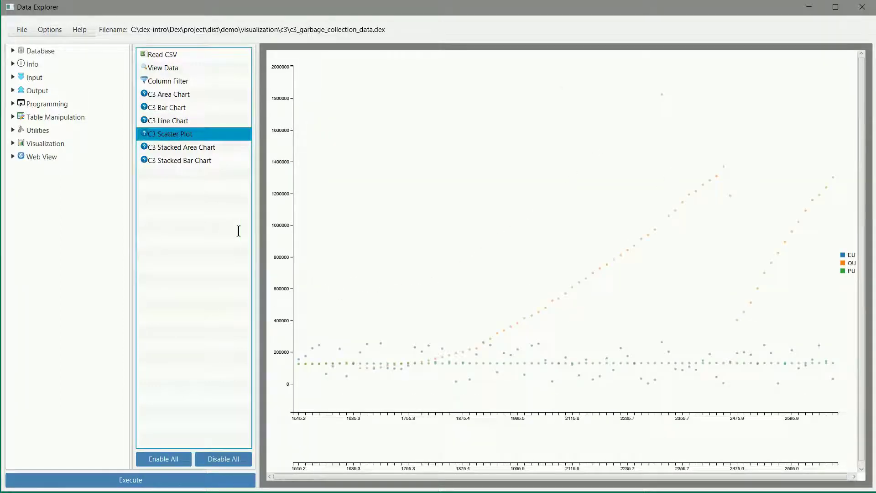
click(185, 149)
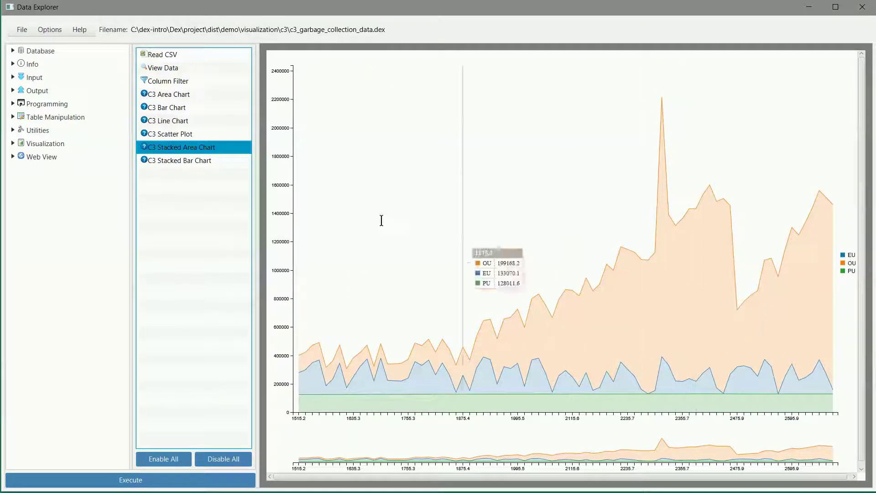
View the C3 Stacked Bar Chart, zooming in and shifting the range towards earlier timestamps.
click(192, 160)
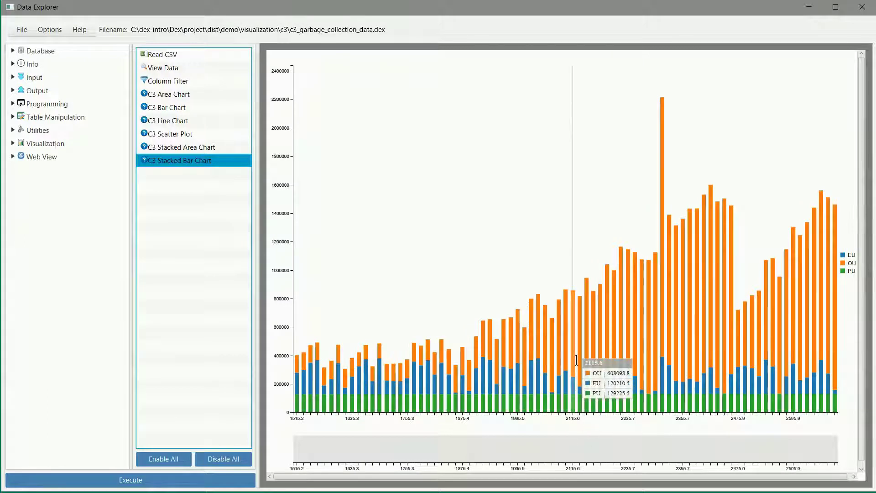
scroll(565, 424, down, 1)
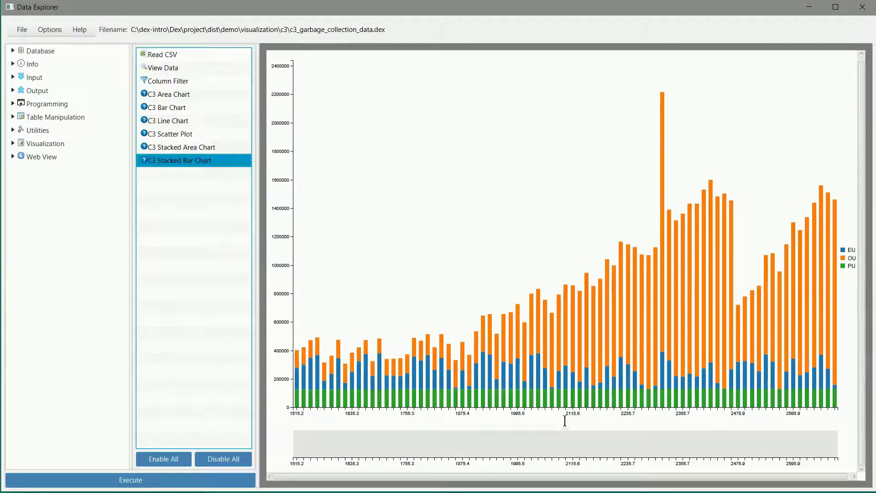
scroll(565, 421, up, 5)
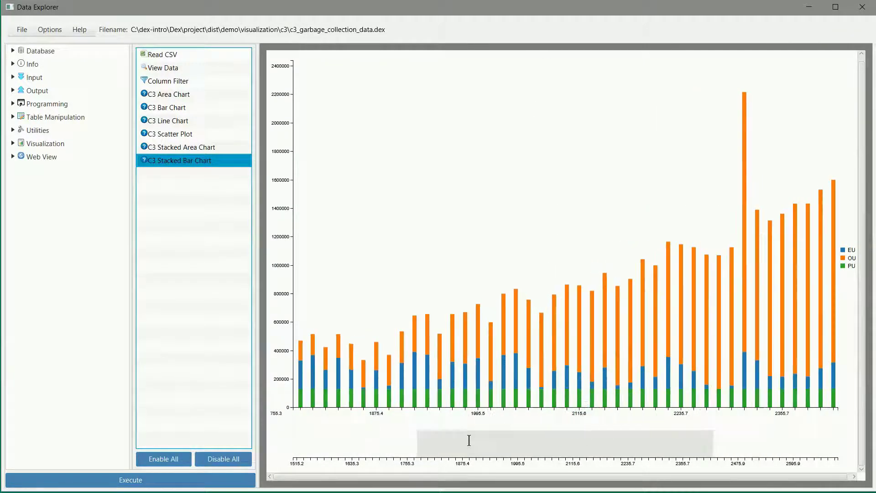
mouse_move(469, 441)
mouse_down()
mouse_move(565, 446)
mouse_move(403, 442)
mouse_up()
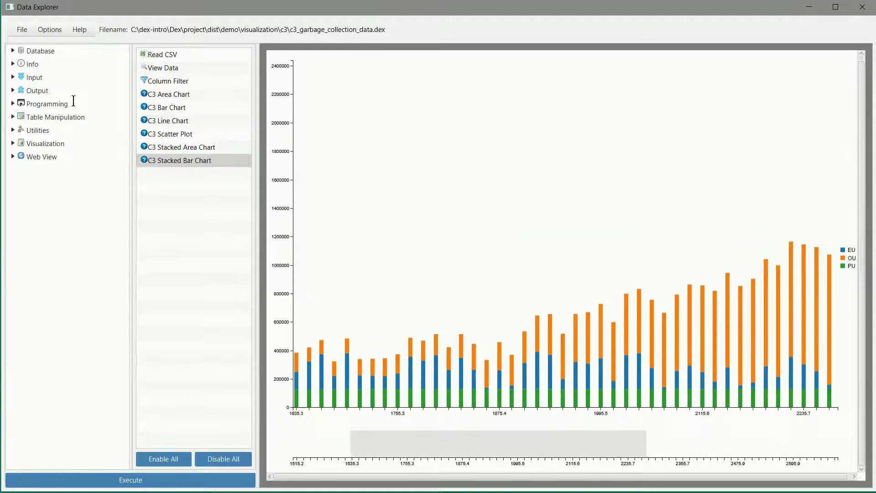
Open the c3_sales_data.dex project from the c3 folder and select its C3 Pie Chart task.
click(25, 32)
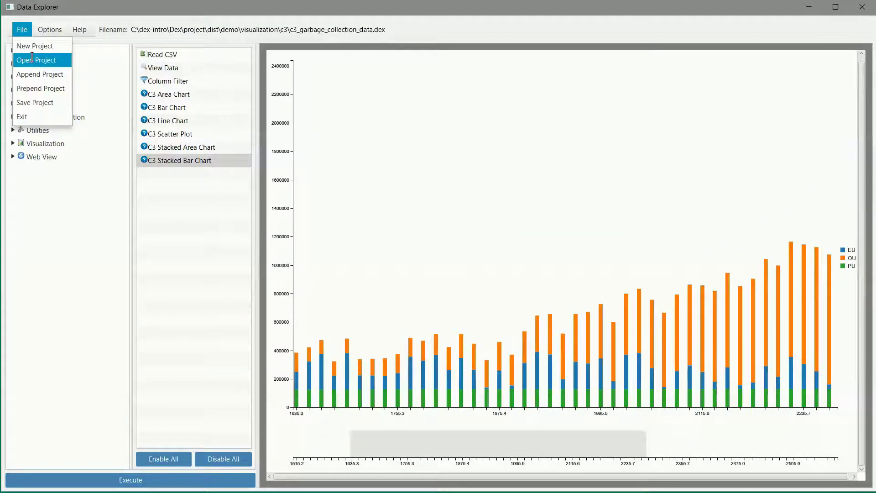
click(33, 58)
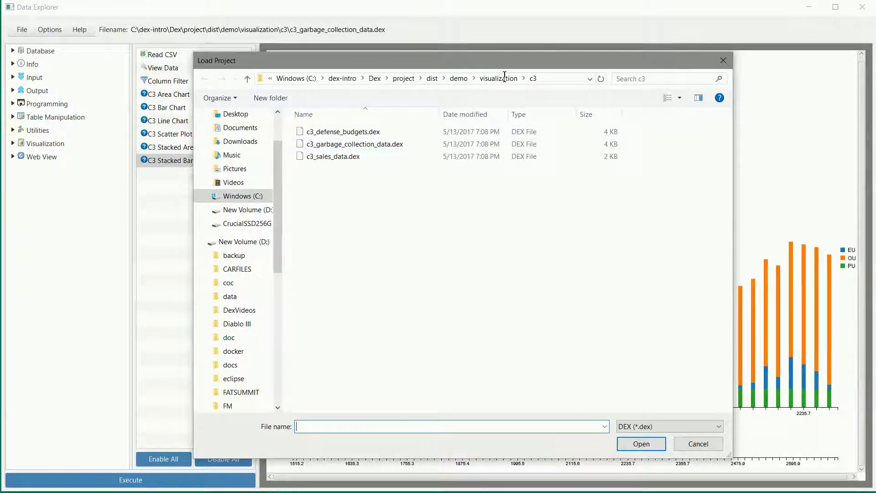
double_click(345, 156)
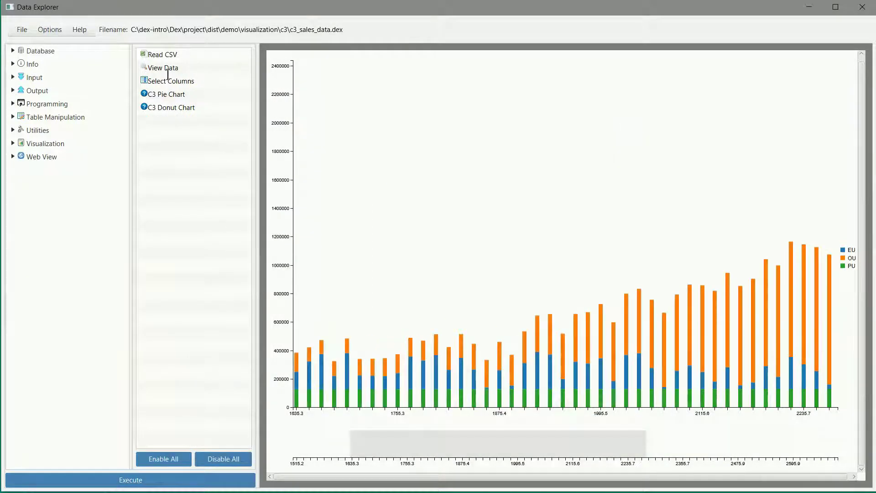
click(167, 94)
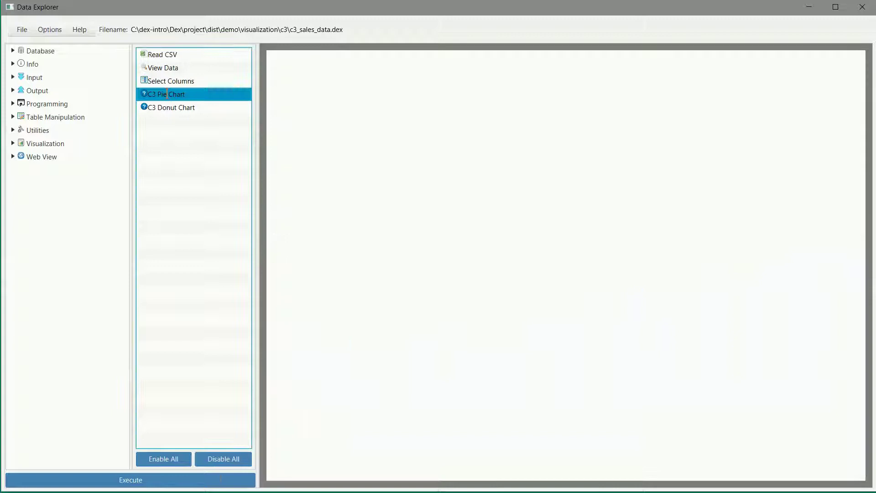
Run the sales data project and hide the APR, MAR and FEB slices of the C3 Pie Chart.
click(220, 480)
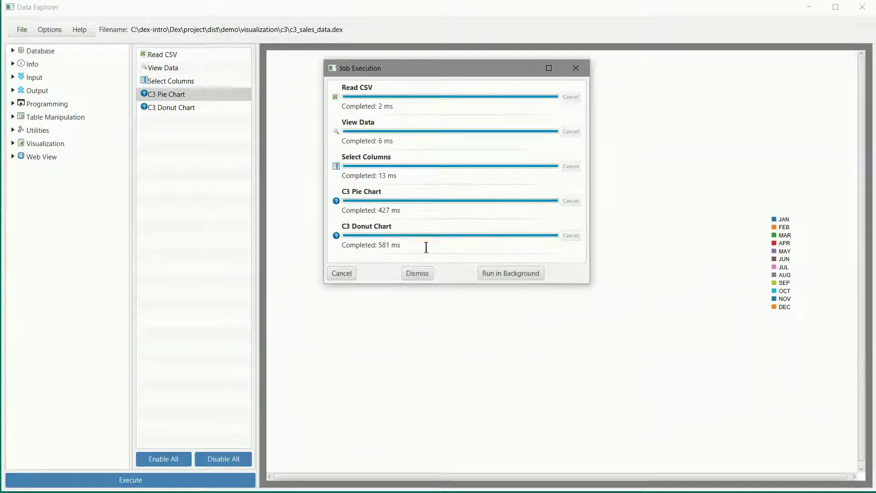
click(417, 273)
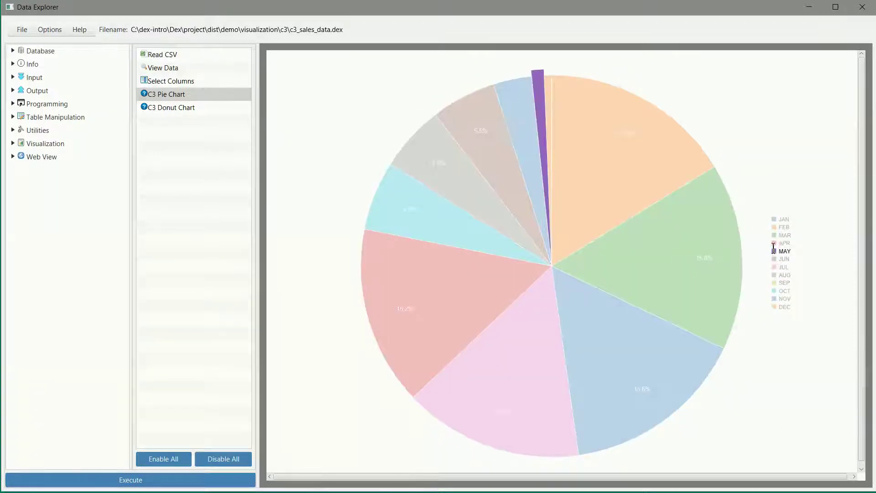
click(775, 243)
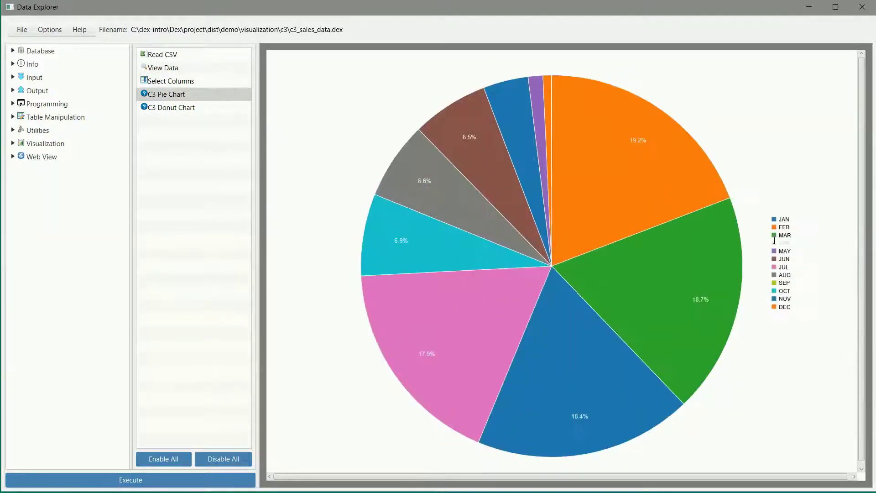
click(774, 236)
click(775, 228)
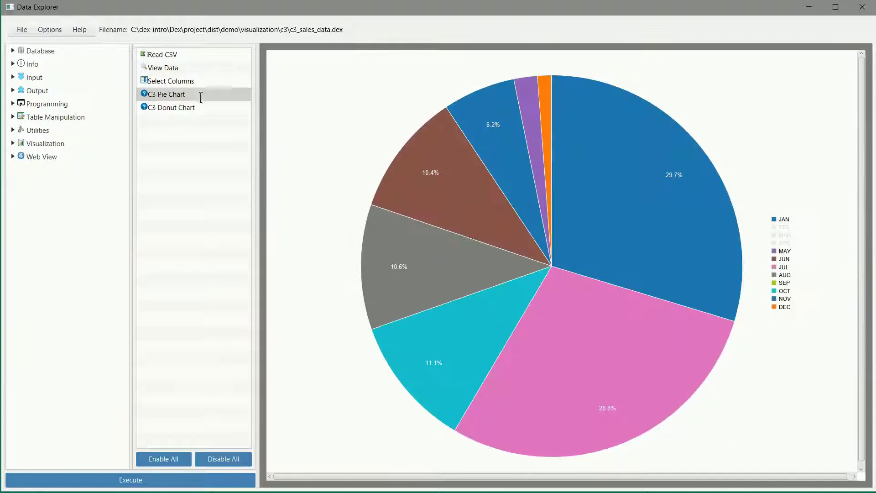
View the C3 Donut Chart, and open the RingNetwork_GameOfThronesBattles.dex project from the d3plus folder under visualization.
click(186, 108)
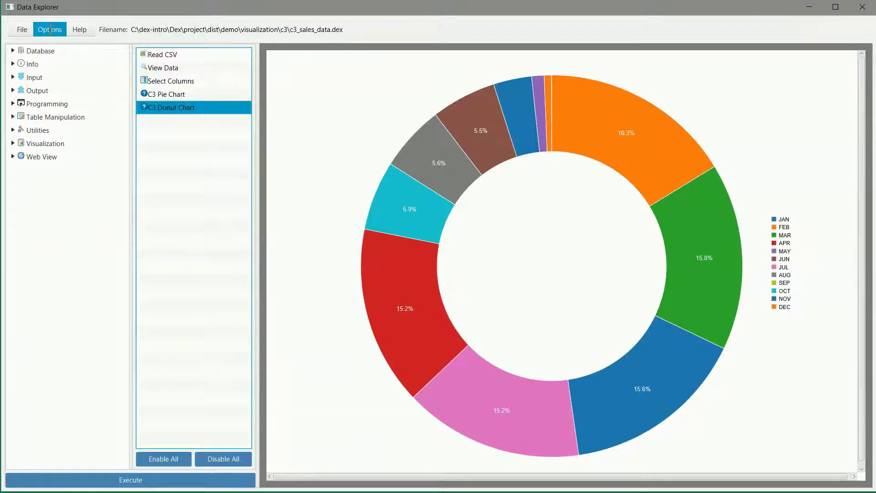
click(22, 29)
click(28, 59)
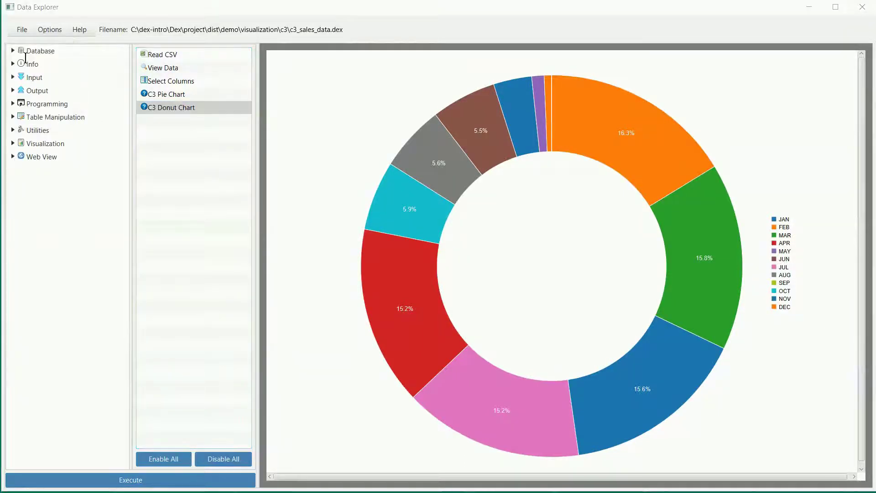
click(501, 79)
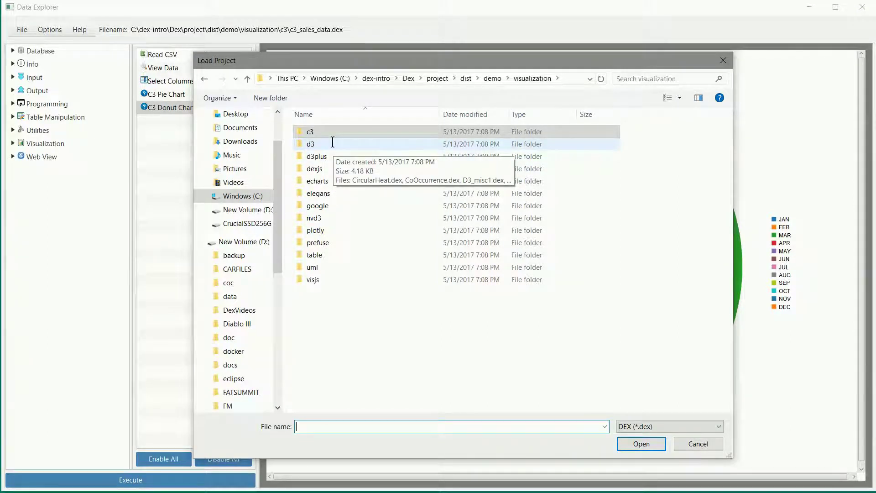
double_click(324, 155)
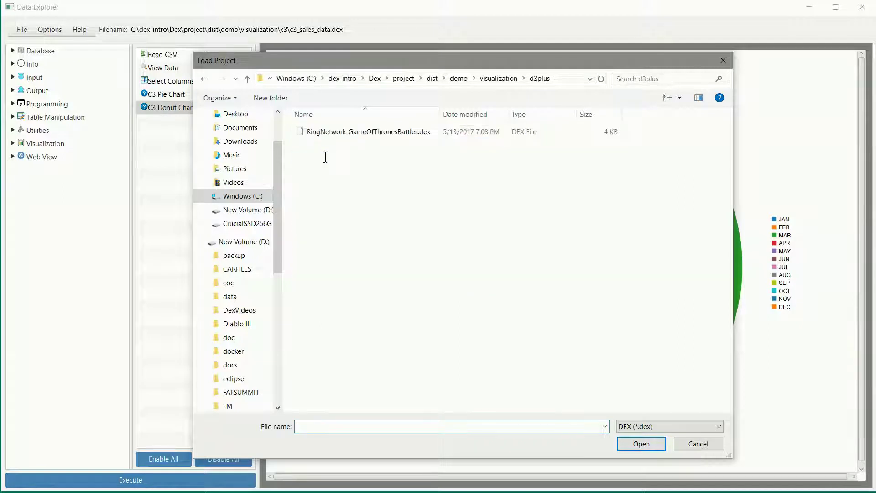
double_click(341, 132)
Inspect the Read CSV, Trim Columns and View Data tasks of the Game of Thrones project.
click(177, 55)
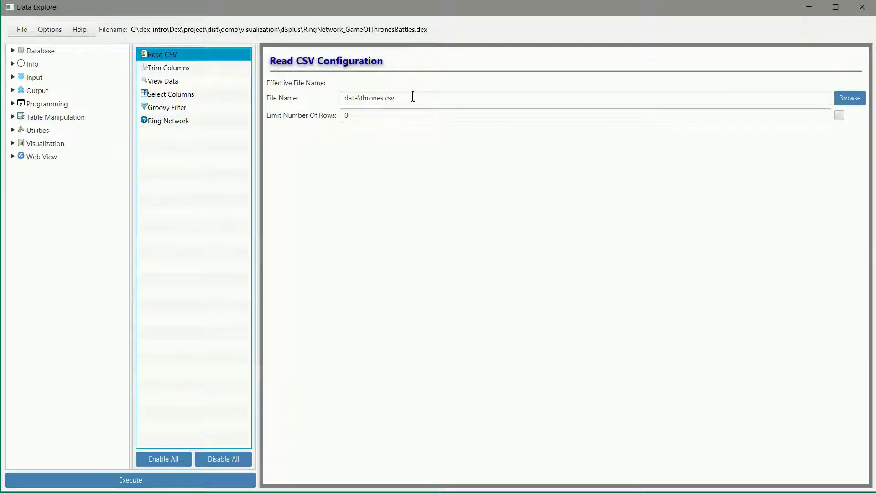
click(166, 67)
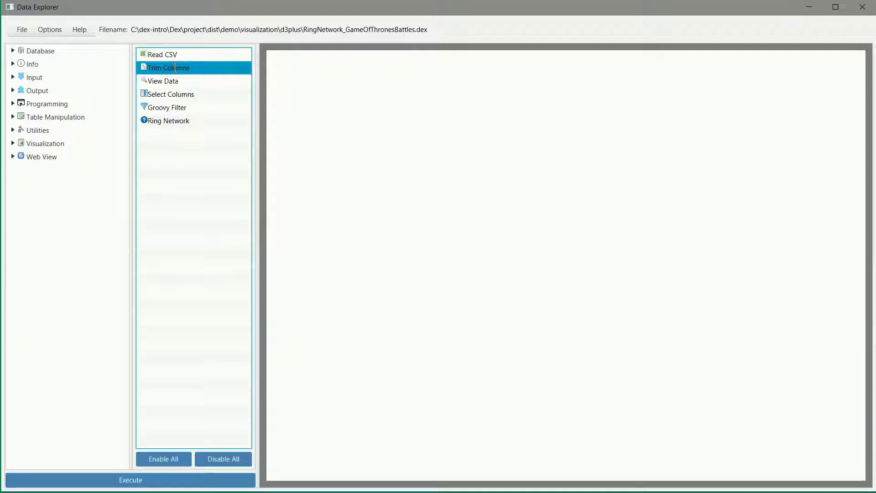
click(160, 83)
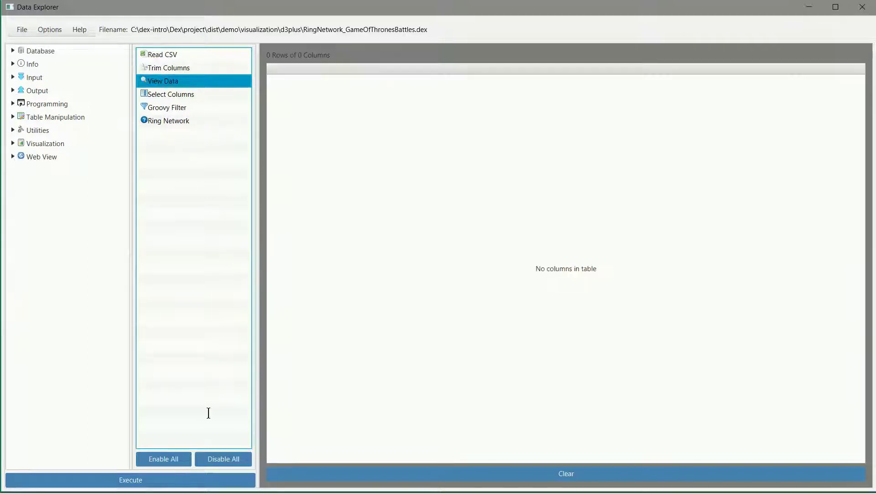
Run the project and examine the battle data table, the Select Columns choices and the Groovy Filter configuration.
click(204, 477)
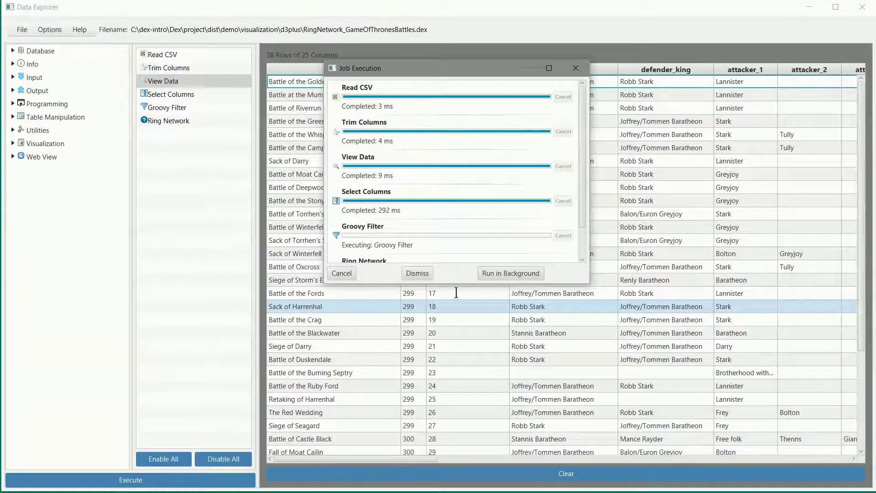
click(418, 273)
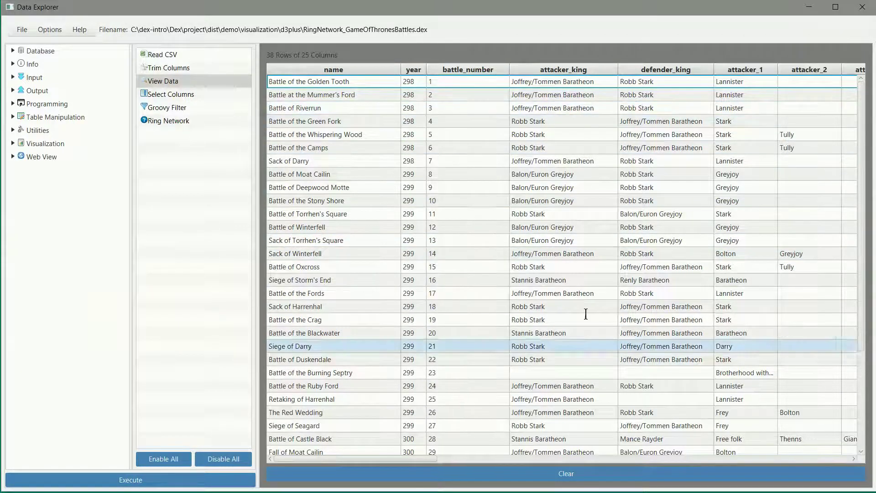
mouse_move(427, 460)
mouse_down()
mouse_move(550, 460)
mouse_move(436, 460)
mouse_up()
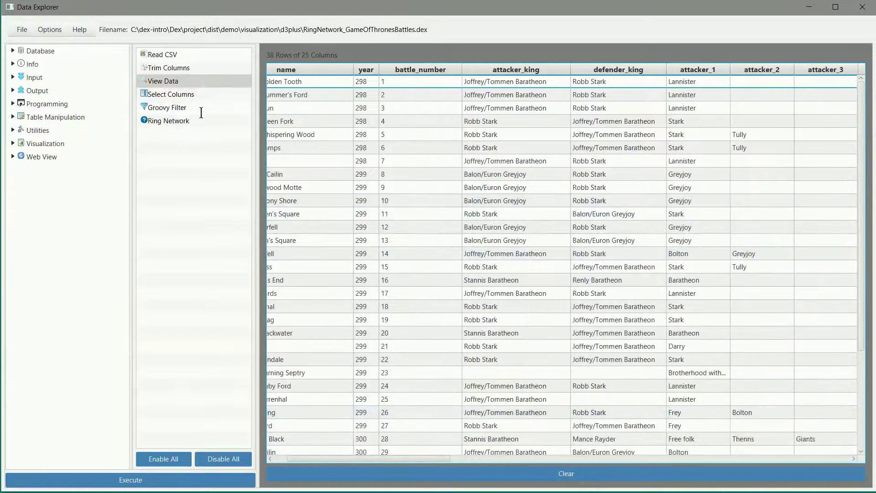
click(177, 94)
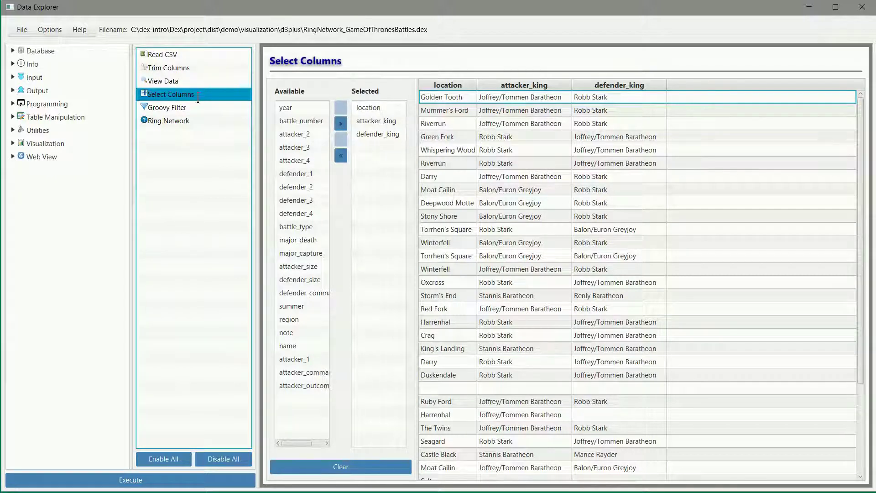
click(184, 105)
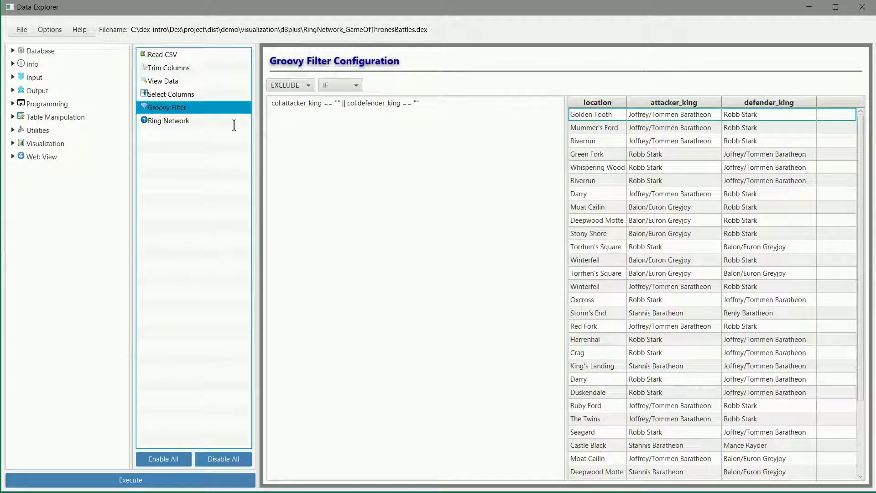
View the Ring Network chart, centring it on Stony Shore and Robb Stark and going back to Stony Shore.
click(180, 121)
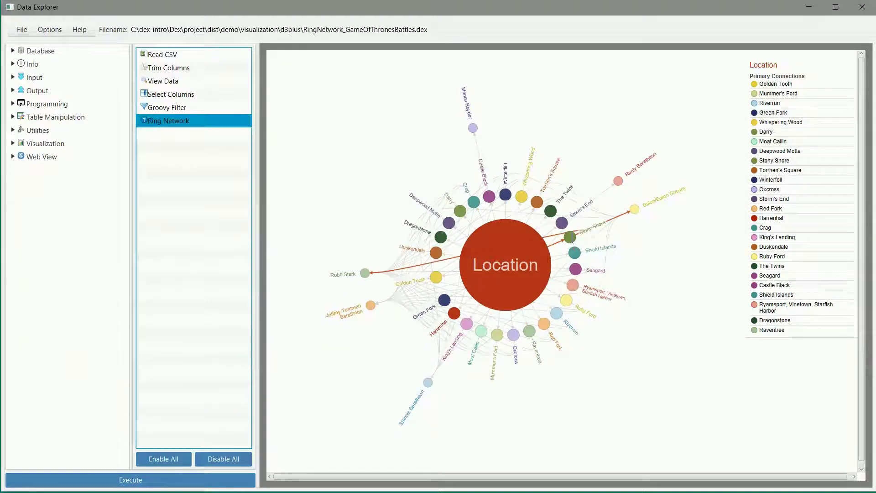
click(571, 238)
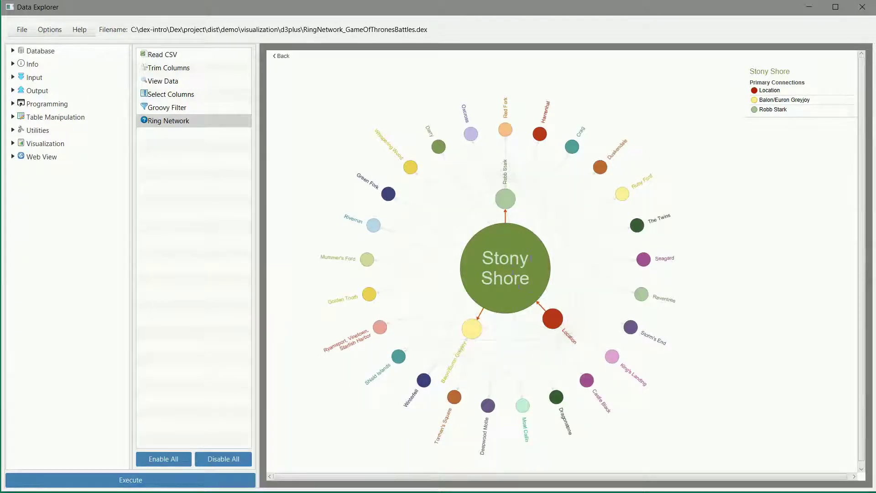
click(505, 200)
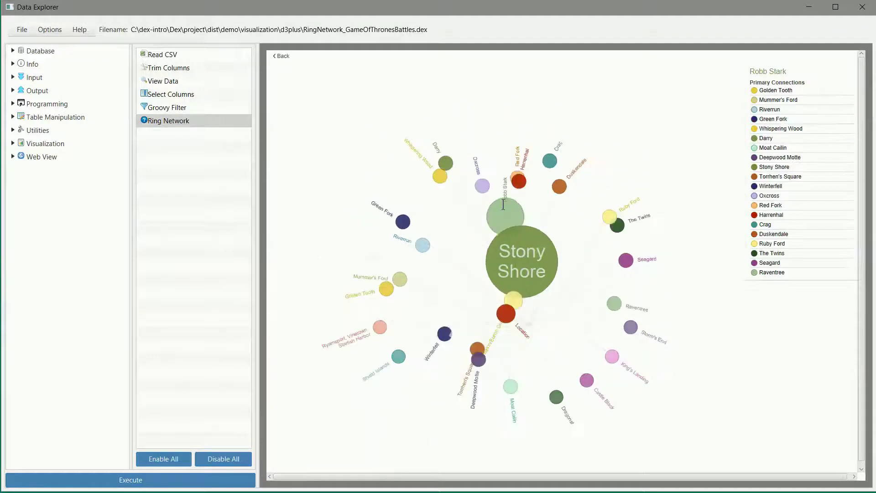
click(285, 56)
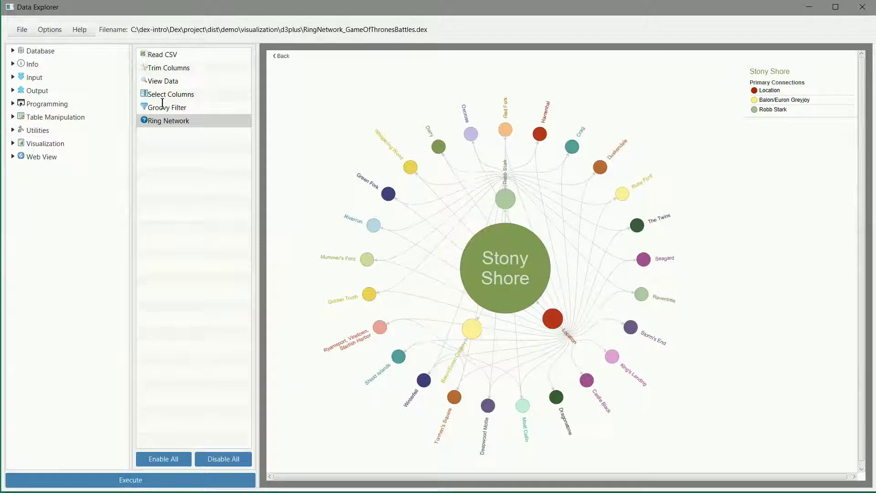
Open the Multiples.dex project from the multiples folder inside visualization's dexjs folder.
click(21, 29)
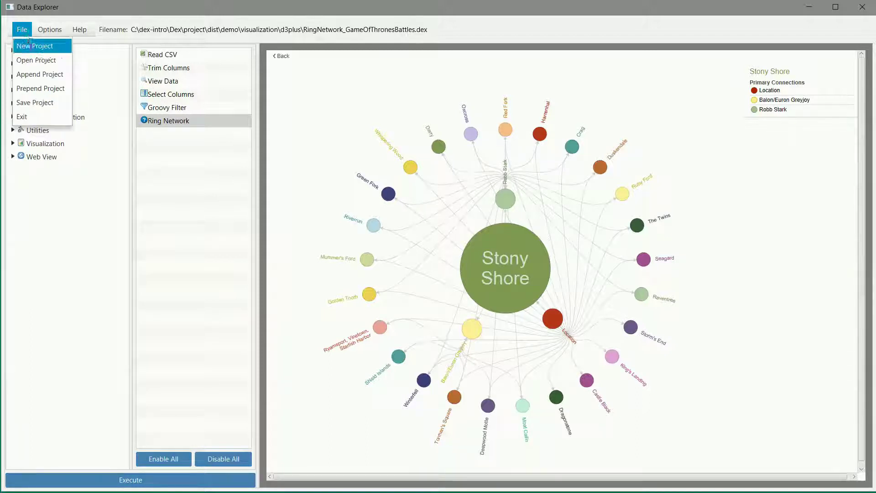
click(37, 59)
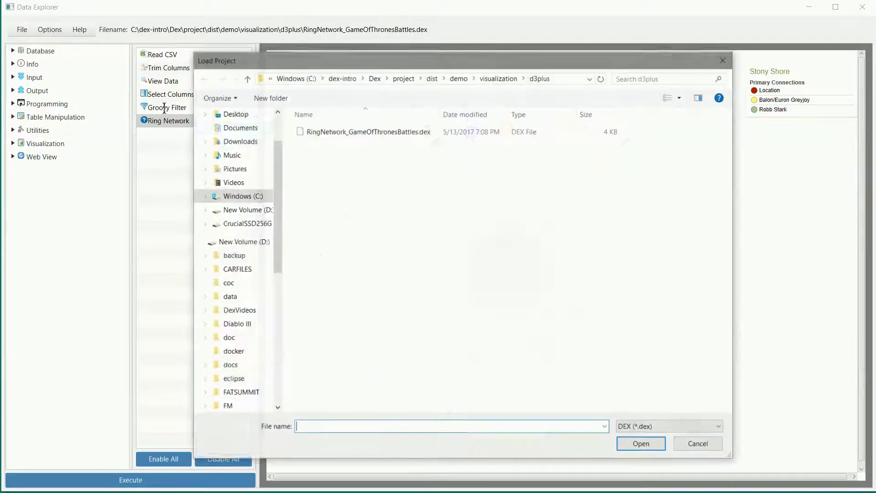
click(497, 79)
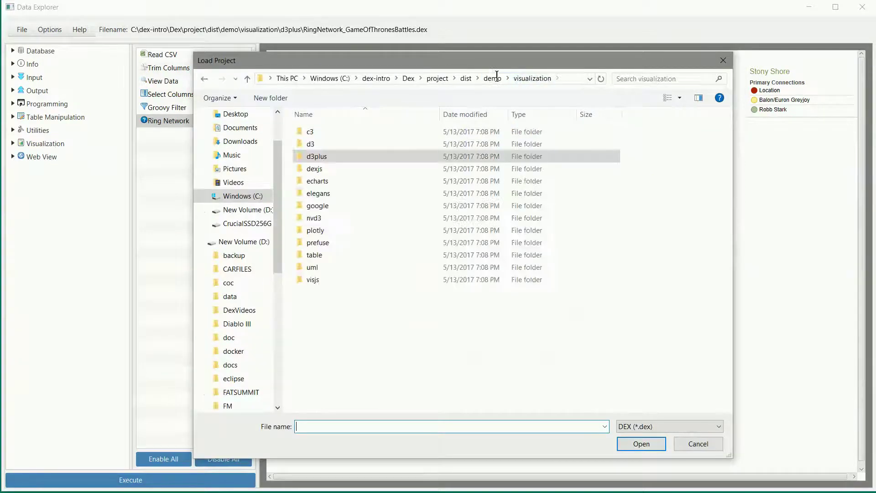
double_click(337, 170)
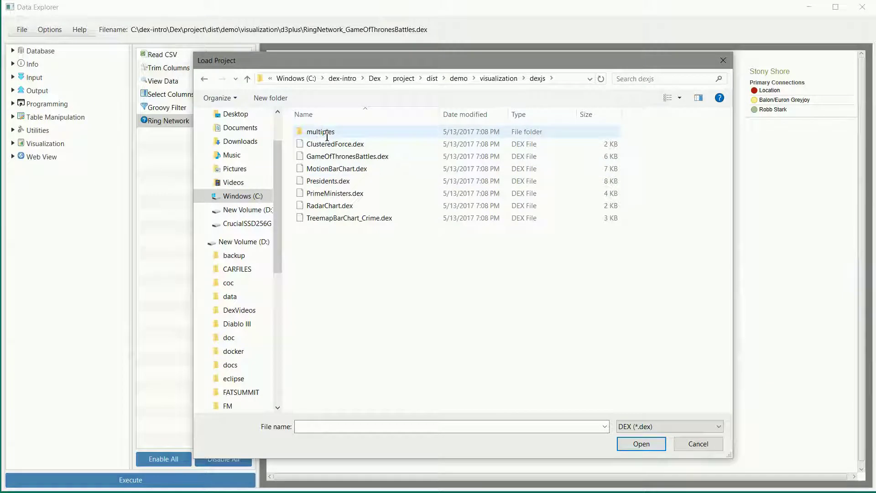
double_click(325, 133)
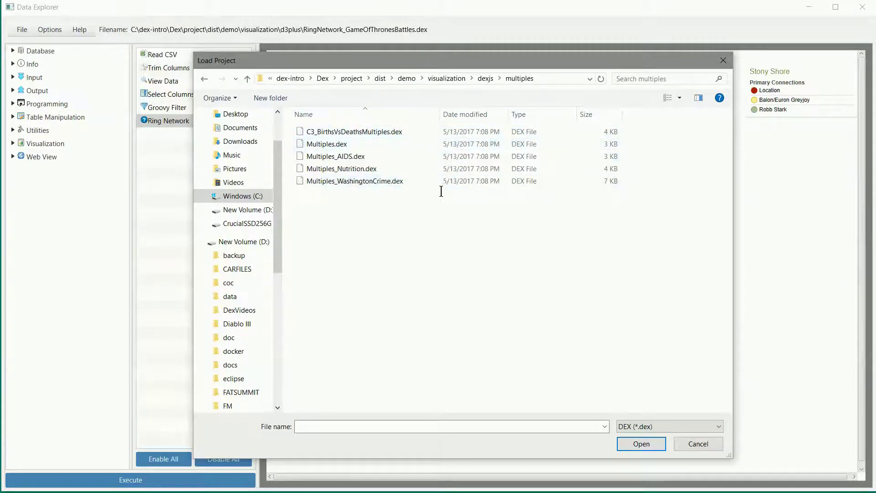
double_click(335, 147)
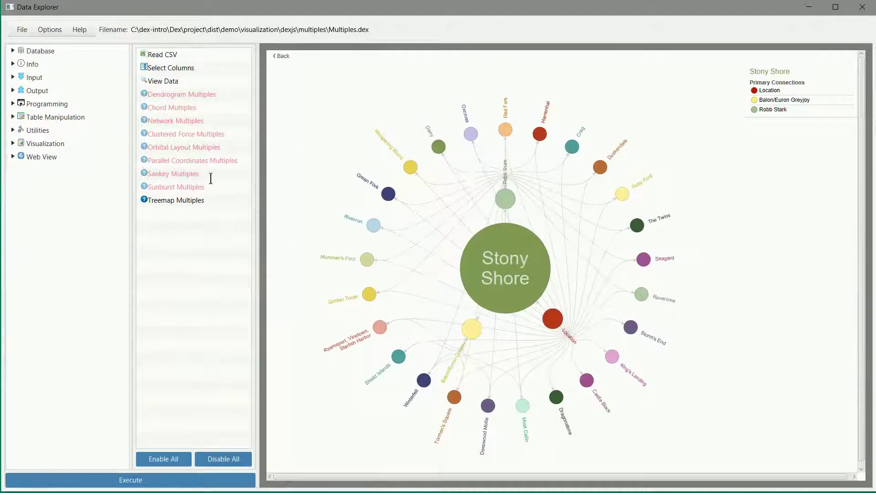
Enable the Dendrogram Multiples task, disable Treemap Multiples, and select Dendrogram Multiples.
click(170, 93)
right_click(170, 93)
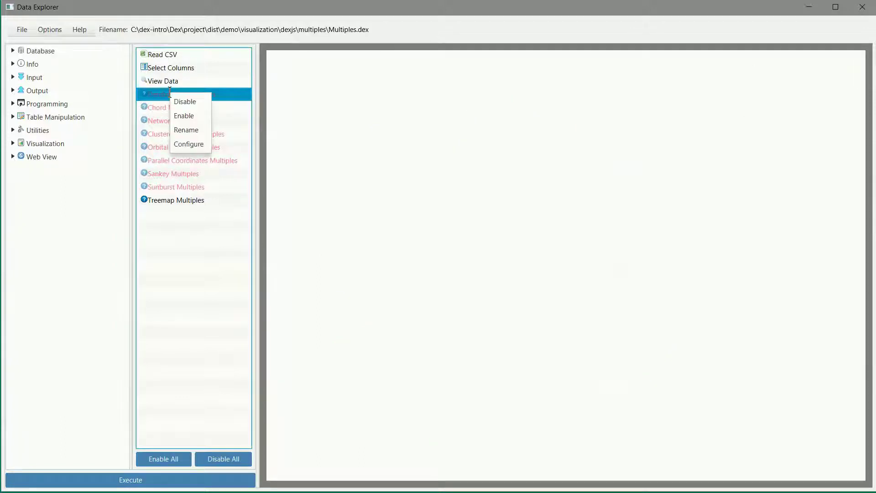
click(180, 114)
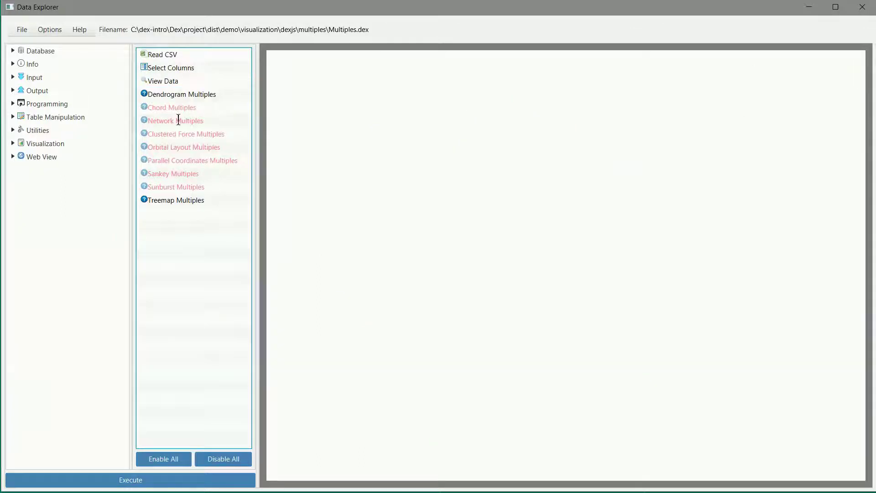
click(176, 200)
right_click(176, 200)
click(191, 207)
click(195, 94)
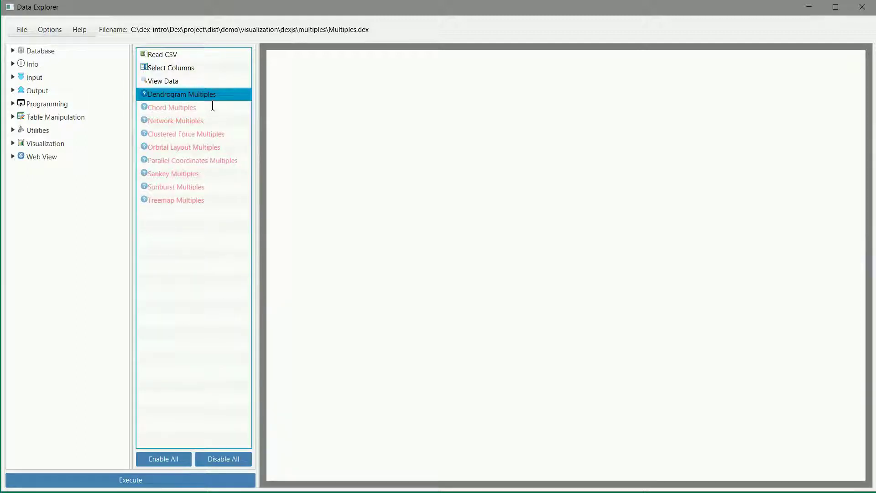
Check the Read CSV and View Data tasks, and run the project to display the Dendrogram Multiples chart.
click(175, 52)
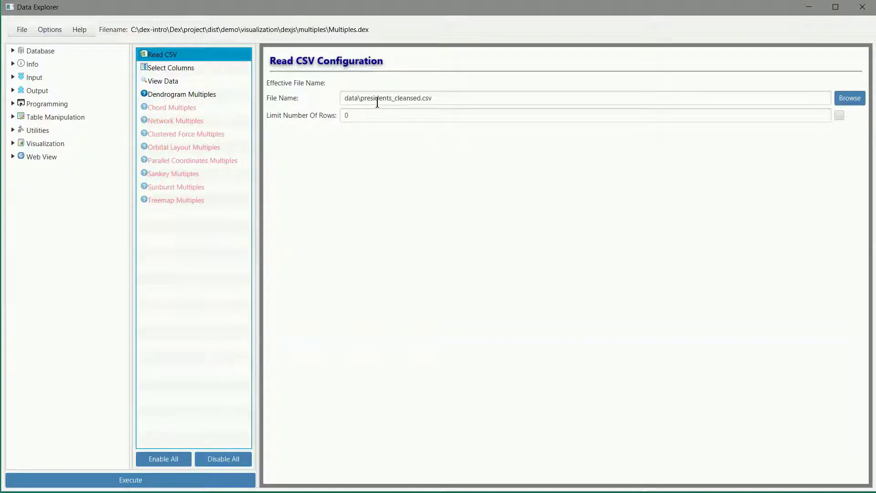
click(165, 82)
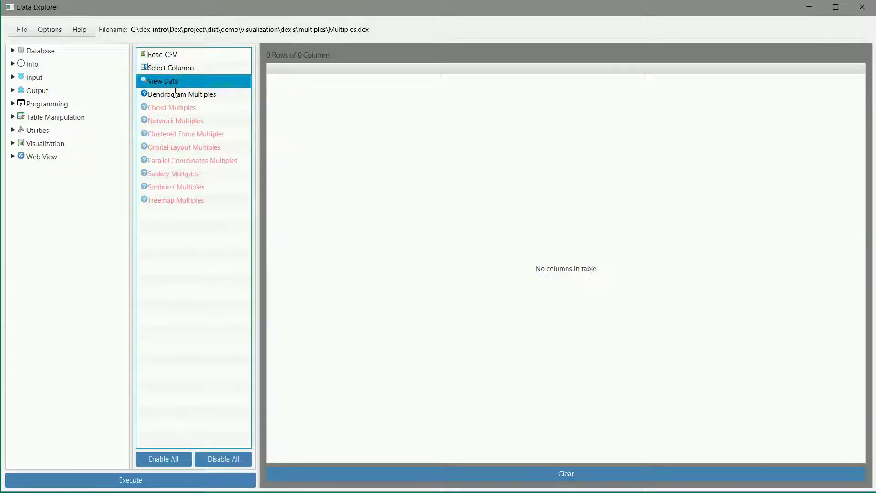
click(175, 93)
click(192, 478)
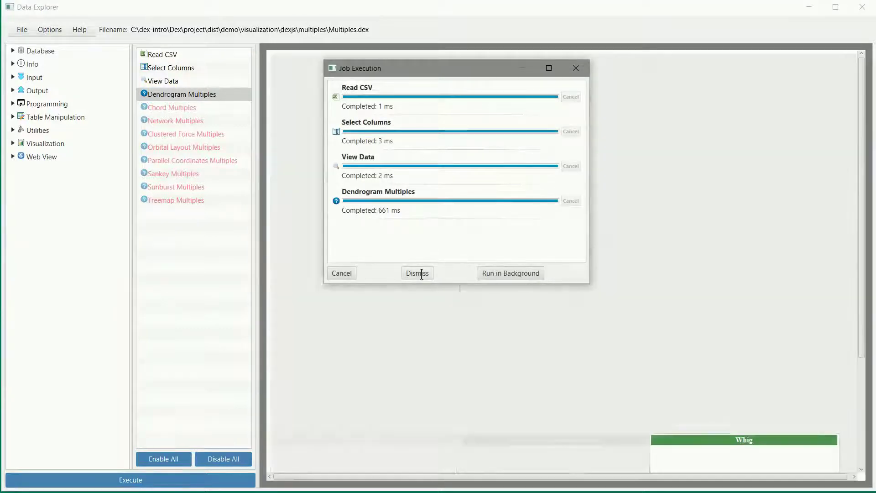
click(417, 273)
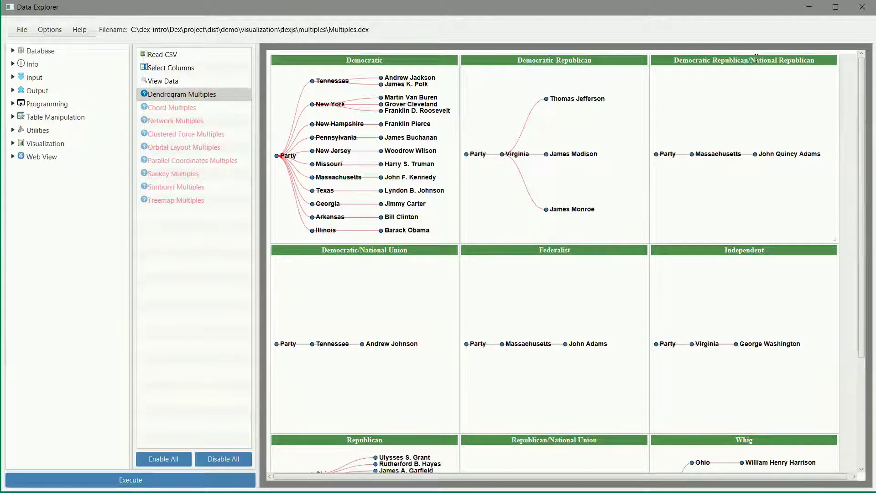
Move the Democratic-Republican/National Republican panel beneath the Democratic one and enlarge the Democratic panel to nearly the full chart width.
mouse_move(756, 58)
mouse_down()
mouse_move(602, 274)
mouse_move(545, 322)
mouse_move(525, 227)
mouse_move(365, 267)
mouse_move(373, 260)
mouse_move(361, 246)
mouse_up()
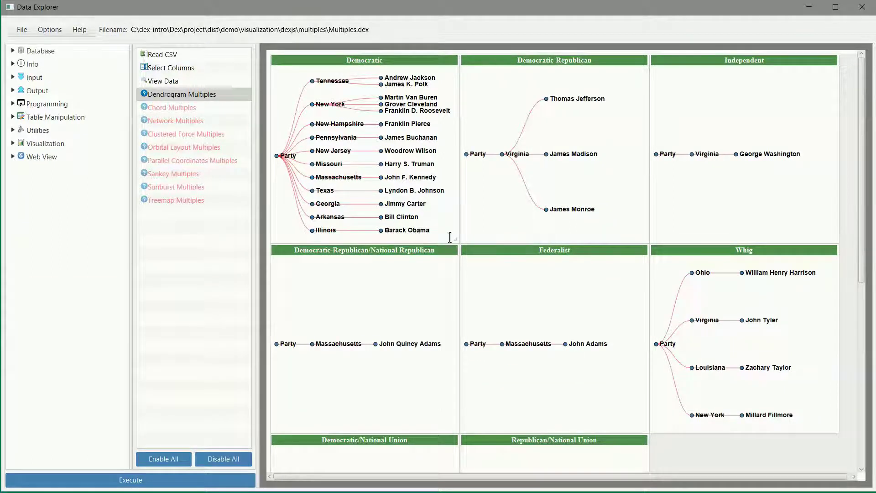
drag(450, 237, 623, 298)
drag(677, 304, 788, 313)
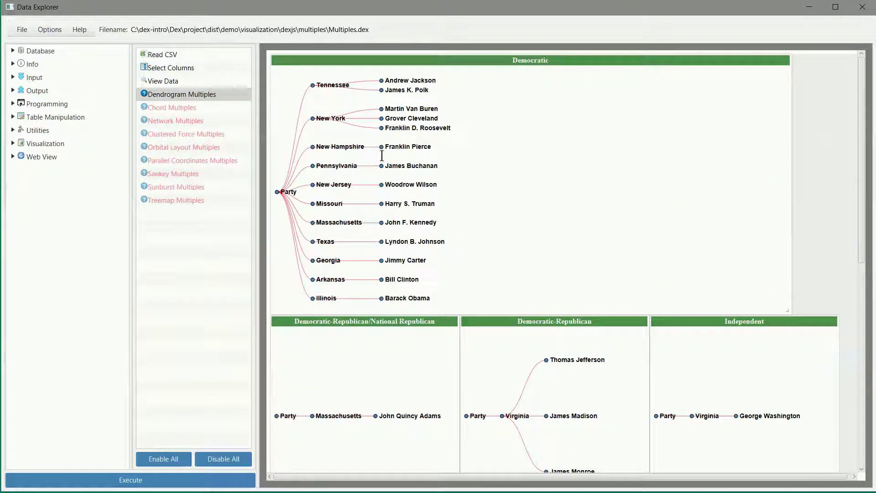
Collapse the Tennessee branch in the Democratic dendrogram and the Virginia branch in the Democratic-Republican one.
click(311, 86)
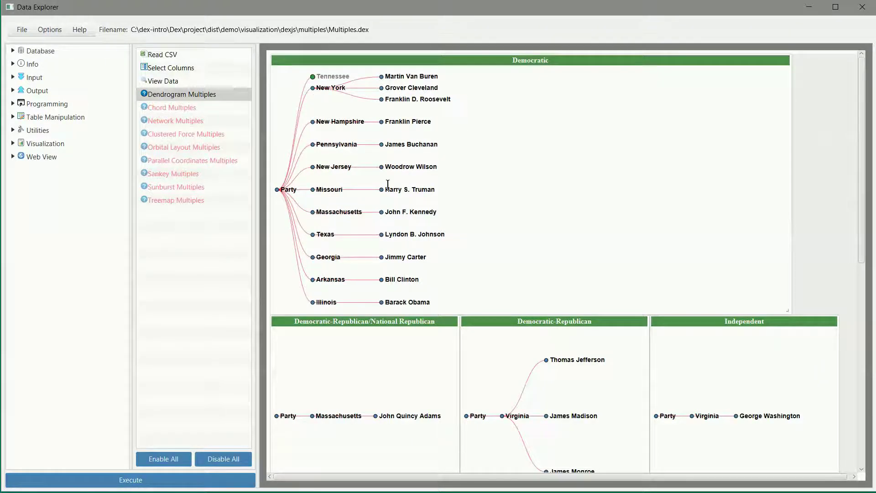
click(502, 416)
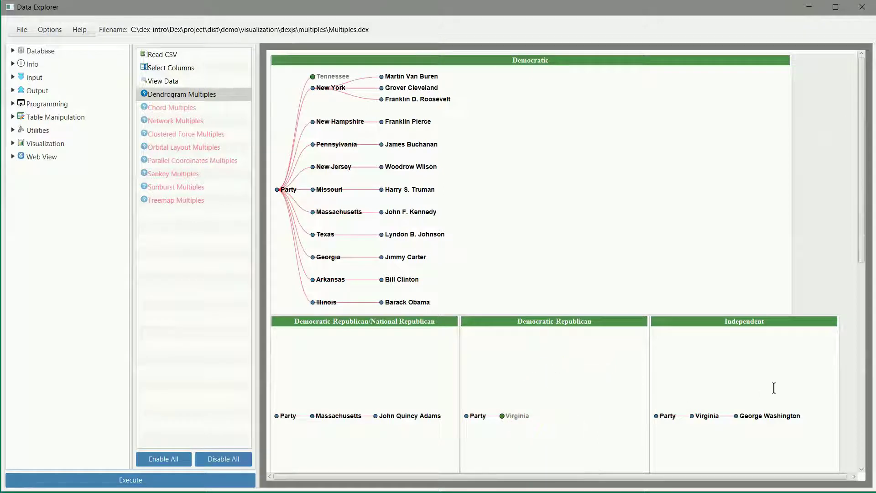
Move the Republican panel beside a narrowed Democratic panel and enlarge it to fill the rest of the first row.
drag(861, 205, 846, 438)
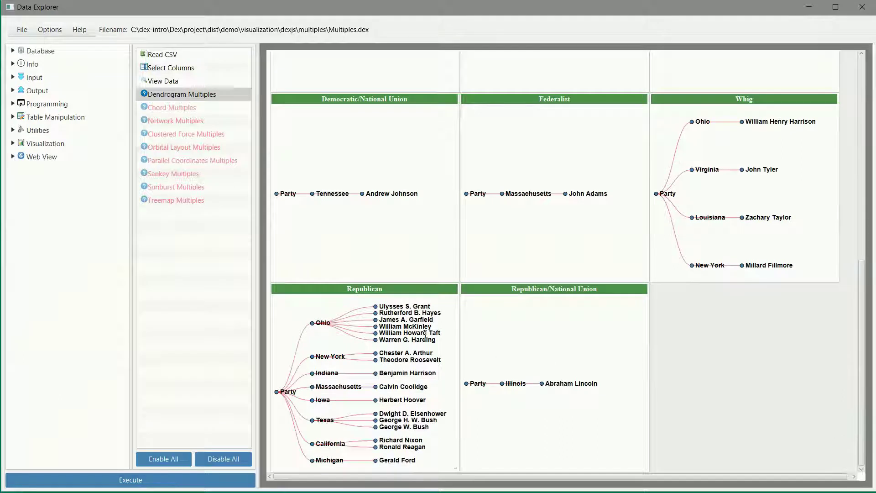
drag(368, 294, 792, 85)
drag(860, 265, 862, 209)
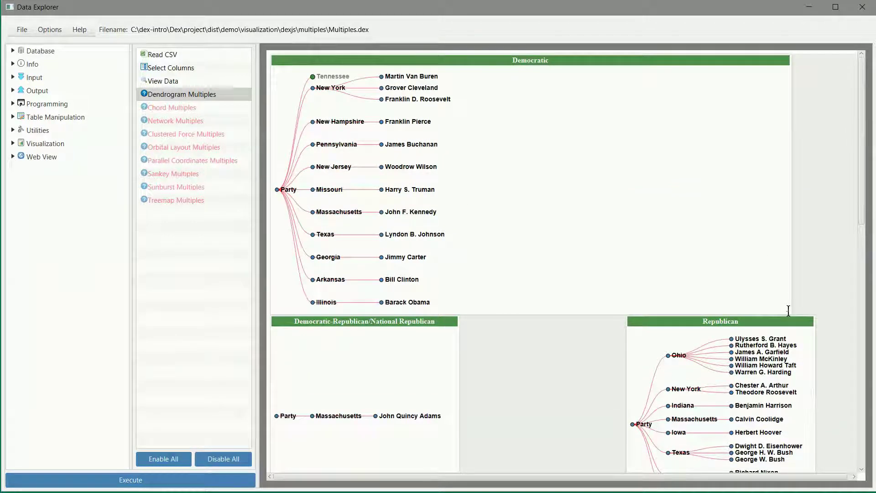
drag(788, 310, 568, 336)
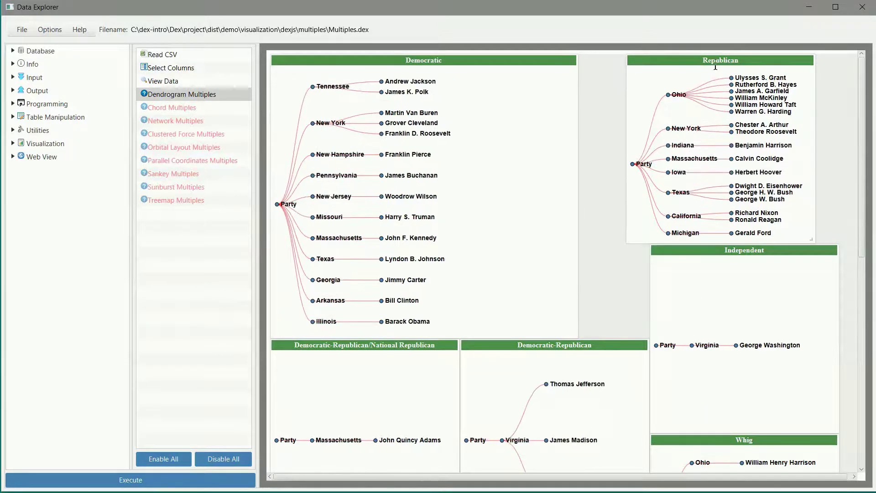
mouse_move(702, 65)
mouse_down()
mouse_move(685, 85)
mouse_move(657, 66)
mouse_move(700, 73)
mouse_move(687, 71)
mouse_up()
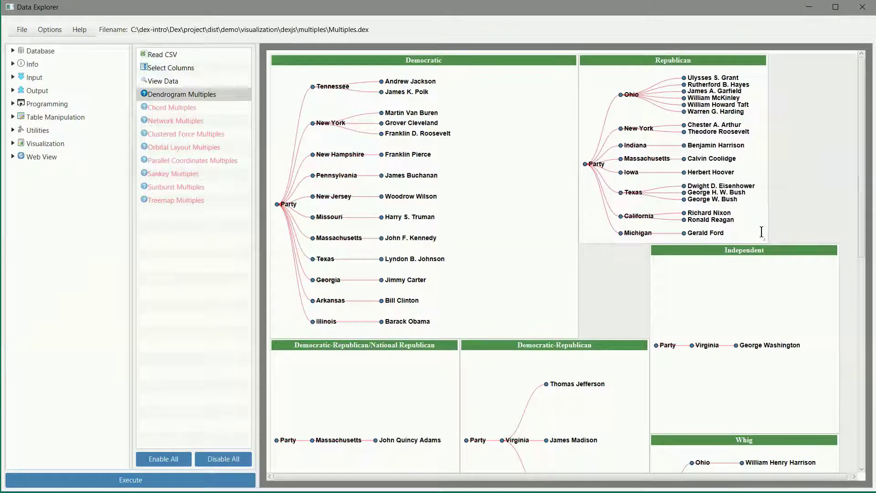
drag(767, 240, 853, 338)
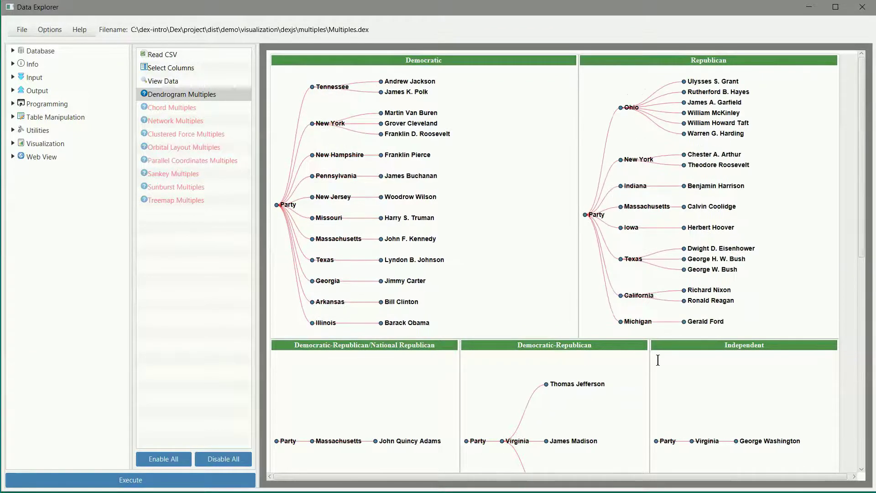
Enable the Chord Multiples task, disable Dendrogram Multiples, and select Chord Multiples.
click(180, 107)
right_click(181, 106)
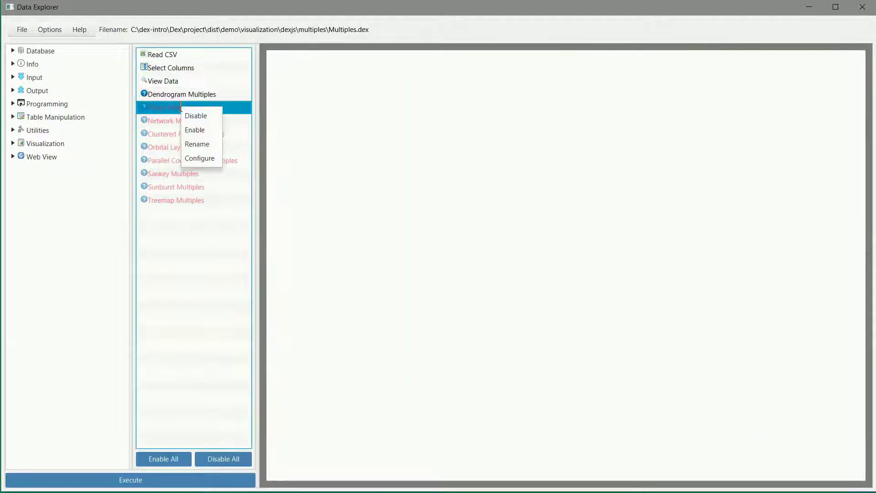
click(187, 129)
click(173, 94)
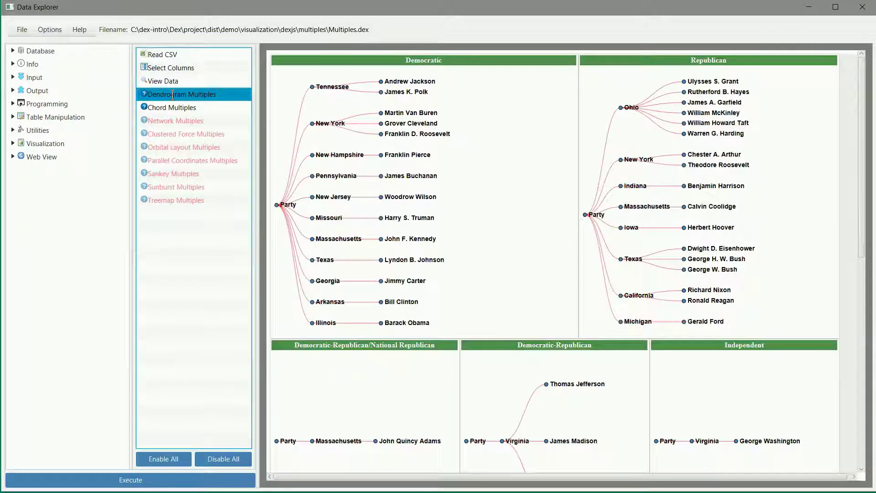
right_click(173, 95)
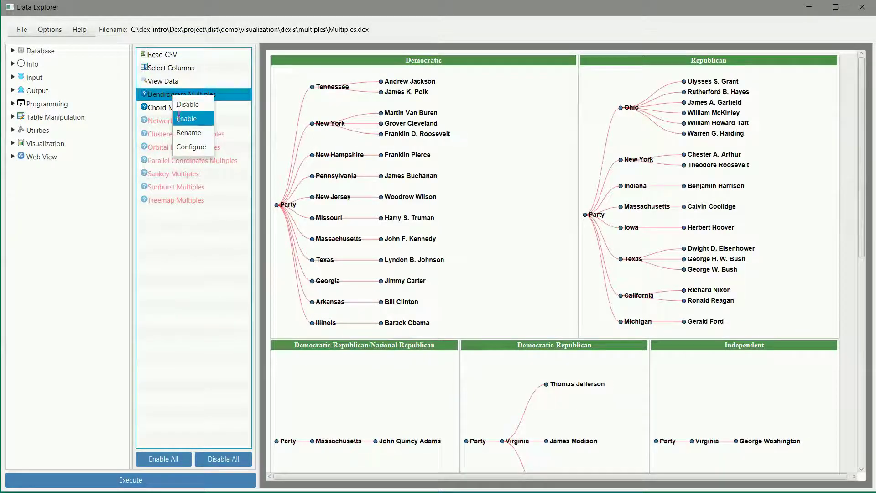
click(181, 105)
click(177, 105)
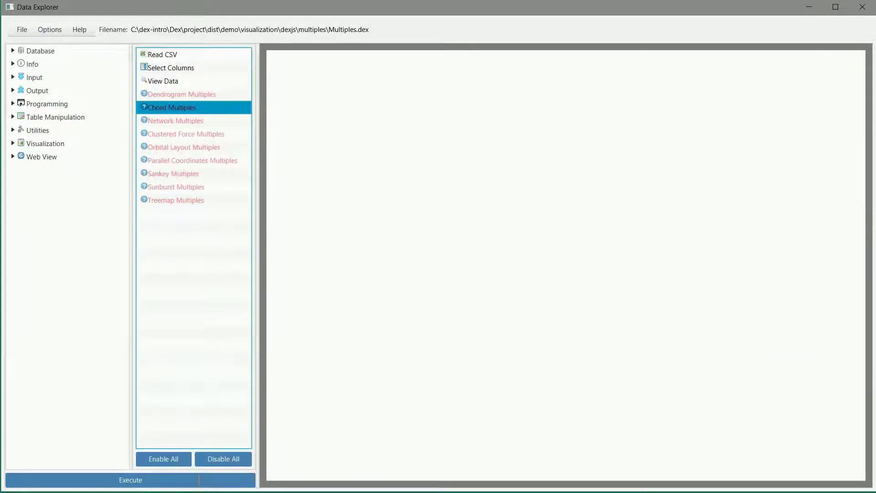
Run the project to display the Chord Multiples chart and move the Democratic panel toward the middle of the first row.
click(199, 480)
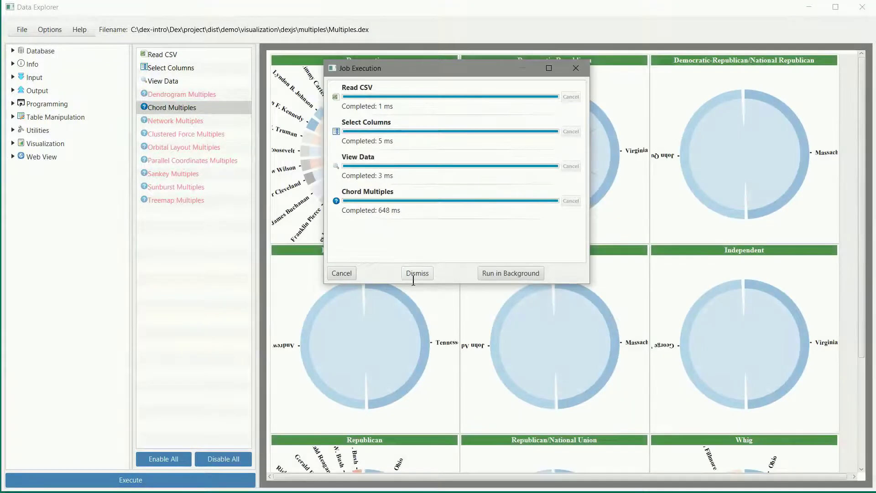
click(415, 275)
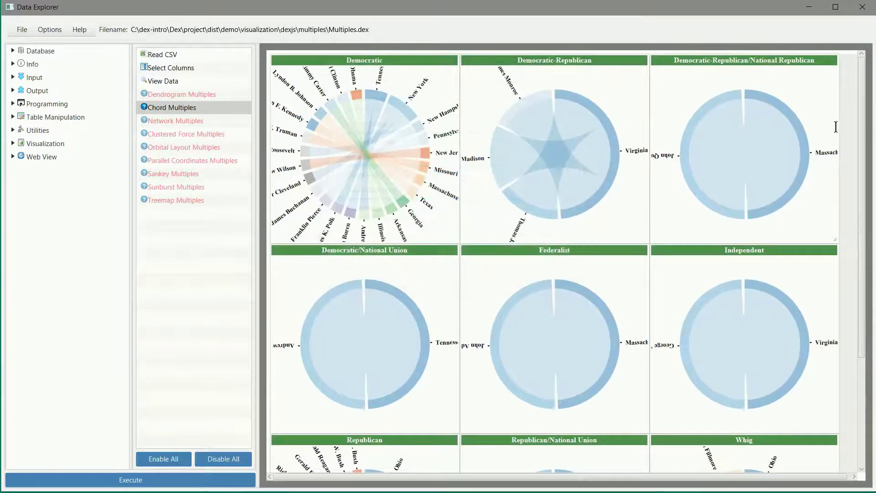
drag(864, 101, 817, 35)
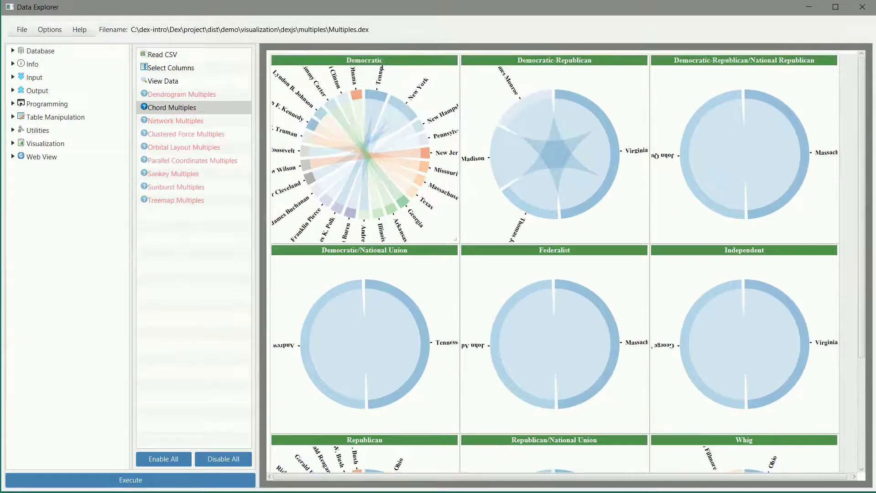
drag(382, 61, 649, 191)
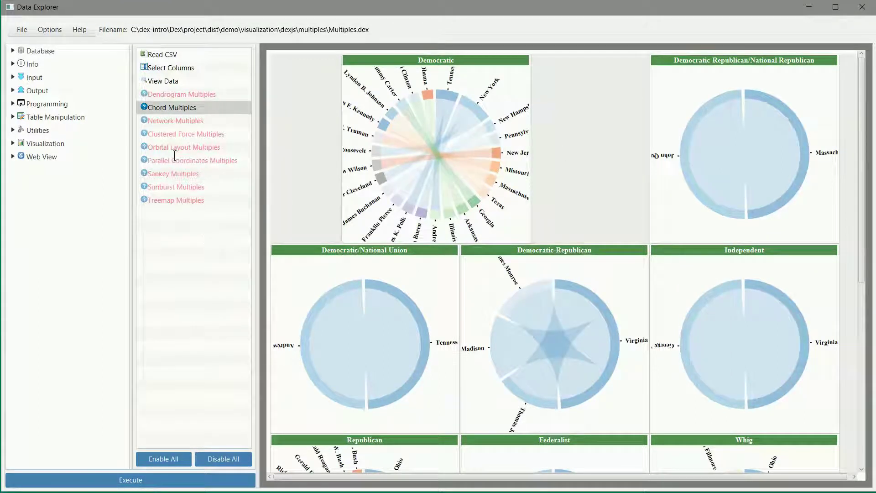
Enable the Network Multiples task and disable Chord Multiples.
click(171, 121)
right_click(170, 121)
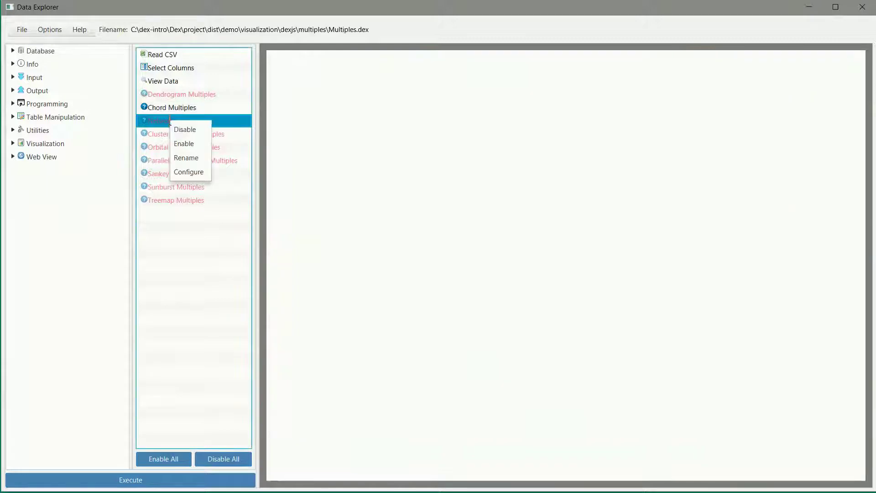
click(183, 144)
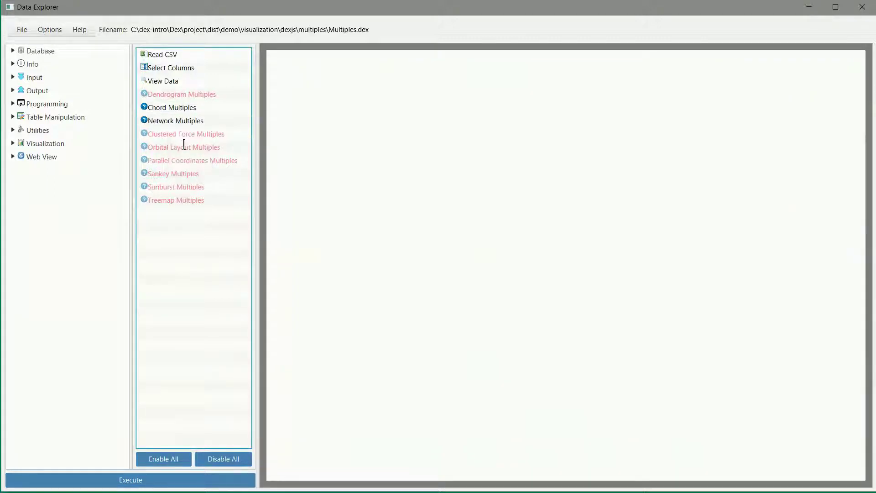
click(173, 110)
right_click(173, 110)
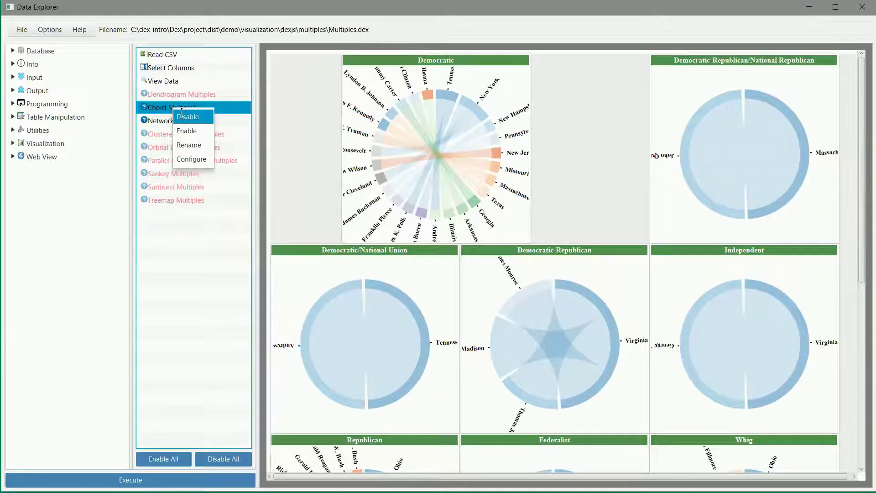
click(184, 117)
Run the project and rearrange the Network Multiples chart by repositioning the New York node and moving the Democratic panel to the middle column.
click(176, 479)
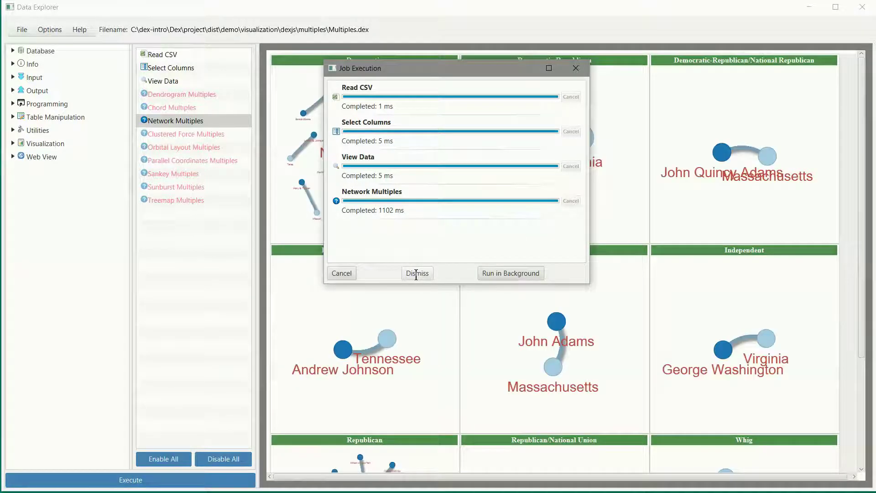
click(416, 273)
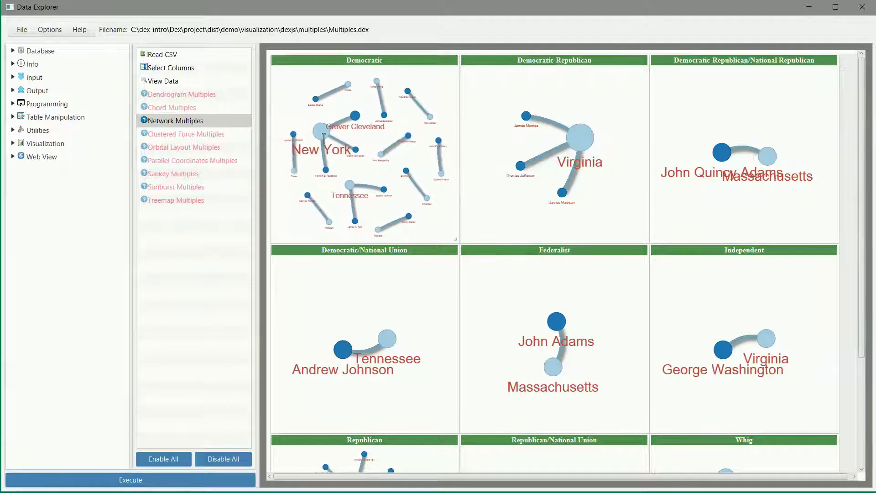
drag(323, 133, 422, 175)
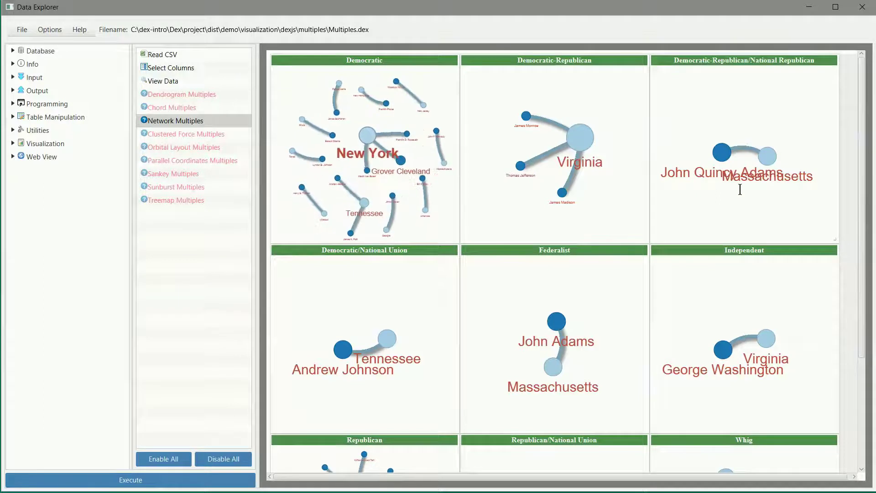
drag(424, 65, 648, 164)
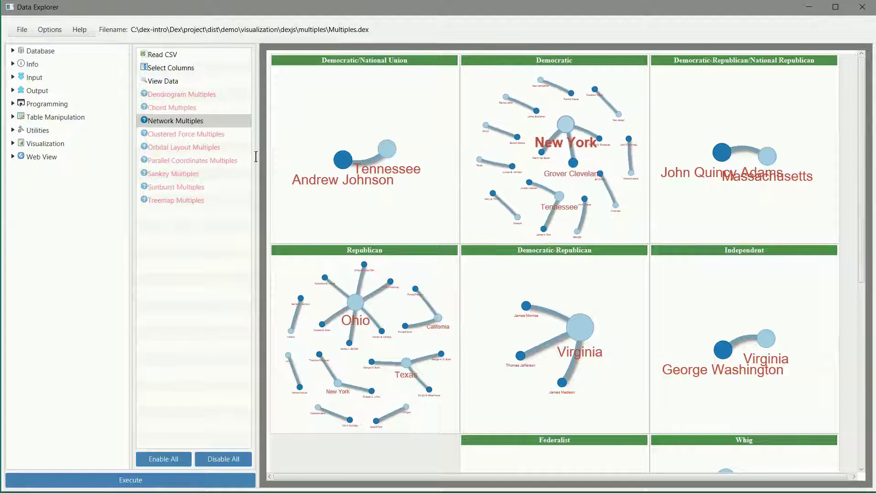
Enable the Clustered Force Multiples task and disable Network Multiples.
click(185, 133)
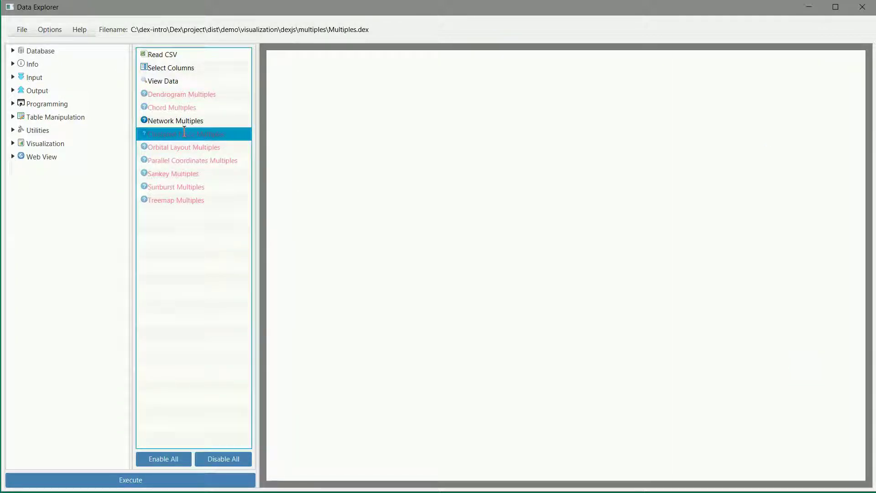
right_click(184, 133)
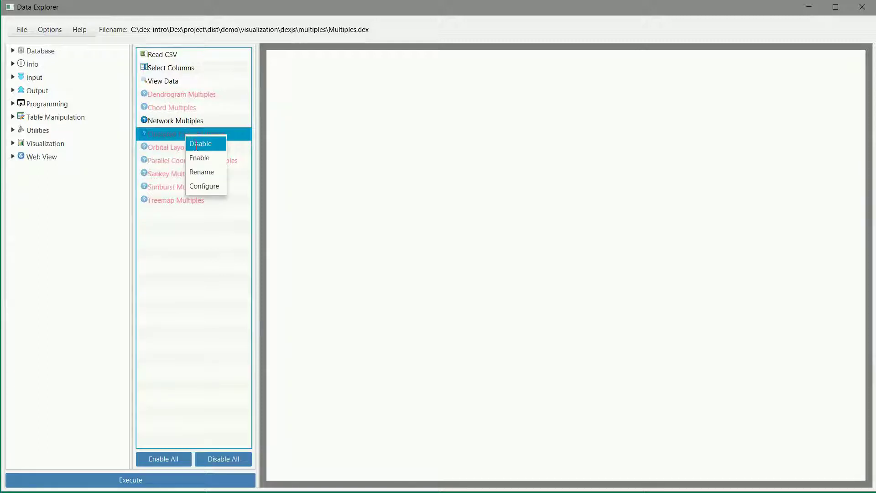
click(199, 157)
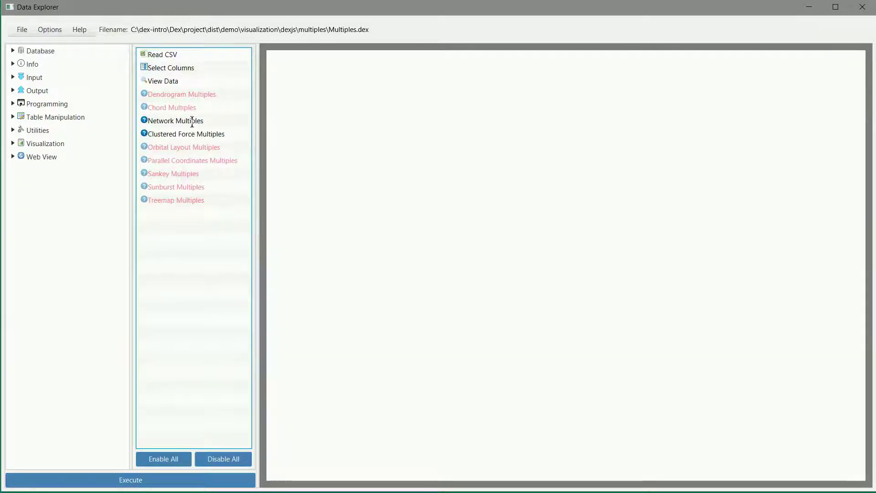
click(195, 121)
right_click(195, 122)
click(197, 130)
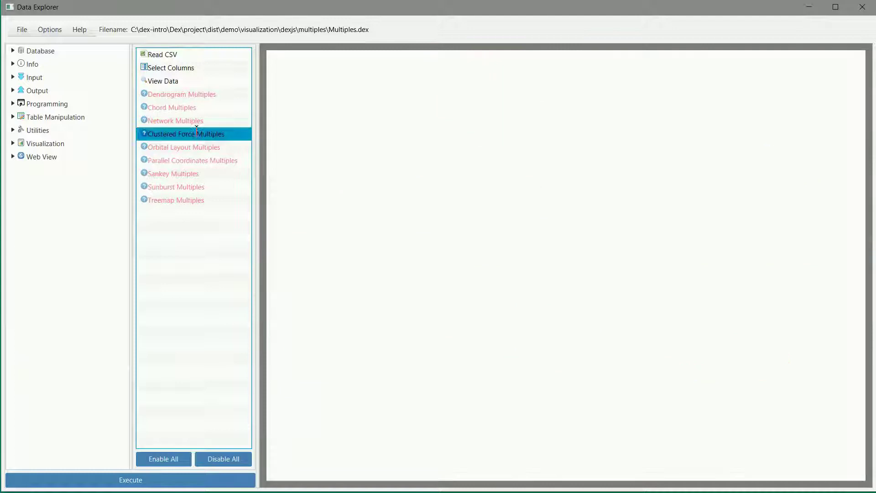
Run the project to display the Clustered Force Multiples chart and try to move a node in the Democratic panel.
click(172, 477)
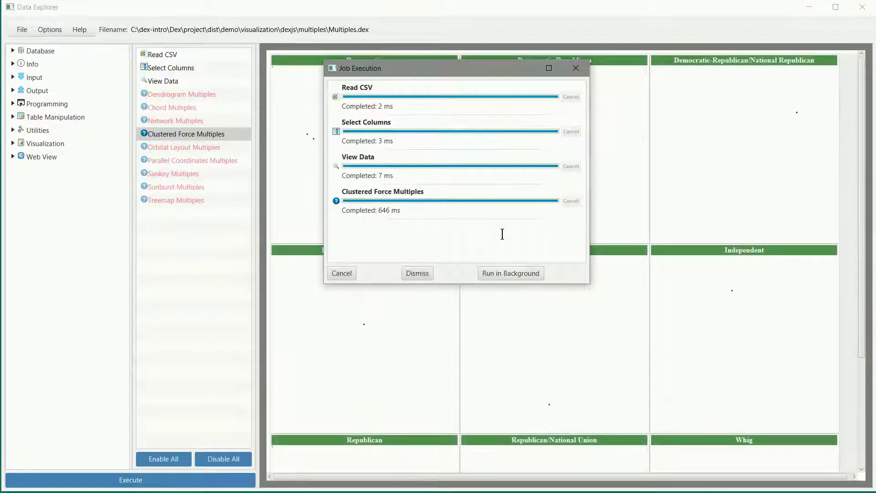
click(417, 273)
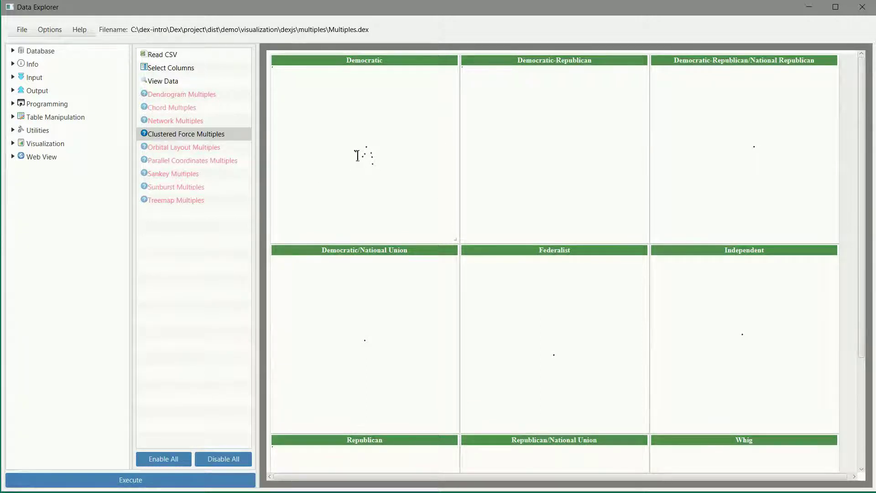
drag(355, 151, 340, 166)
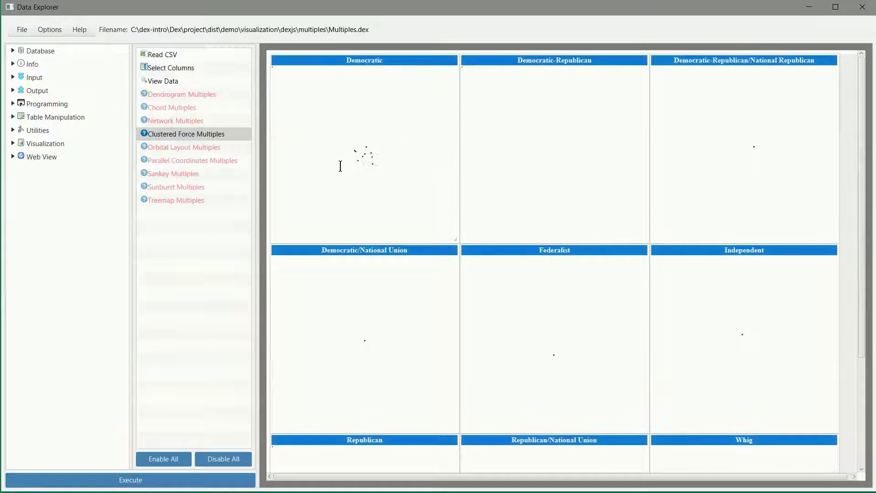
Enable the Orbital Layout Multiples task, disable Clustered Force Multiples, and select Orbital Layout Multiples.
click(209, 148)
right_click(209, 150)
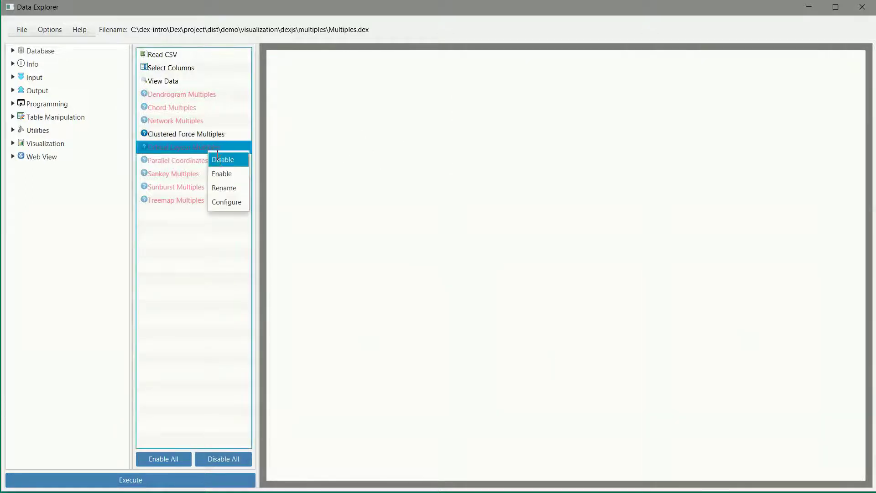
click(223, 173)
click(204, 134)
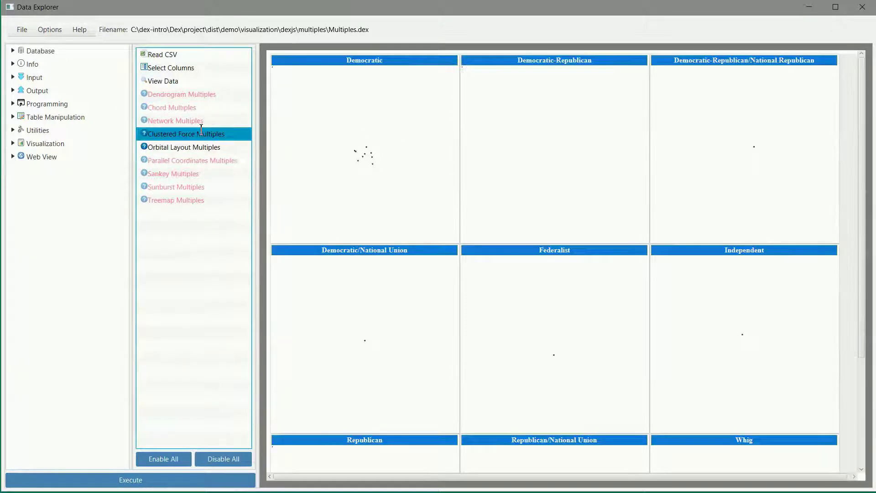
right_click(208, 134)
click(209, 139)
click(200, 146)
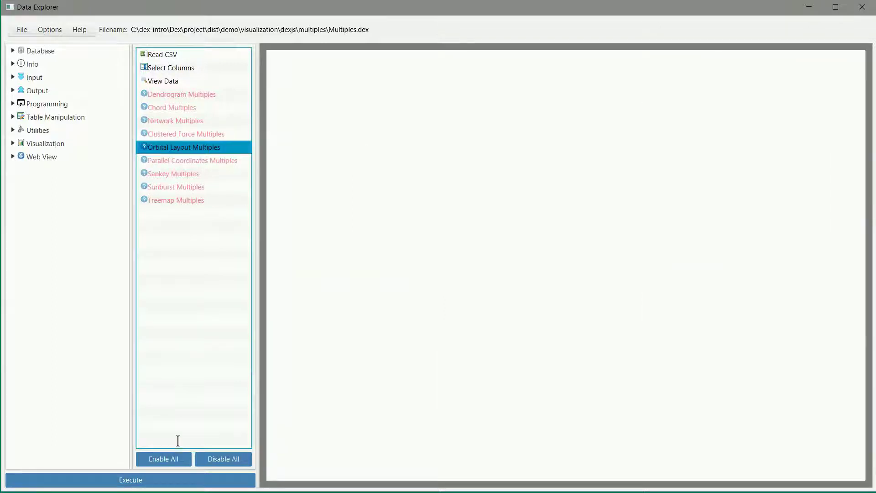
Run the project to display the Orbital Layout Multiples chart and inspect the circles in the Democratic panel.
click(180, 479)
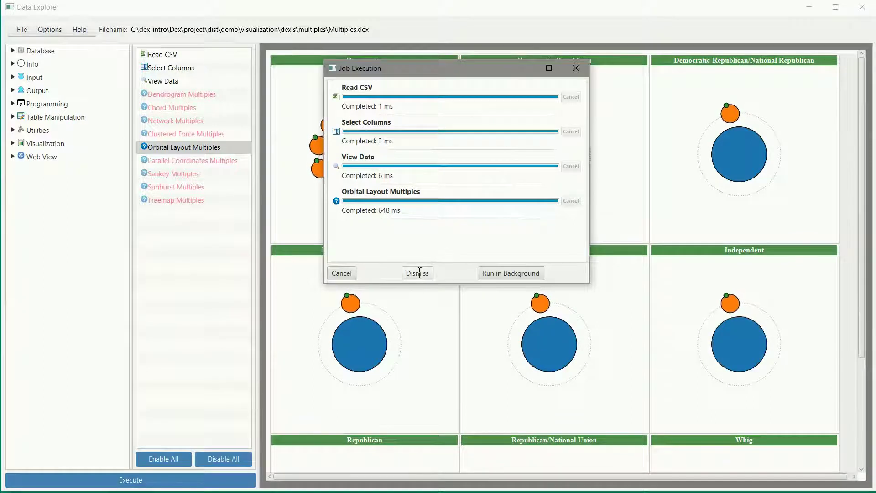
click(419, 273)
mouse_move(371, 112)
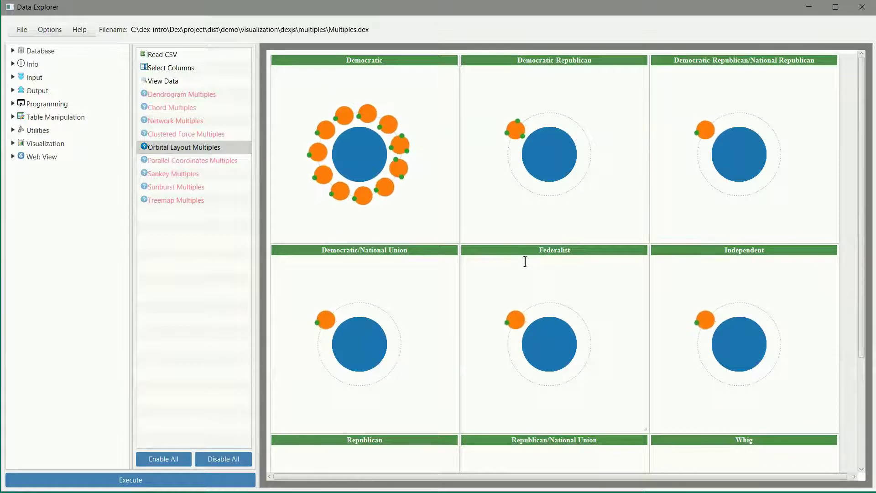
mouse_move(397, 138)
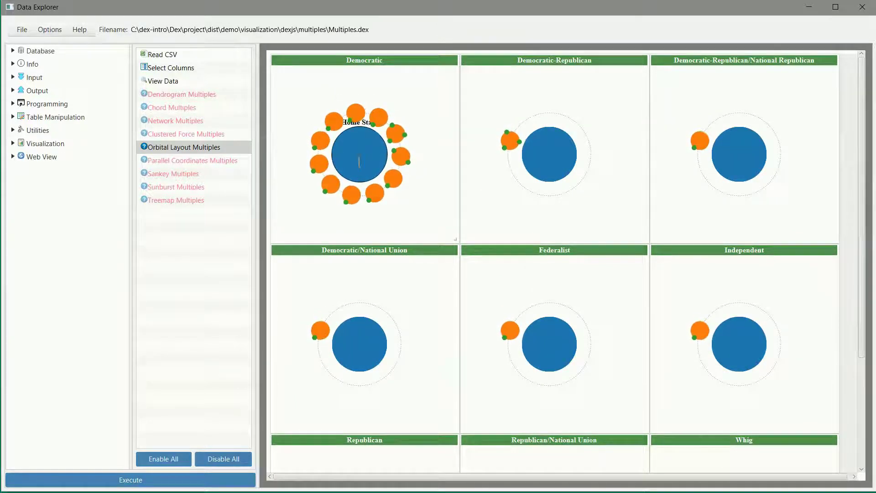
Reveal the labels of individual orbiting home-state circles in the Democratic panel.
mouse_move(369, 168)
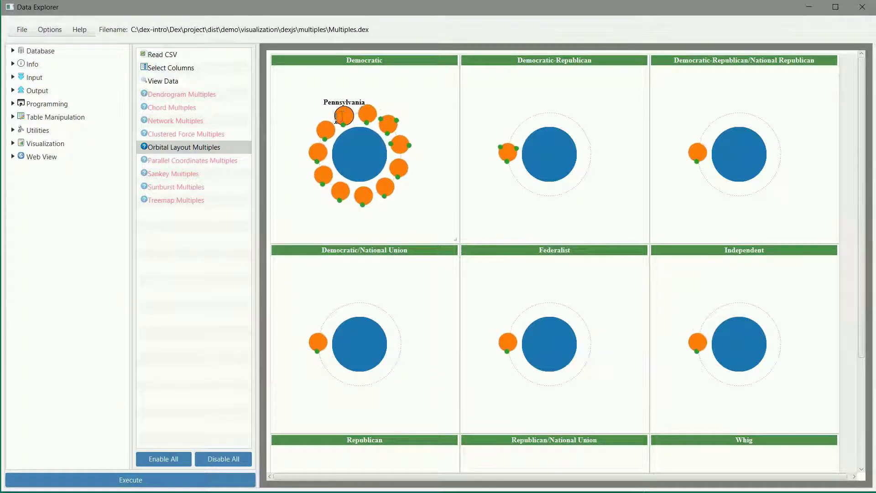
mouse_move(325, 128)
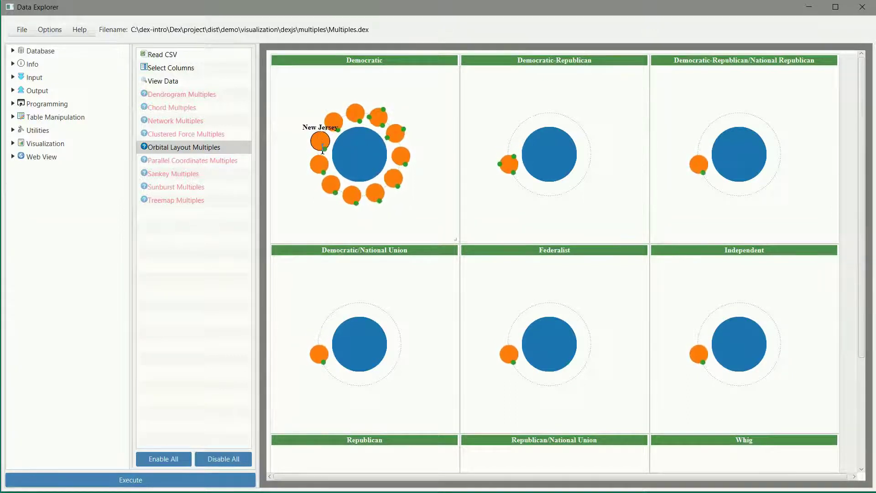
mouse_move(325, 152)
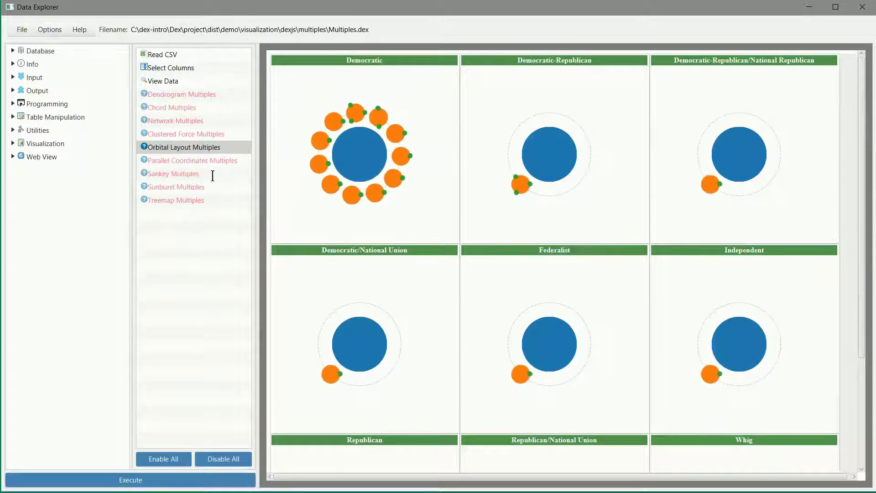
Enable the Parallel Coordinates Multiples task, disable Orbital Layout Multiples, and select Parallel Coordinates Multiples.
click(189, 161)
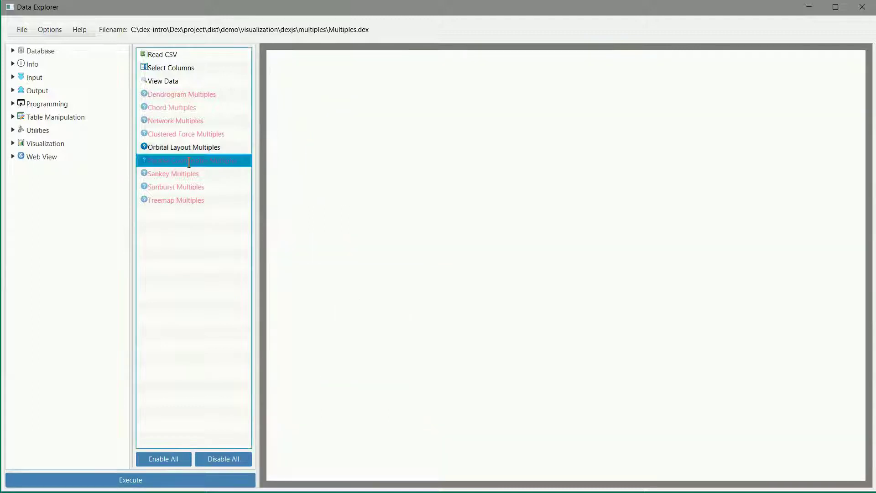
right_click(189, 161)
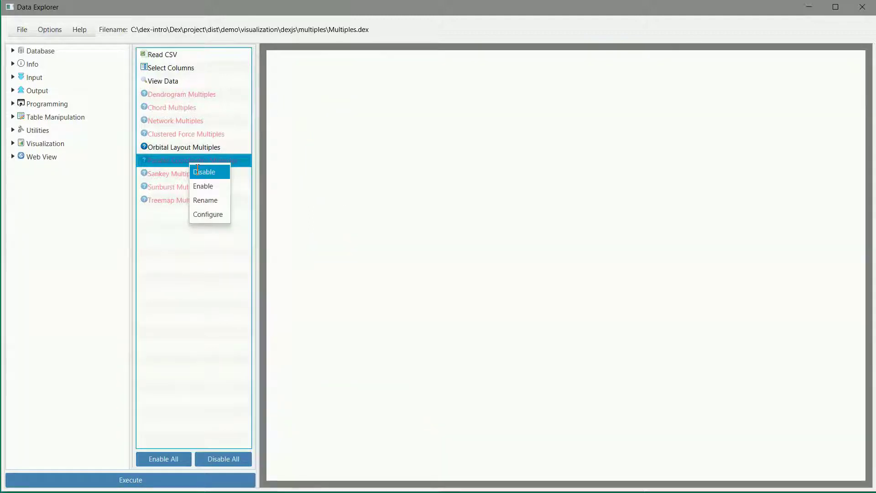
click(201, 184)
click(189, 150)
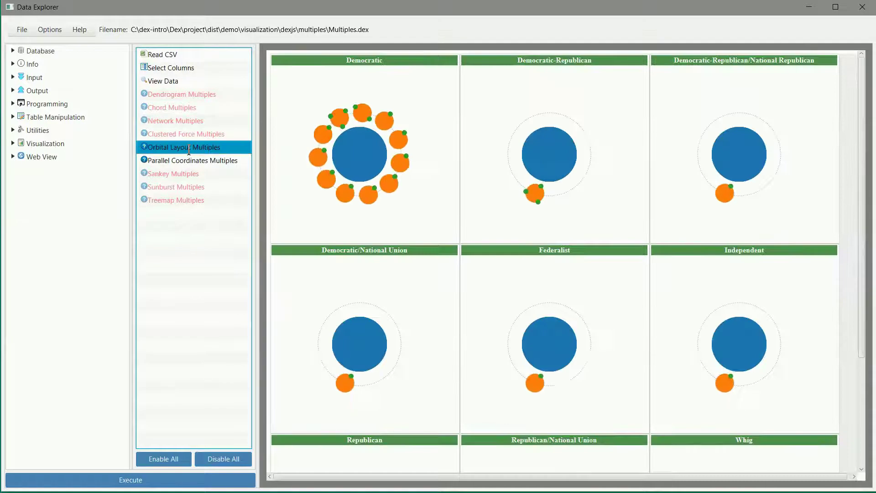
right_click(189, 150)
click(198, 156)
click(179, 159)
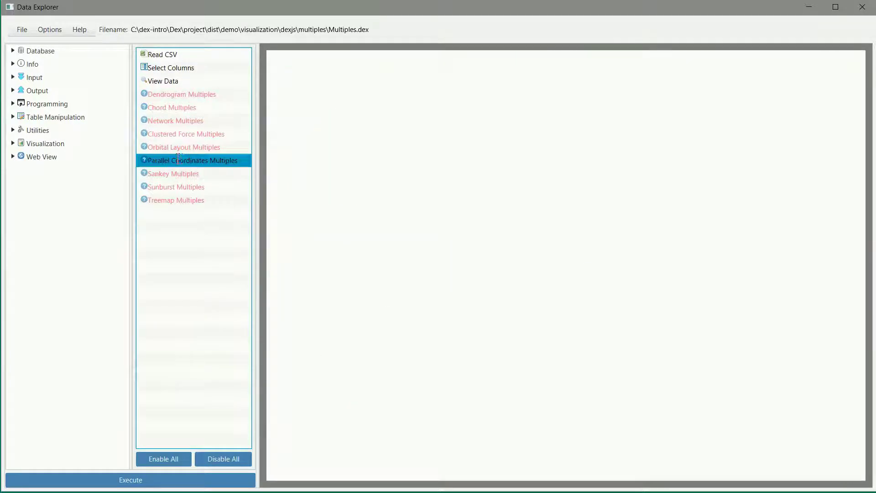
Run the project to display the Parallel Coordinates Multiples chart and look over its party panels.
click(210, 479)
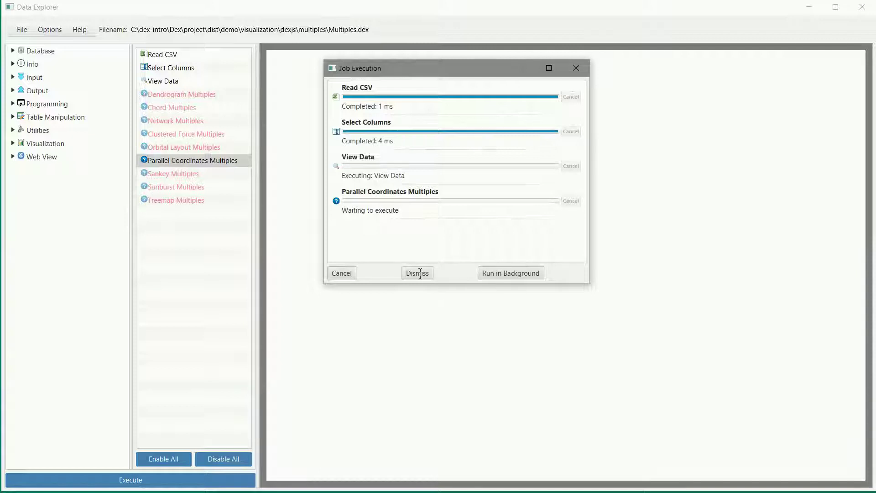
click(417, 273)
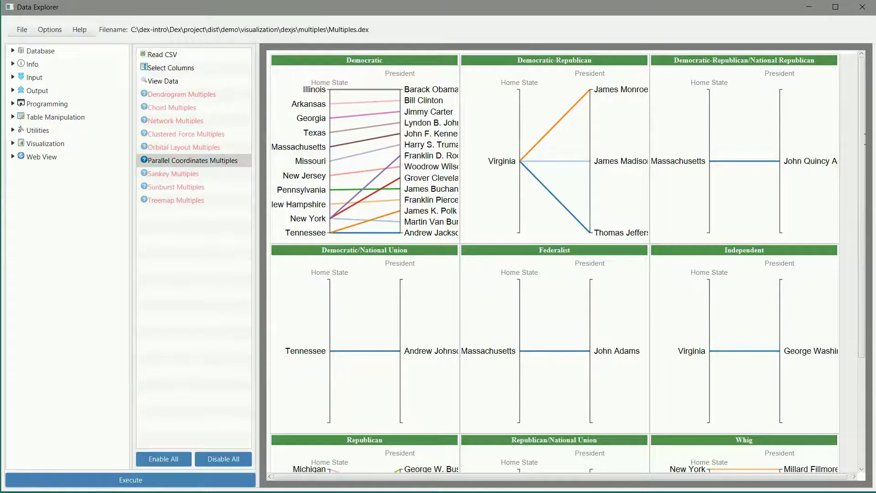
drag(864, 139, 848, 282)
scroll(848, 340, up, 3)
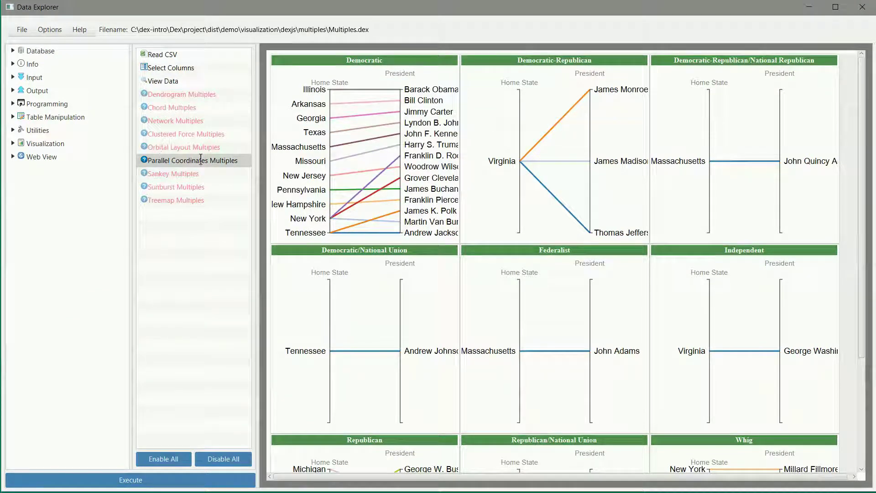
Enable the Sankey Multiples task, try to disable Parallel Coordinates Multiples, and select Sankey Multiples.
click(175, 171)
right_click(175, 172)
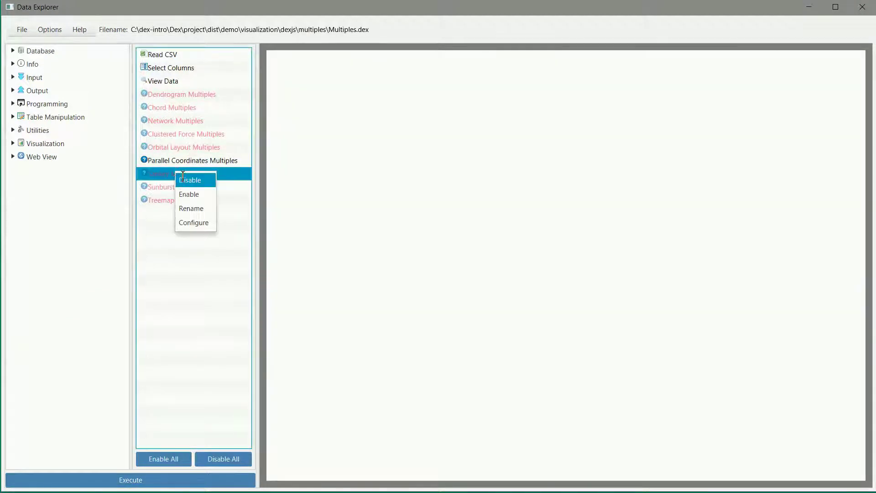
click(188, 193)
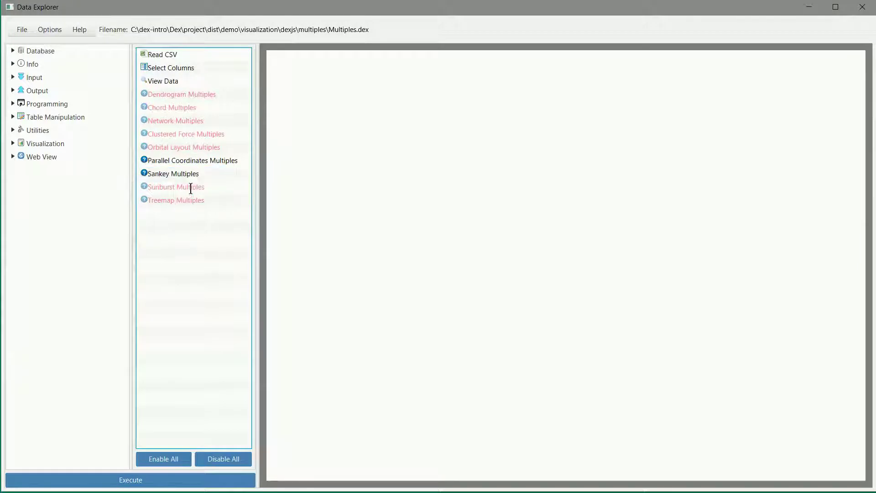
click(190, 161)
right_click(191, 160)
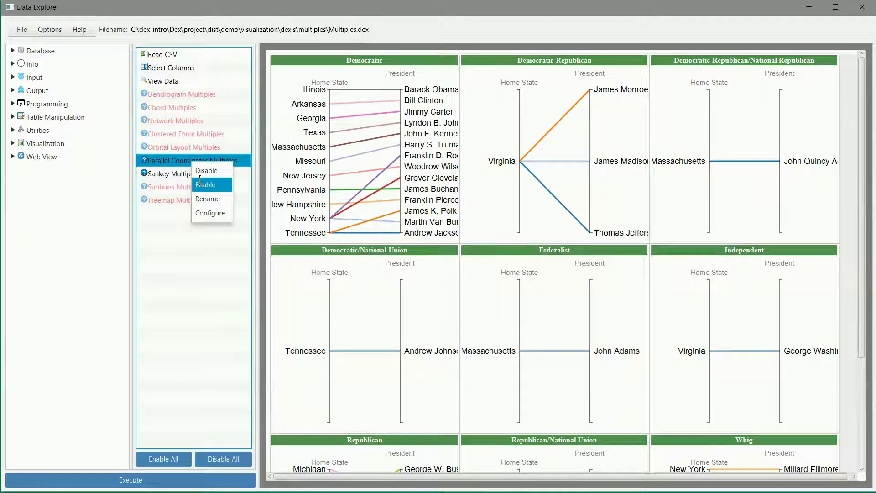
click(194, 182)
click(186, 174)
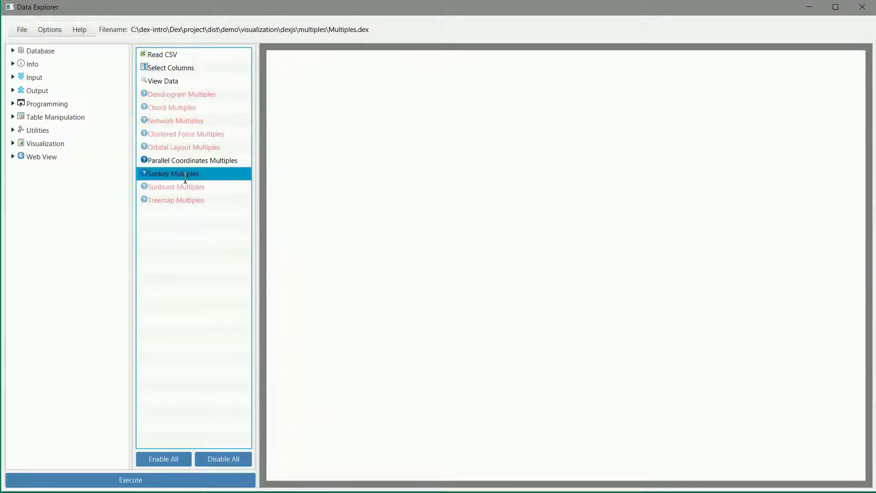
Run the project to display the Sankey Multiples chart and shift the Grover Cleveland node slightly upward in the Democratic panel.
click(179, 478)
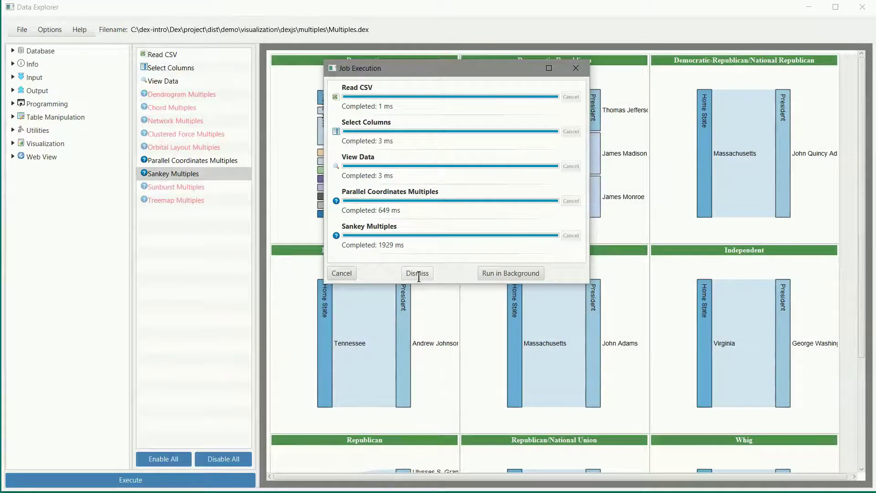
click(417, 274)
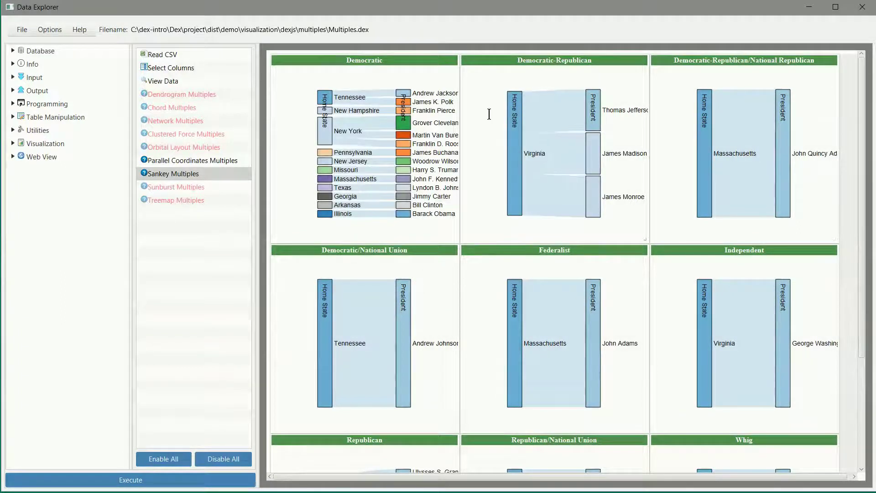
drag(404, 123, 424, 122)
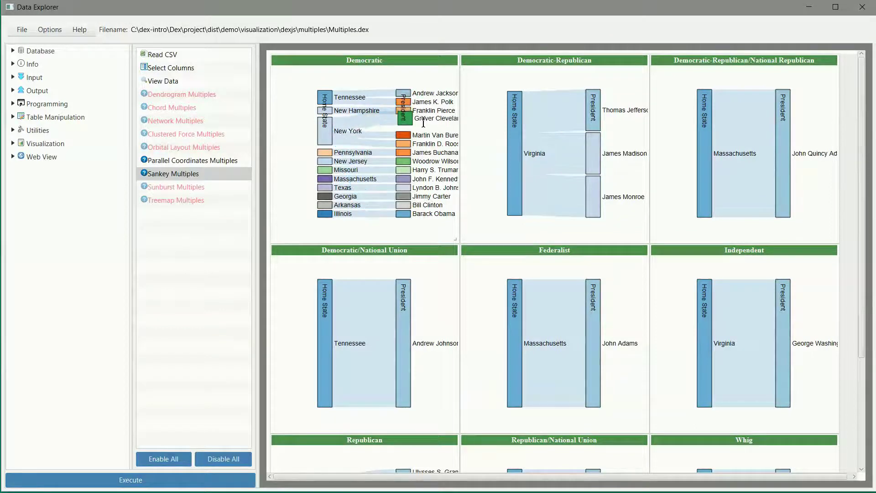
scroll(849, 307, down, 3)
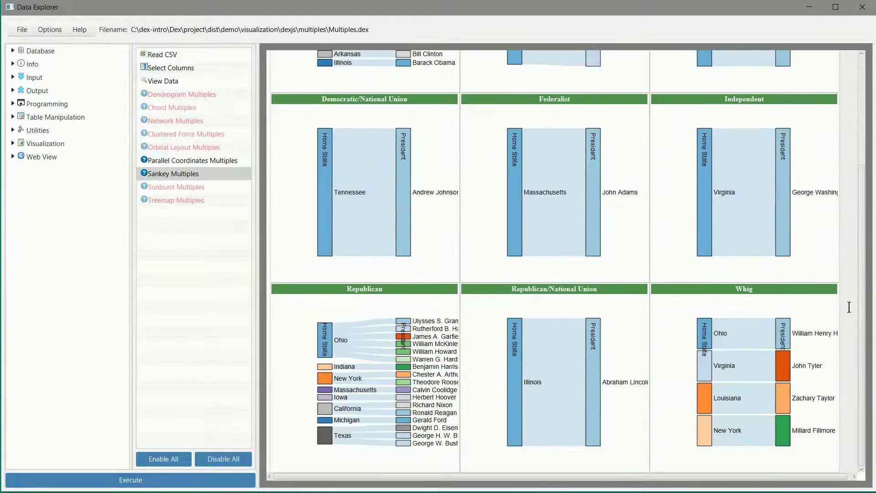
scroll(850, 305, up, 3)
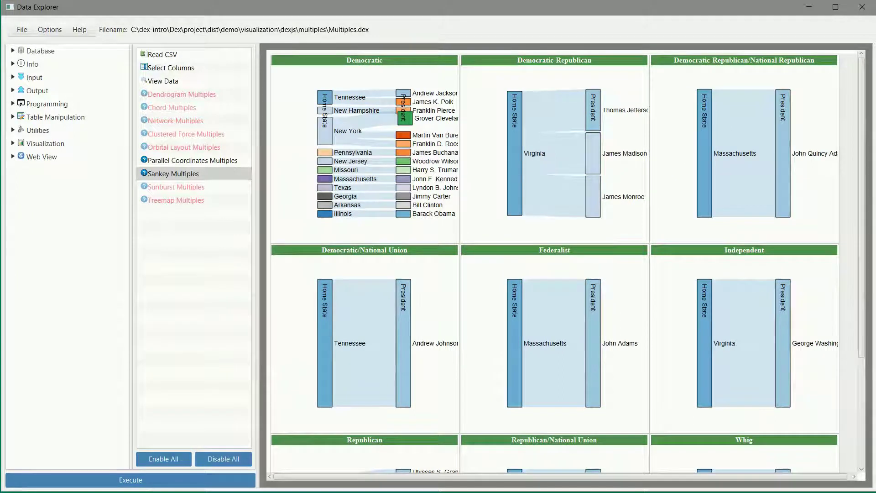
Enable the Sunburst Multiples task, disable Sankey Multiples and Parallel Coordinates Multiples, and select Sunburst Multiples.
click(198, 187)
right_click(198, 186)
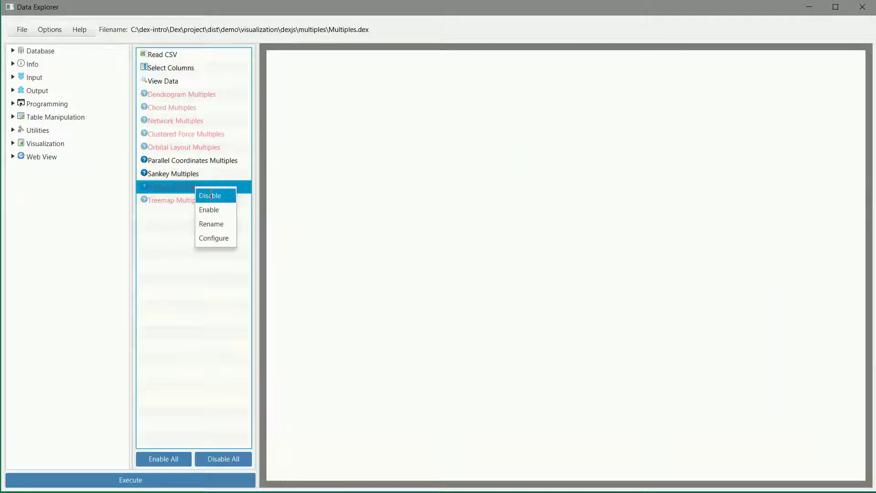
click(204, 209)
click(196, 174)
right_click(197, 173)
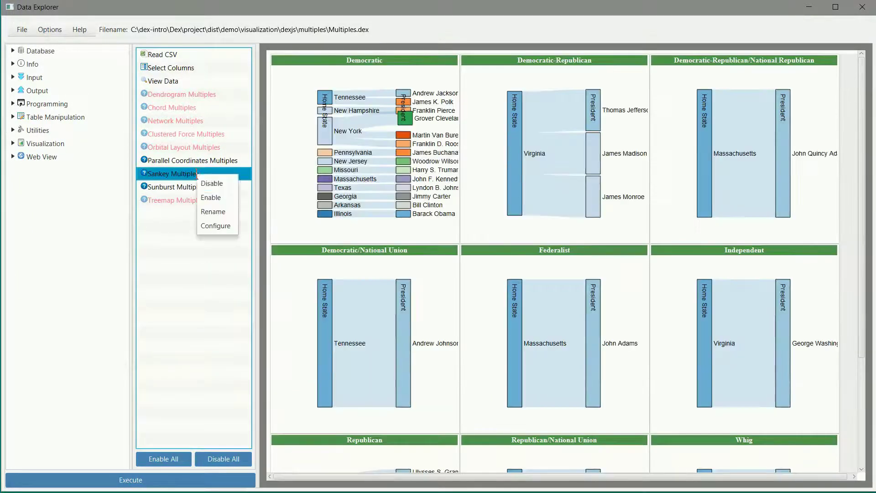
click(212, 178)
click(202, 161)
right_click(202, 161)
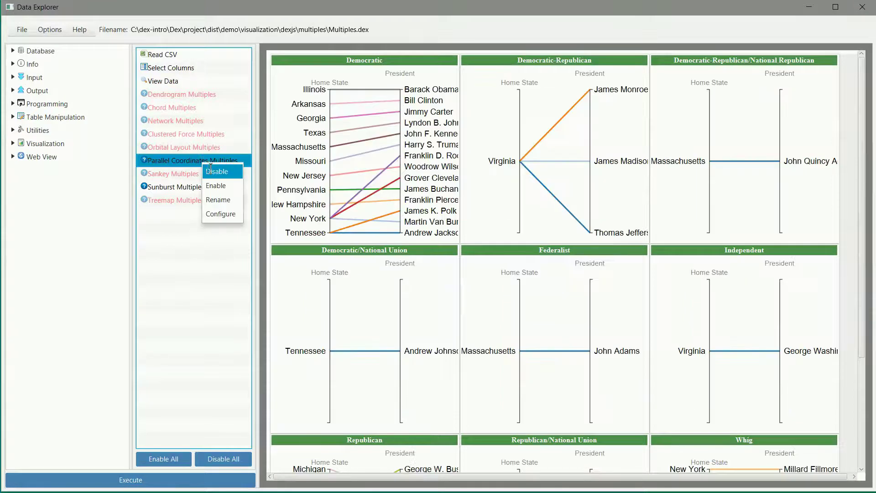
click(215, 171)
click(168, 188)
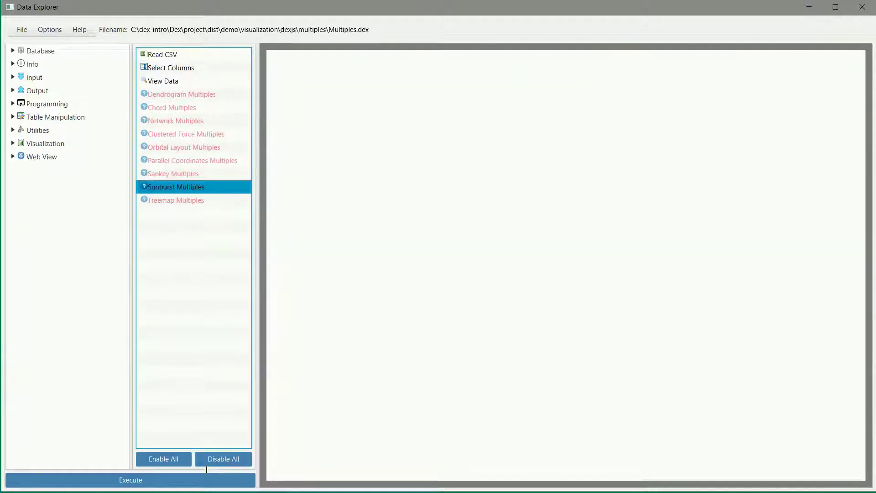
Run the project to display the Sunburst Multiples chart and zoom into the Tennessee segment in the Democratic panel.
click(207, 478)
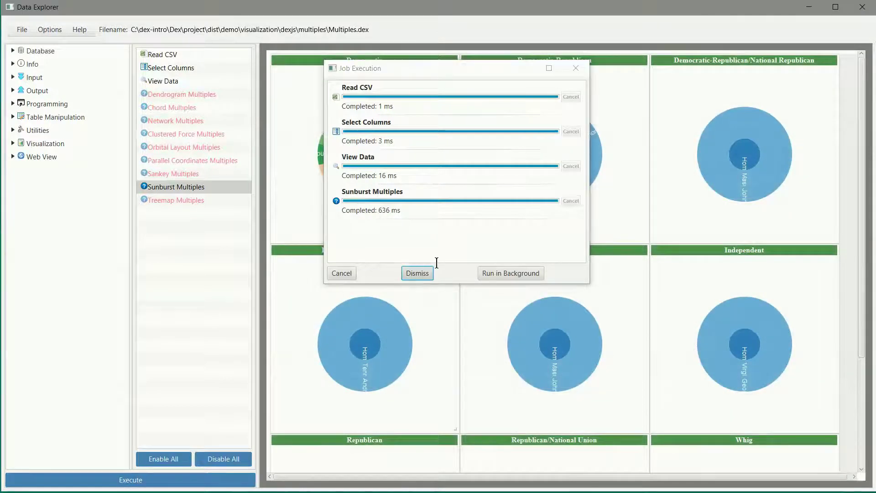
click(422, 274)
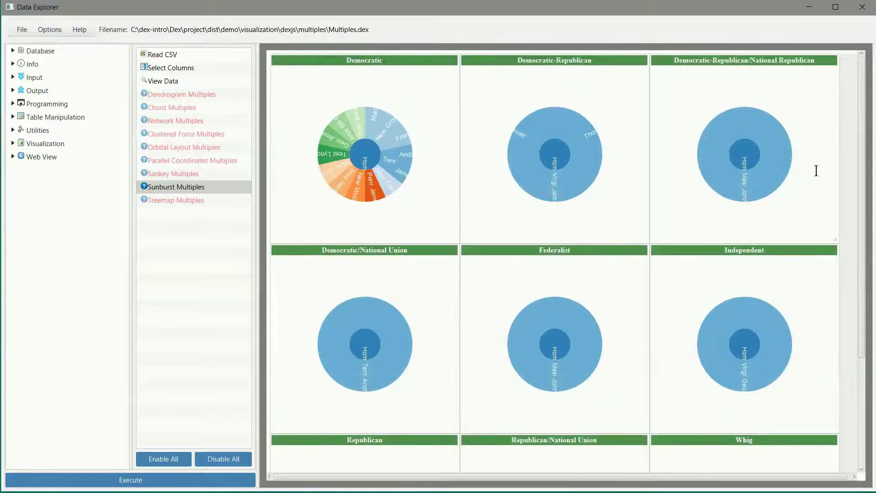
click(389, 165)
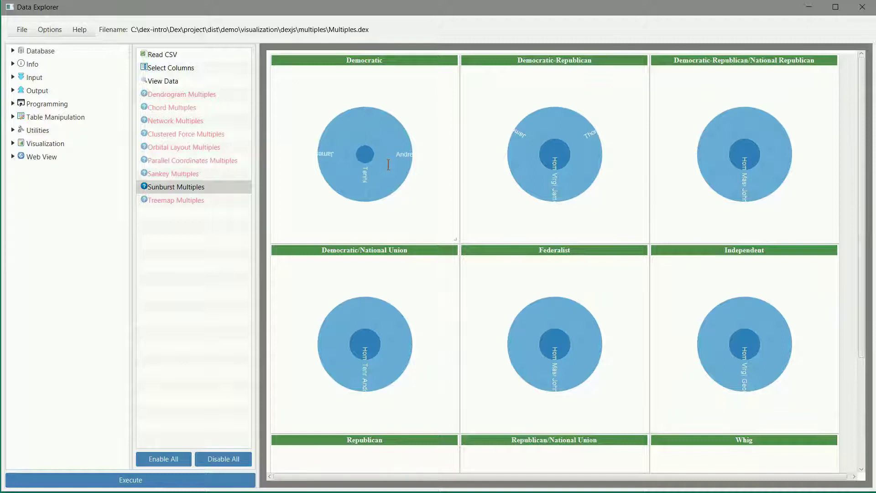
Enable the Treemap Multiples task, disable Sunburst Multiples, and select Treemap Multiples.
click(200, 205)
right_click(201, 205)
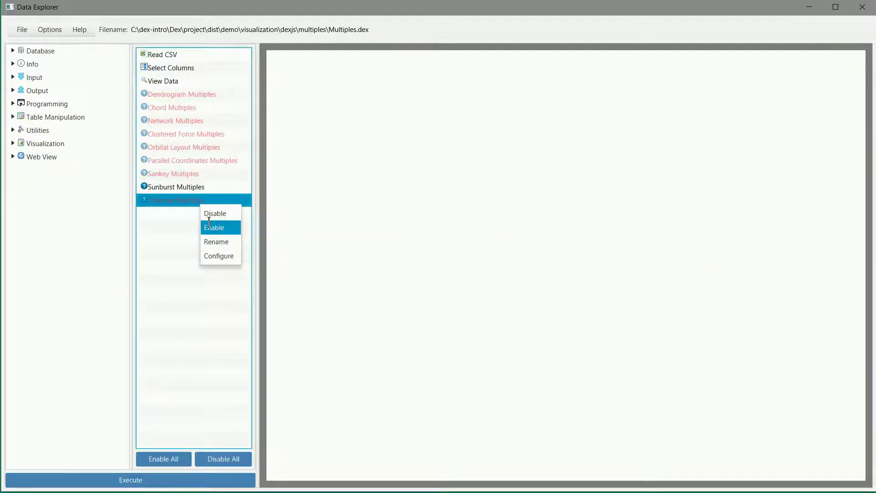
click(214, 227)
click(199, 187)
right_click(198, 188)
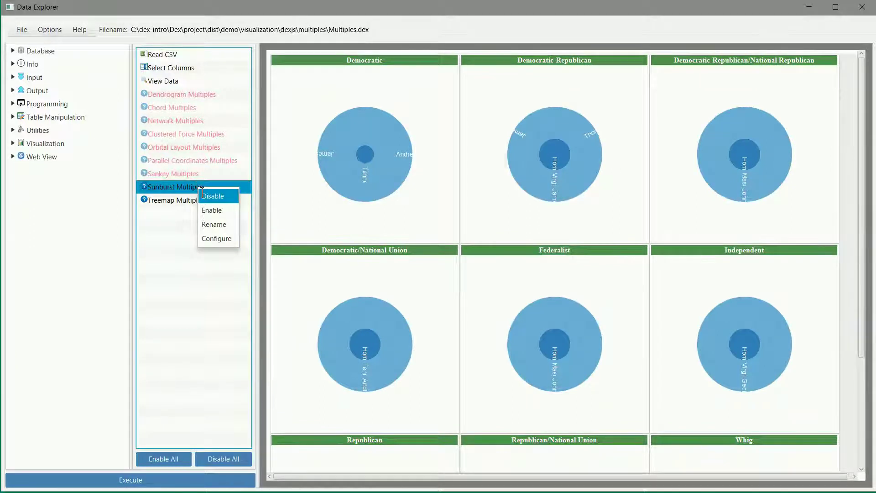
click(213, 196)
click(196, 200)
Run the project to display the Treemap Multiples chart, and drill into New York in the Democratic panel and back to all home states.
click(195, 480)
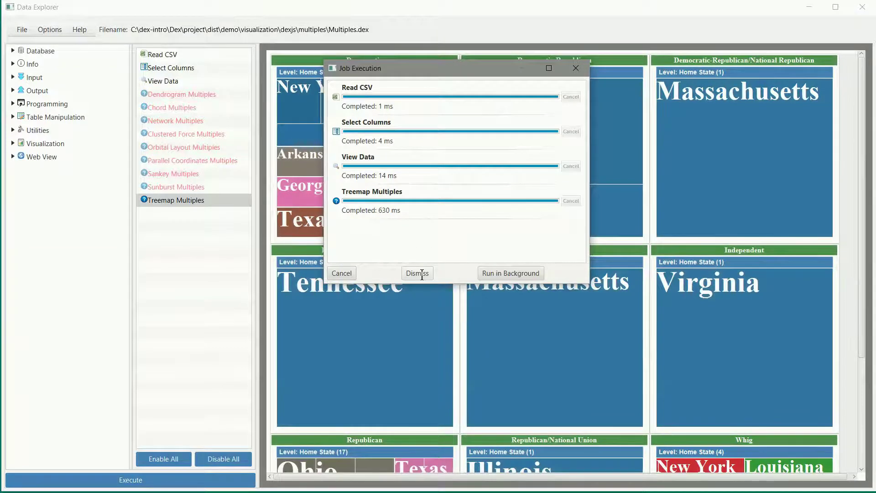
click(419, 274)
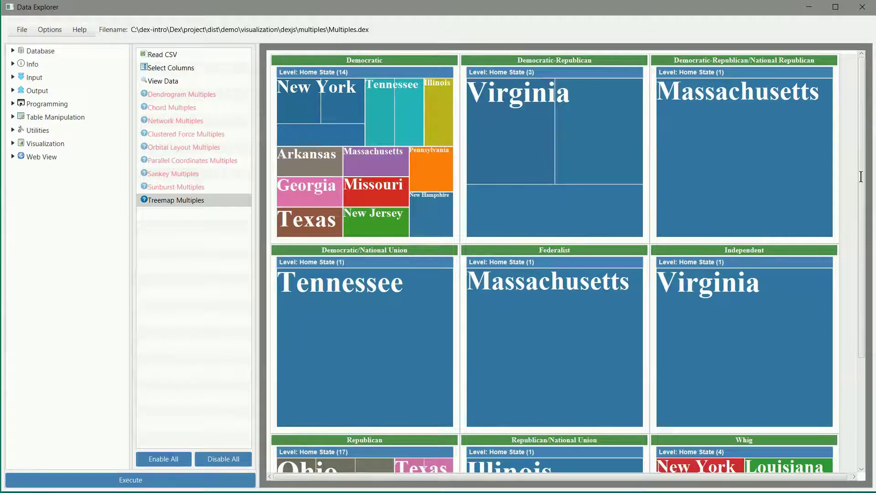
mouse_move(860, 176)
mouse_down()
mouse_move(860, 287)
mouse_move(859, 177)
mouse_up()
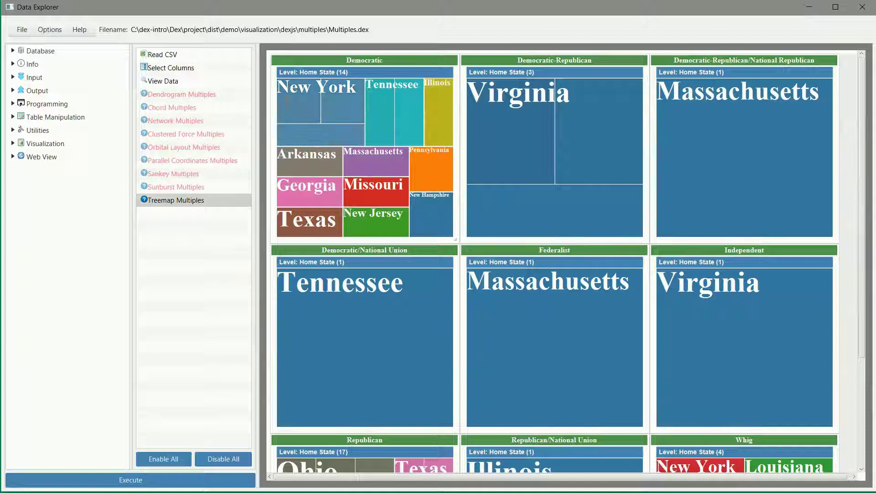
click(318, 122)
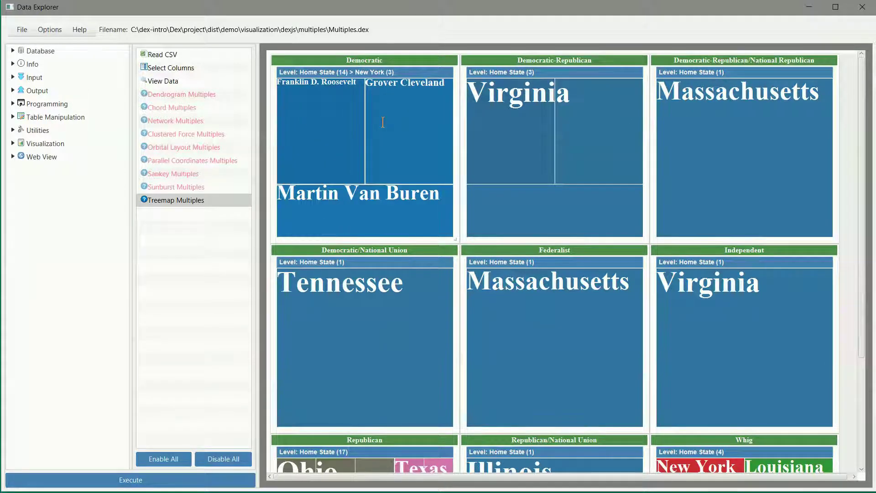
click(320, 72)
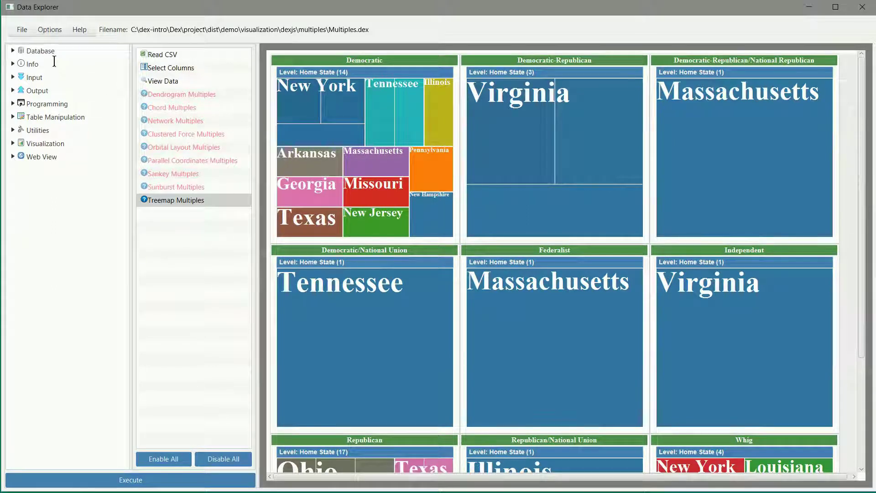
Load the Presidents.dex project from the dexjs demo folder.
click(22, 29)
click(32, 61)
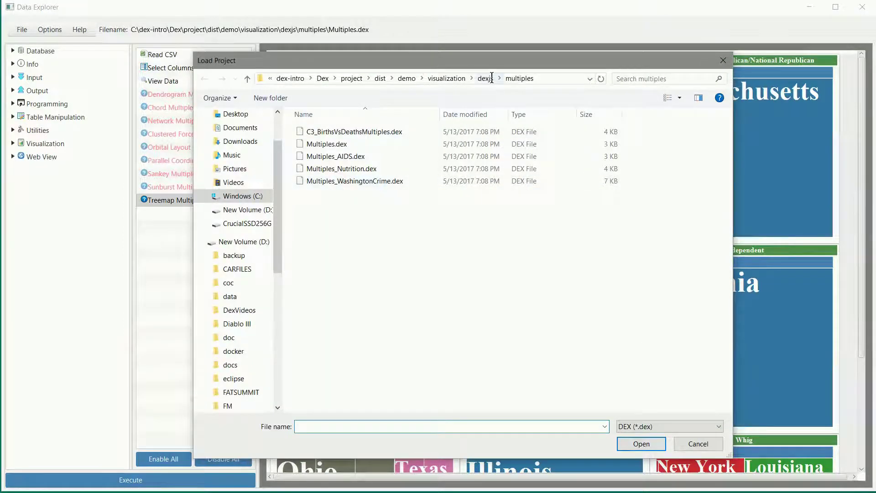
click(486, 78)
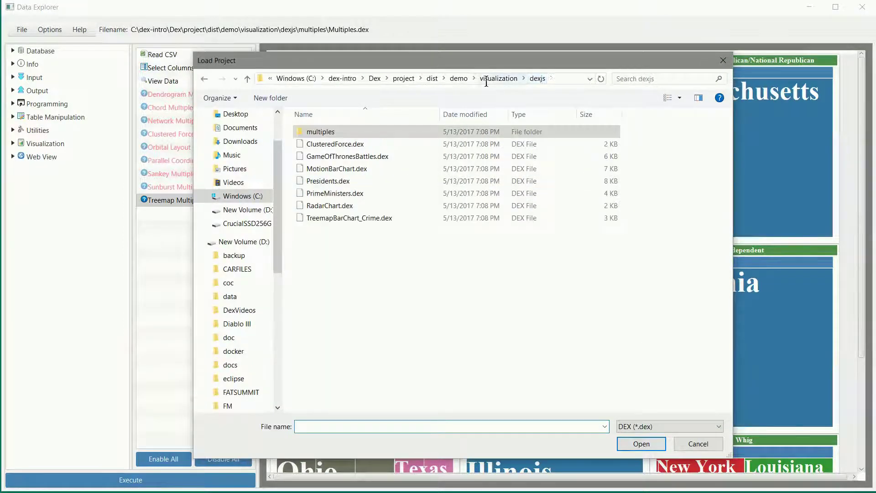
double_click(344, 181)
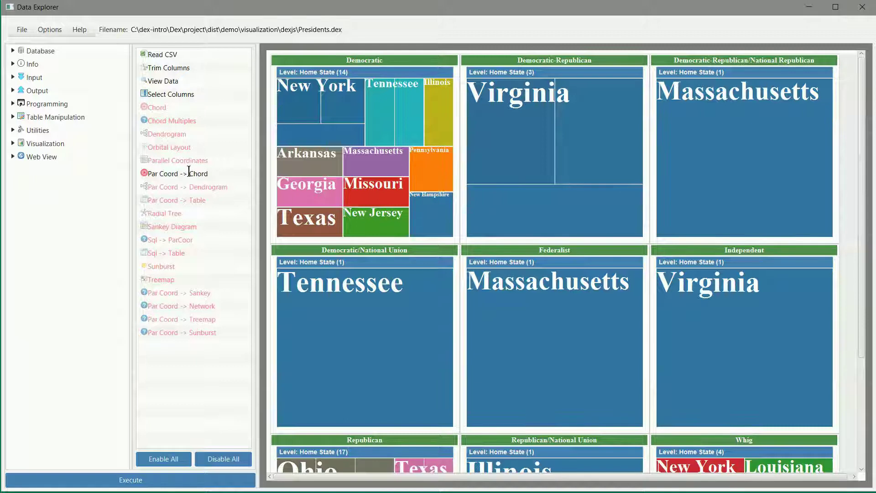
Enable the Chord task, disable the Par Coord -> Chord task, and select Chord.
click(148, 103)
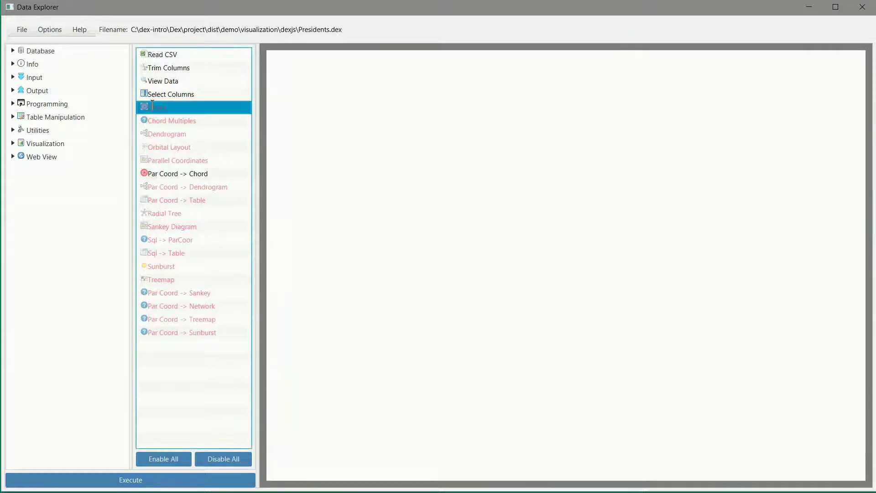
right_click(152, 106)
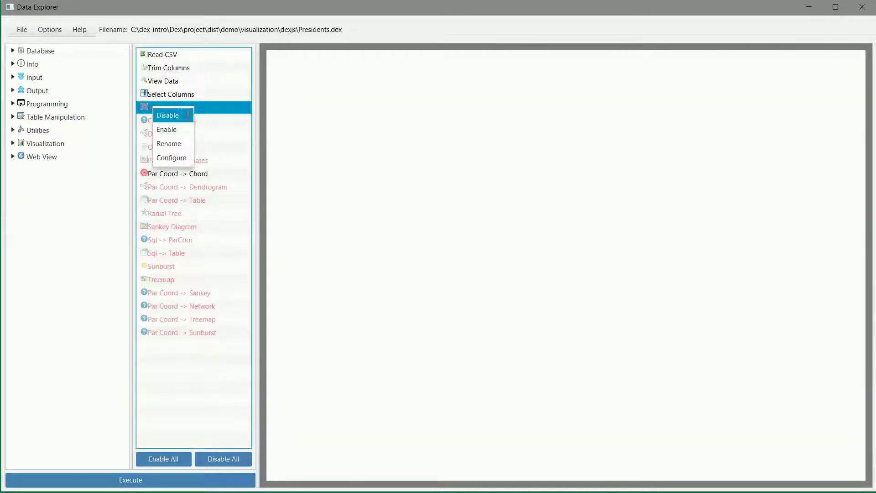
click(166, 129)
click(176, 174)
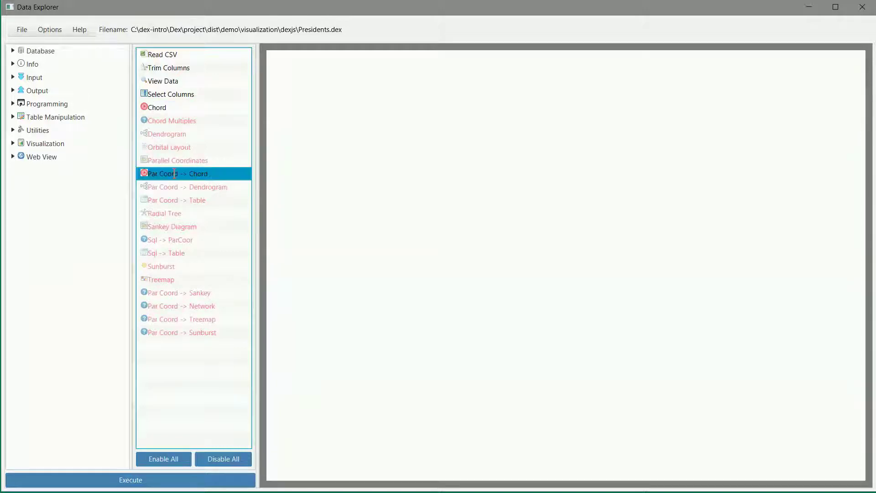
right_click(175, 175)
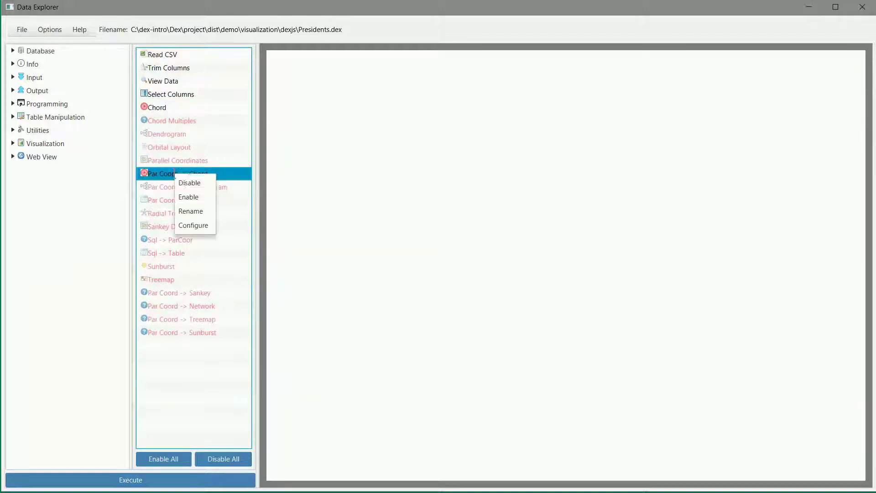
click(188, 182)
click(174, 107)
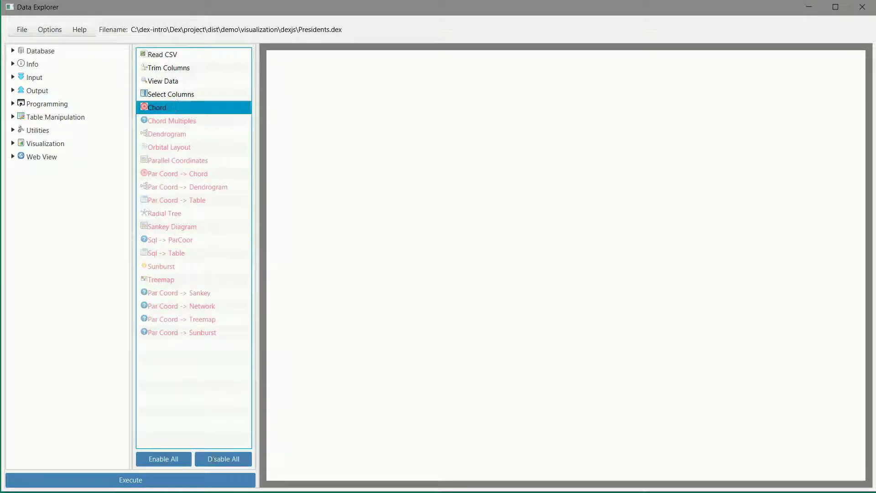
Review the Read CSV configuration and the Select Columns configuration, and return to the Chord task.
click(181, 54)
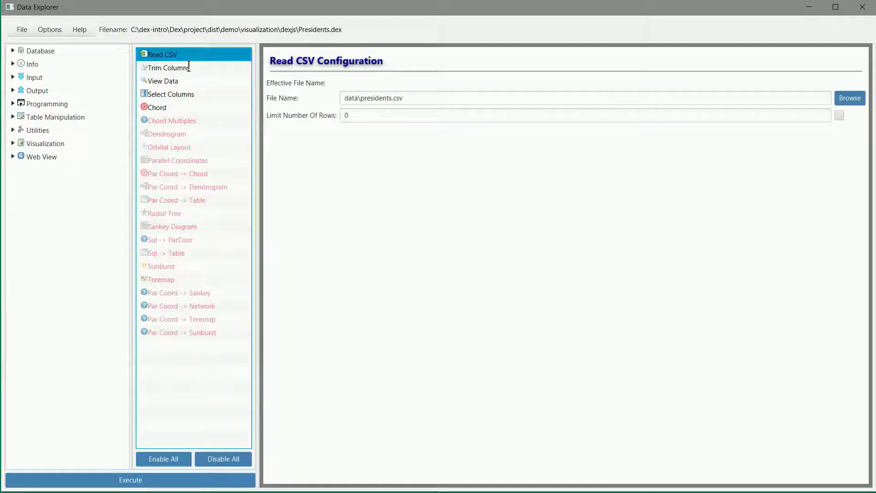
click(182, 93)
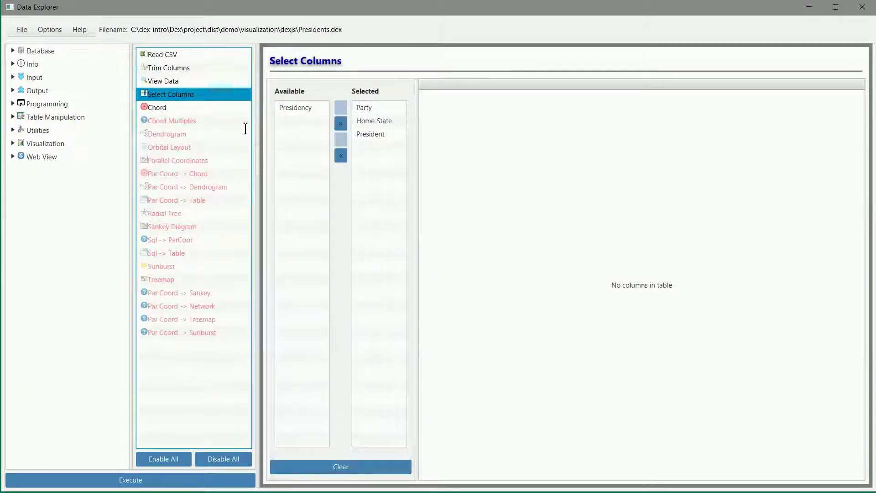
click(156, 108)
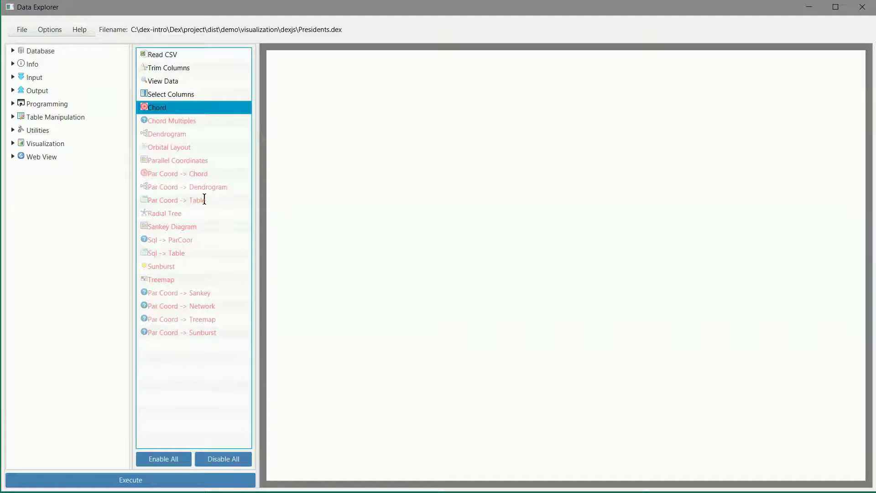
Run the project to display the presidents chord diagram and dismiss the job execution window.
click(177, 479)
drag(469, 70, 227, 177)
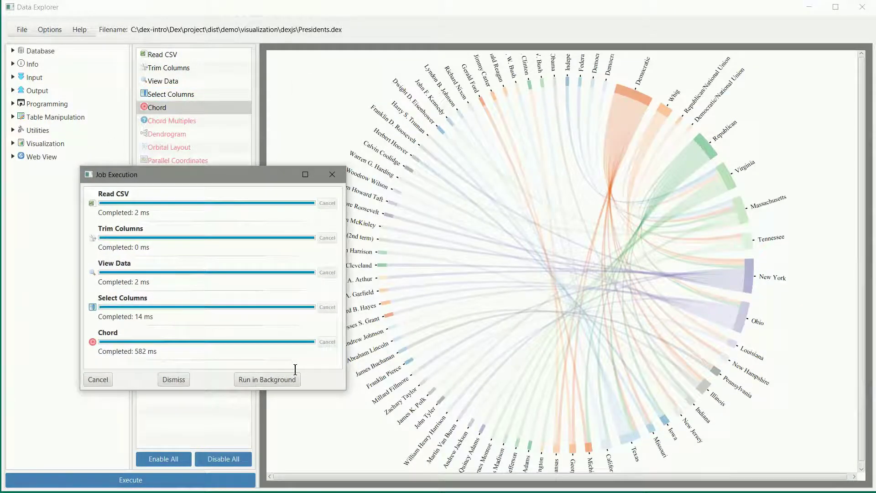
click(176, 380)
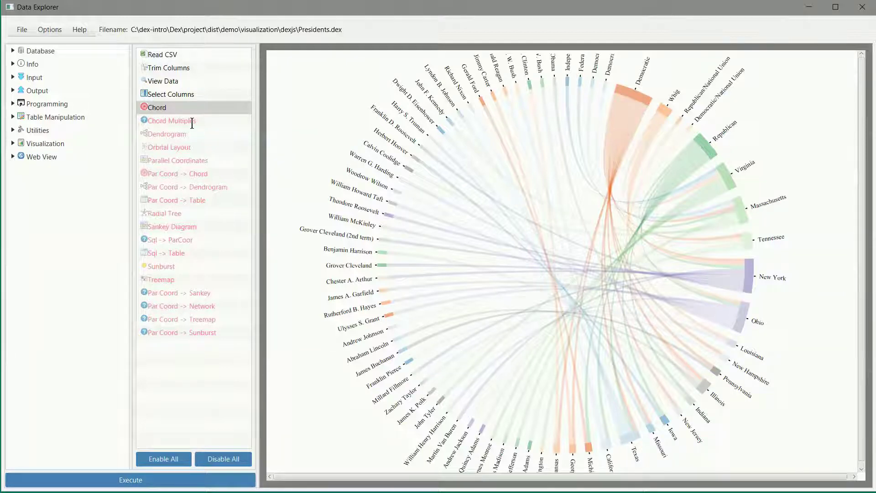
Open the Chord task's configuration window, move it clear of most of the diagram, and enlarge it to nearly full height.
right_click(173, 107)
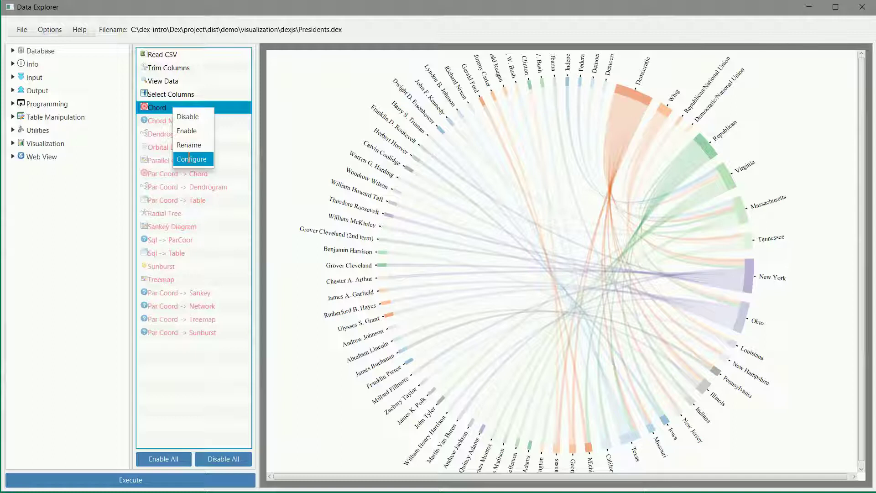
click(189, 158)
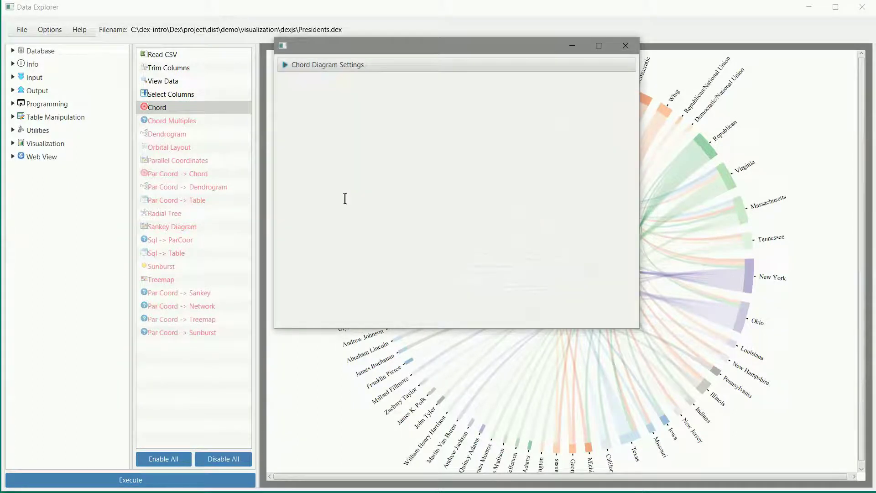
drag(430, 44, 243, 106)
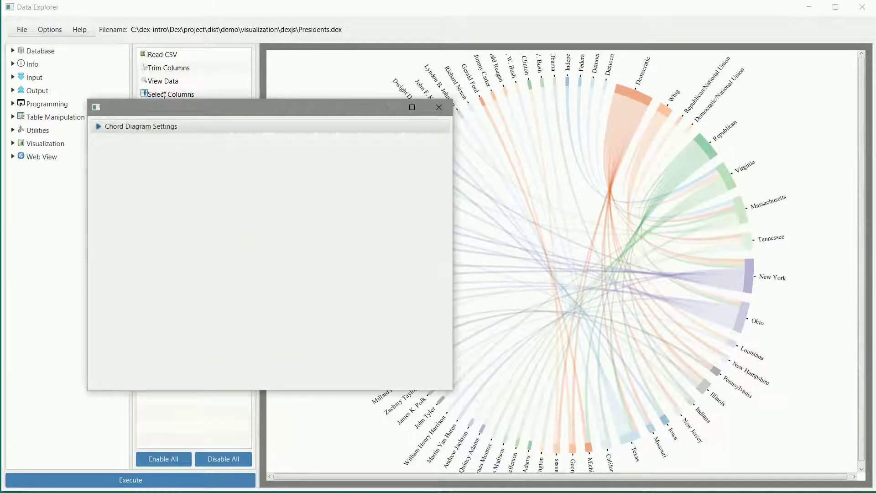
drag(156, 104, 78, 36)
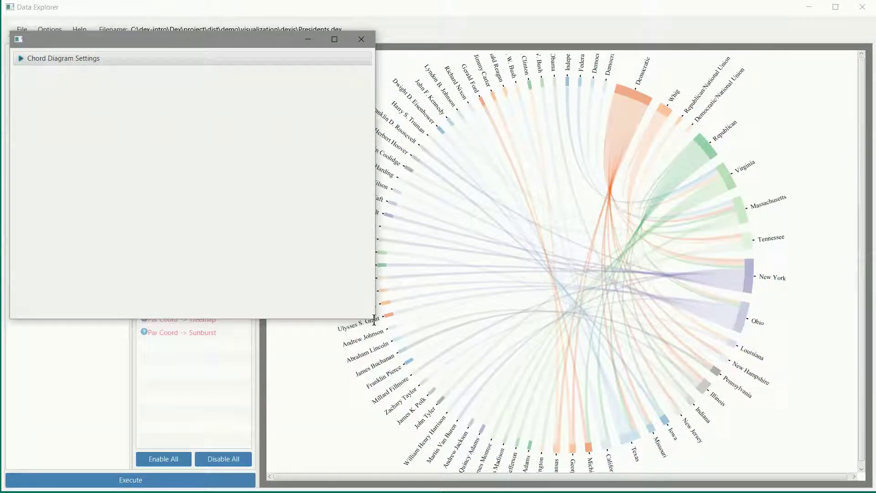
drag(375, 318, 379, 469)
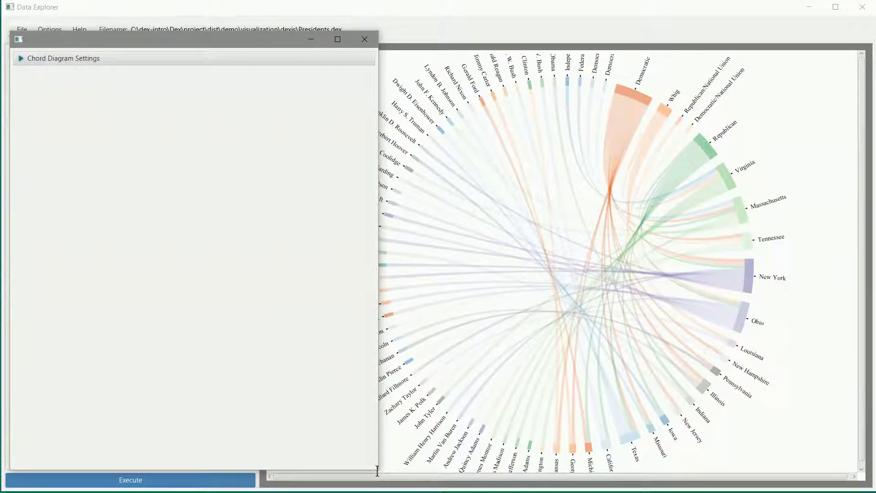
Set the chord diagram's bottom margin to 170 and its top margin first to 137 and finally to 272.
click(25, 59)
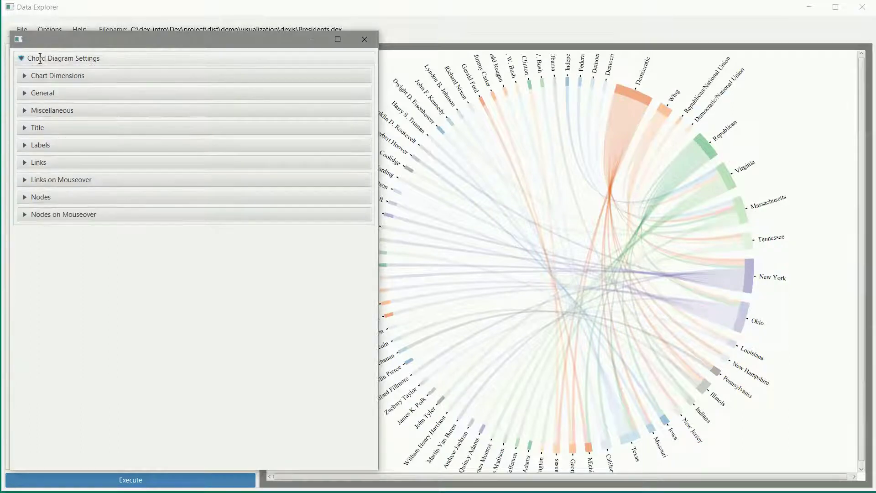
click(22, 78)
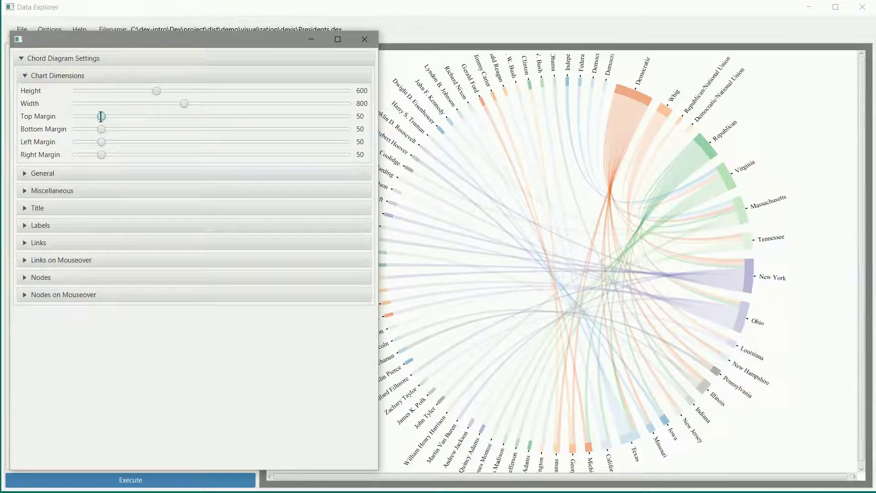
drag(105, 118, 150, 116)
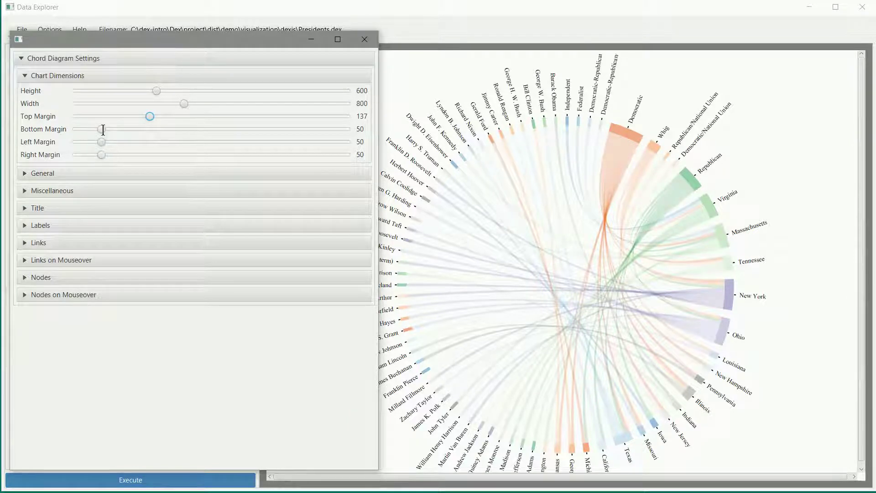
drag(103, 130, 168, 126)
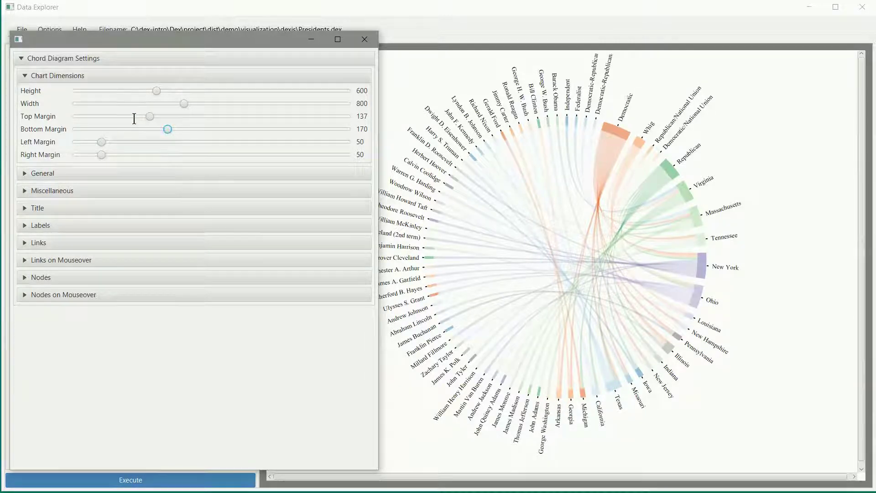
drag(150, 116, 215, 109)
drag(224, 109, 222, 110)
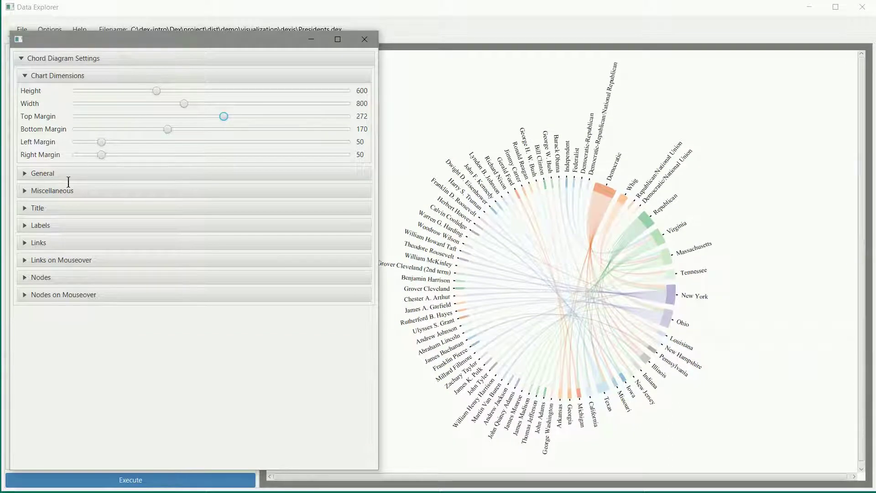
click(32, 75)
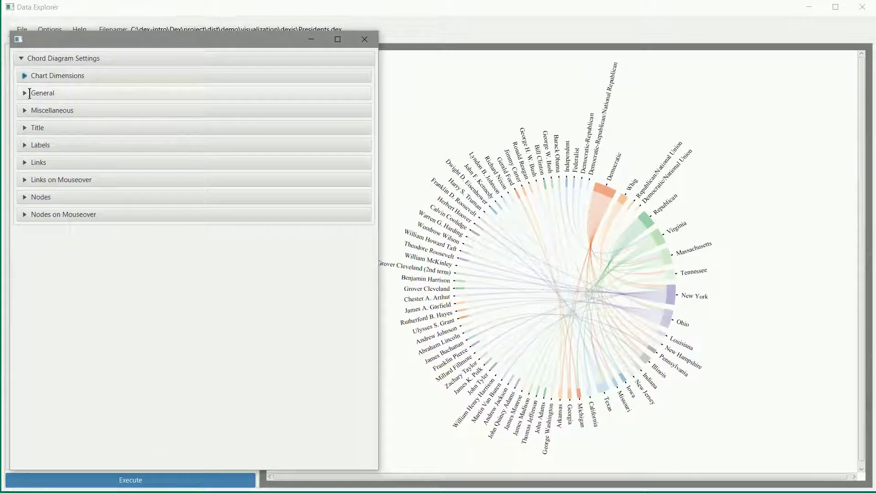
Make the chord diagram draggable in its general settings.
click(29, 94)
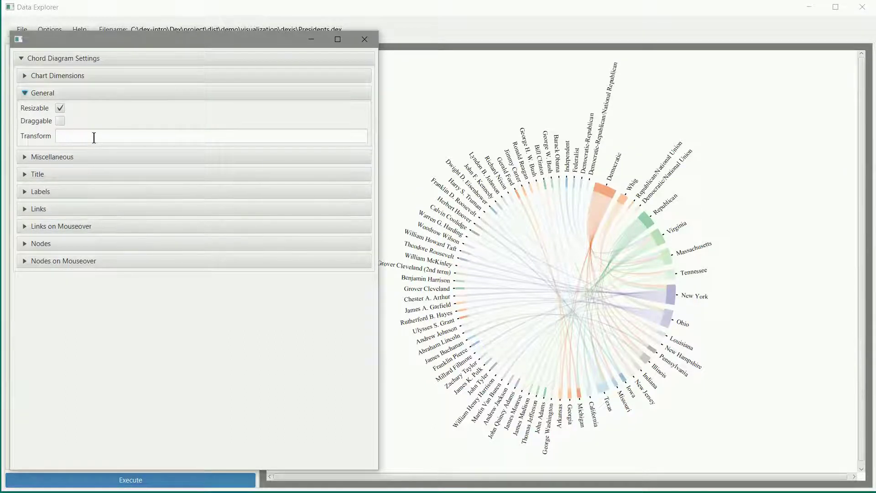
click(60, 121)
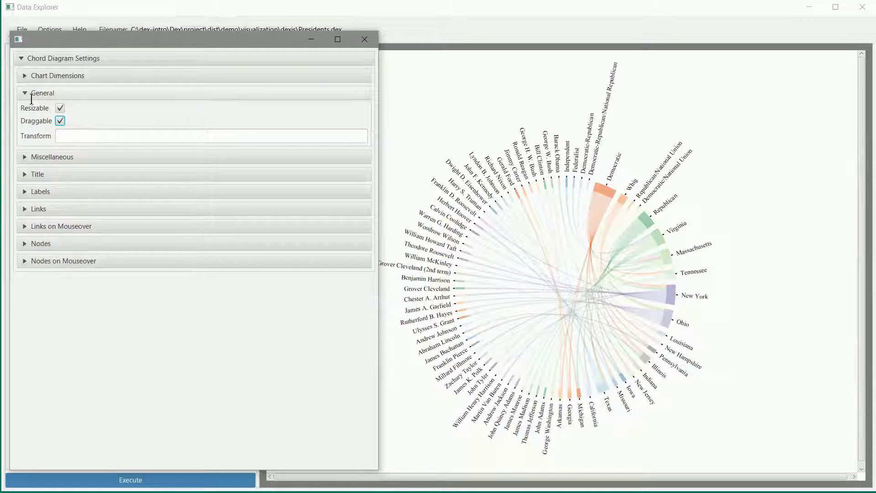
click(24, 92)
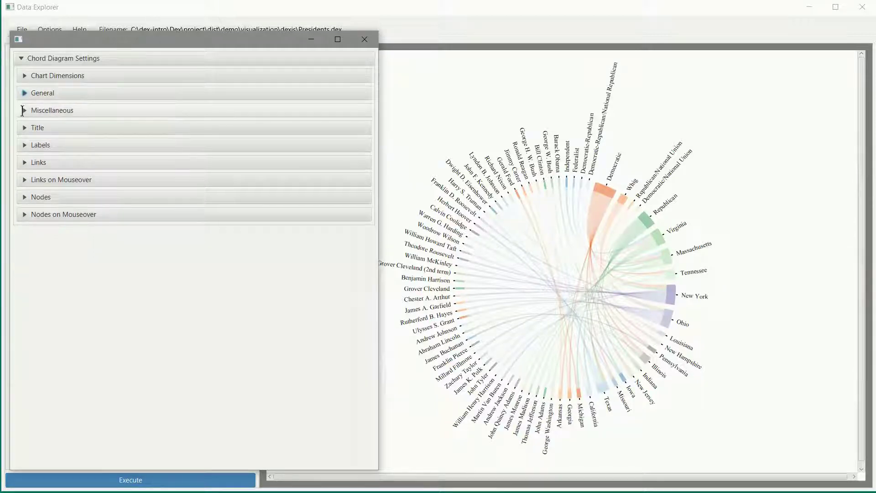
Turn off the chord diagram's auto radius and adjust the inner radius to 267 and the outer radius to 286.
click(23, 111)
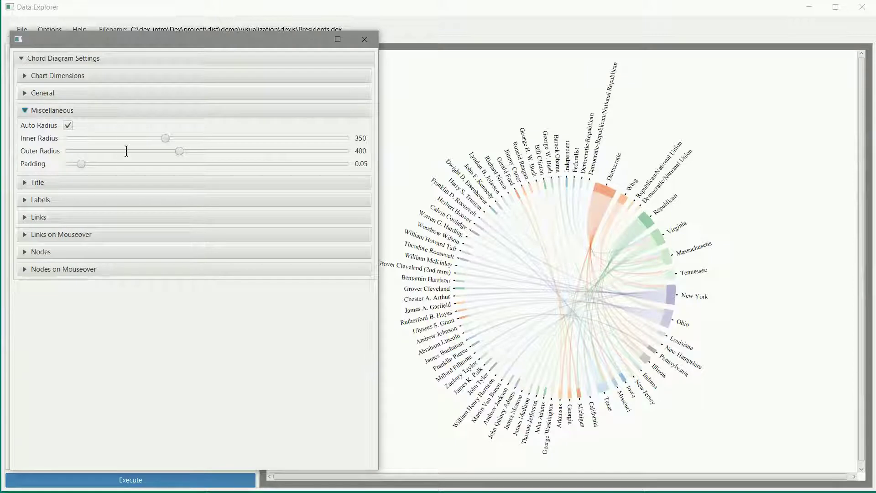
click(67, 125)
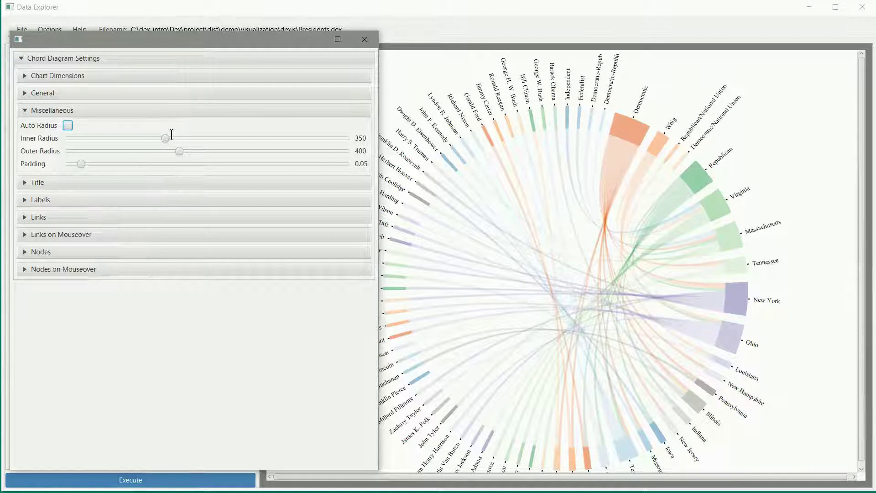
drag(165, 137, 110, 143)
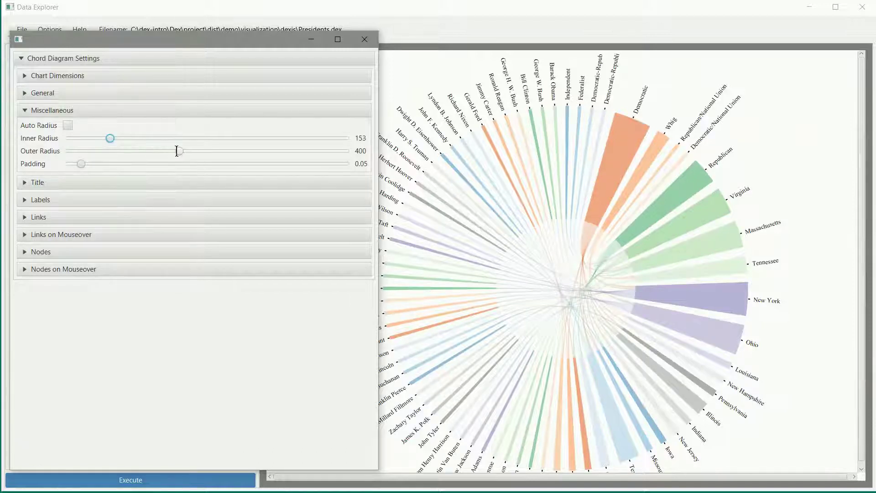
mouse_move(177, 151)
mouse_down()
mouse_move(225, 145)
mouse_move(160, 153)
mouse_up()
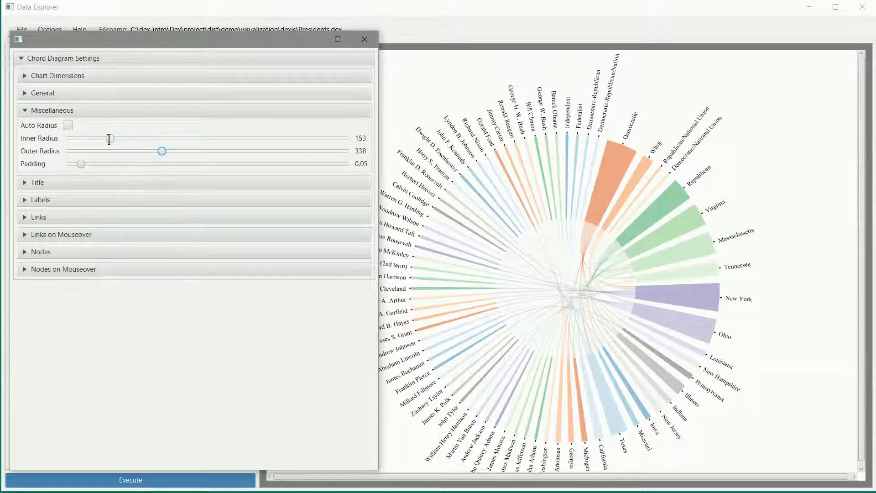
drag(109, 139, 147, 152)
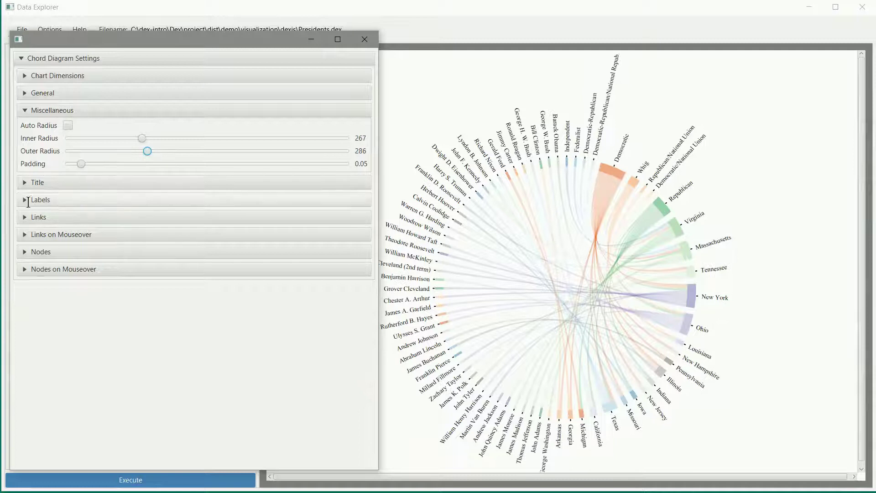
Set the chord diagram's title text to "Presidents".
click(28, 183)
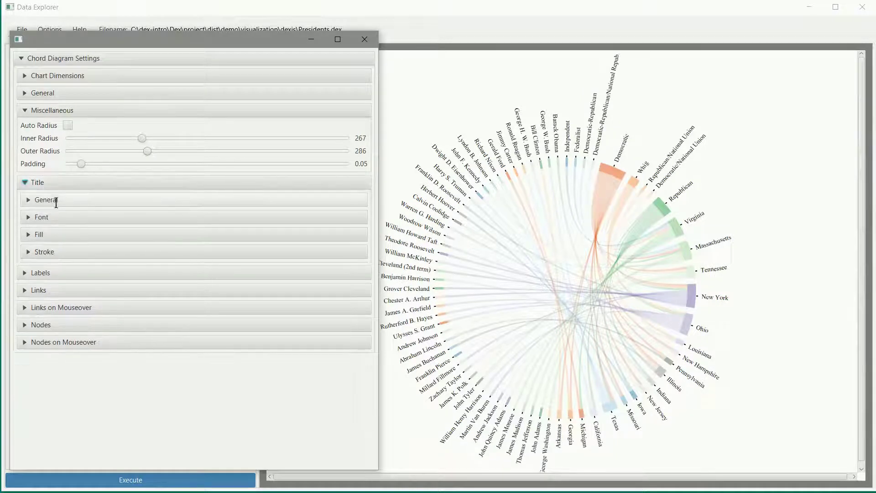
click(54, 201)
click(102, 217)
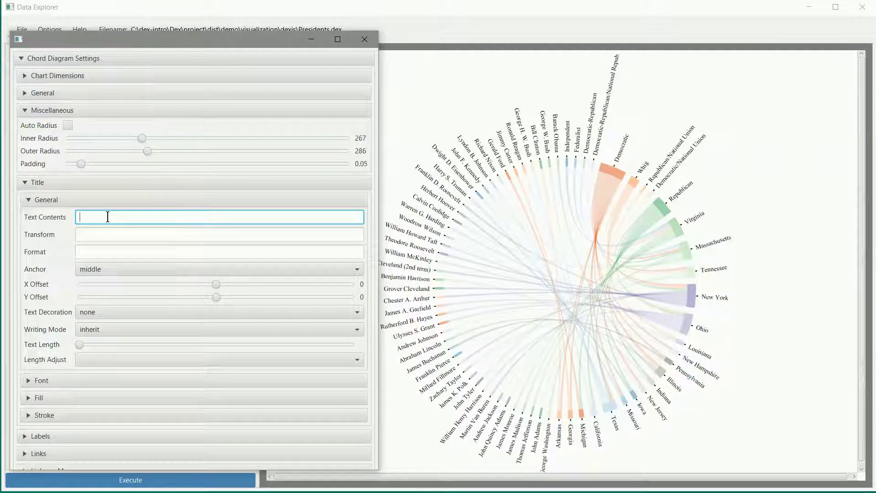
text(Presid)
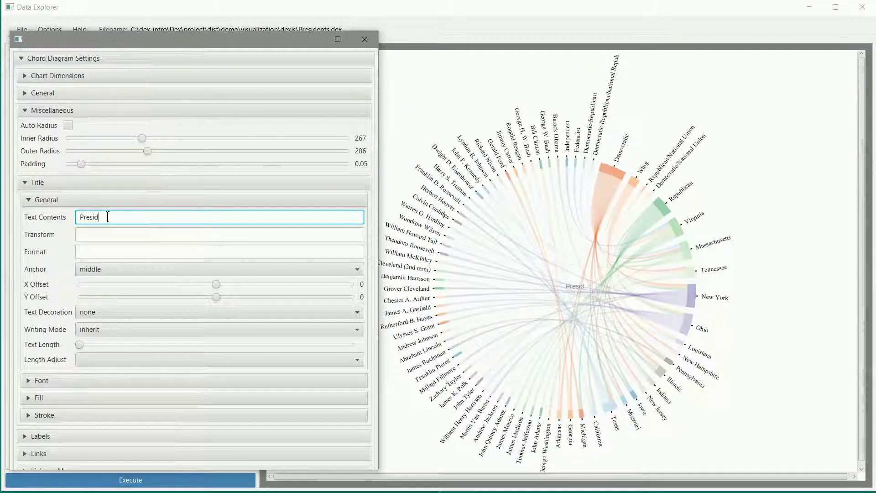
text(ents)
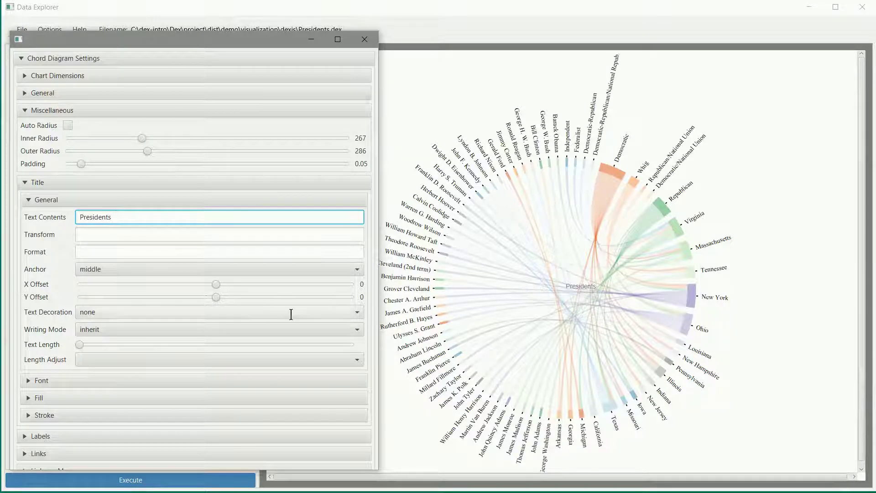
Try the start anchor for the title and return it to middle.
click(111, 271)
click(112, 271)
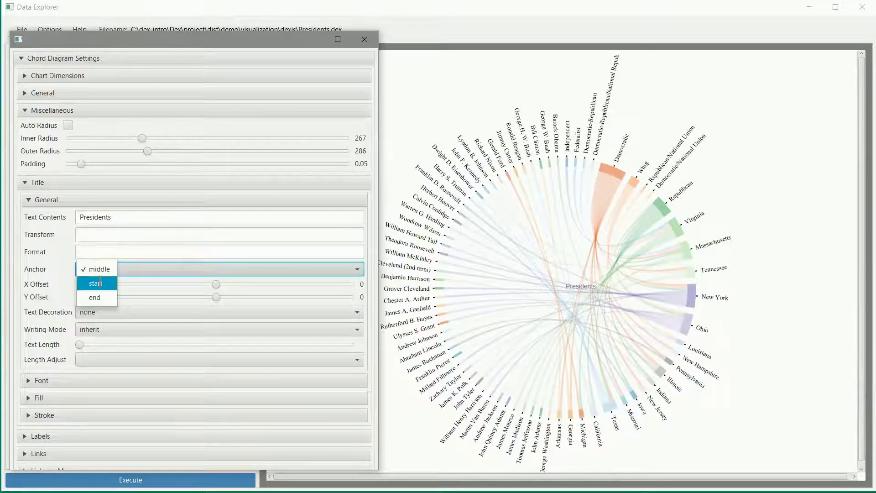
click(98, 283)
click(106, 270)
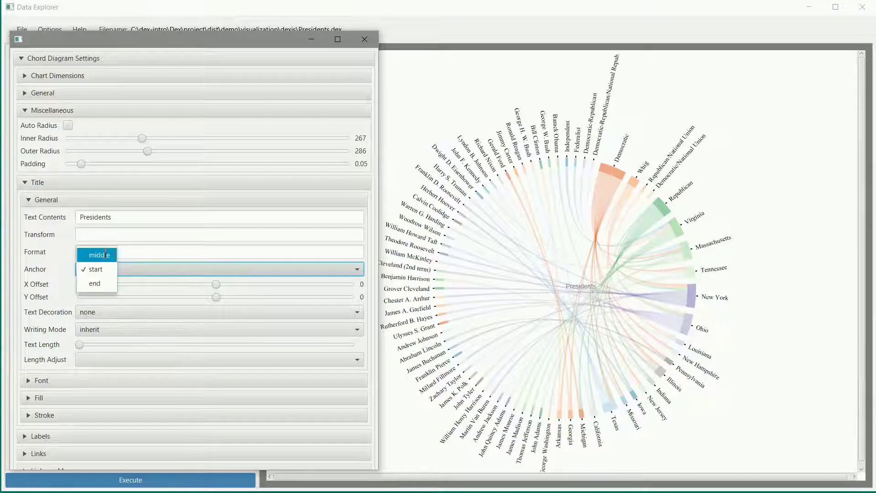
click(106, 254)
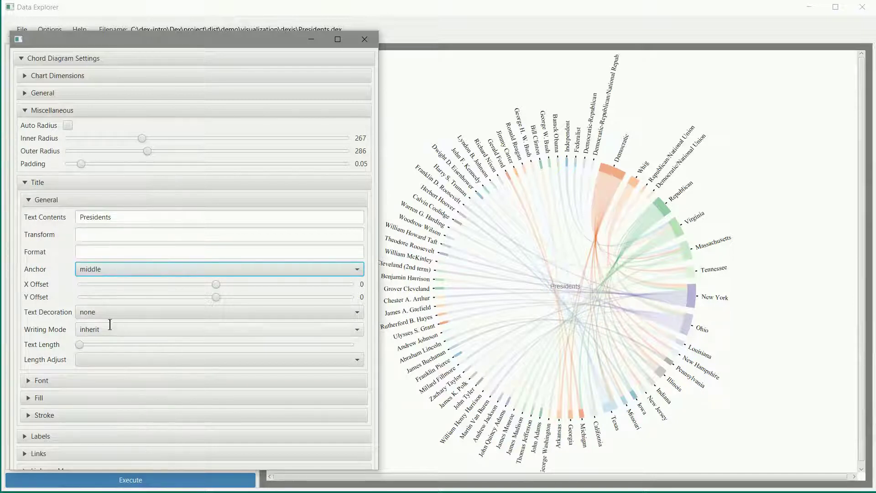
Set the title's font size to 87 and its fill color to red.
click(53, 379)
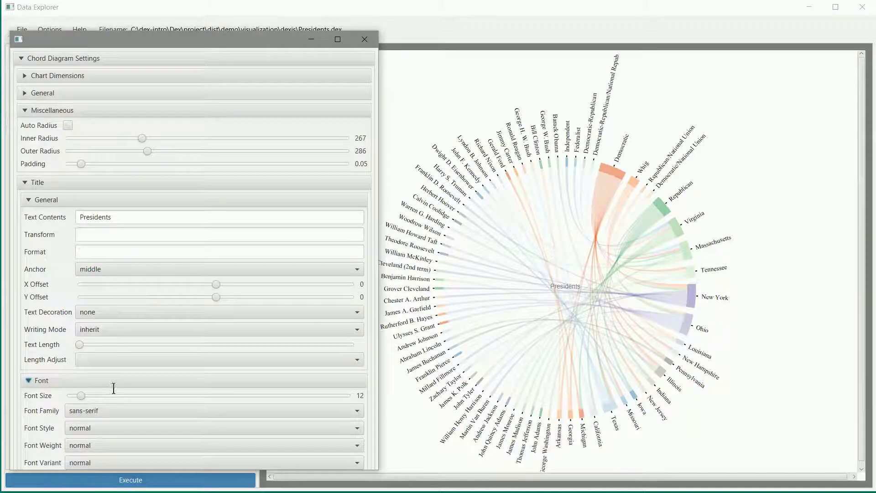
drag(82, 395, 163, 396)
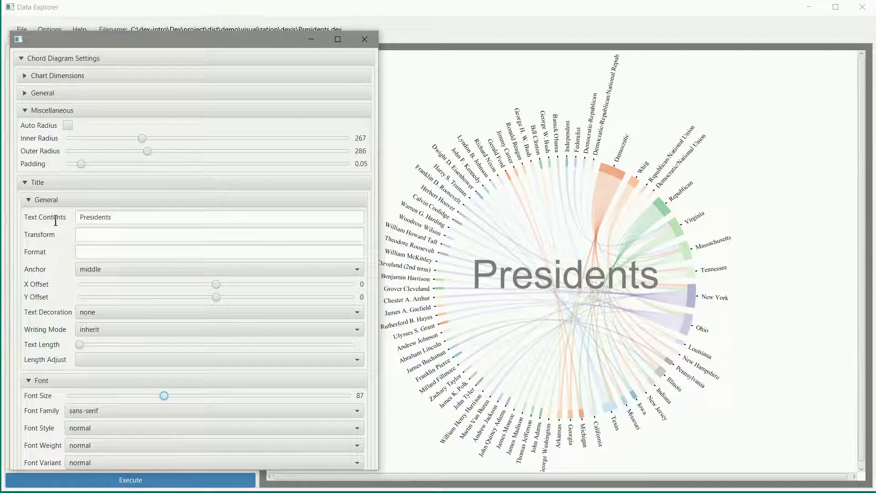
click(40, 200)
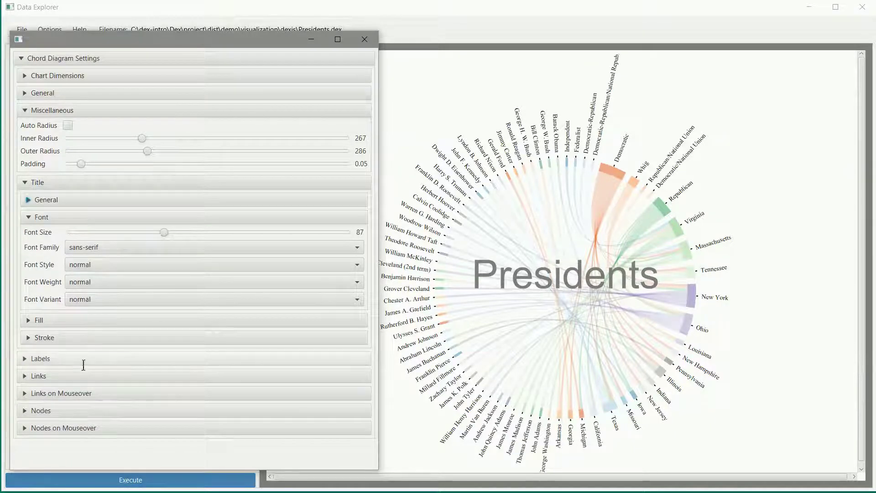
click(51, 320)
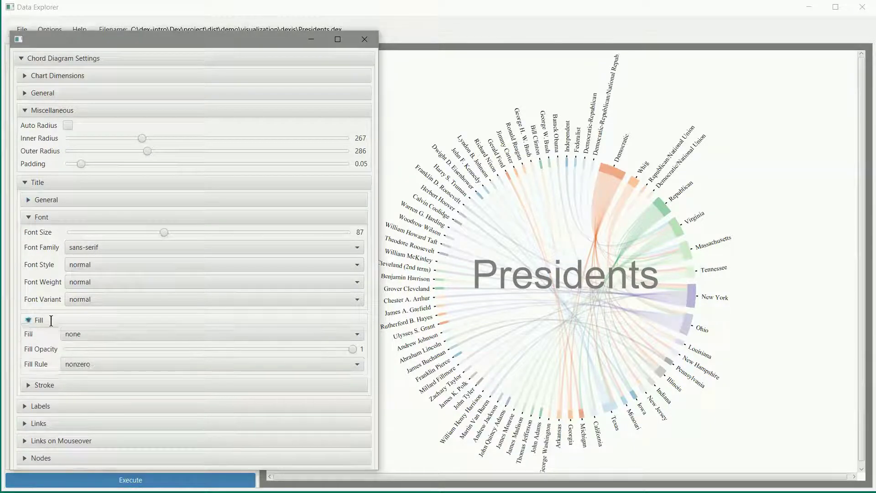
click(84, 337)
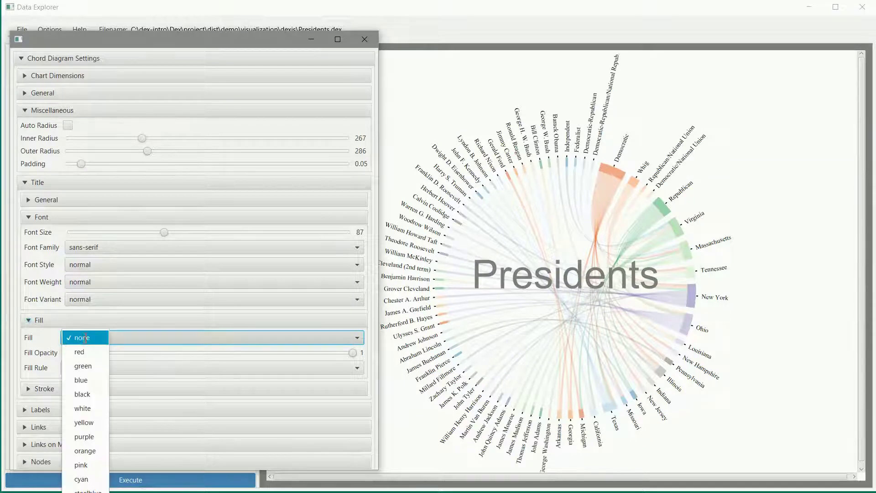
key(Escape)
key(Down)
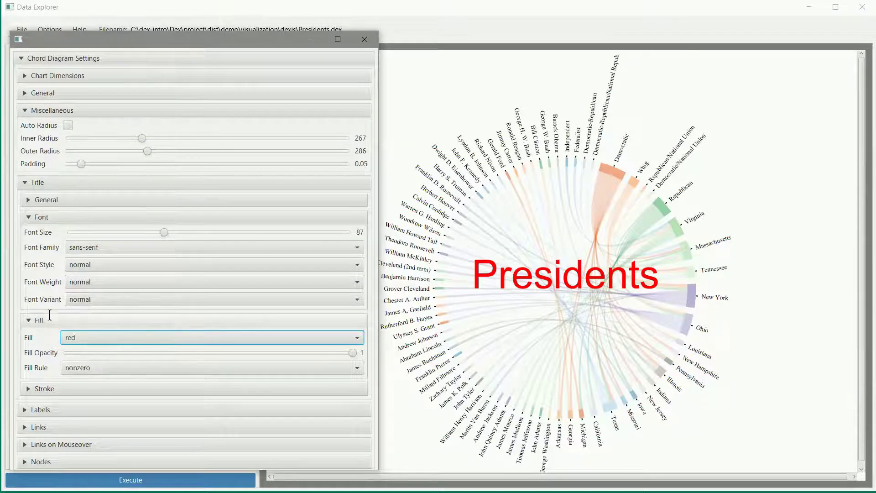
Set the title's text decoration to underline.
click(38, 203)
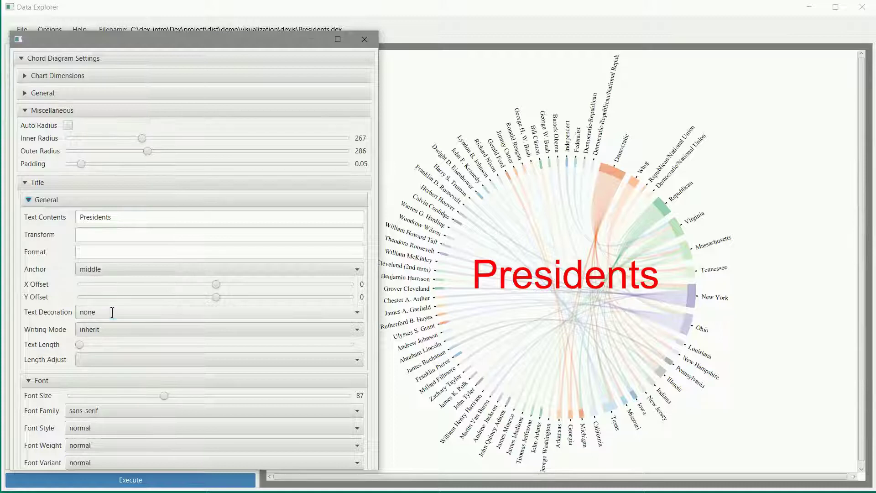
click(112, 312)
click(110, 324)
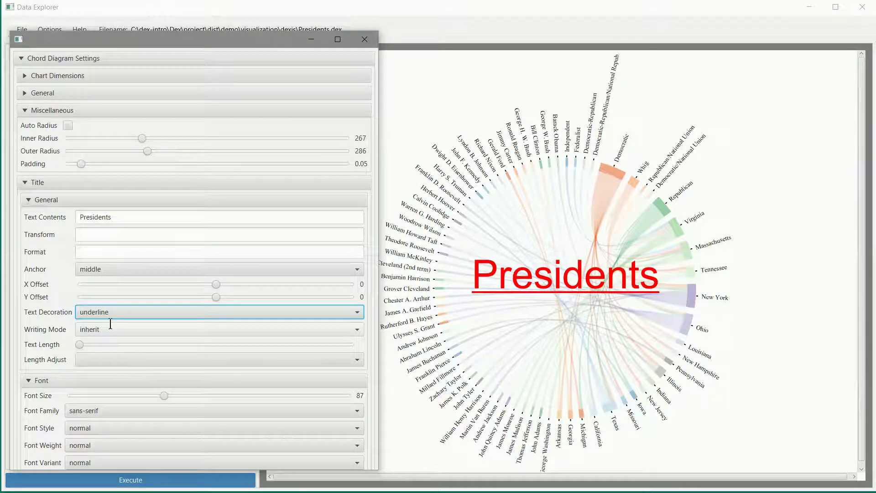
Try the line-through and blink text decorations on the title and return it to underline.
click(131, 313)
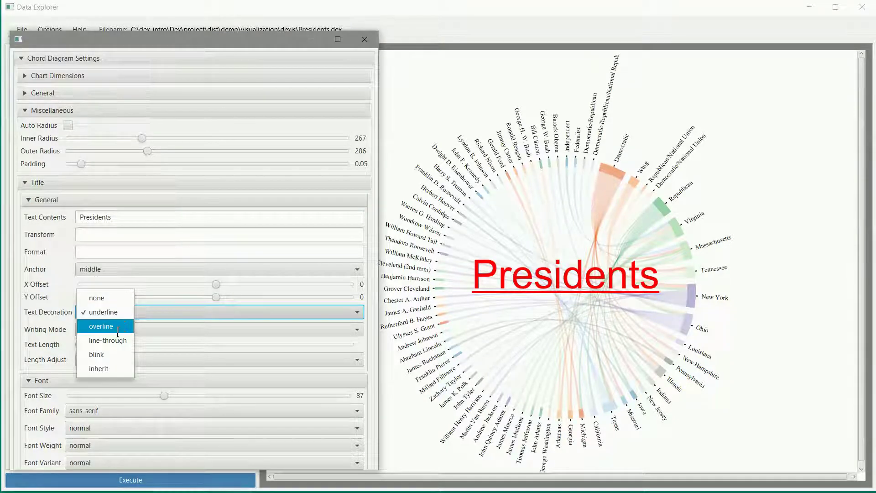
click(113, 341)
click(128, 312)
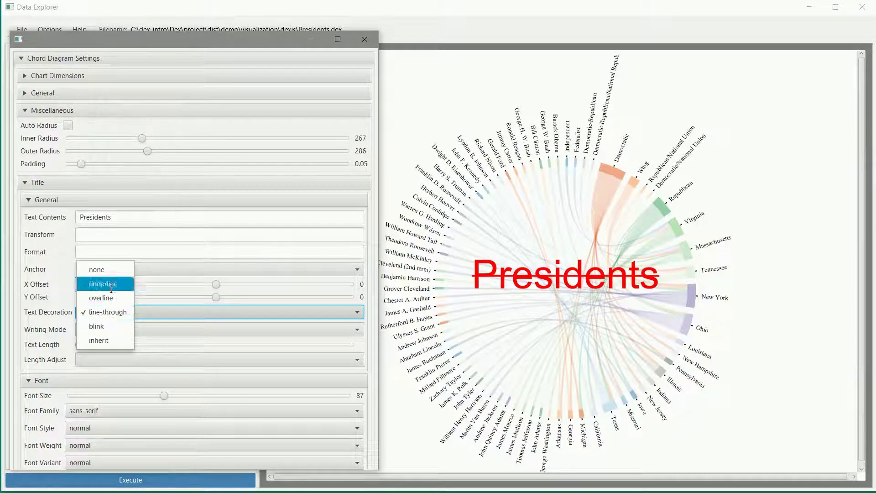
click(107, 326)
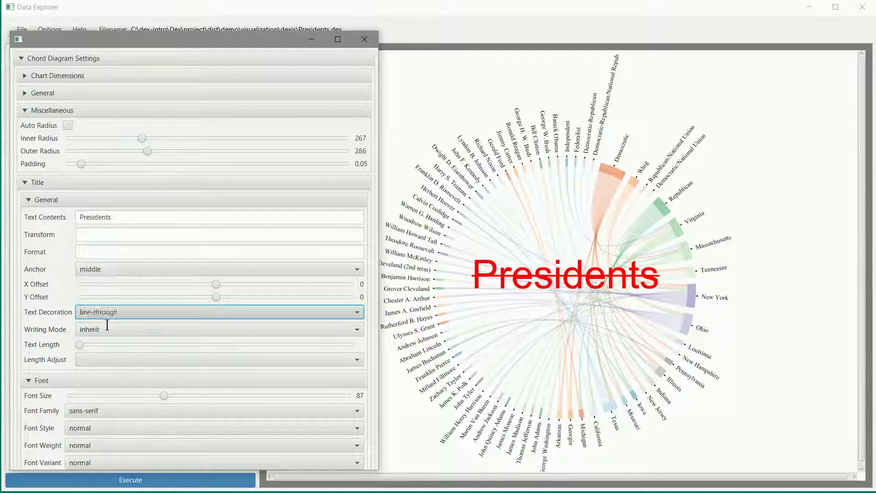
click(101, 313)
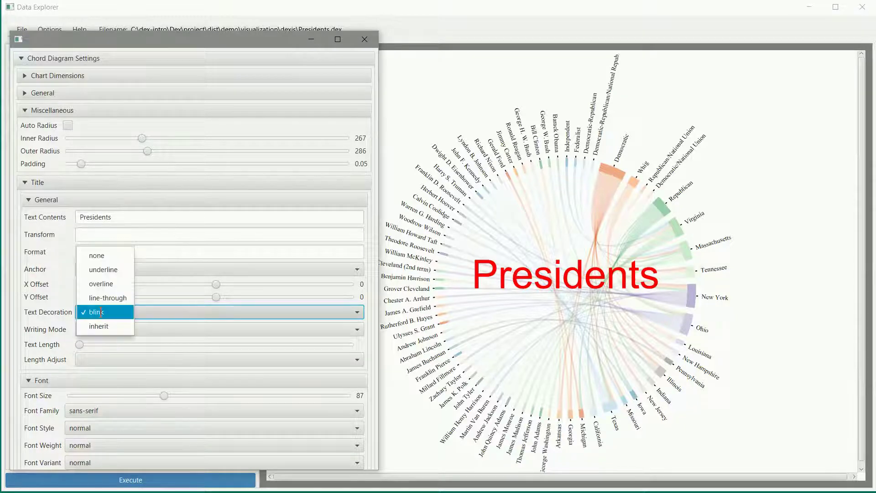
click(106, 269)
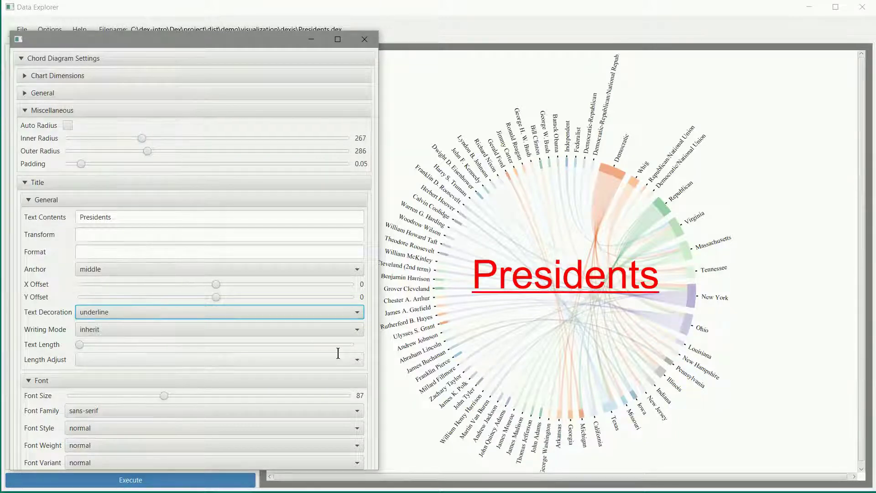
Collapse the title's general, font and fill settings, examine its stroke settings, and close the title section.
click(33, 200)
click(37, 217)
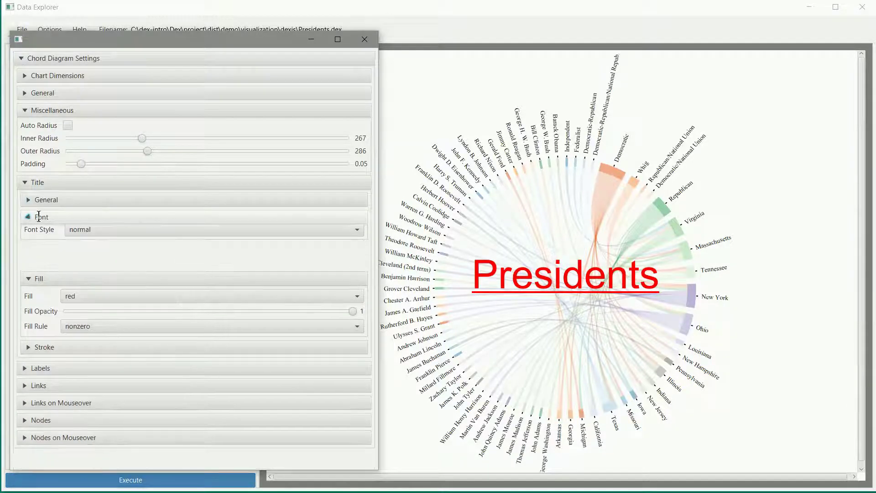
click(37, 234)
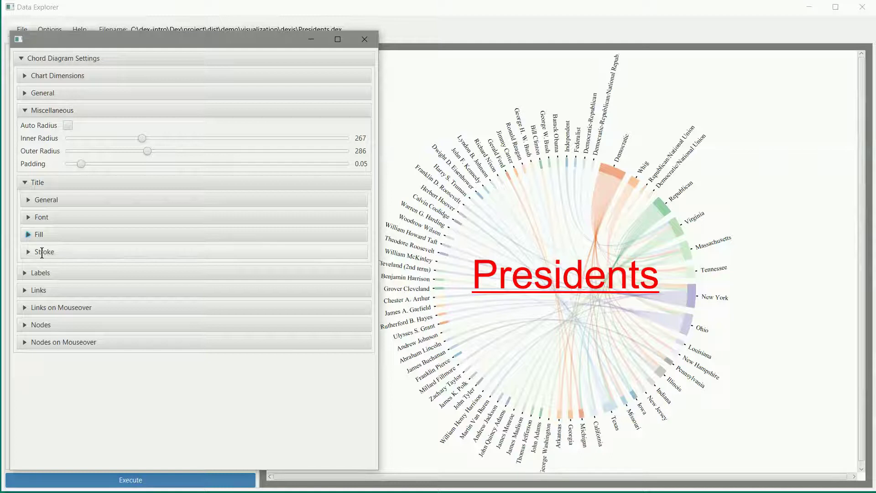
click(42, 252)
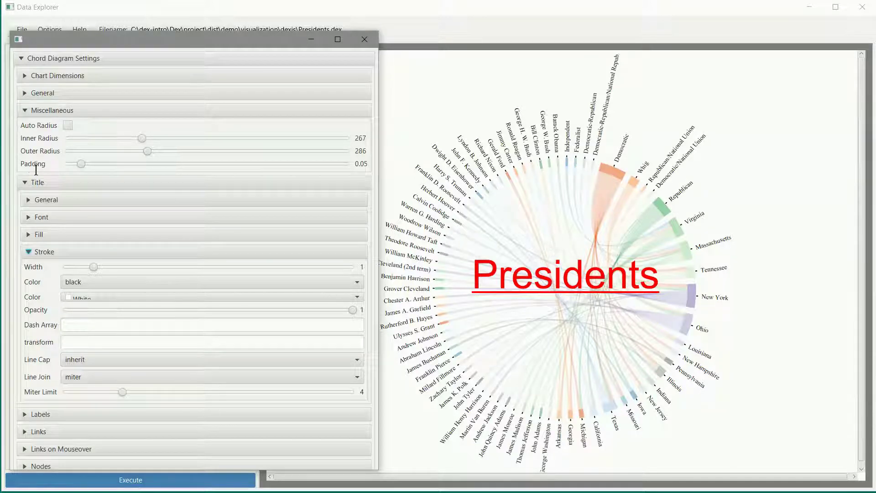
click(29, 185)
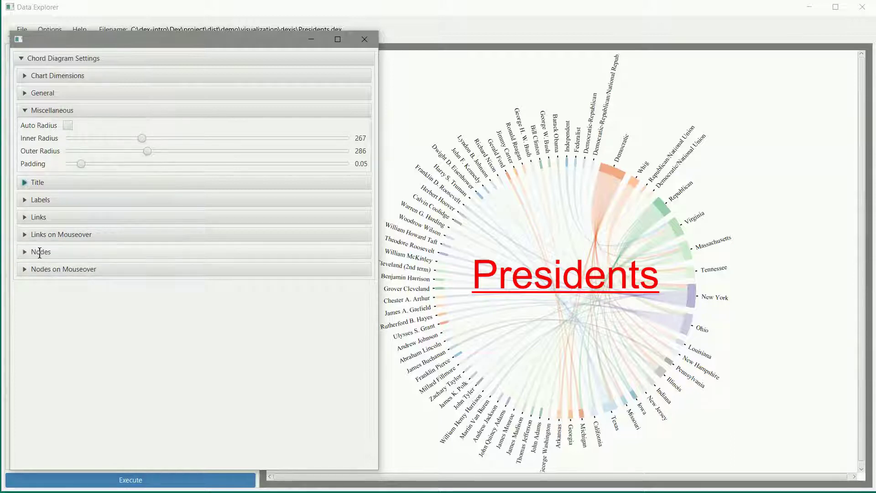
Expand the node settings and briefly check the diagram's general settings and chart dimensions.
click(49, 250)
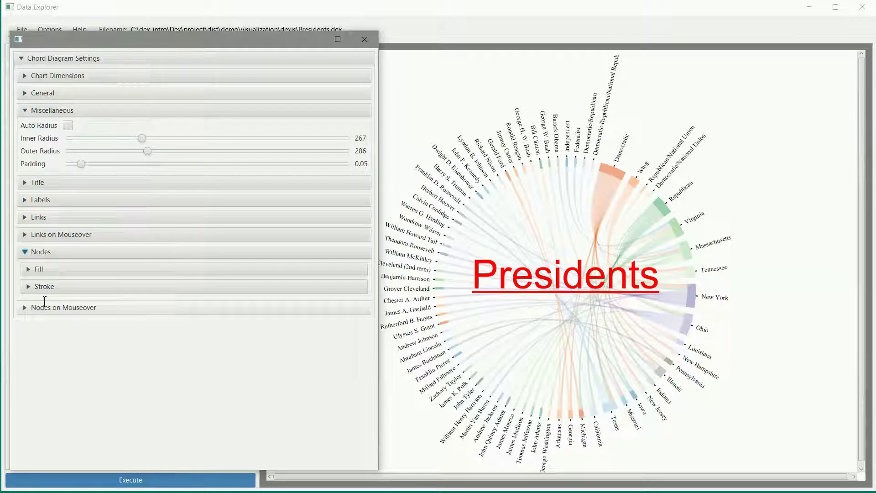
click(59, 93)
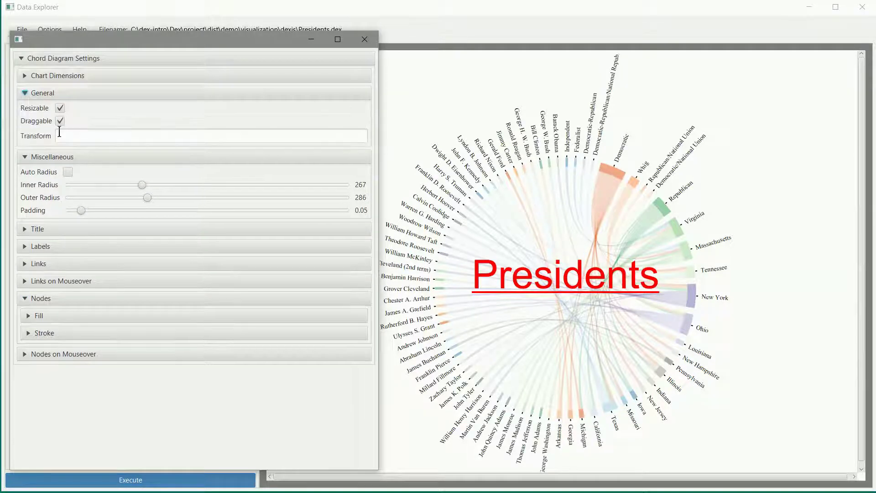
click(45, 76)
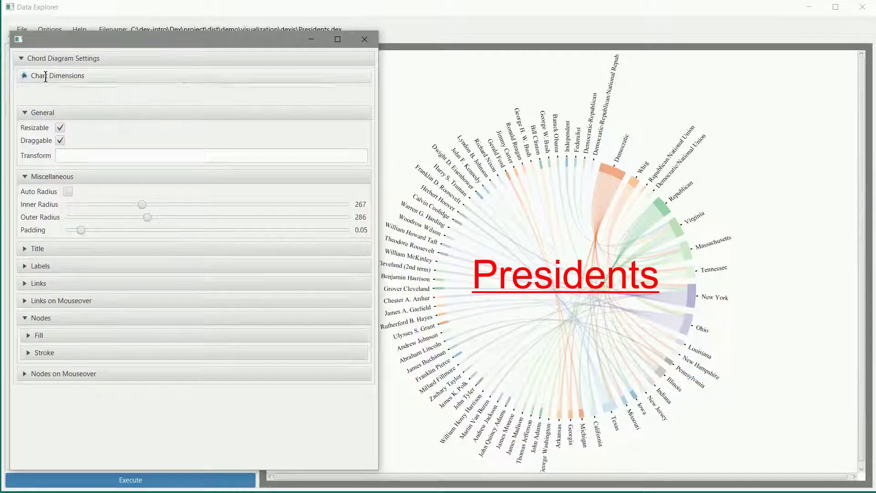
click(46, 77)
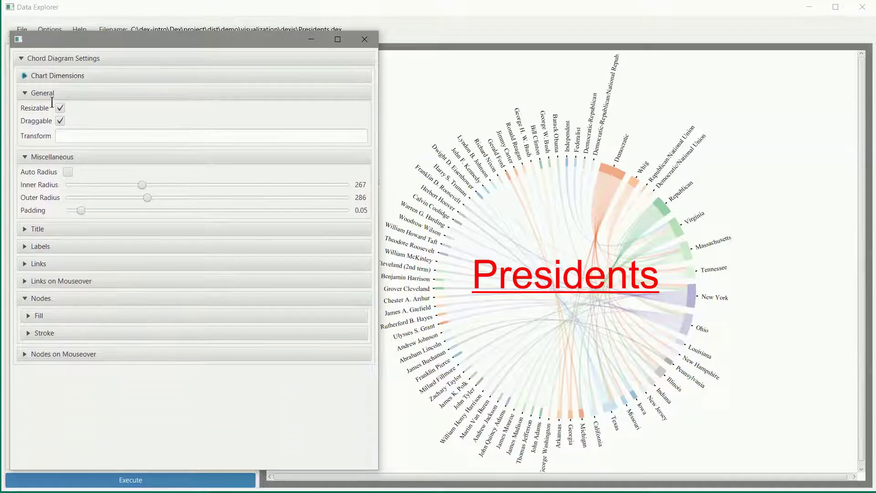
click(54, 93)
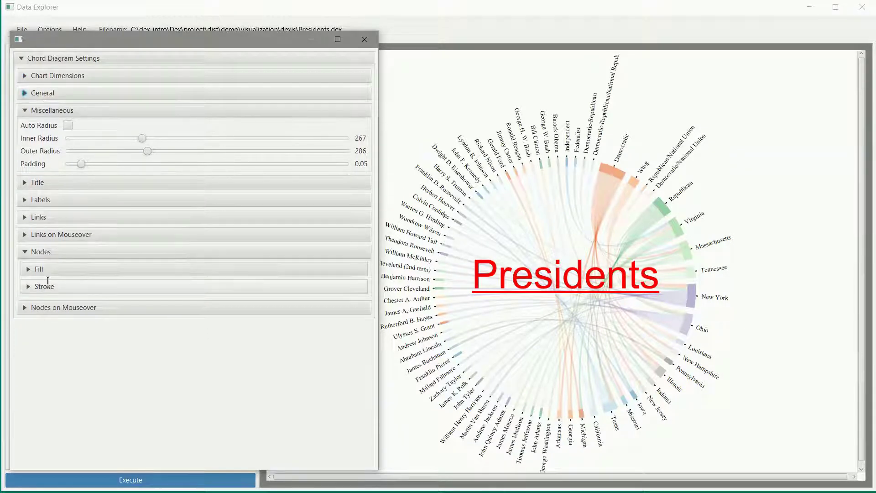
Give the nodes' stroke a dash array of 1 1 and a width of about 5.63.
click(44, 286)
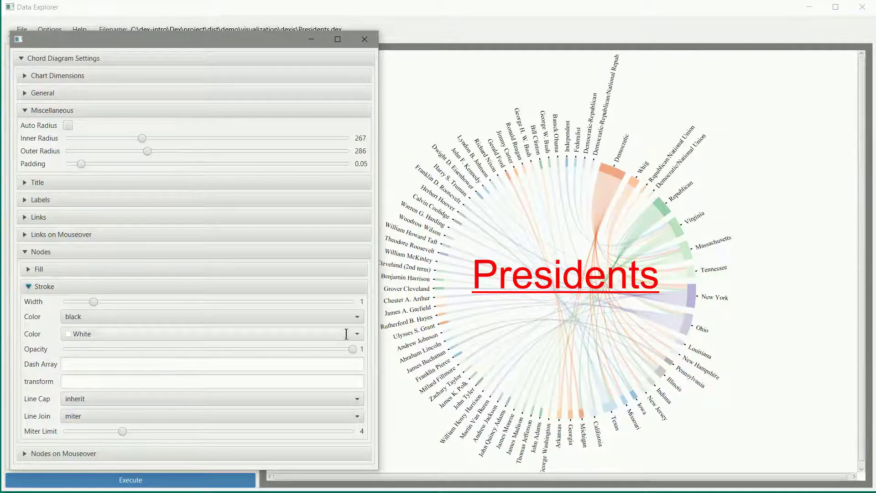
click(106, 365)
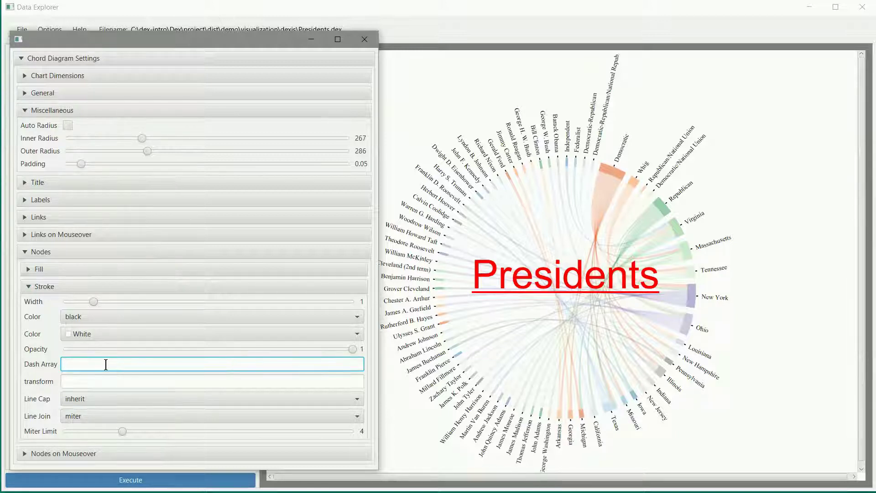
text(1 1)
mouse_move(93, 302)
mouse_down()
mouse_move(221, 299)
mouse_move(195, 301)
mouse_up()
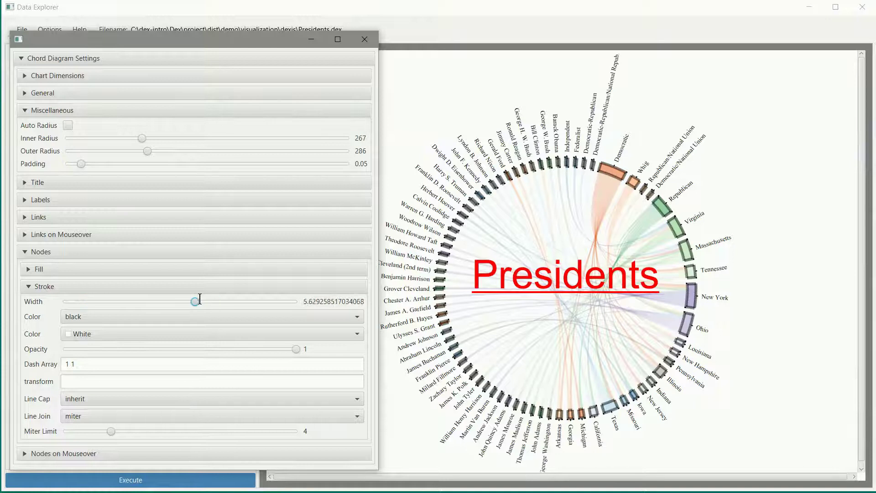
Clear the nodes' stroke dash array and reduce the stroke width to 0.
triple_click(89, 358)
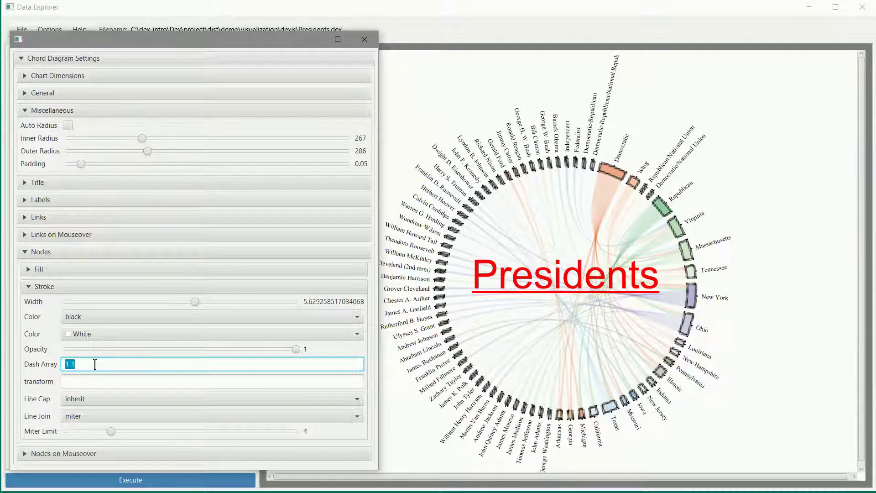
key(BackSpace)
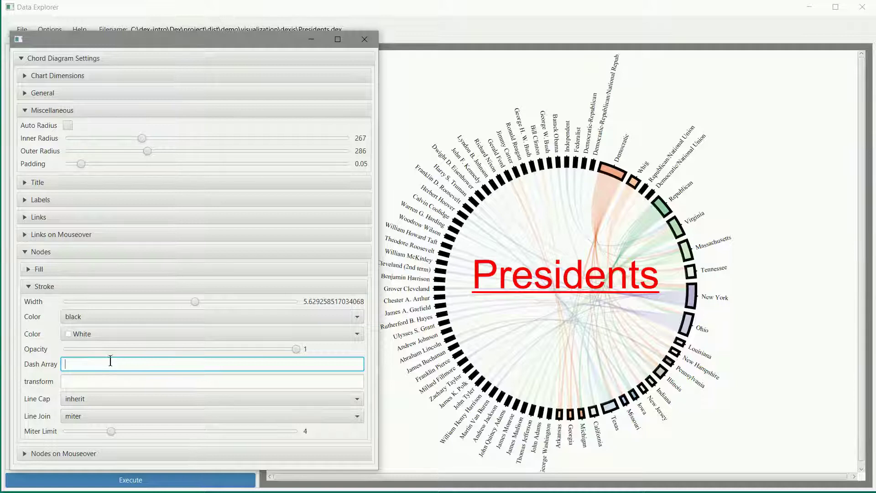
drag(195, 301, 23, 302)
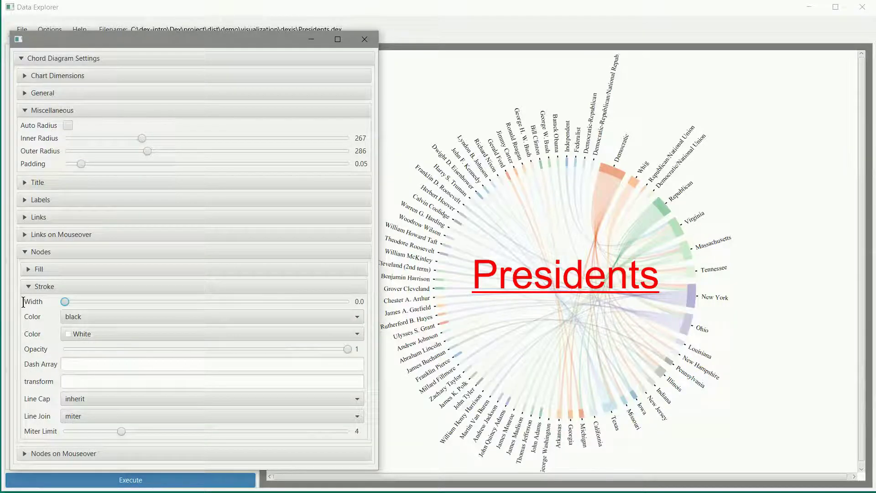
Close the chord diagram's settings window and disable the Chord task in the project's workflow.
click(768, 427)
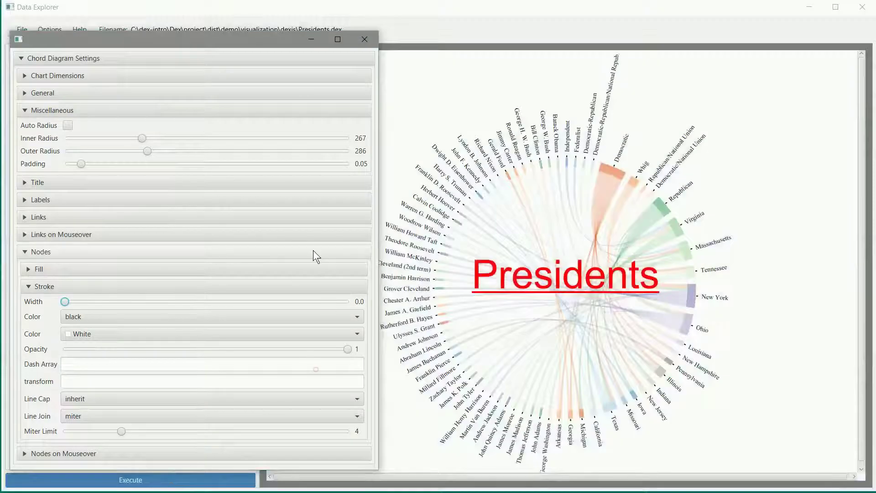
drag(243, 40, 454, 39)
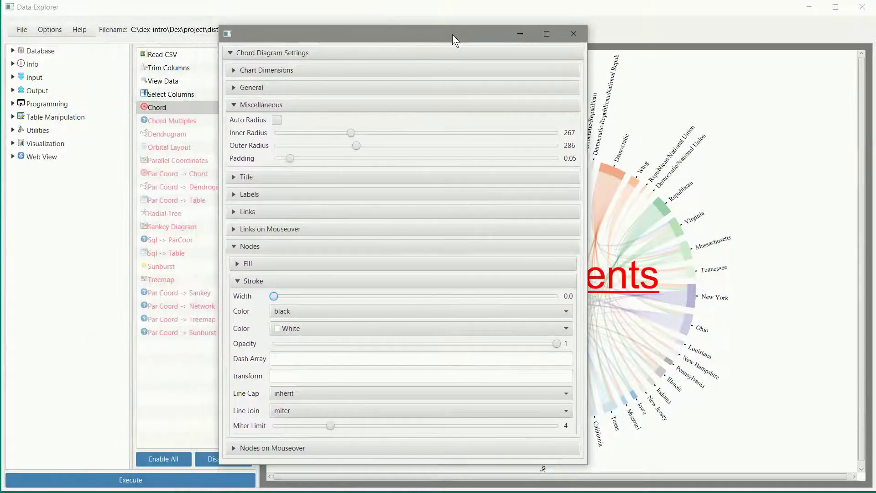
click(574, 34)
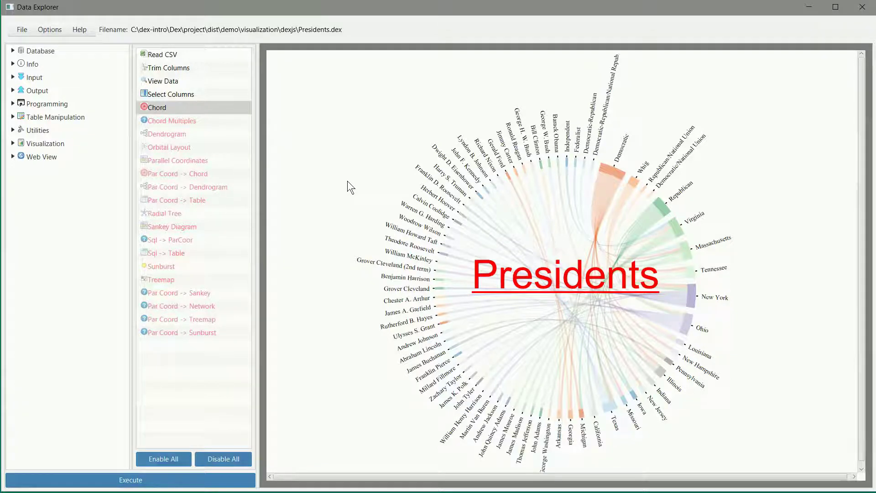
right_click(161, 108)
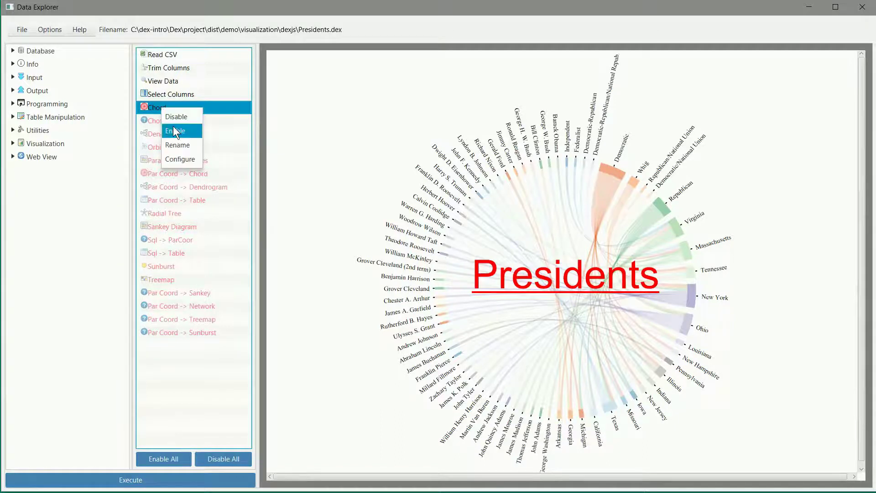
click(175, 116)
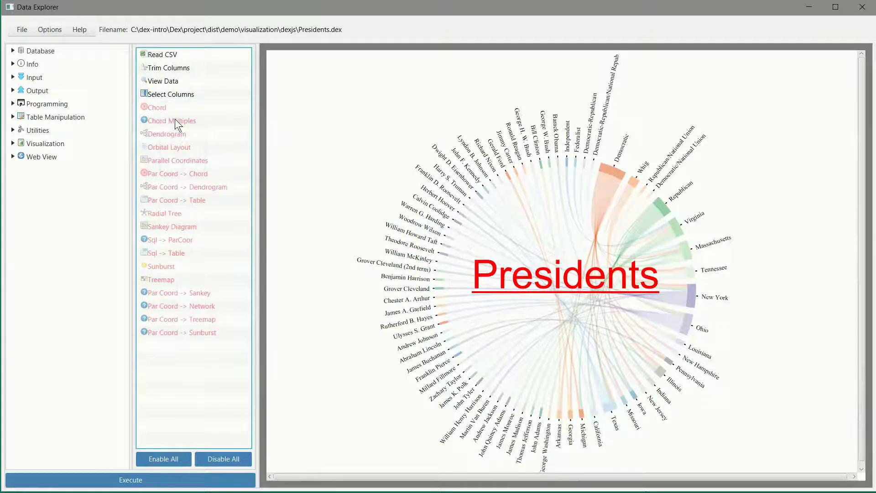
Enable the Parallel Coordinates task, execute the project, and dismiss the job execution dialog.
click(177, 174)
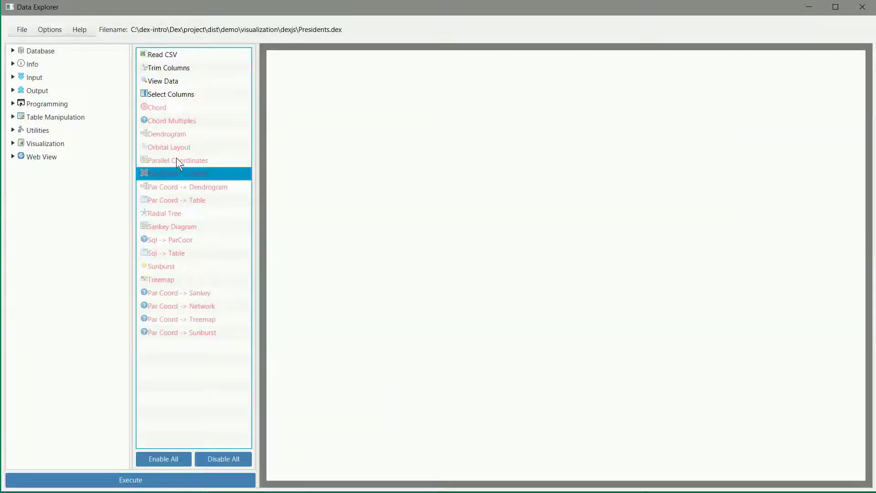
click(177, 159)
right_click(176, 158)
click(185, 181)
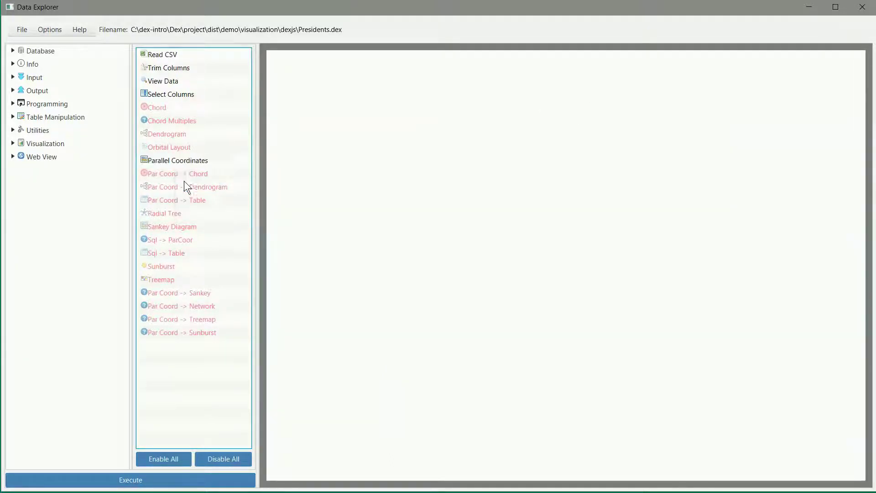
click(160, 480)
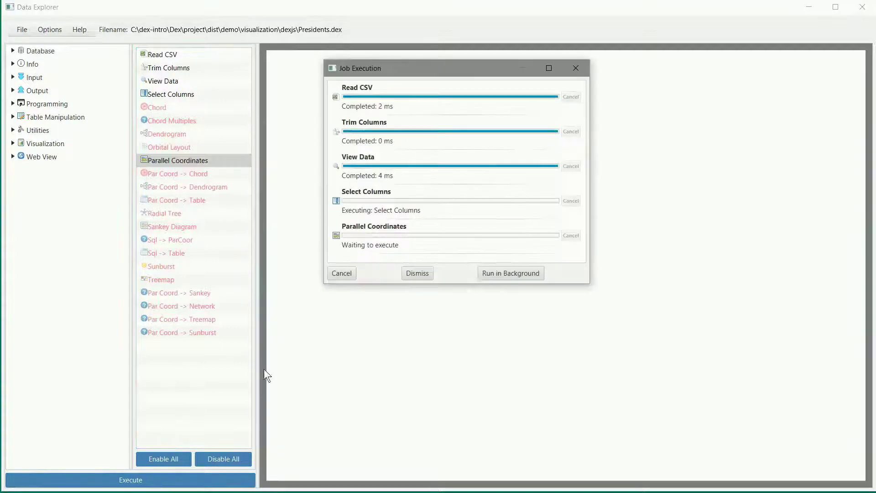
click(416, 273)
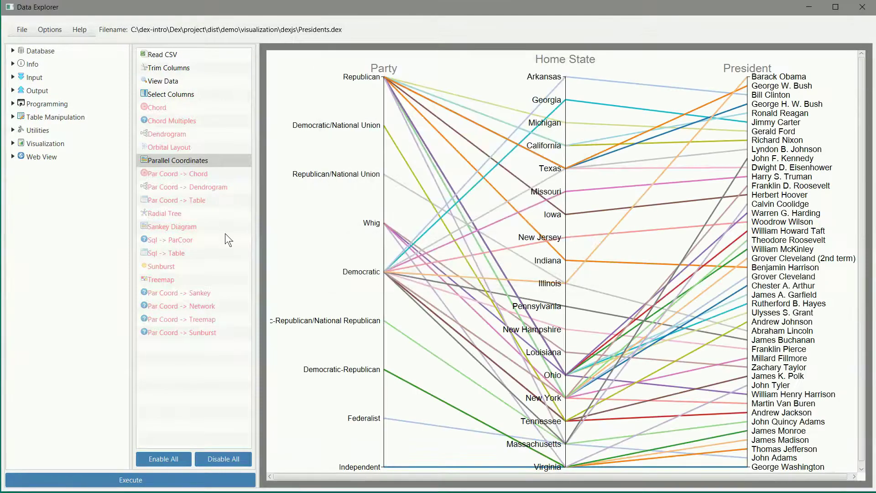
Open the Parallel Coordinates configuration beside the chart and set the chart's top margin to 92.
right_click(194, 158)
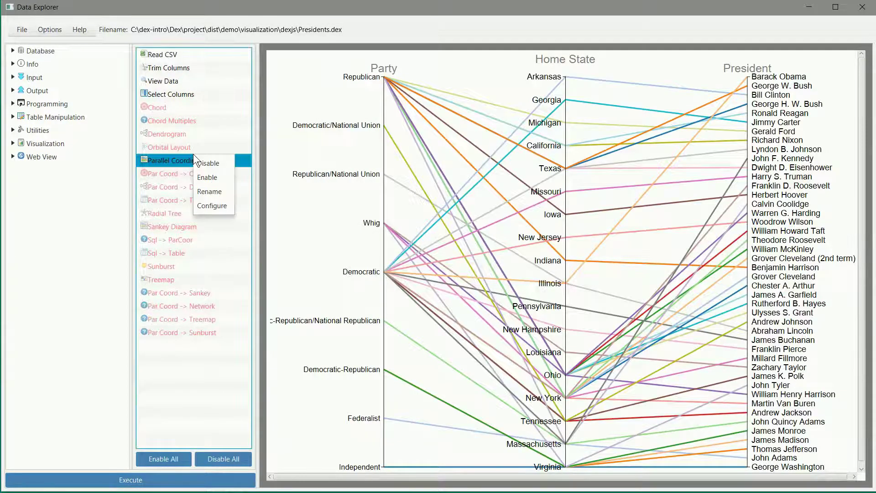
click(210, 206)
drag(426, 48, 170, 112)
click(77, 134)
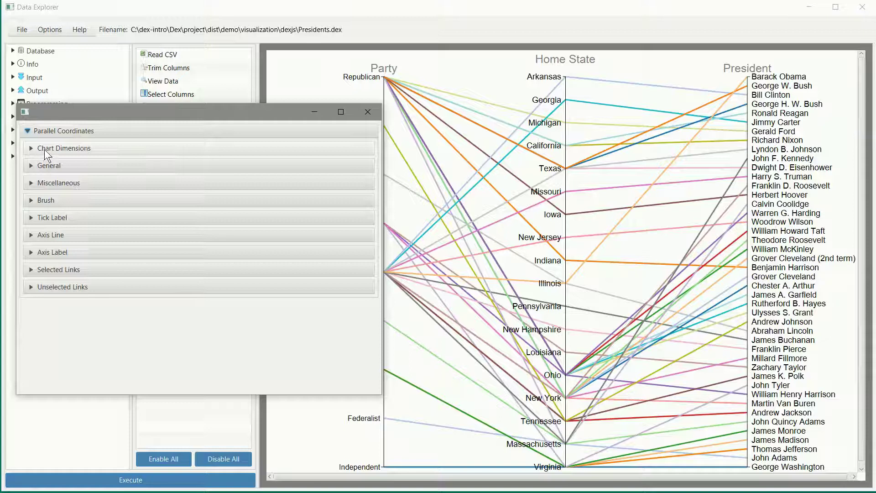
click(44, 149)
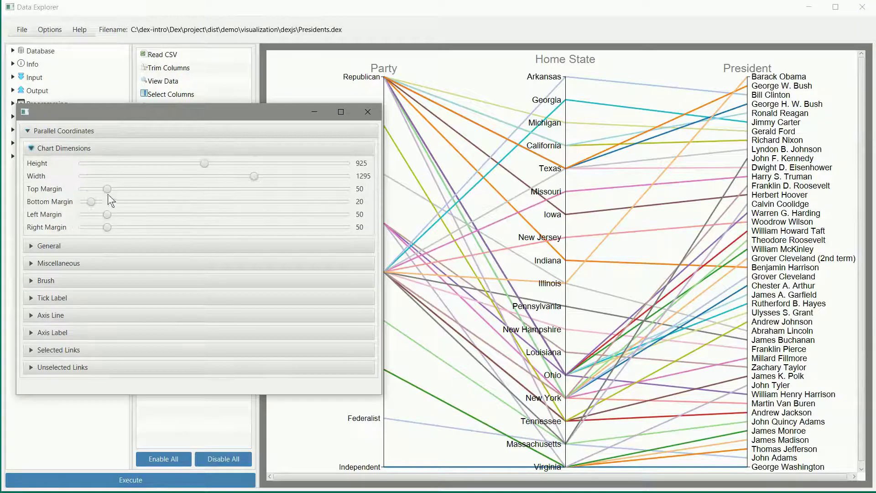
drag(114, 190, 133, 185)
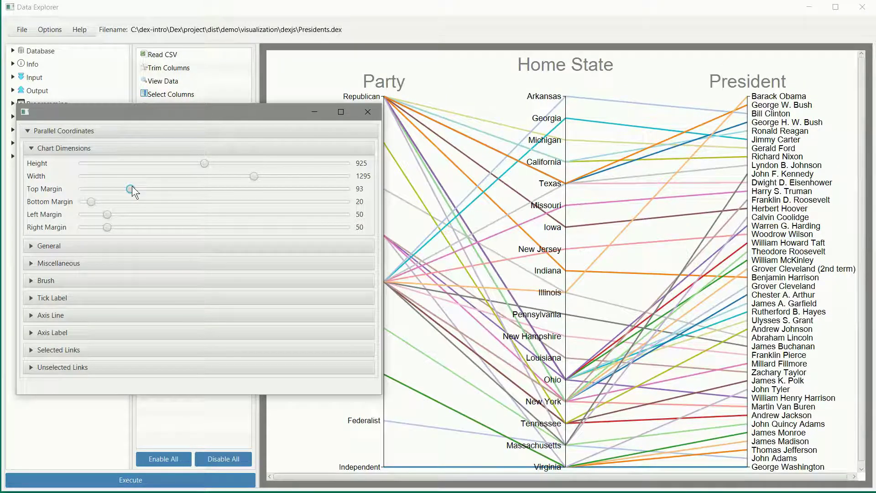
drag(133, 186, 128, 186)
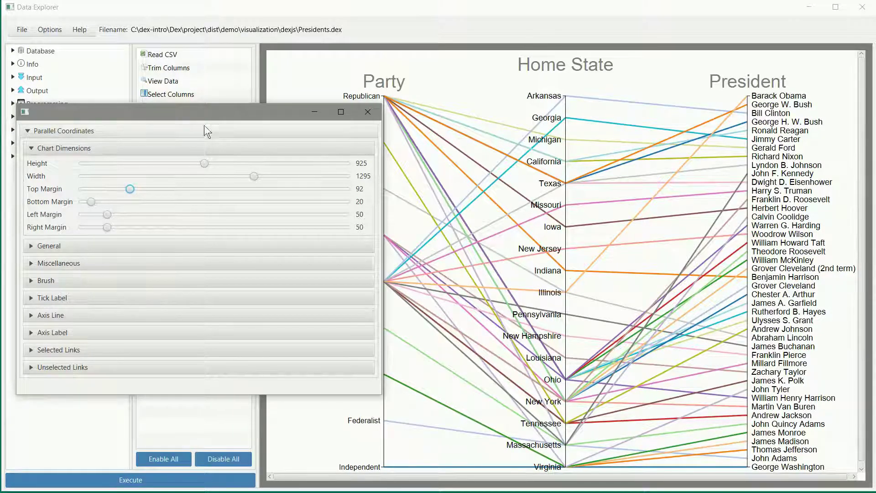
Set the chart's left margin to 86 and right margin to 105, and brush the Home State axis from Texas to Indiana.
drag(203, 114, 48, 101)
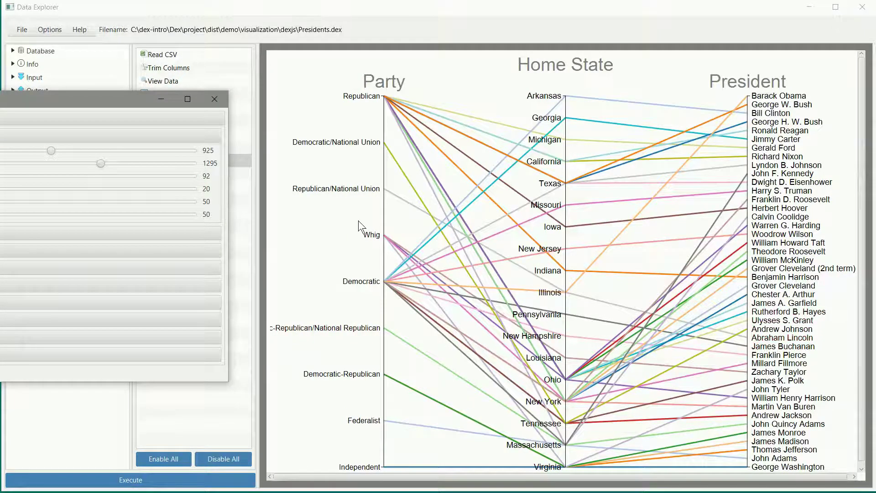
drag(97, 102, 252, 89)
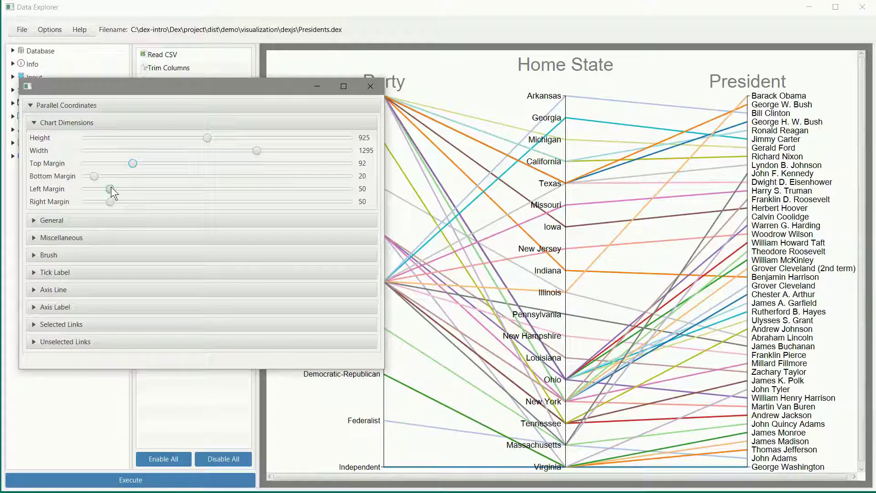
drag(118, 187, 140, 201)
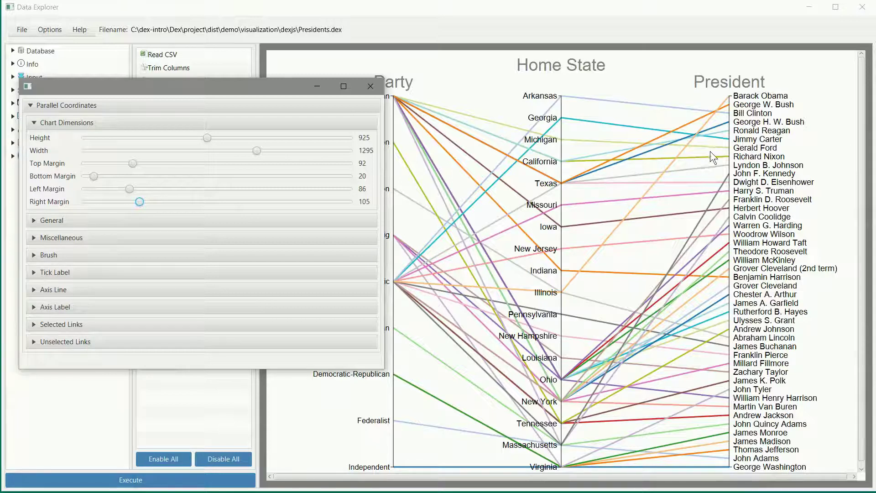
mouse_move(562, 170)
mouse_down()
mouse_move(560, 306)
mouse_move(571, 246)
mouse_move(567, 276)
mouse_up()
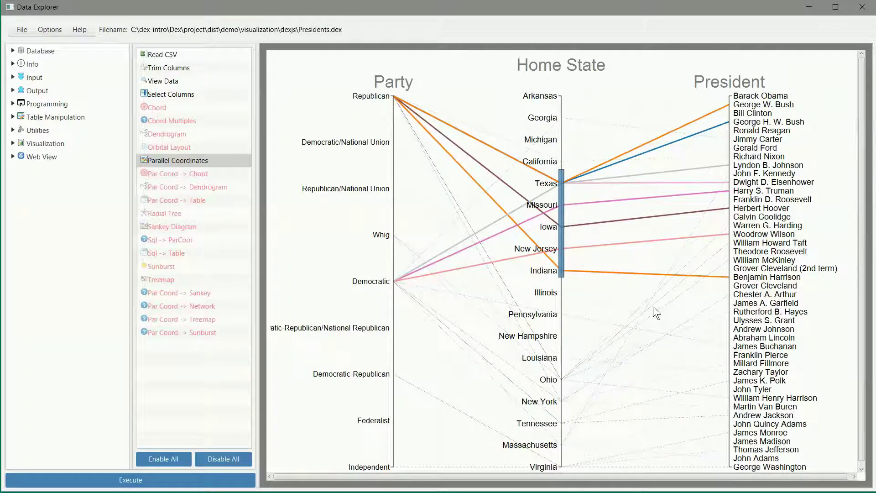
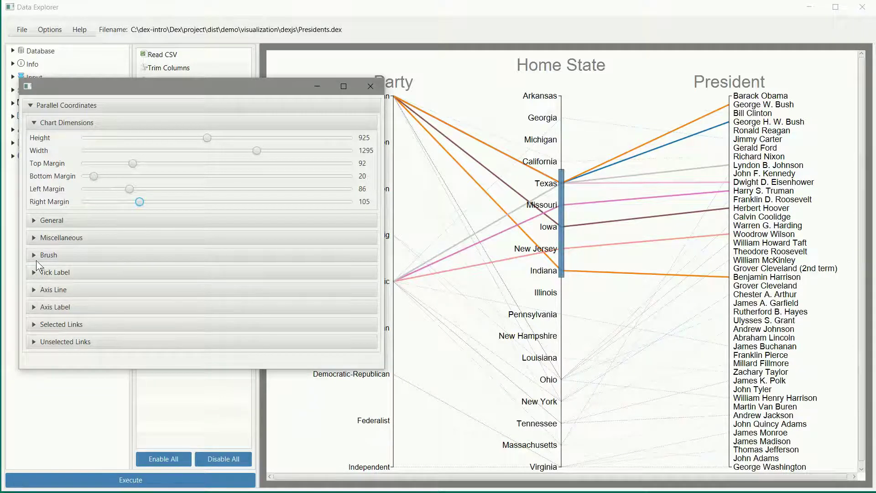
Set the axis labels' fill color to red, enlarging the settings window and collapsing the sections that are not needed.
click(39, 305)
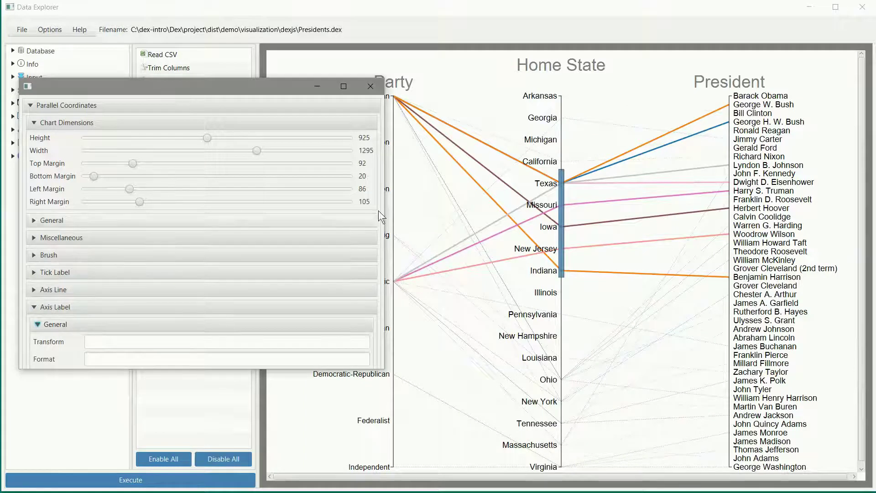
click(37, 123)
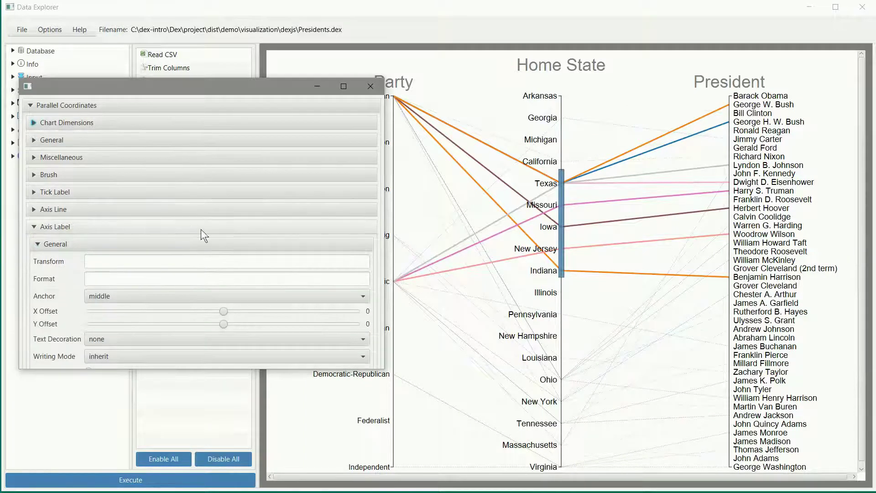
drag(191, 371, 177, 457)
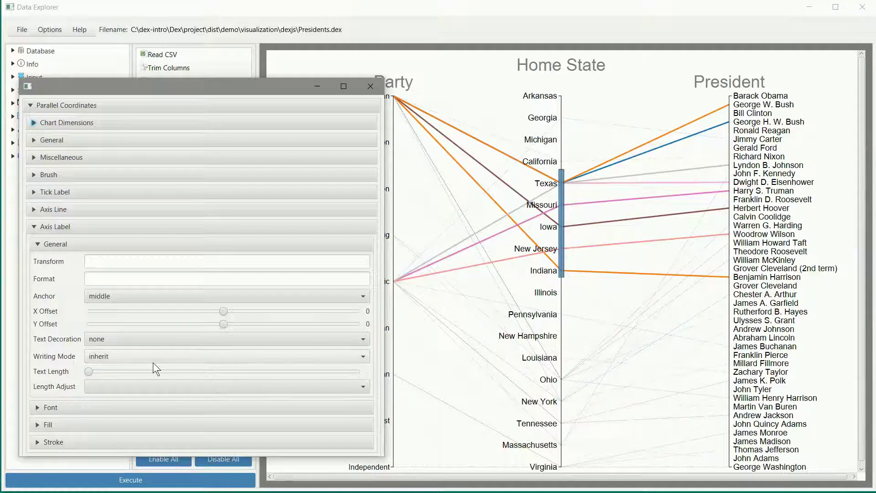
click(71, 421)
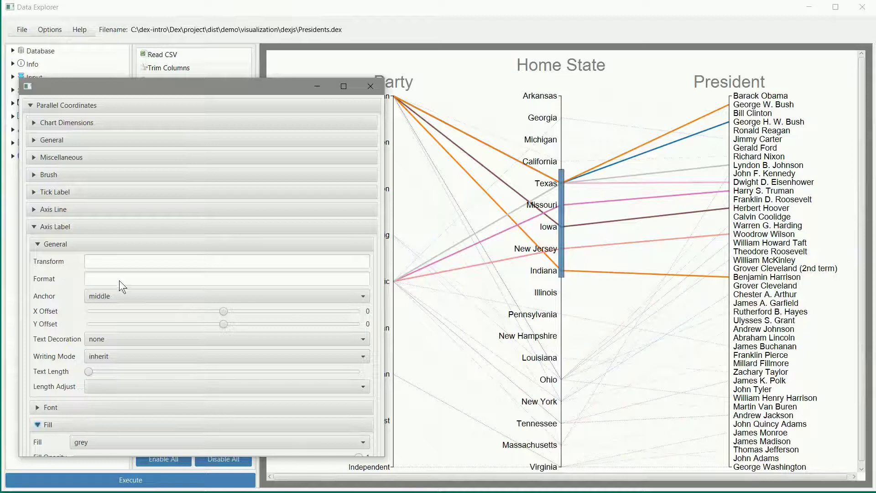
click(122, 243)
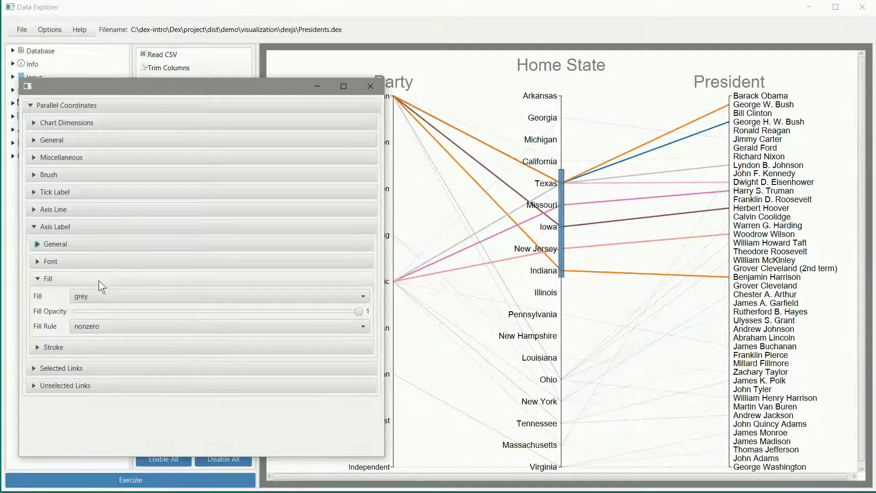
click(95, 297)
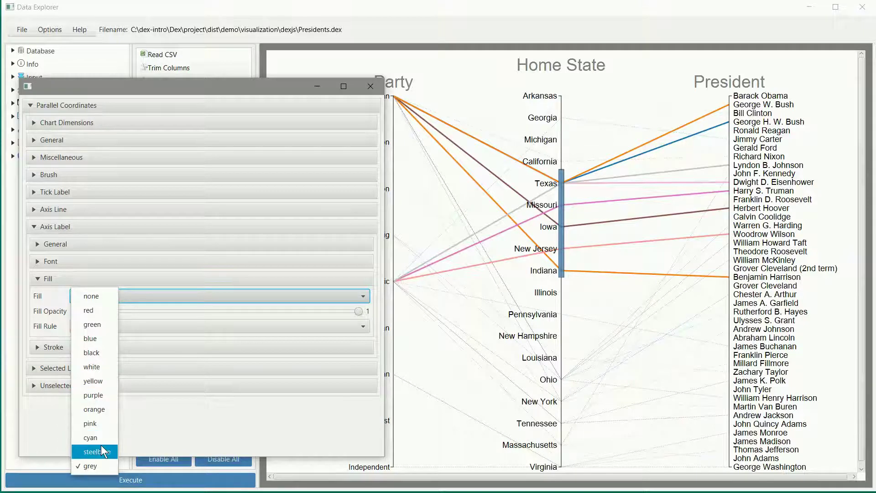
click(99, 312)
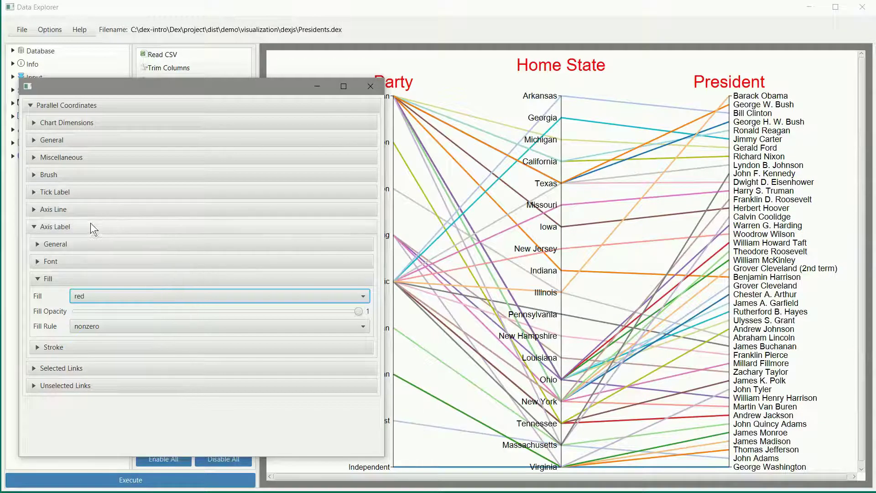
Set the tick labels' fill color to blue and collapse the tick label settings.
click(40, 194)
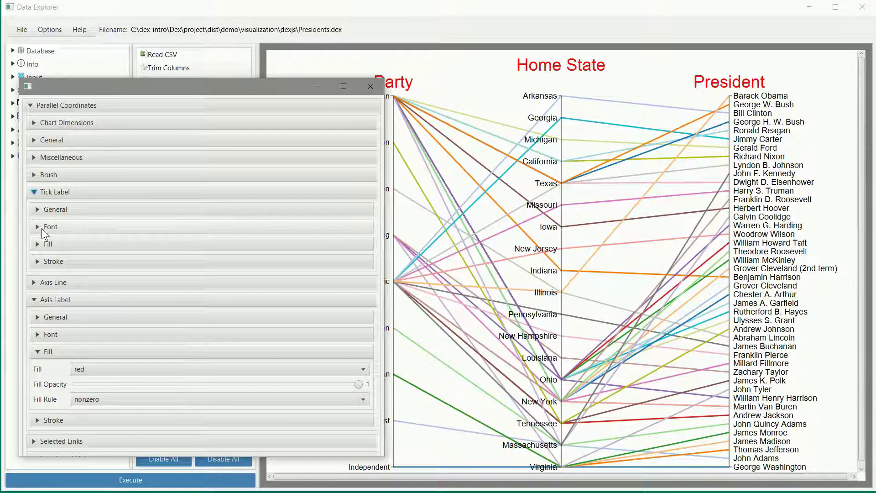
click(47, 244)
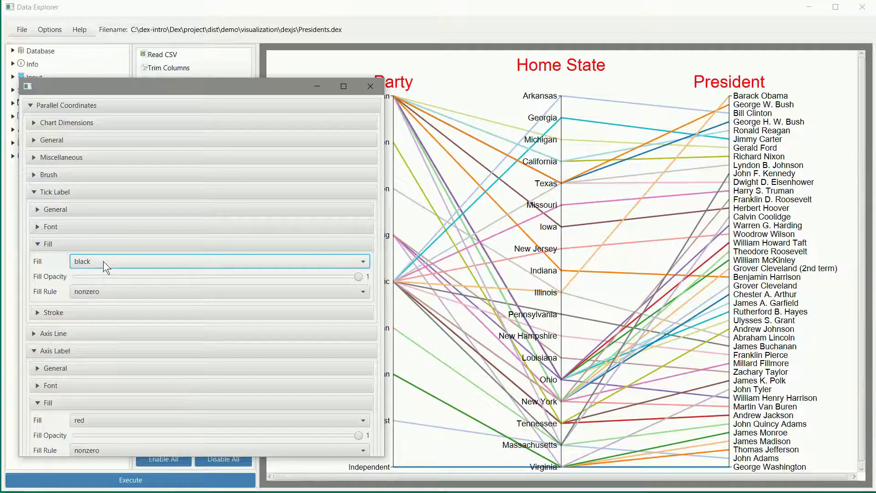
click(103, 261)
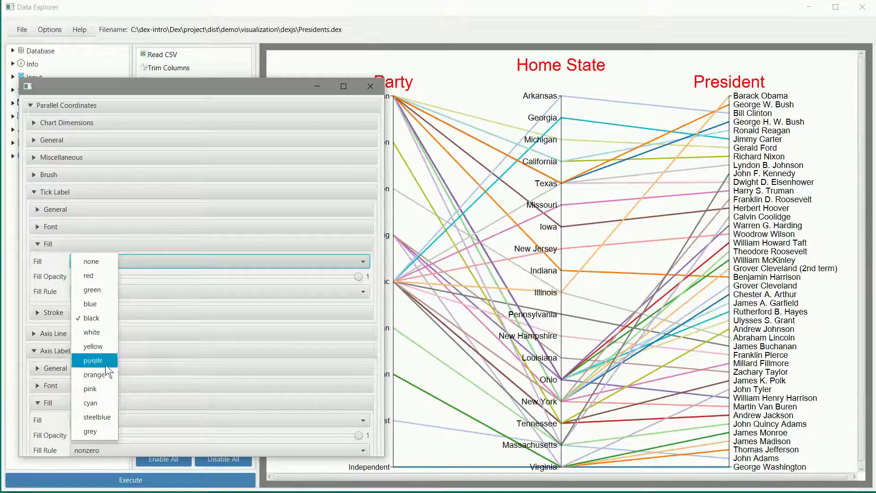
click(109, 301)
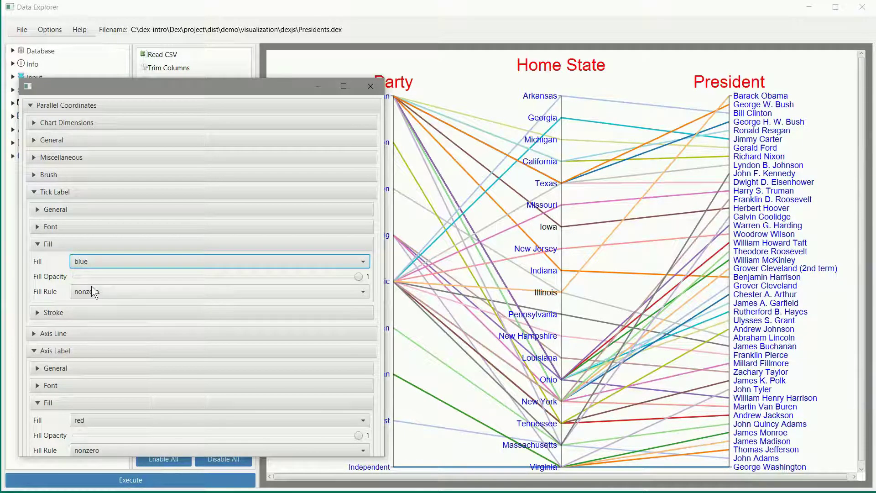
click(38, 196)
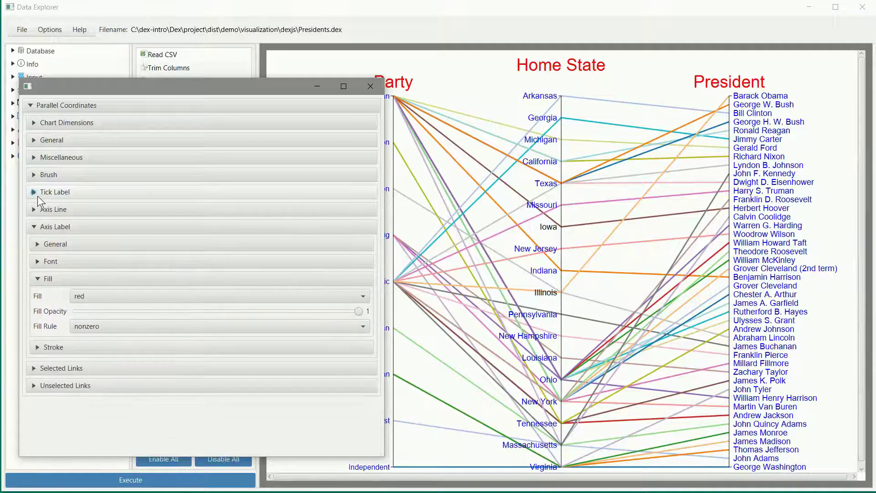
Expand the selected links' stroke settings, collapse the axis label's fill settings, and reposition the window to show the stroke options.
click(32, 368)
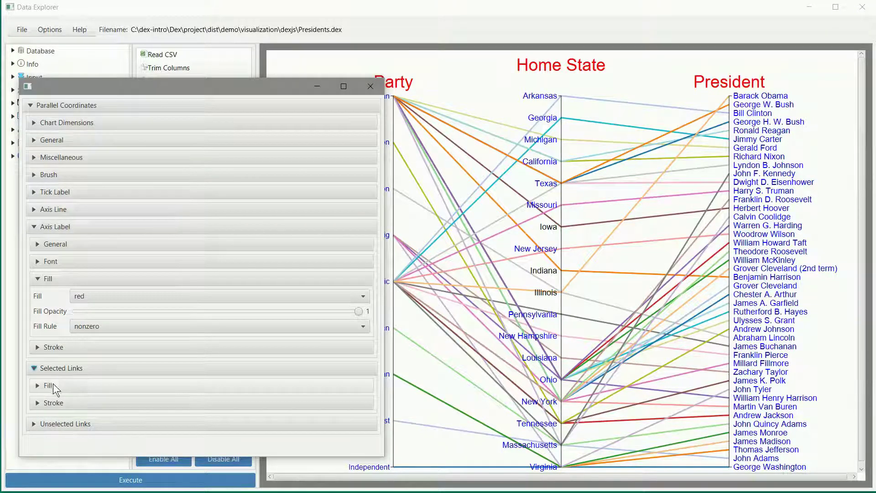
click(35, 402)
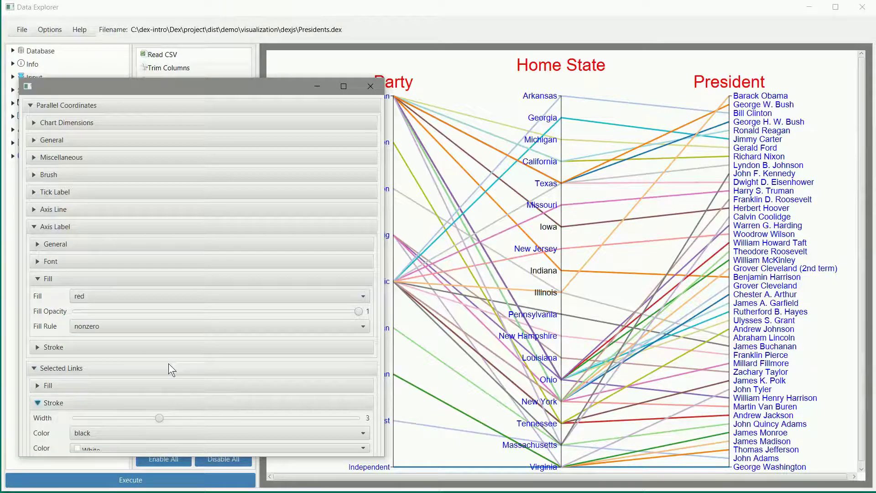
click(106, 281)
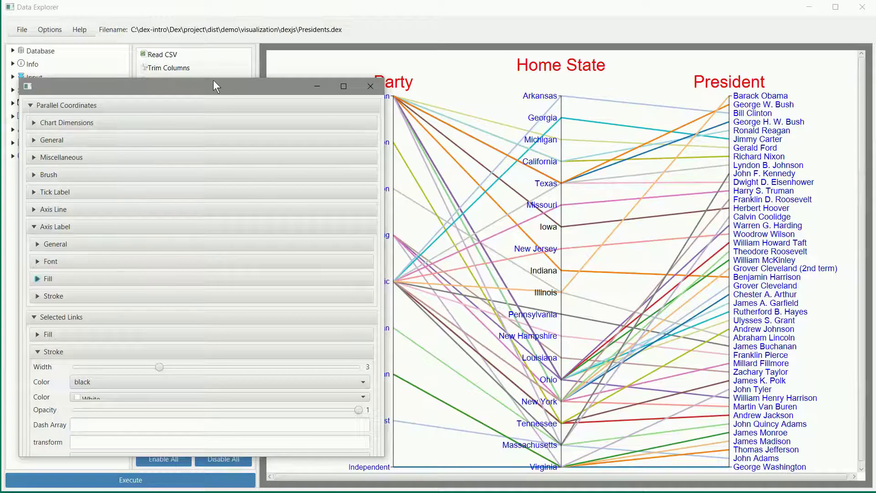
drag(213, 81, 215, 25)
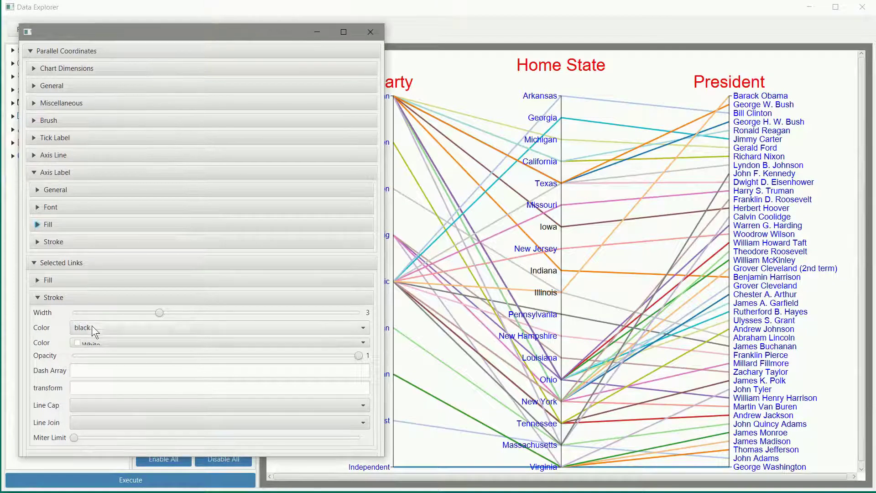
Set the selected links' stroke width to 10 and brush Missouri through Indiana on the Home State axis.
click(160, 312)
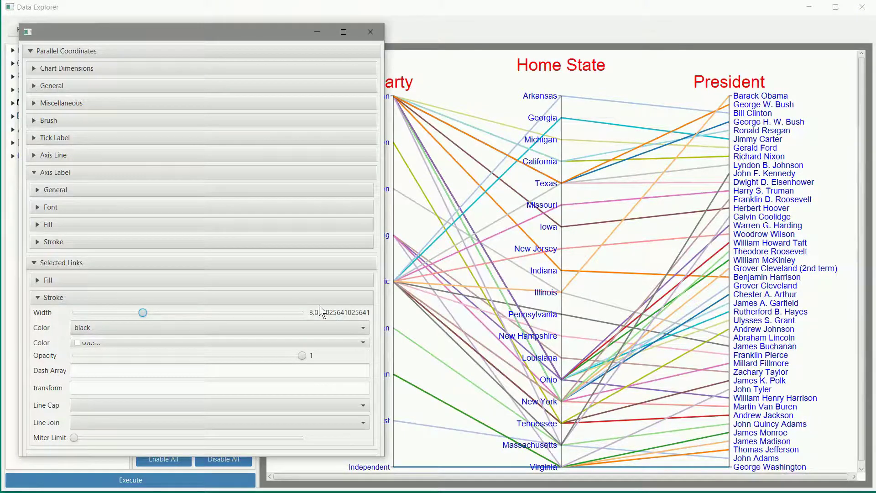
click(296, 312)
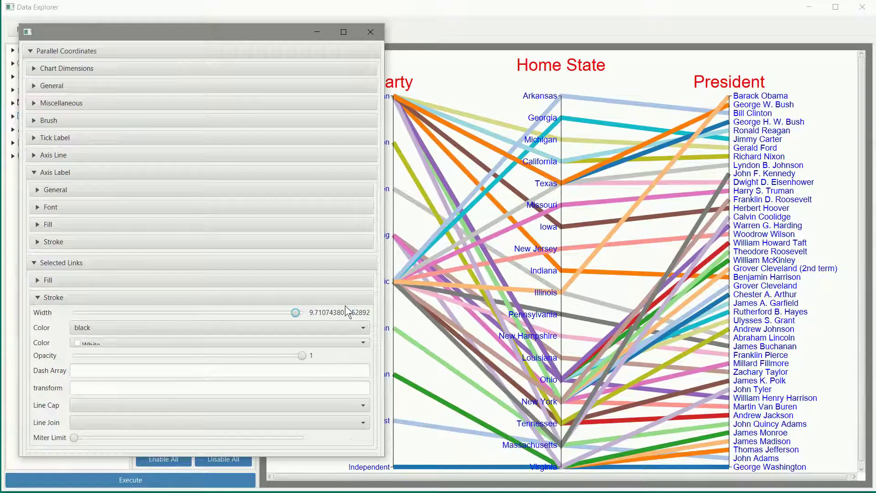
key(Right)
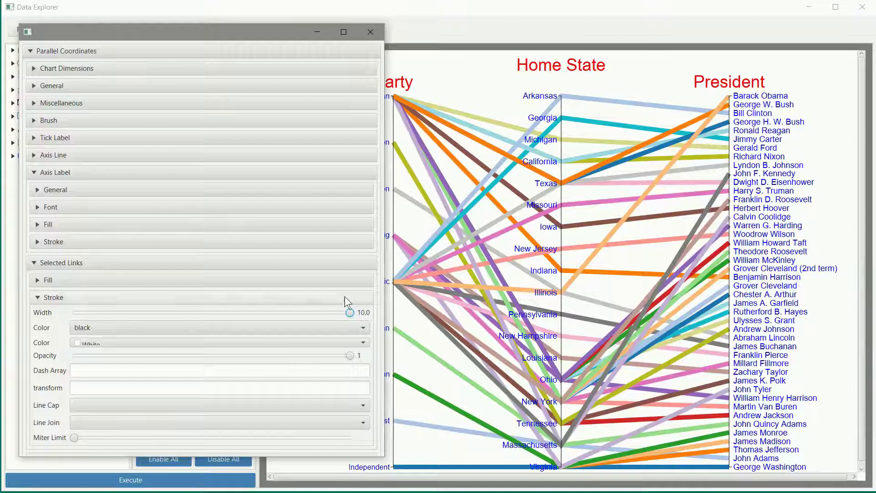
click(562, 195)
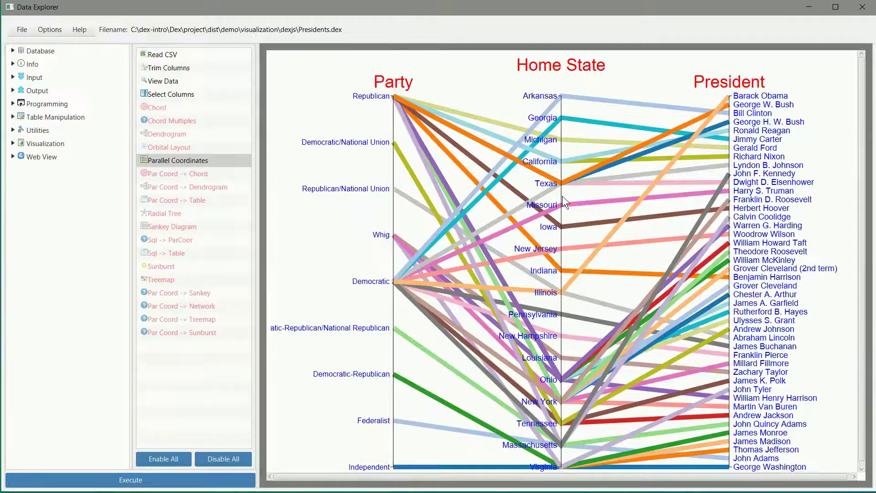
drag(563, 196, 560, 282)
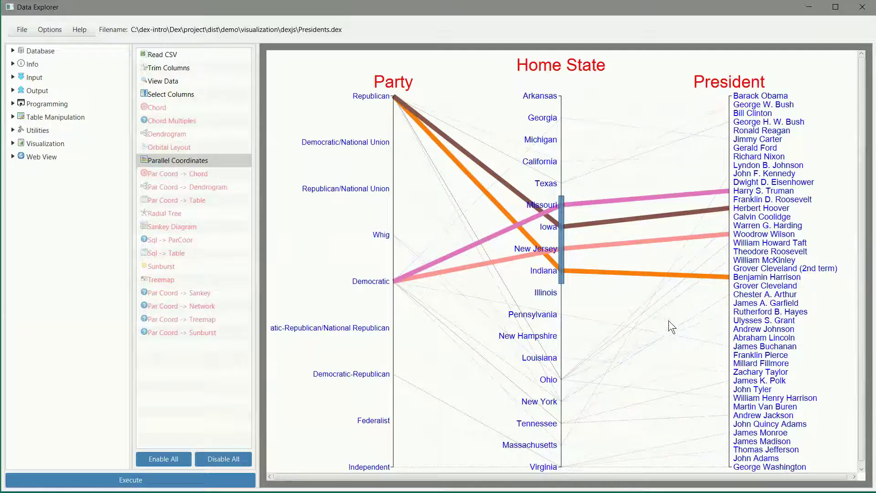
Set the stroke width of the unselected links to 0 in the parallel coordinates settings.
right_click(297, 408)
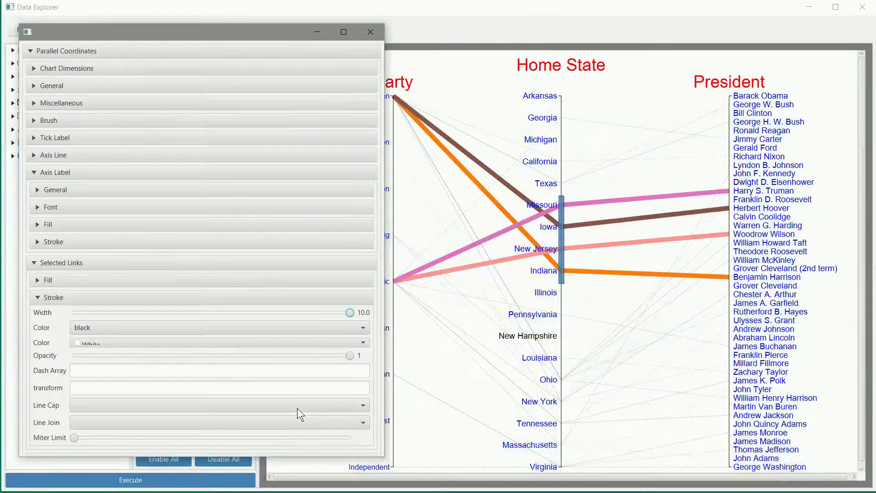
click(32, 262)
click(38, 280)
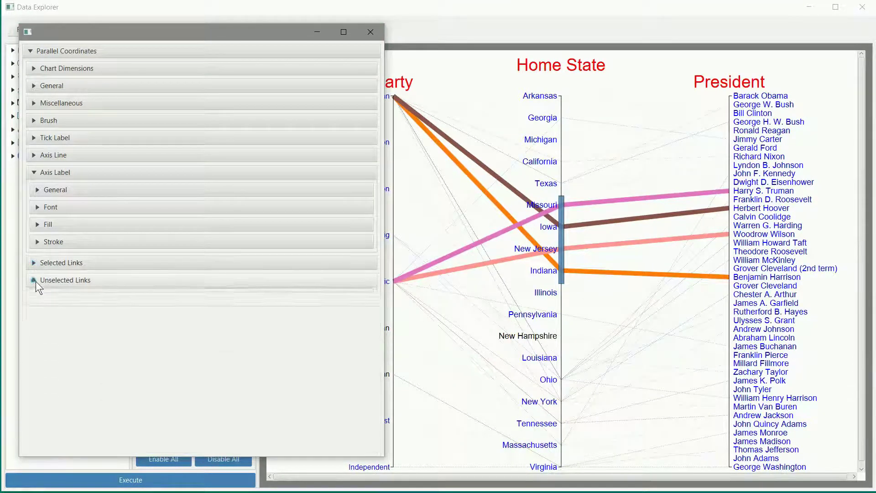
click(39, 315)
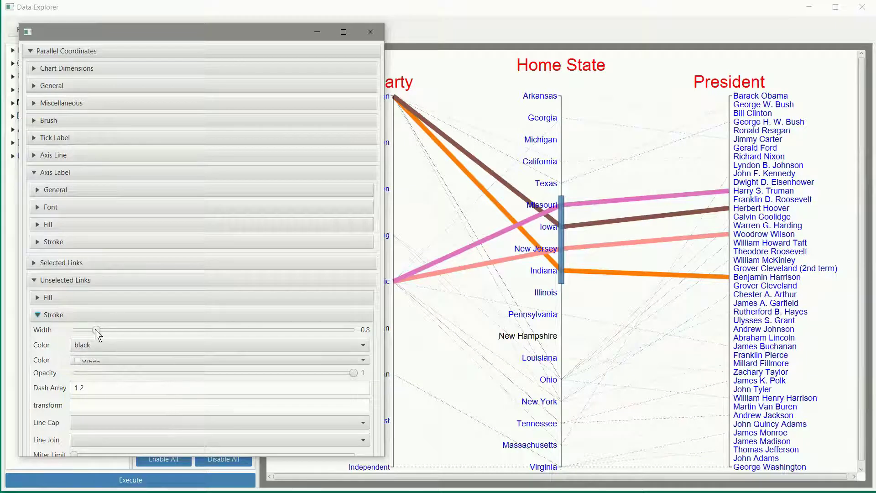
drag(95, 329, 48, 330)
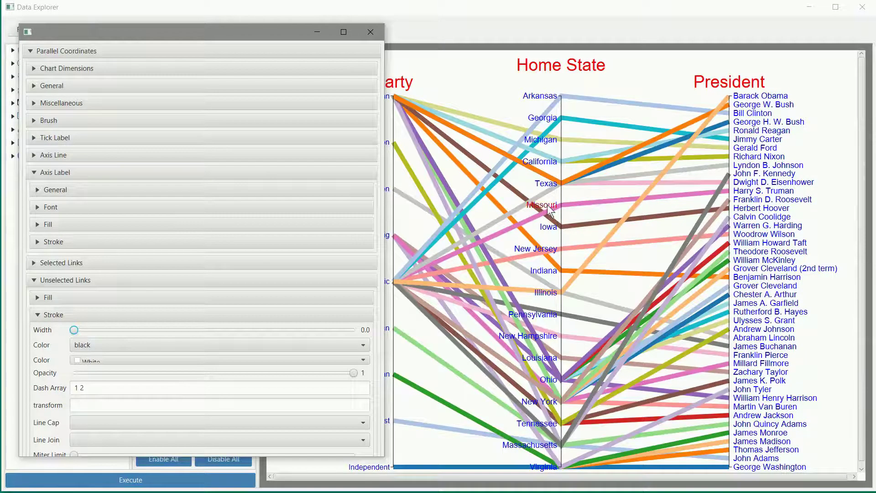
Brush Missouri through Indiana on the Home State axis and slide the brush to Iowa–Illinois and back up to California–Iowa.
drag(560, 198, 560, 276)
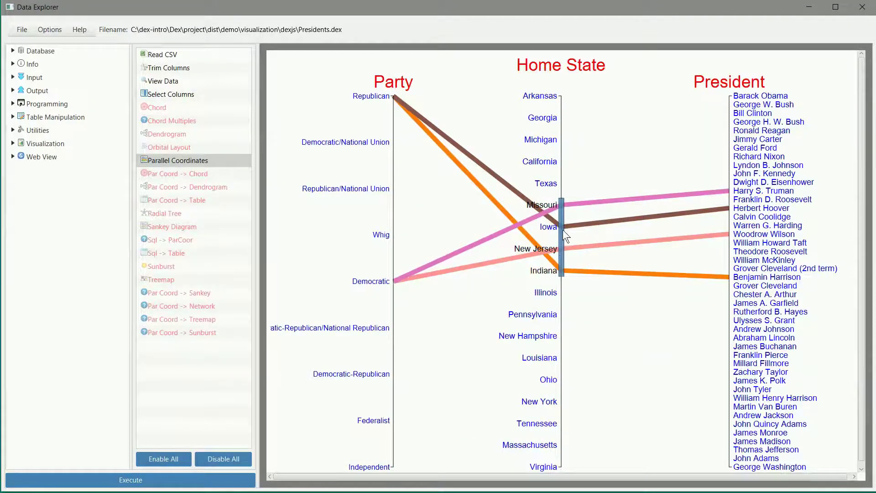
mouse_move(563, 231)
mouse_down()
mouse_move(553, 413)
mouse_move(550, 202)
mouse_move(551, 252)
mouse_up()
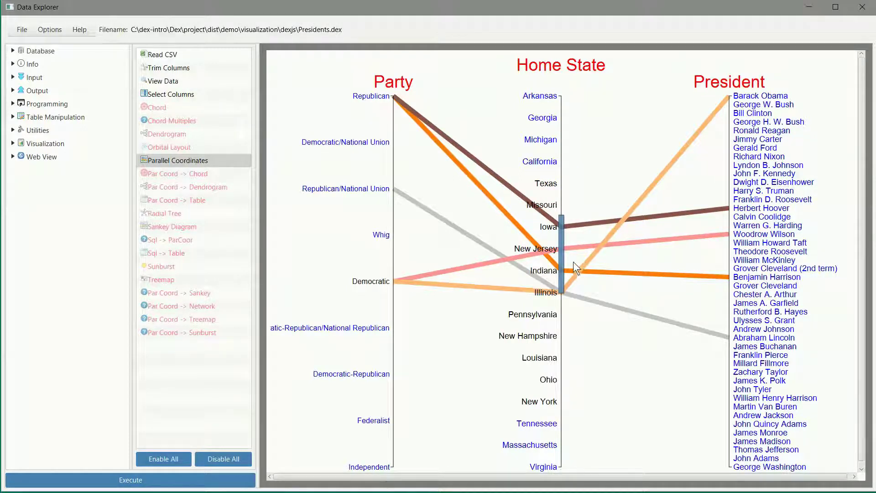
drag(560, 258, 557, 205)
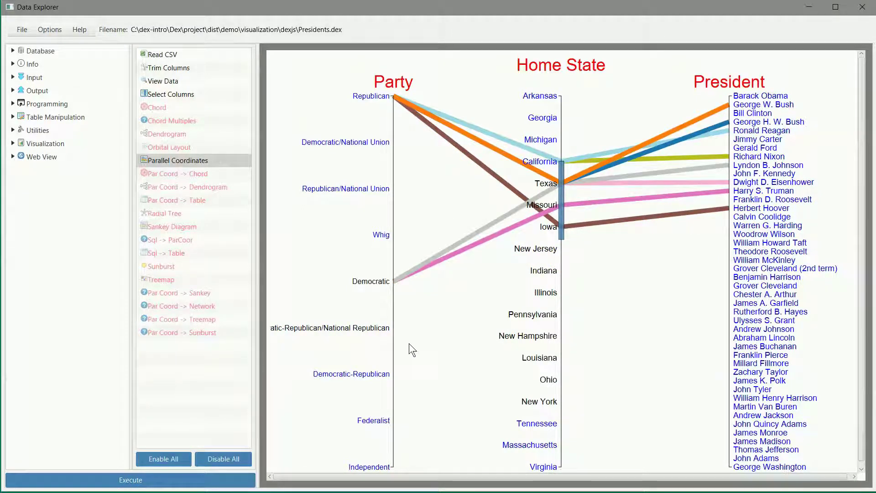
Enable the Par Coord -> Chord component in the workflow.
click(172, 174)
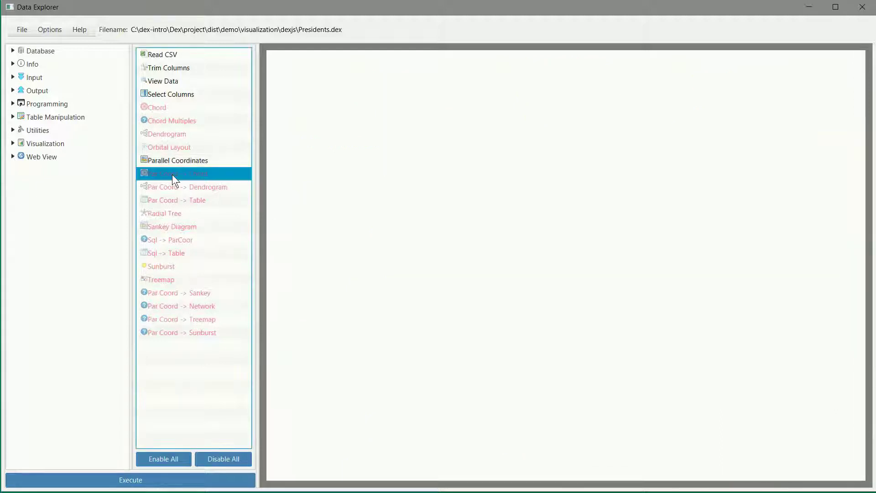
right_click(172, 174)
click(178, 197)
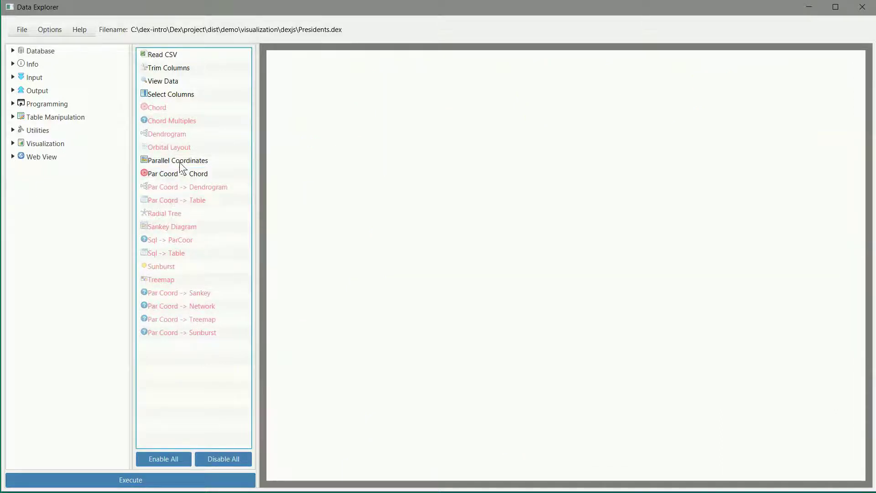
Disable the Parallel Coordinates component and select Par Coord -> Chord.
click(179, 162)
right_click(179, 162)
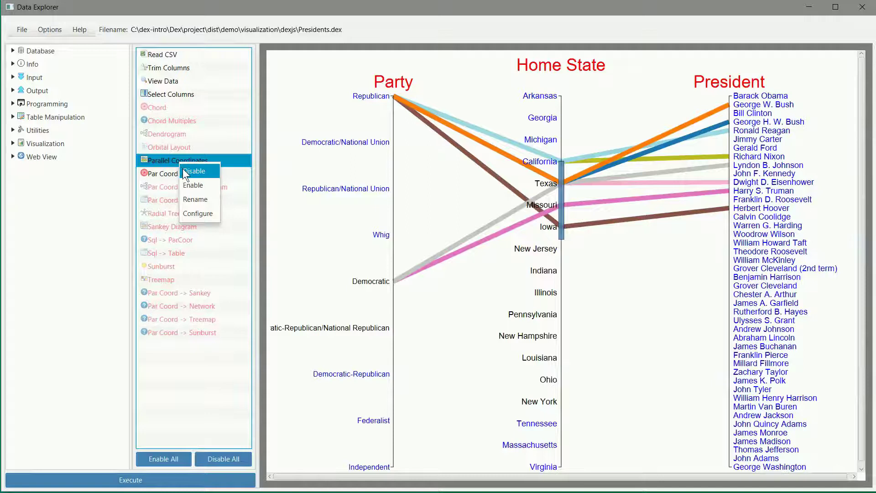
click(183, 168)
click(182, 171)
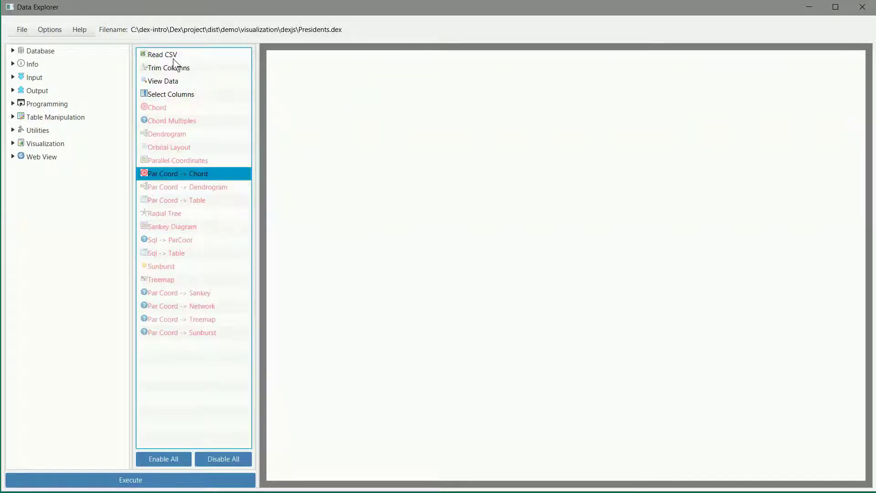
Execute the workflow, dismiss the job report and close the old parallel coordinates settings window.
click(167, 482)
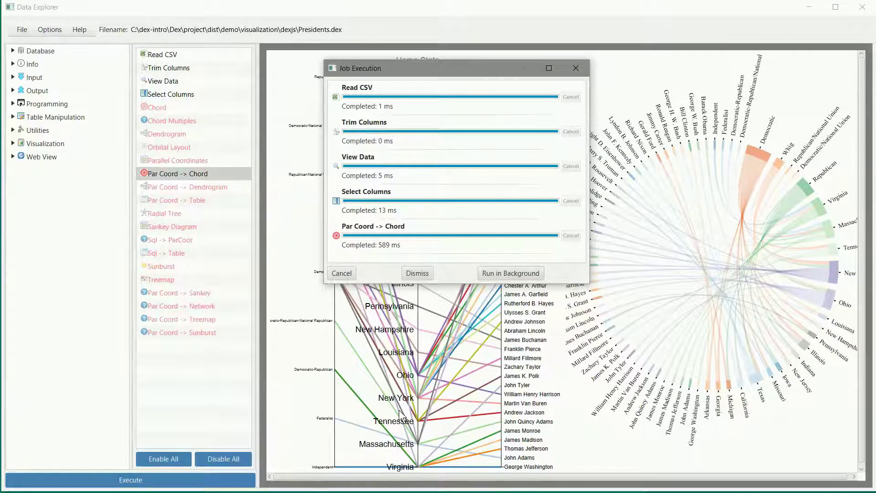
click(417, 273)
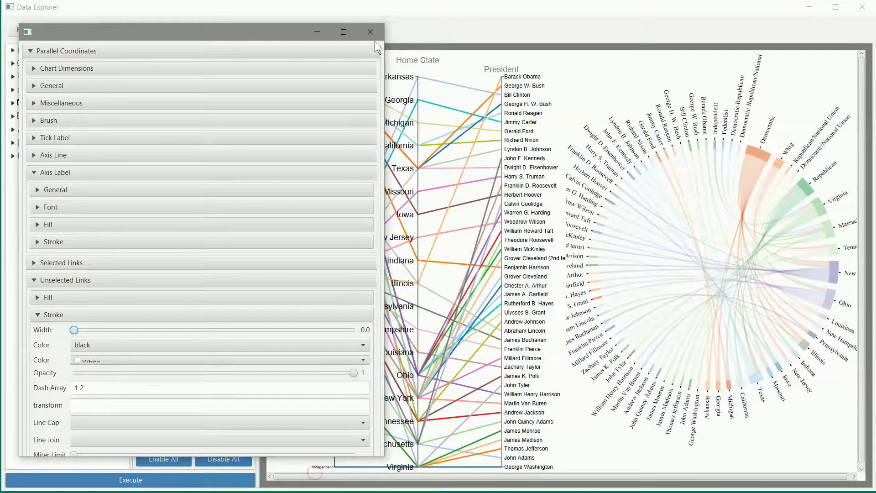
click(370, 32)
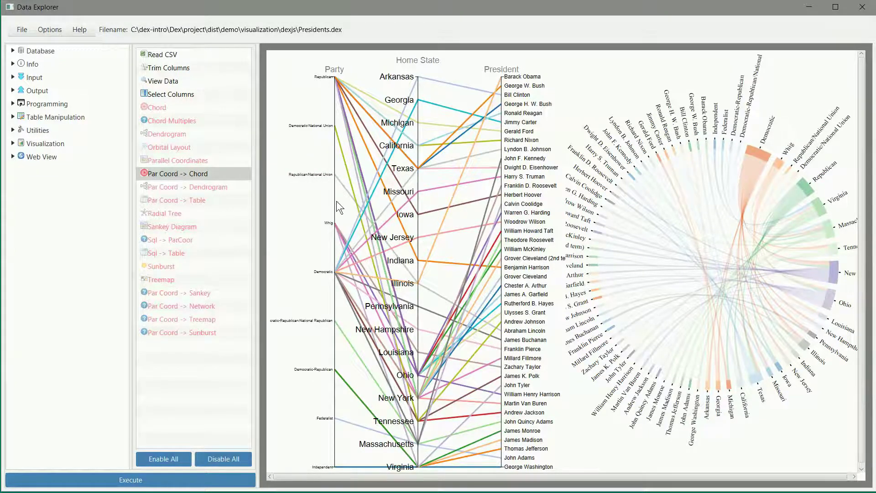
Filter the chord diagram by brushing Whig and Democratic on the Party axis and Missouri on the Home State axis, clearing each brush.
drag(335, 201, 324, 305)
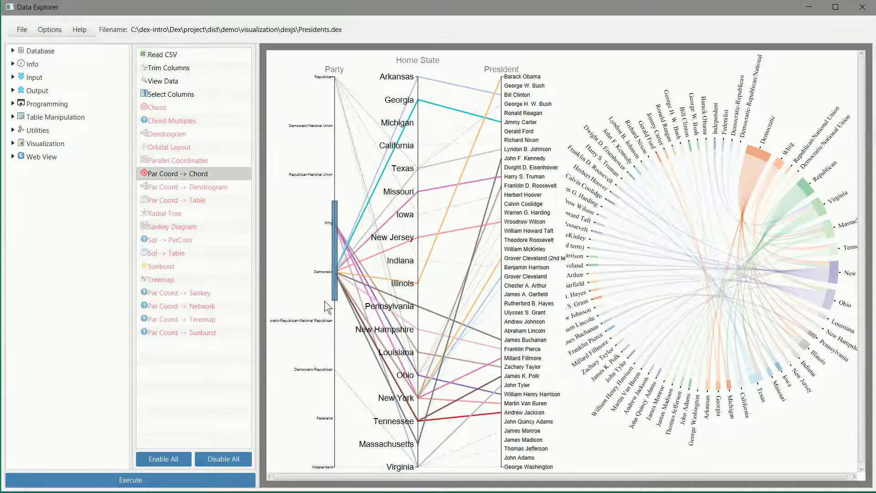
drag(325, 301, 328, 301)
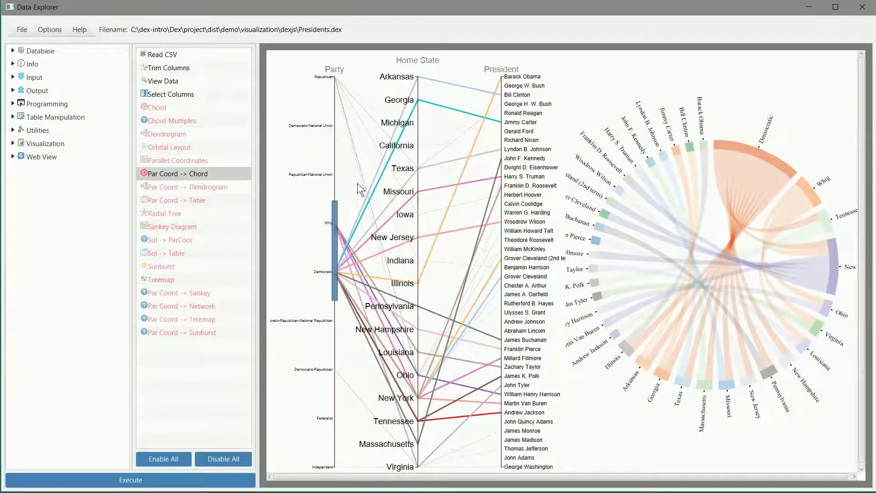
click(332, 188)
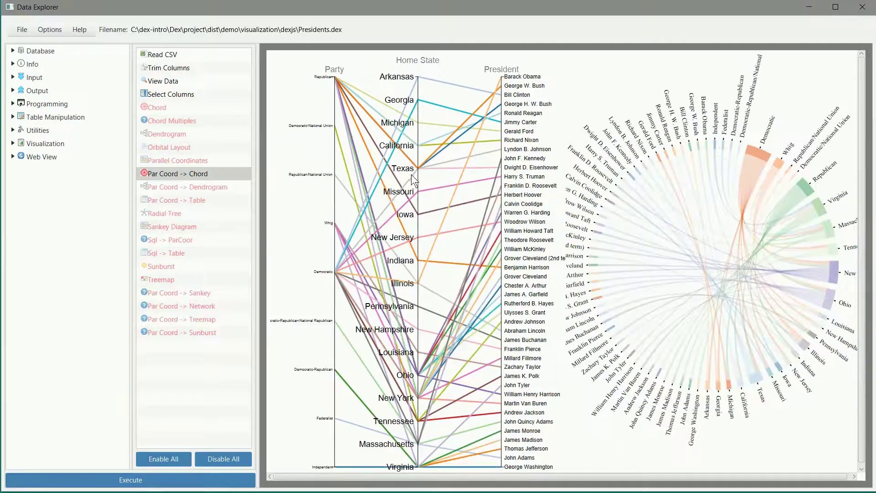
drag(418, 176, 418, 205)
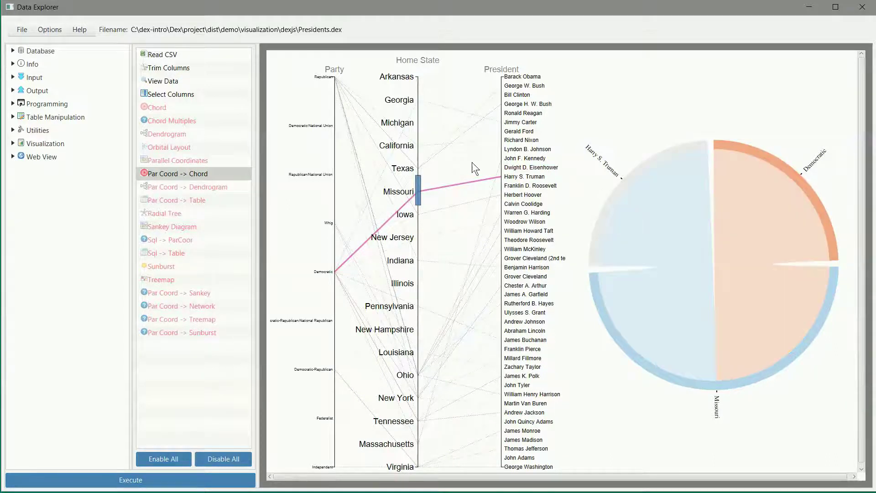
click(420, 151)
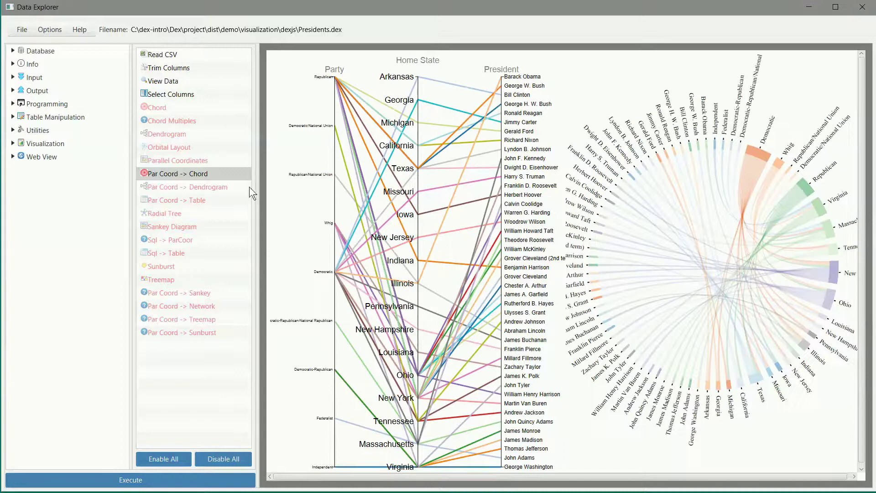
Open the Par Coord -> Chord configuration, review the Chord Diagram Settings categories and move the window off the charts.
right_click(162, 176)
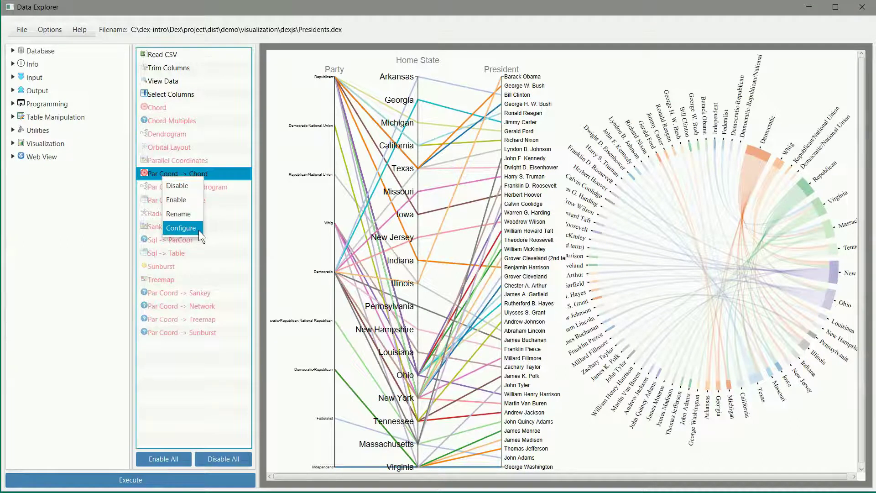
click(199, 230)
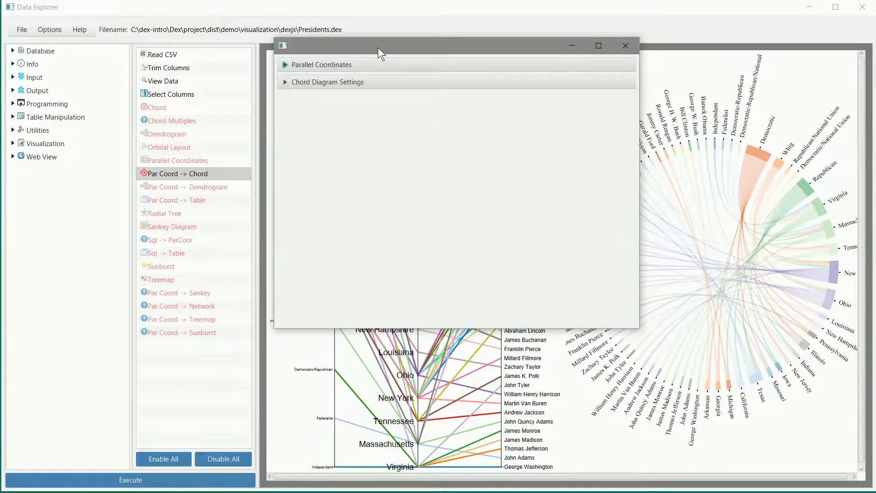
drag(378, 48, 156, 115)
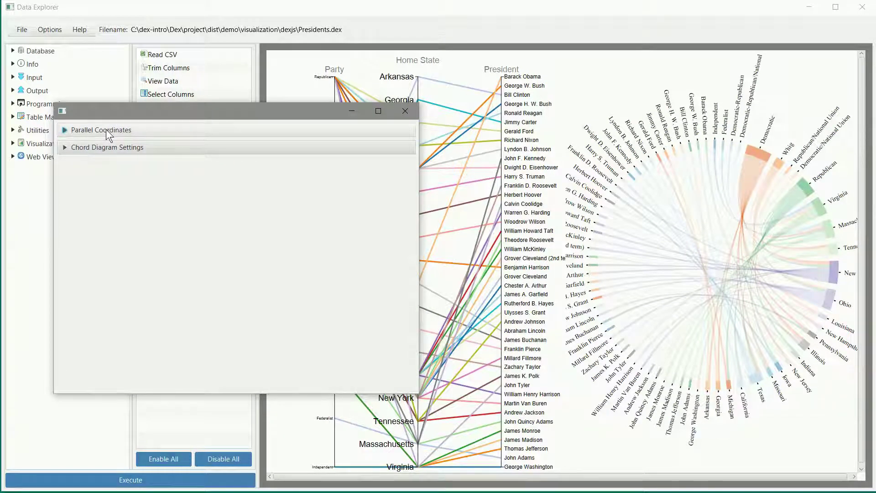
click(74, 130)
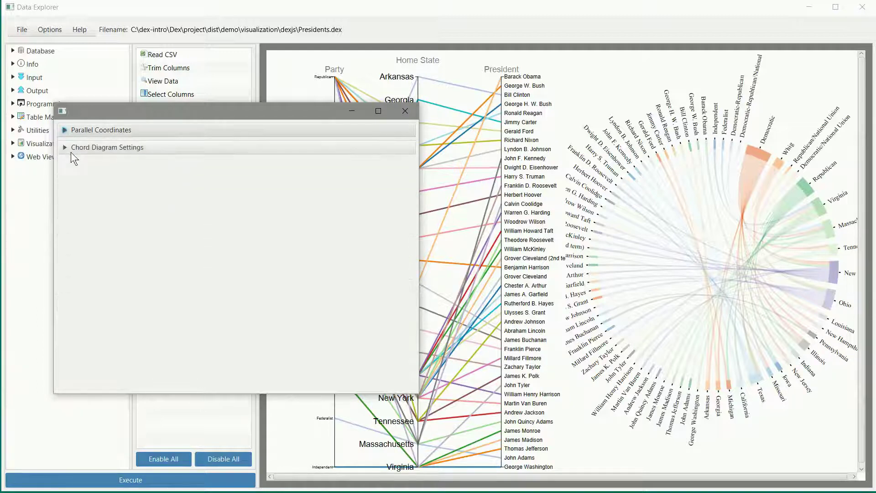
click(72, 147)
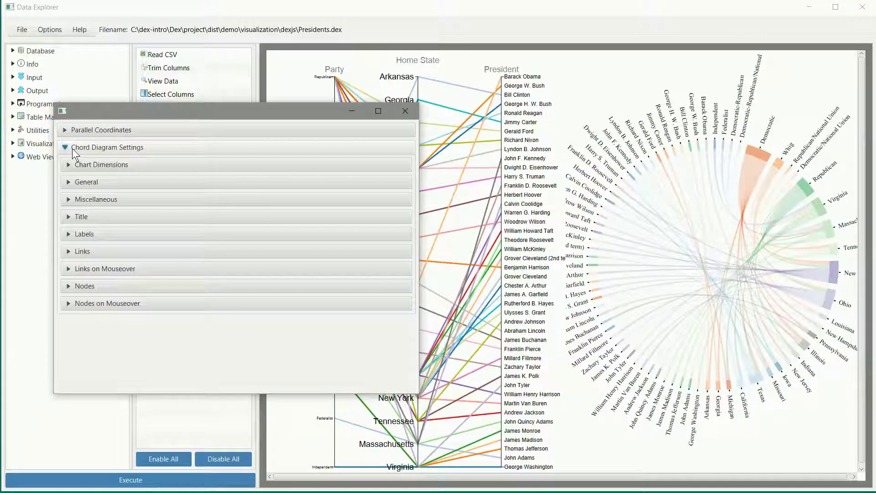
click(72, 148)
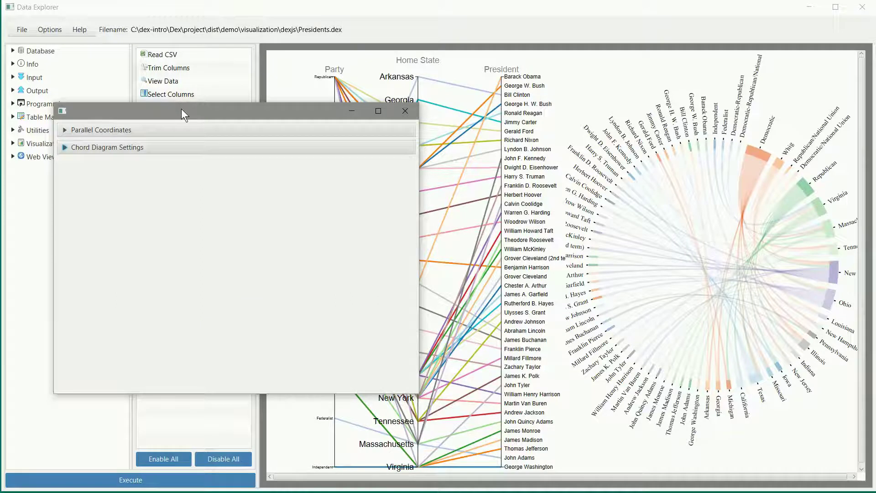
drag(182, 109, 152, 90)
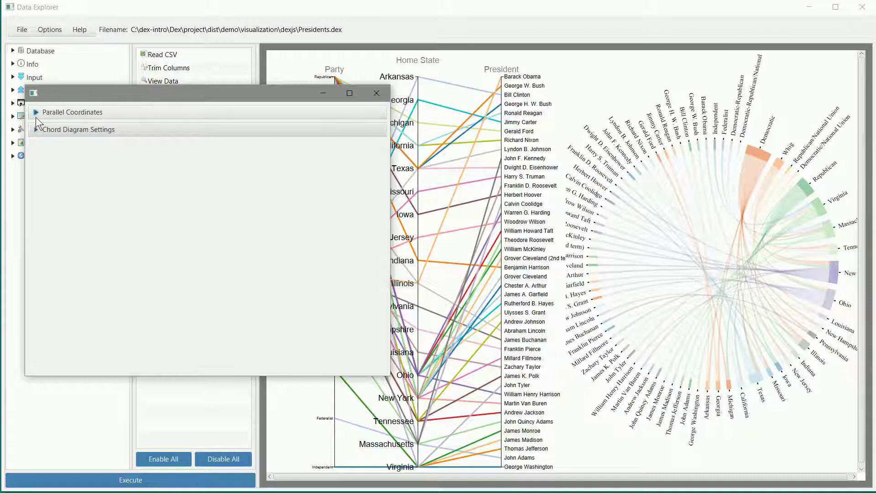
Set the parallel coordinates chart's top margin to 68 and left margin to 34, and close the configuration.
click(36, 115)
click(44, 130)
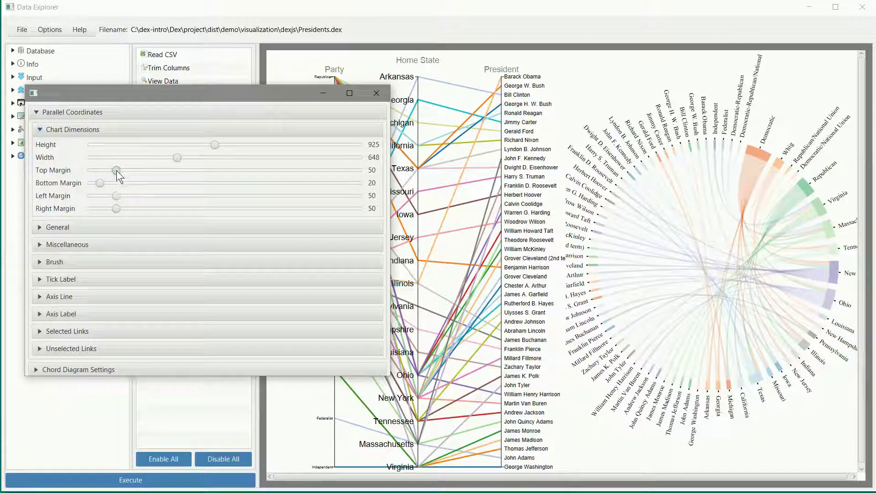
mouse_move(117, 170)
mouse_down()
mouse_move(101, 171)
mouse_move(165, 165)
mouse_move(123, 175)
mouse_up()
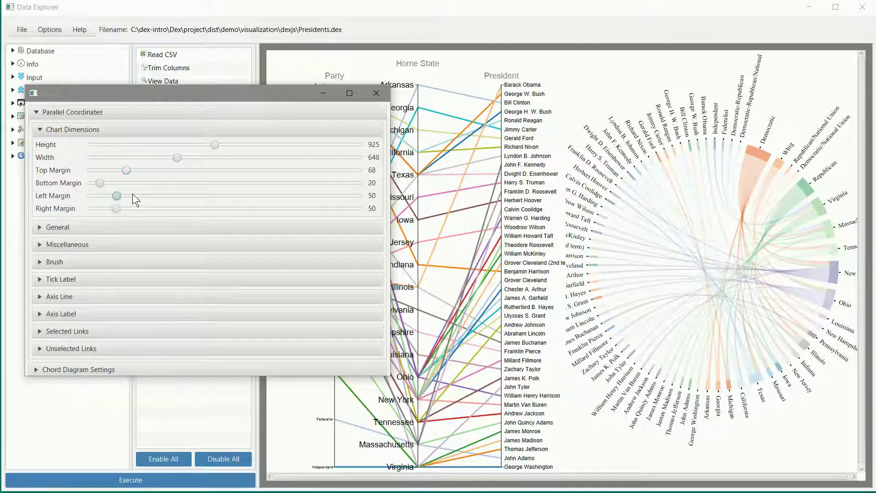
drag(132, 194, 107, 196)
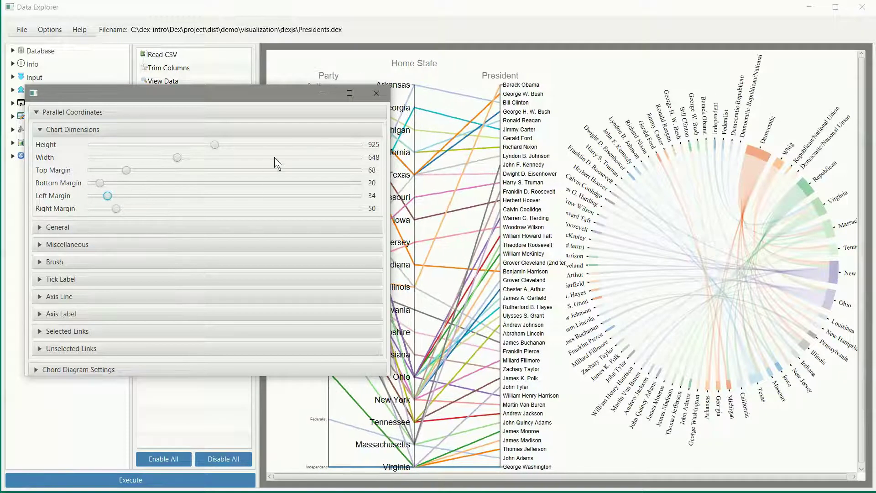
click(377, 99)
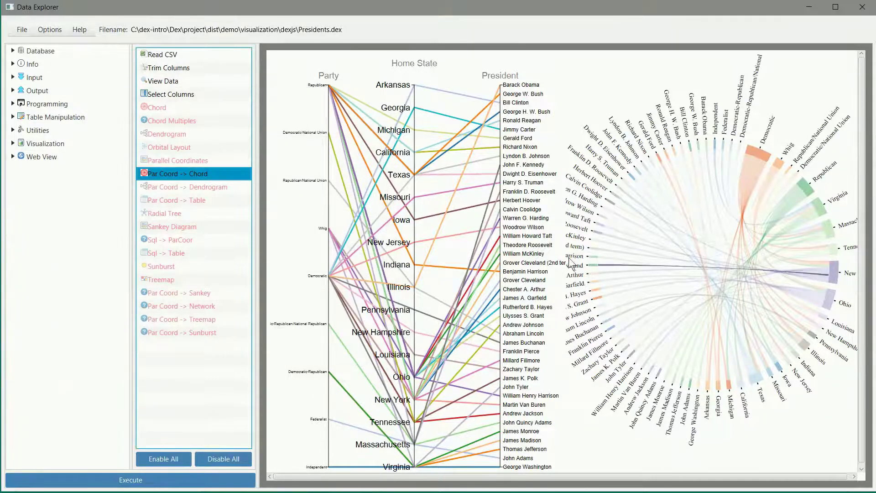
Disable the Par Coord -> Chord component in the workflow.
click(582, 410)
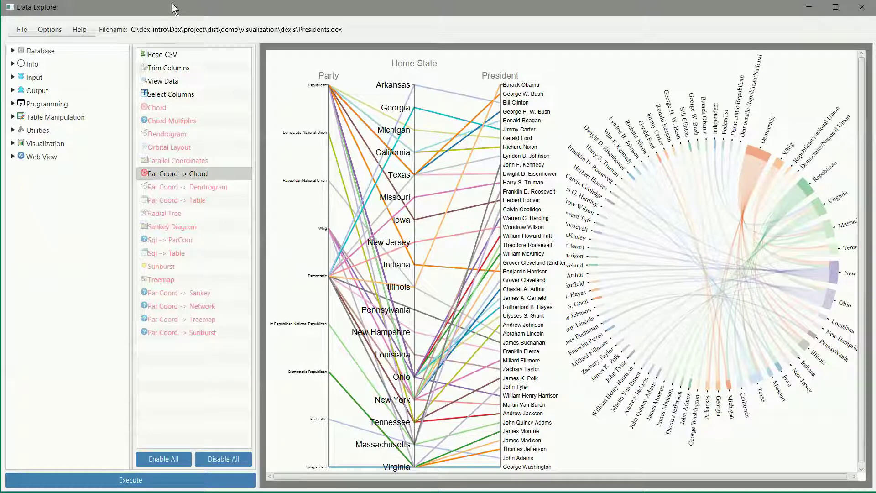
right_click(153, 178)
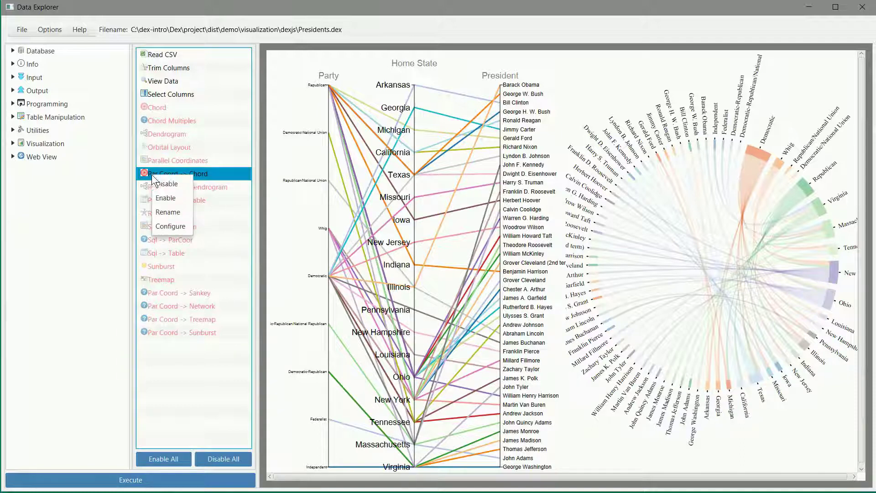
click(160, 185)
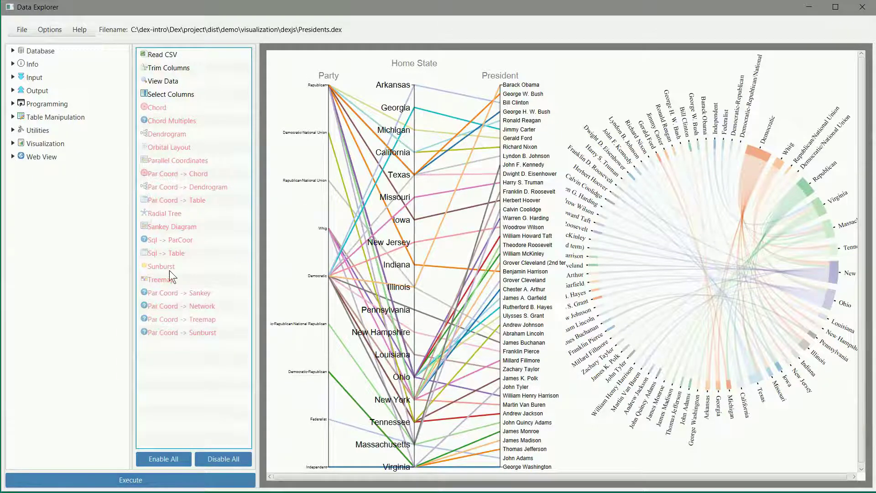
Enable the four components Par Coord -> Sankey, Network, Treemap and Sunburst together.
click(169, 290)
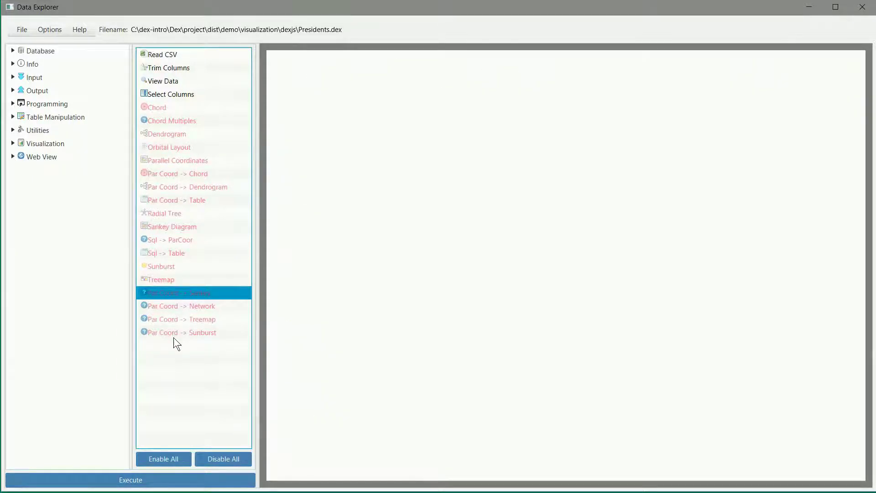
shift+click(171, 334)
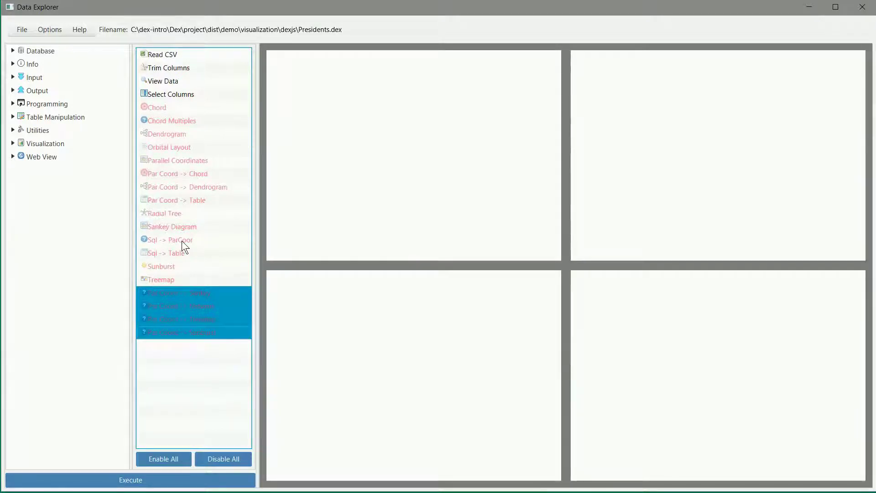
right_click(171, 305)
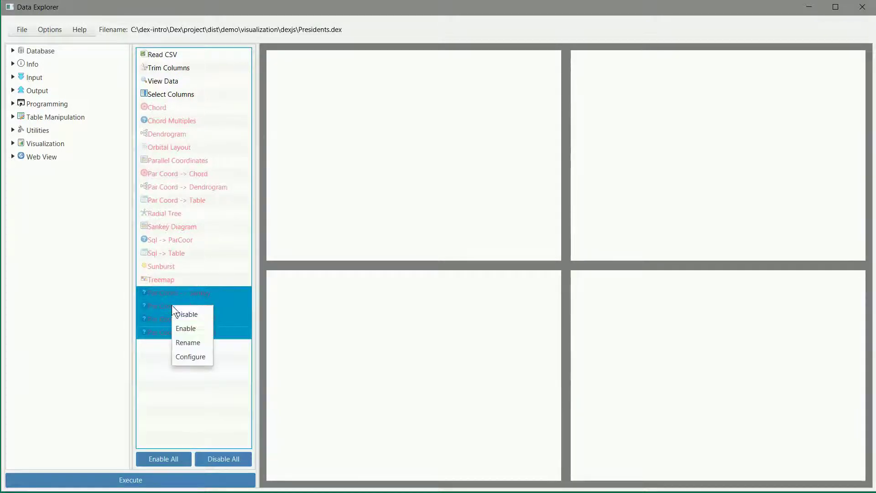
click(186, 325)
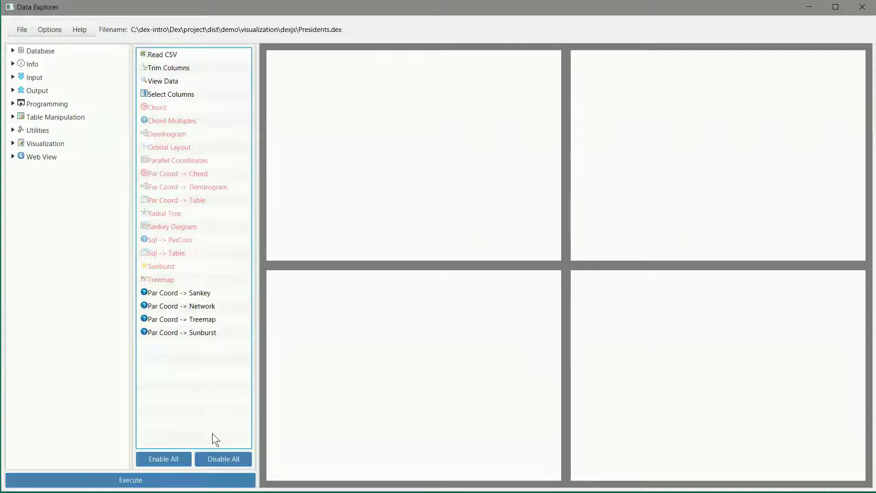
Show the Sankey, Network, Treemap and Sunburst components side by side, execute the workflow and dismiss the job report.
click(194, 294)
click(185, 333)
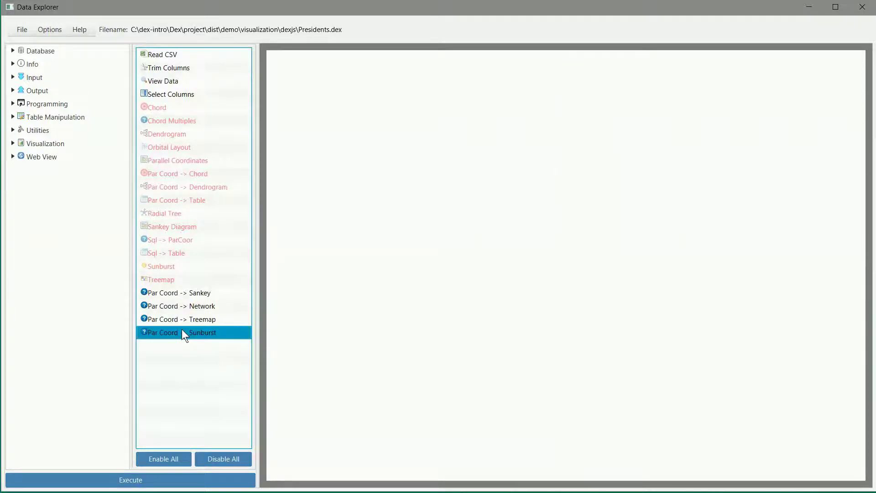
click(186, 293)
shift+click(180, 334)
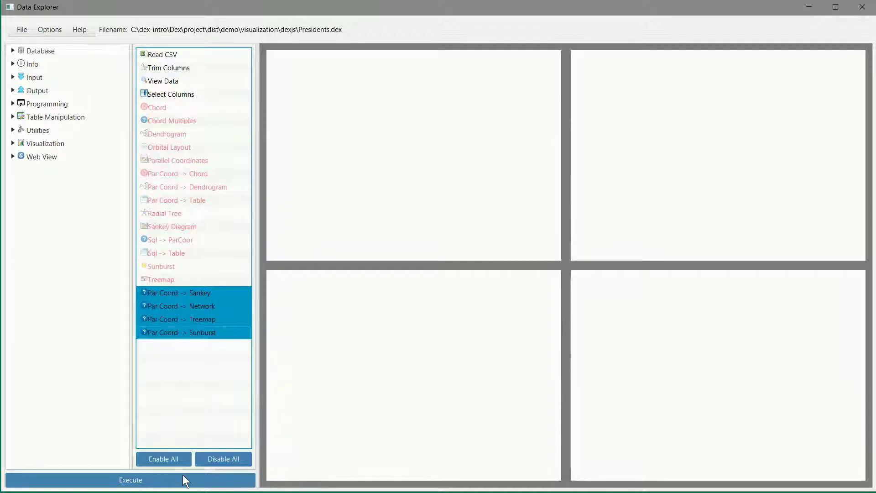
click(163, 480)
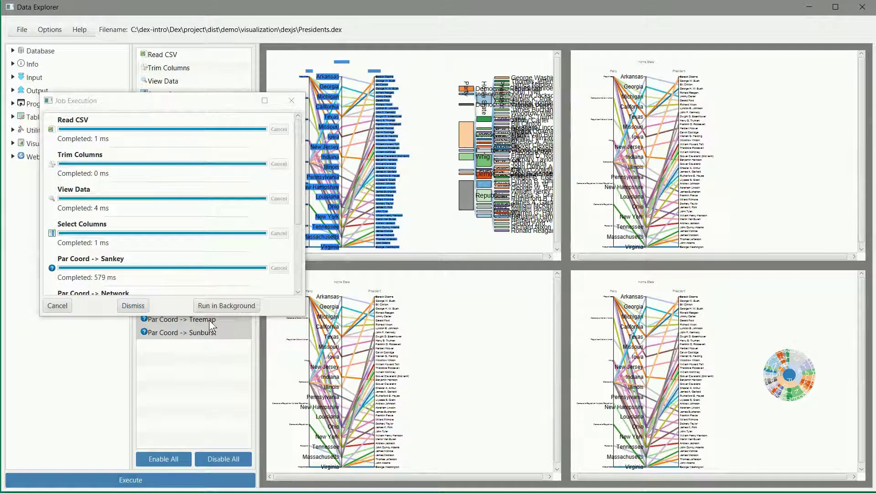
click(133, 305)
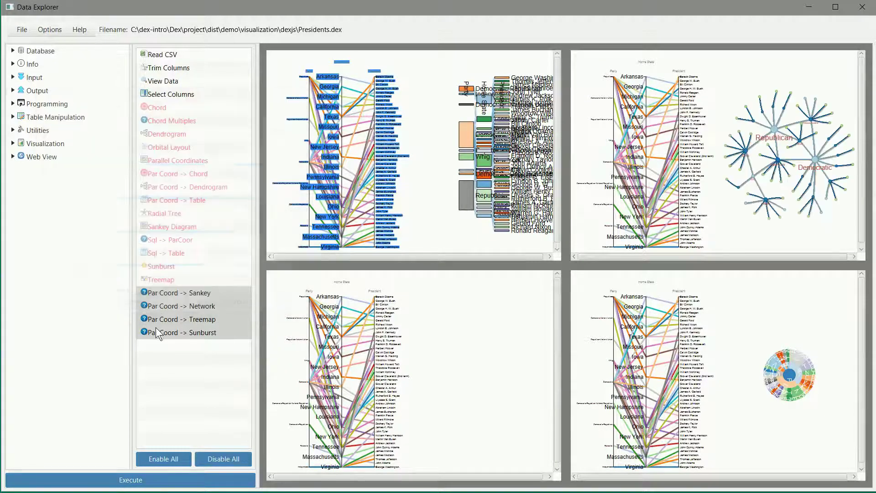
Display Par Coord -> Sankey alone, brush Whig and Democratic on the Party axis, slide the brush along the axis and clear it.
click(160, 295)
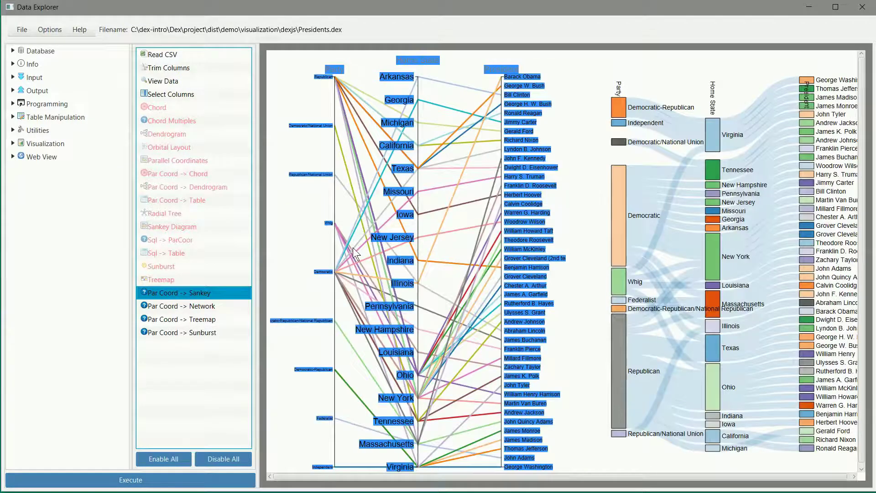
click(317, 282)
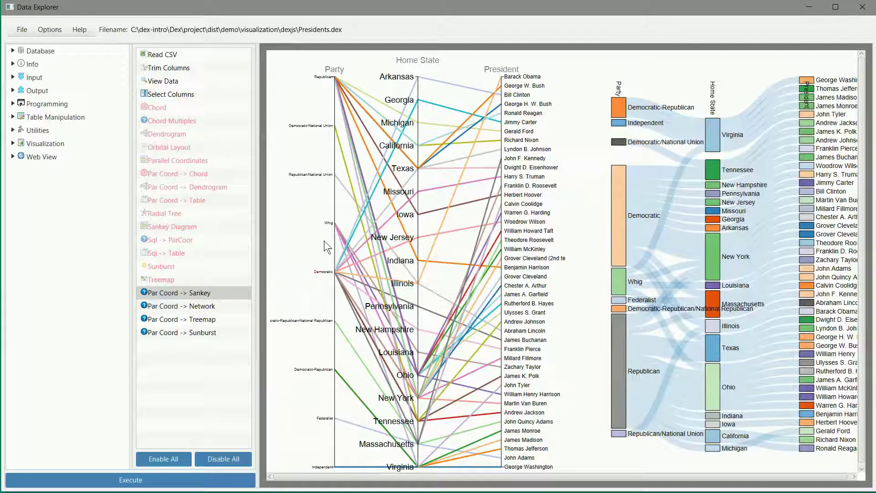
drag(327, 218, 309, 322)
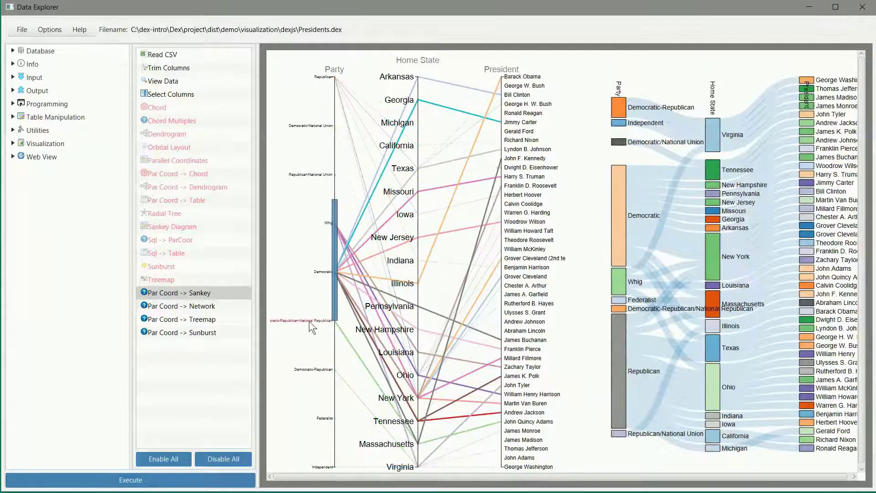
drag(336, 280, 341, 212)
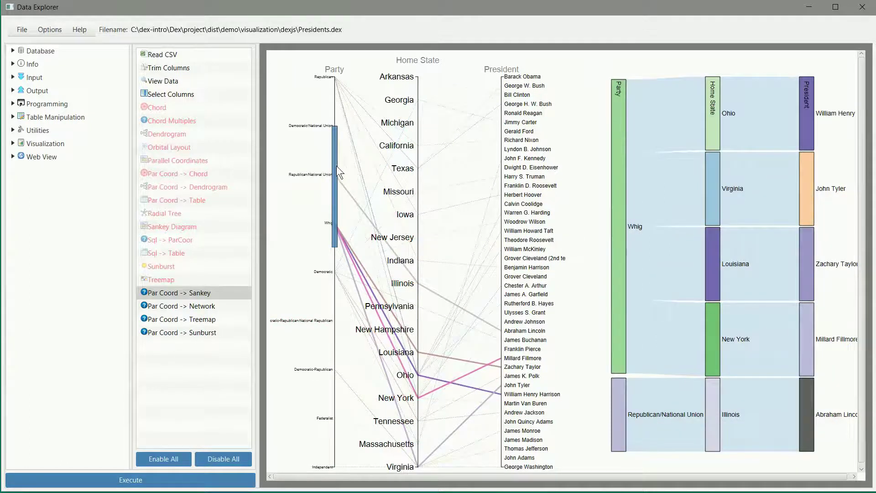
mouse_move(336, 166)
mouse_down()
mouse_move(324, 260)
mouse_move(331, 302)
mouse_up()
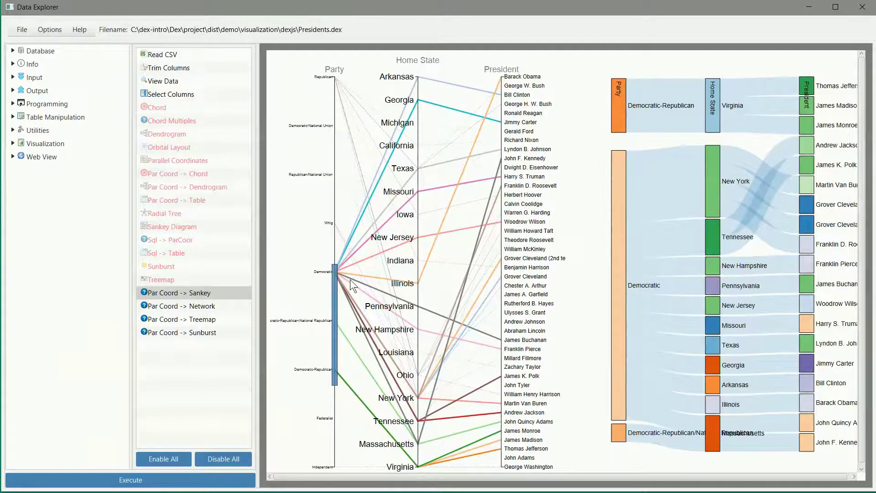
click(333, 247)
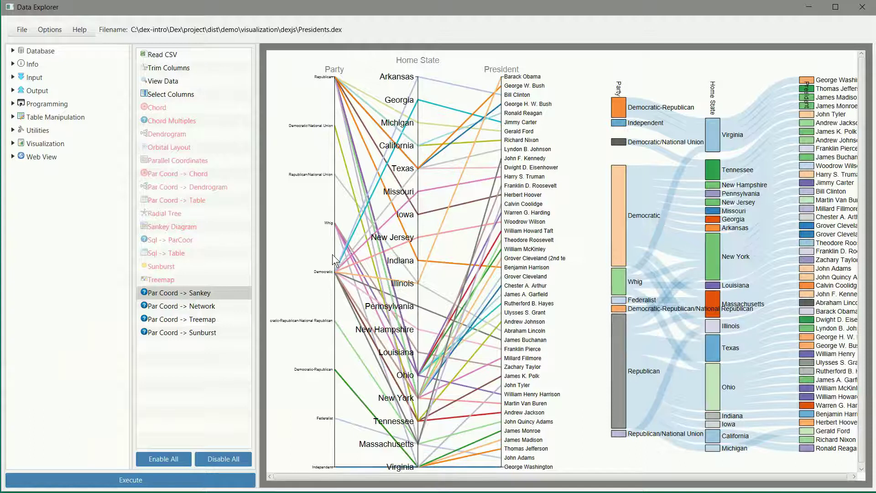
Filter the Sankey diagram by brushing Democratic on the Party axis and New York and Tennessee on the Home State axis.
drag(332, 254, 327, 295)
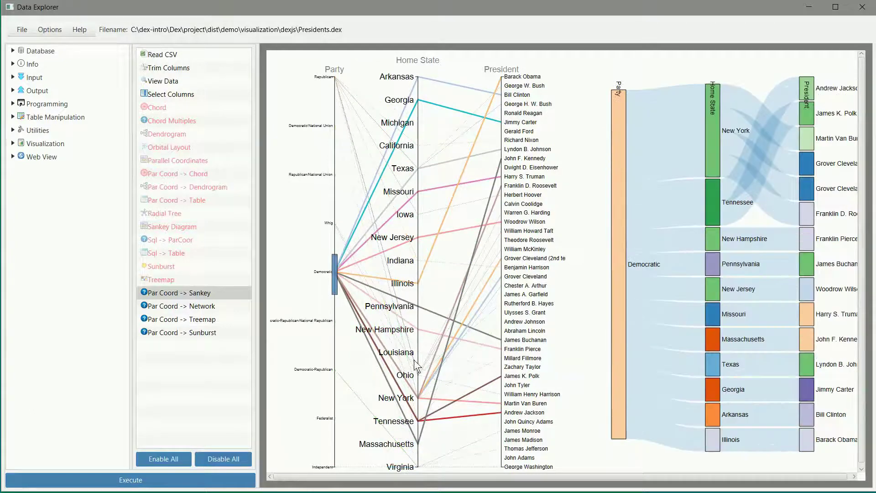
drag(418, 380, 419, 434)
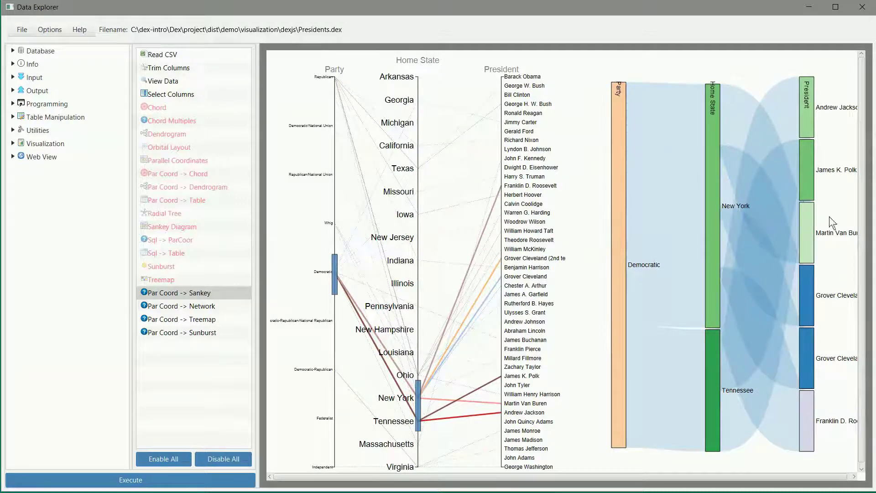
drag(708, 231, 607, 218)
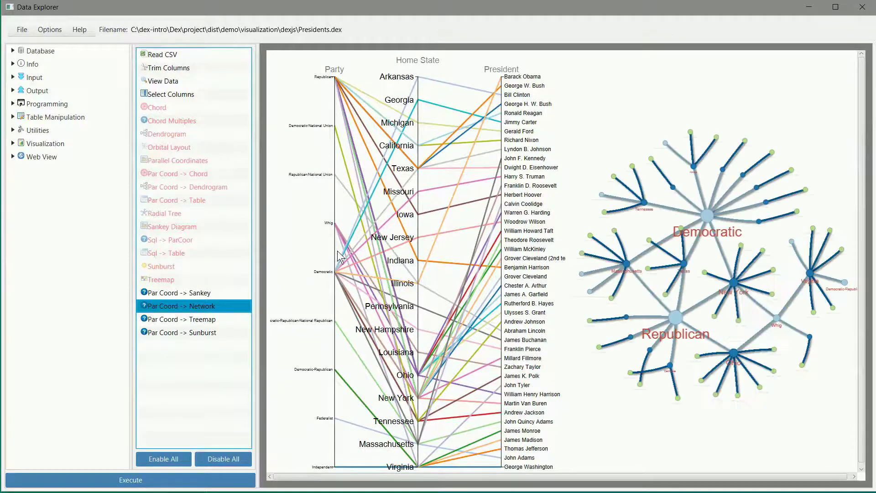
Brush Democratic on the Party axis of Par Coord -> Network and zoom the network in on the Tennessee node and its presidents.
drag(335, 251, 332, 294)
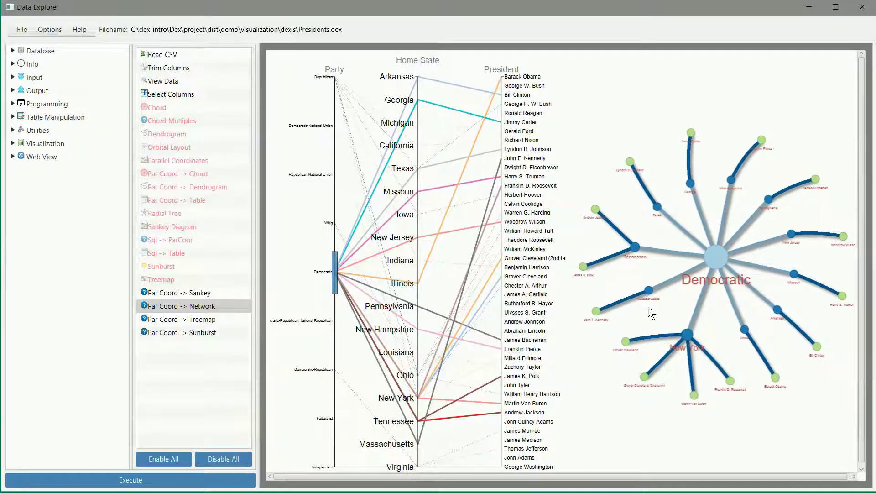
mouse_move(715, 258)
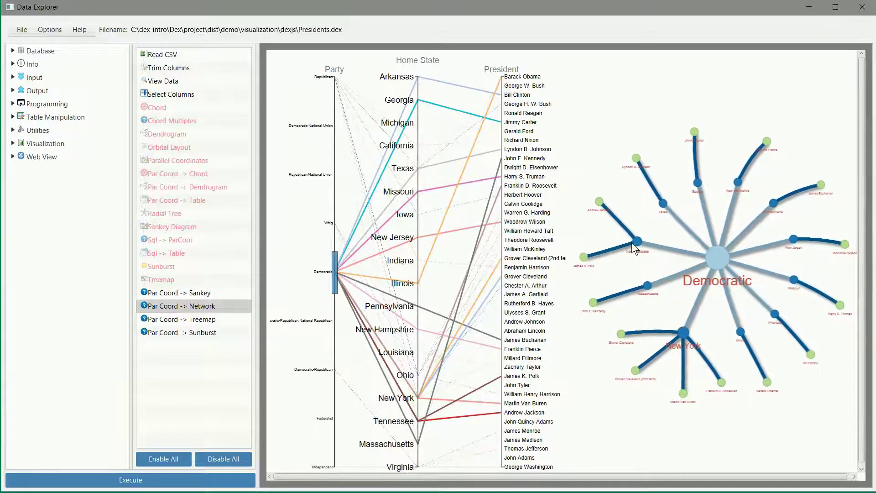
scroll(616, 227, up, 5)
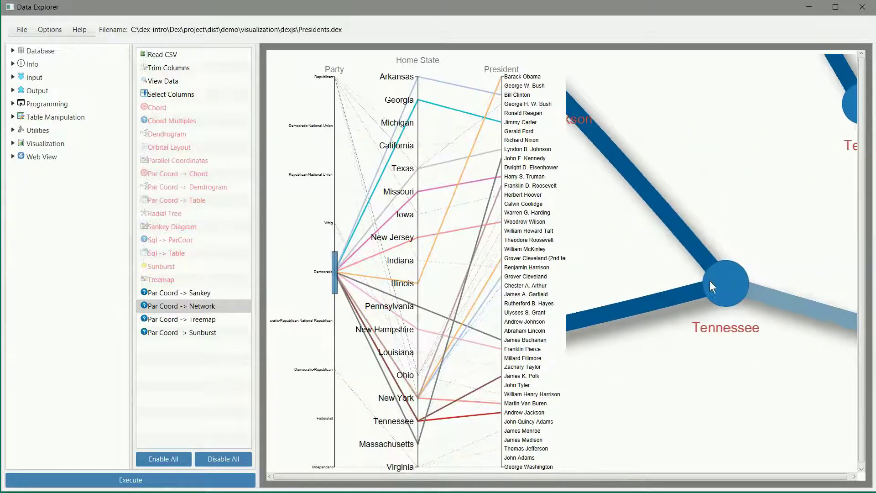
drag(710, 287, 716, 233)
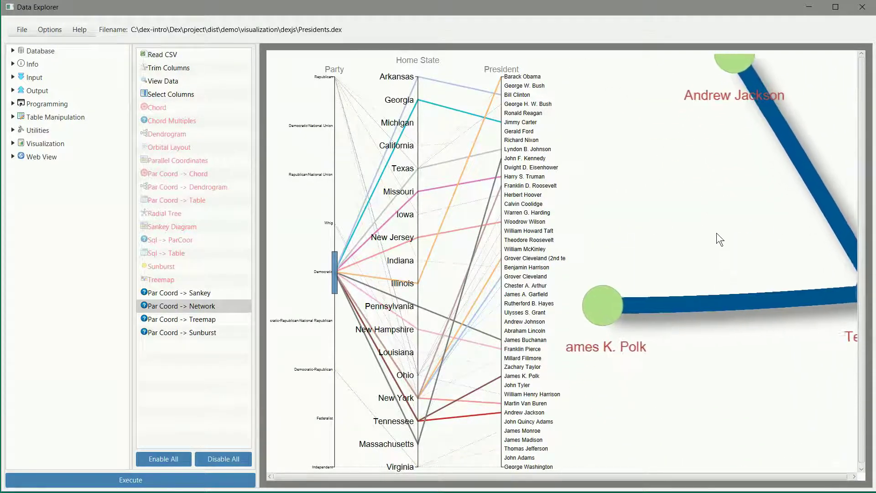
Filter the Par Coord -> Treemap by brushing and sliding along the Party axis around Whig and Democratic, and display Par Coord -> Sunburst.
click(180, 319)
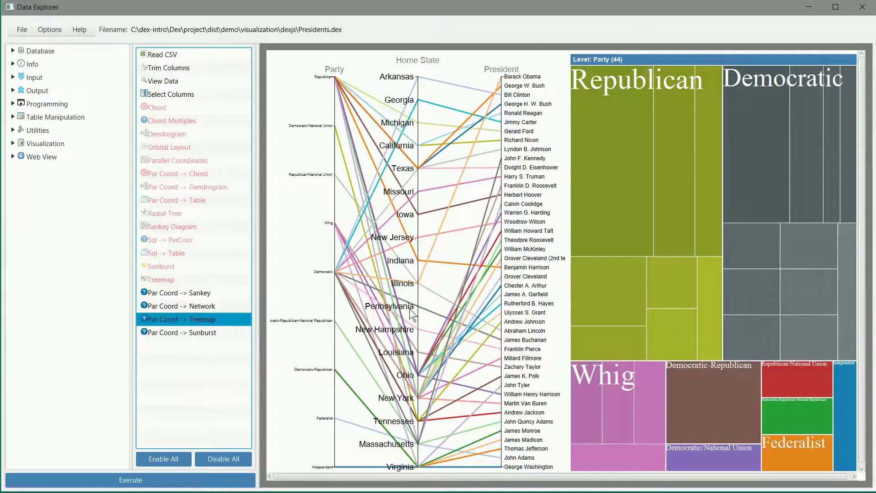
drag(333, 195, 314, 333)
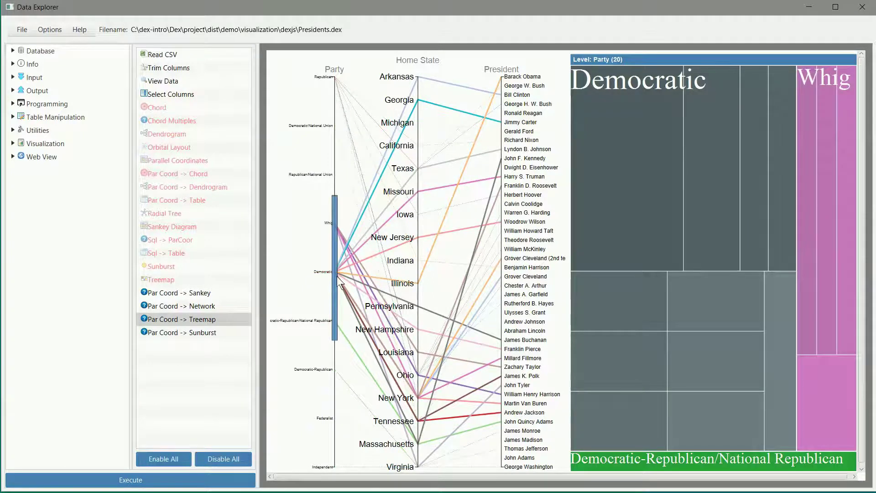
mouse_move(337, 276)
mouse_down()
mouse_move(317, 400)
mouse_move(333, 242)
mouse_up()
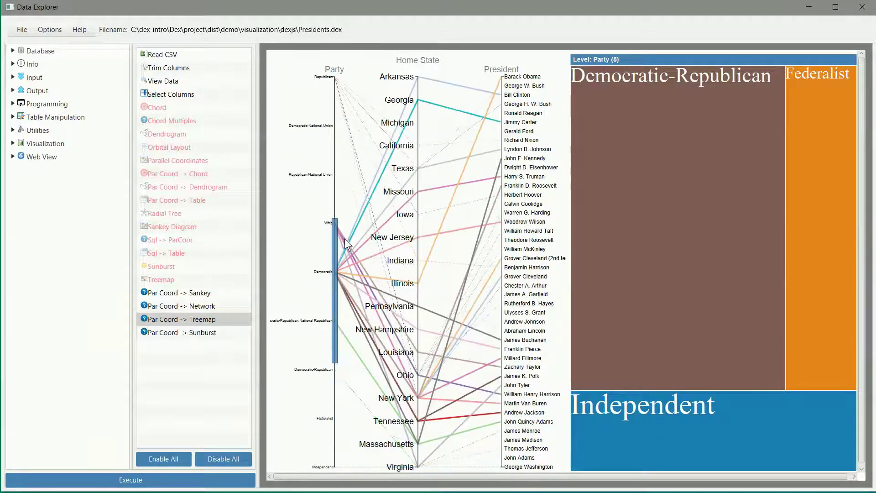
click(193, 332)
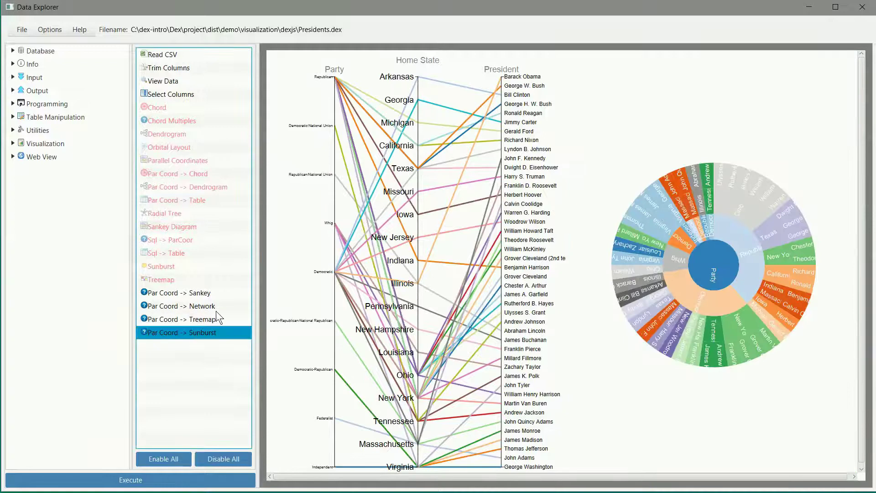
Open the project TreemapBarChart_Crime.dex and show the file name in its Read CSV configuration.
click(19, 32)
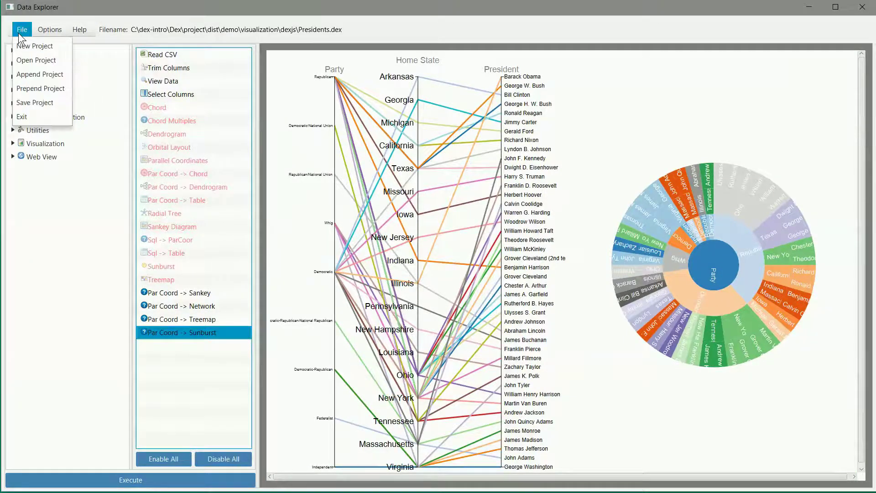
click(23, 60)
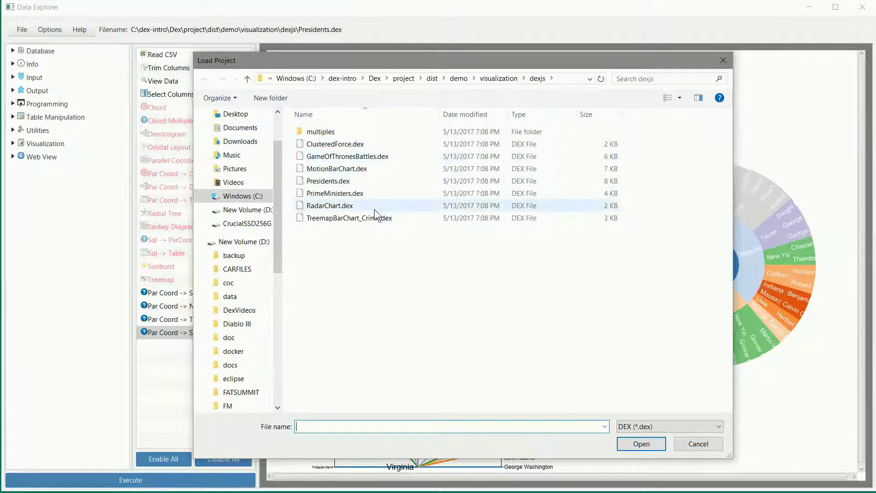
click(364, 219)
double_click(363, 218)
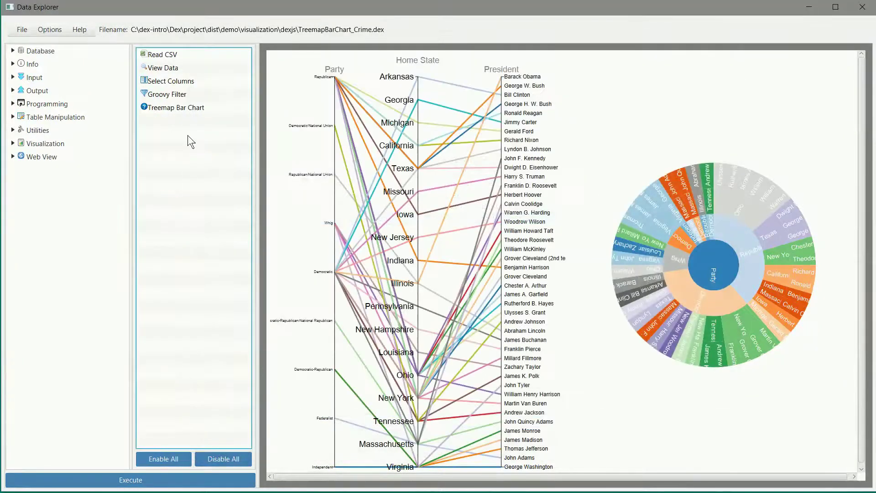
click(169, 56)
click(432, 97)
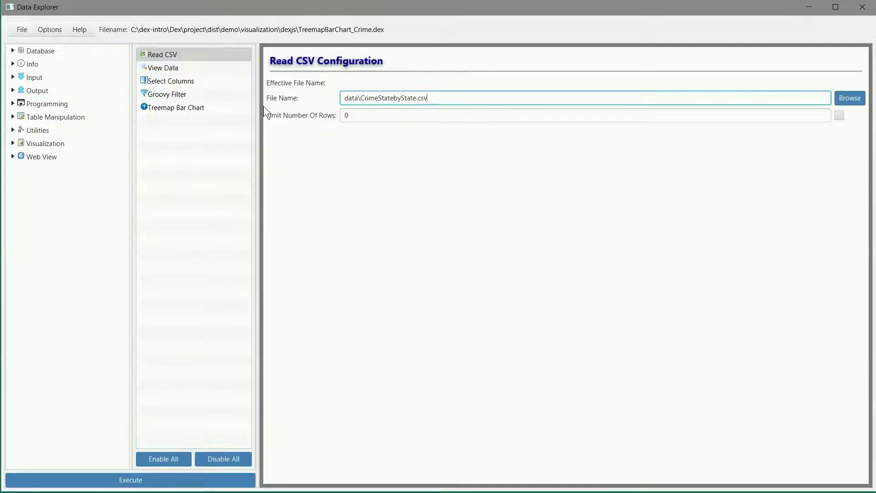
Display the View Data table, execute the crime workflow and dismiss the job report.
click(185, 69)
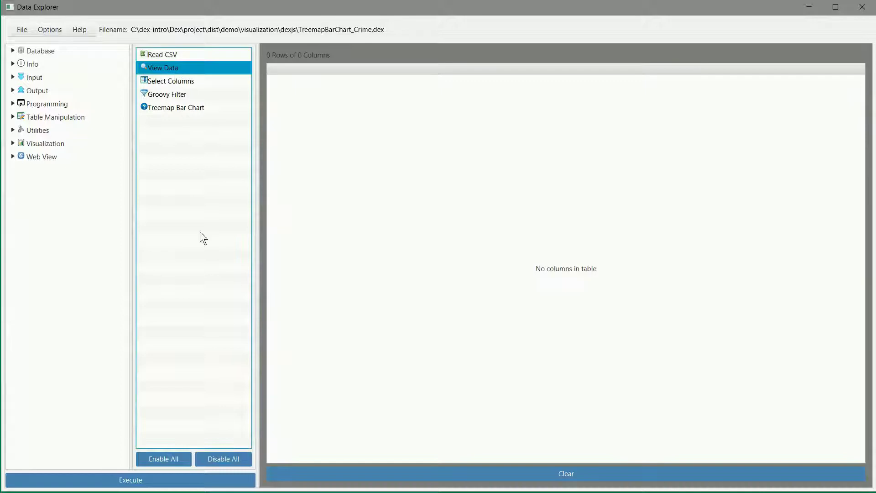
click(179, 480)
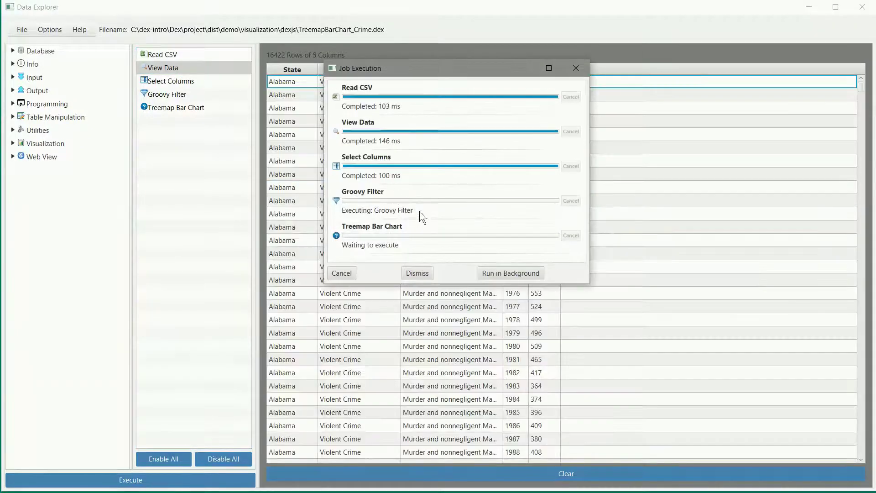
click(417, 274)
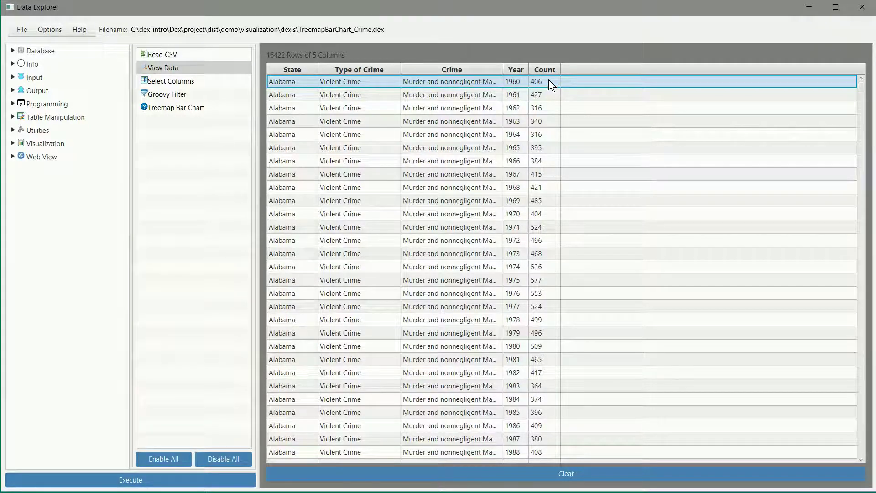
Review the Select Columns and Groovy Filter configurations, and display the Treemap Bar Chart.
click(176, 83)
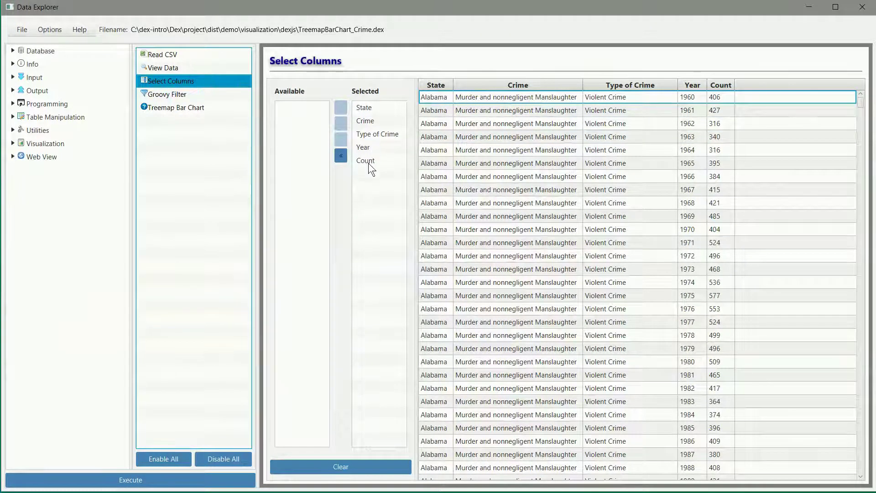
click(176, 94)
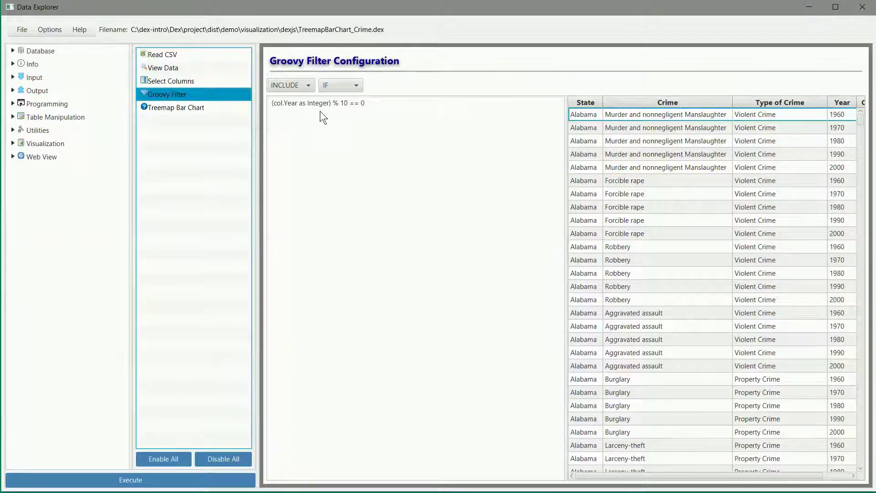
click(196, 110)
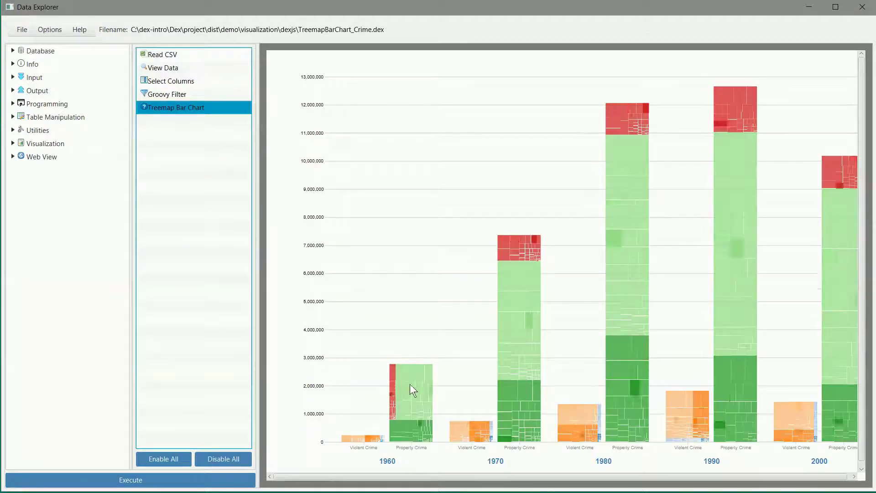
Inspect the Minnesota Larceny-theft cell in the 1960 Property Crime bar and focus the whole chart on that state.
mouse_move(392, 380)
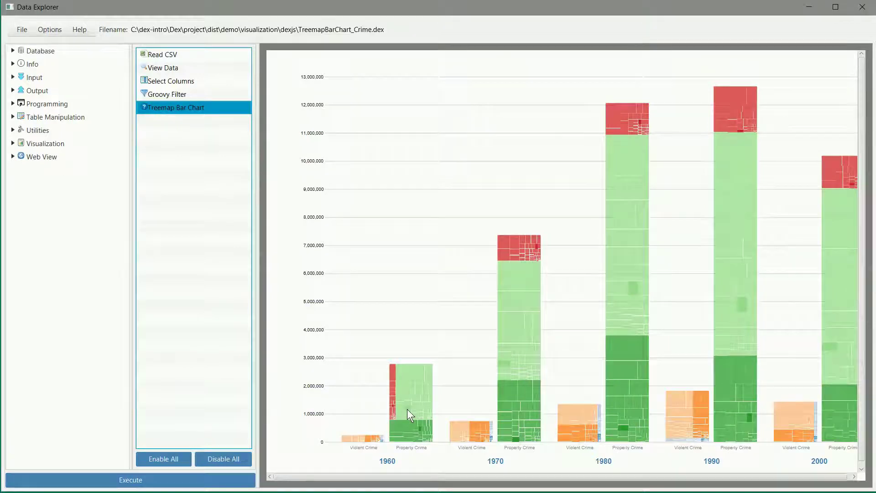
mouse_move(407, 409)
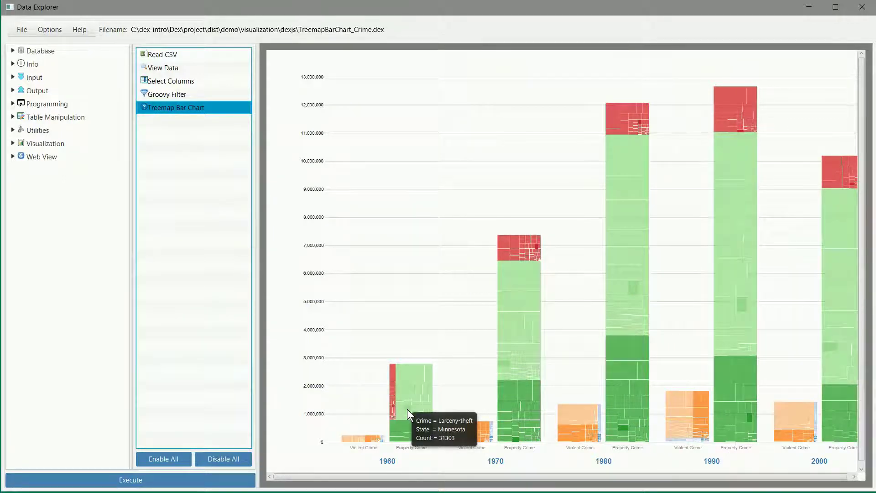
click(407, 409)
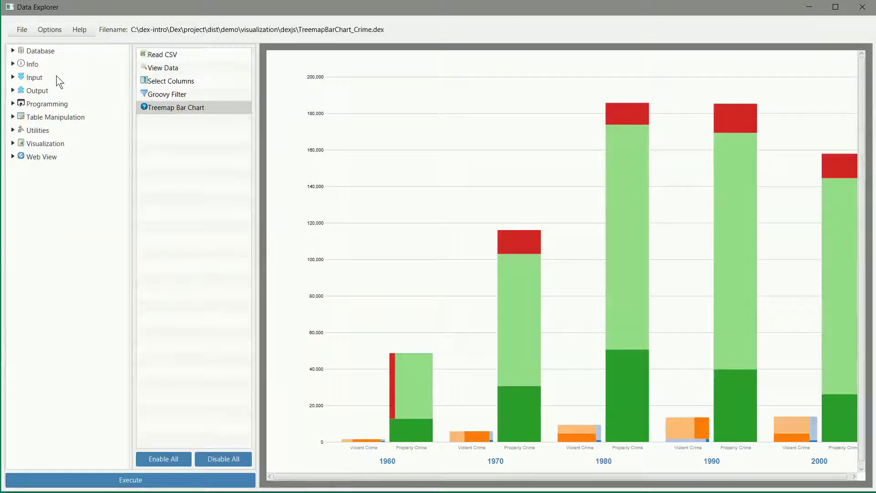
Open the project MotionBarChart.dex and display its Documentation component.
click(22, 30)
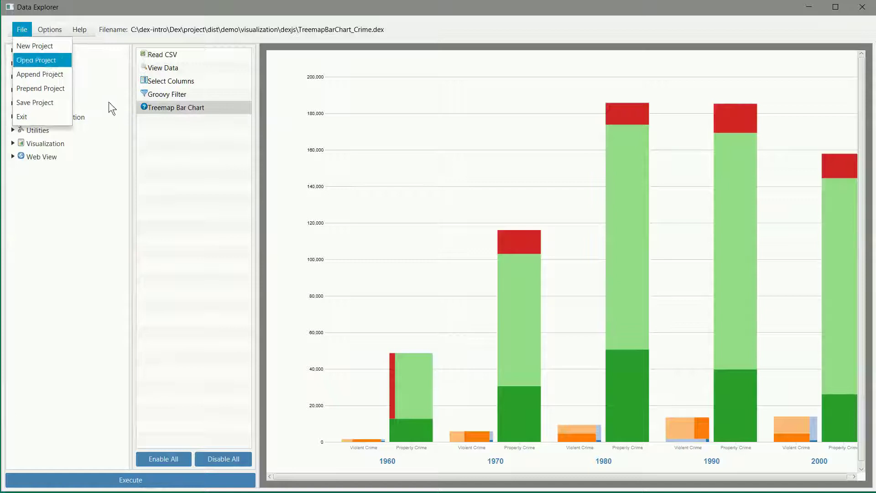
click(48, 58)
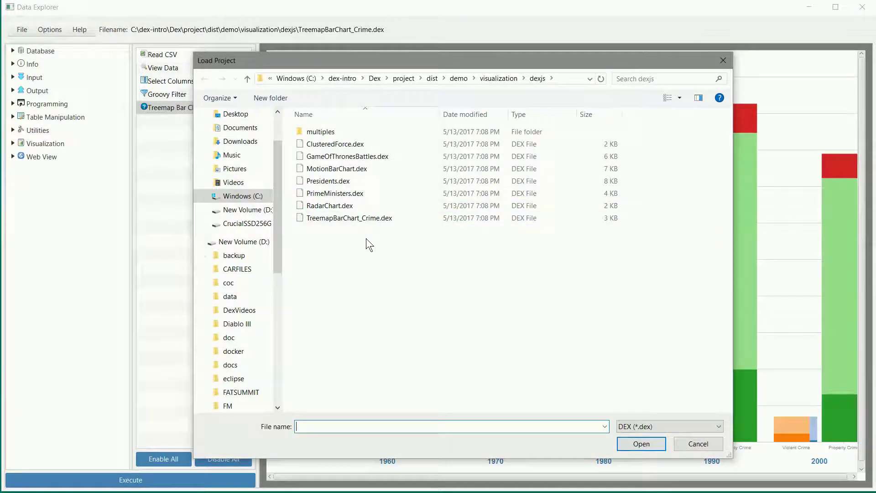
double_click(332, 171)
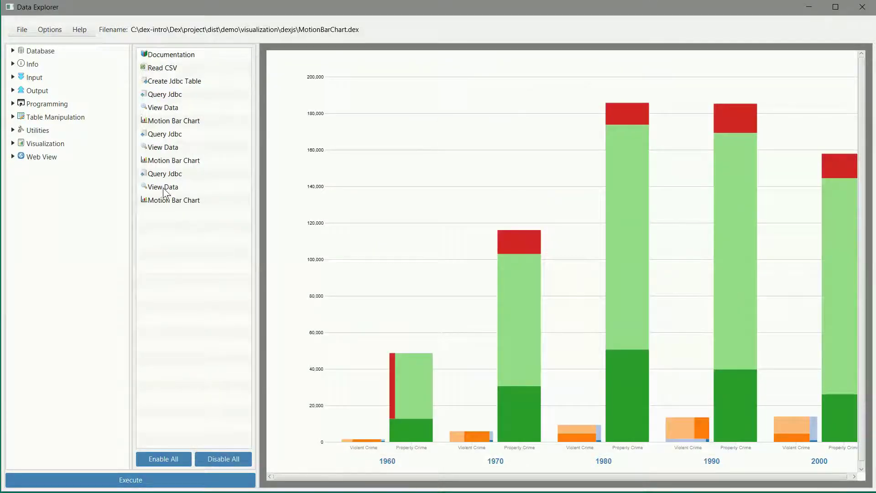
click(169, 121)
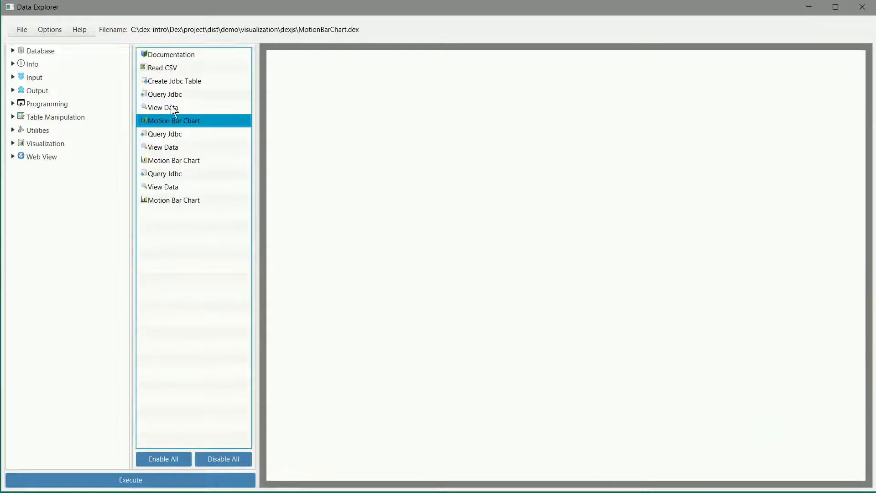
click(169, 56)
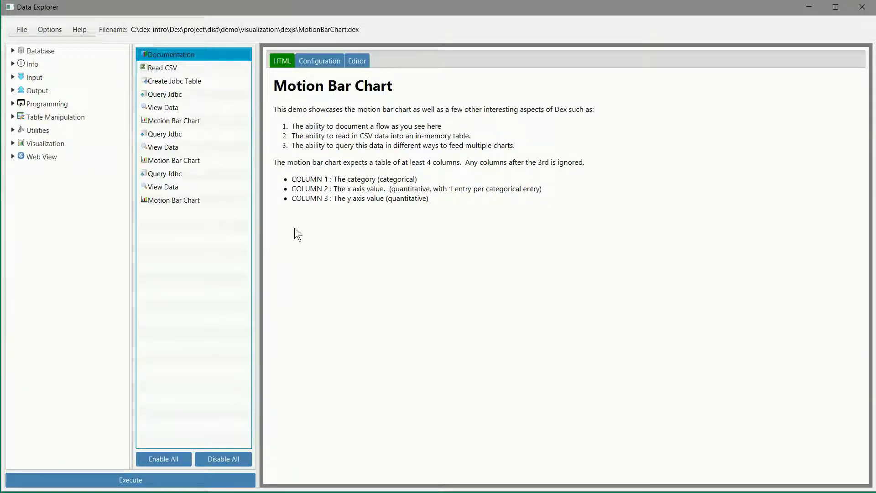
Add the line "WE CAN AND SHOULD DOCUMENT..." below the column list in the documentation and display the rendered HTML.
click(357, 59)
click(461, 252)
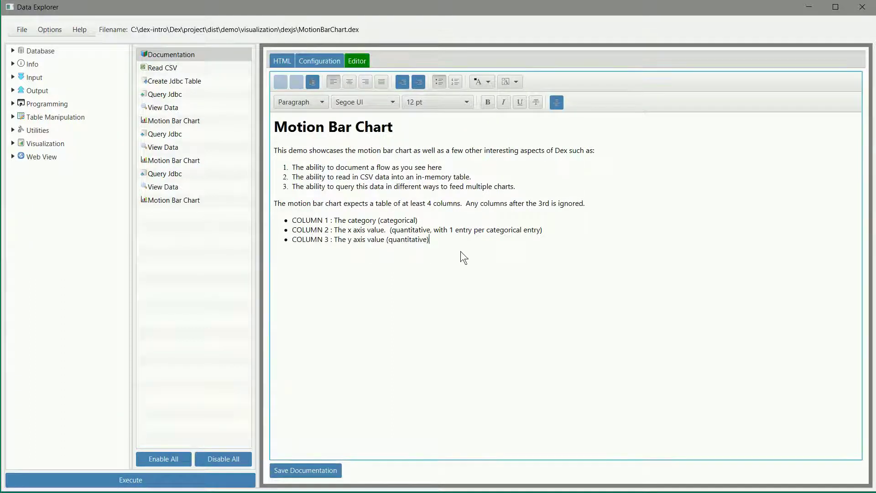
key(Return)
key(Return)
text(W)
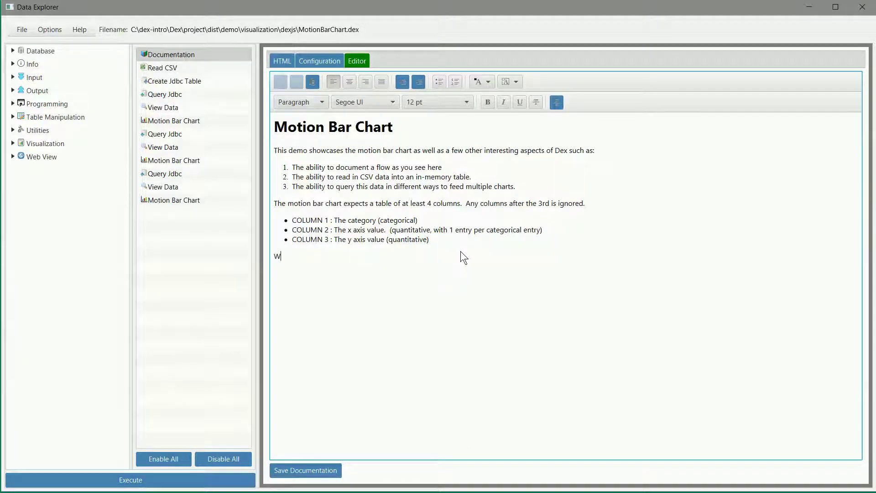
text(E CAN AND SHOULD DOCUMENT...)
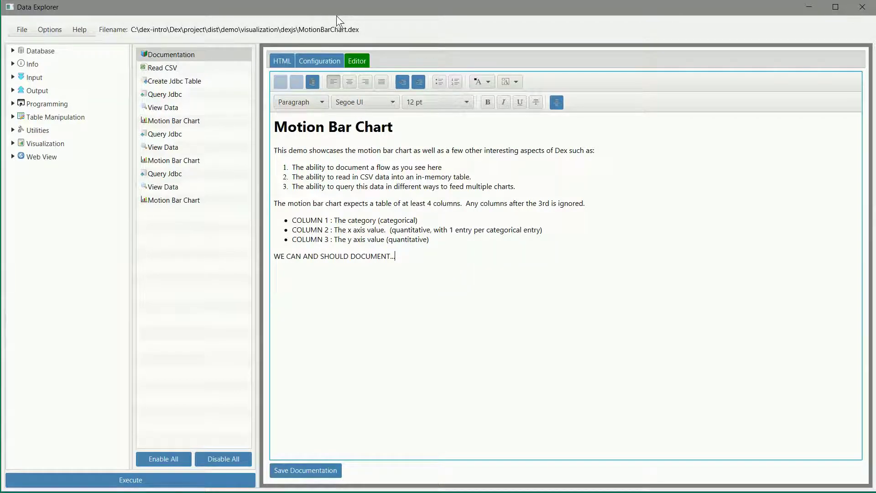
click(357, 61)
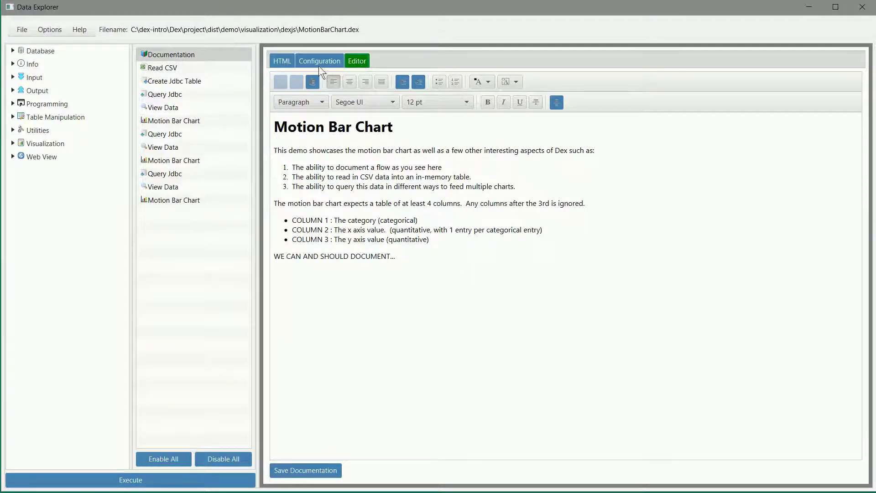
click(280, 60)
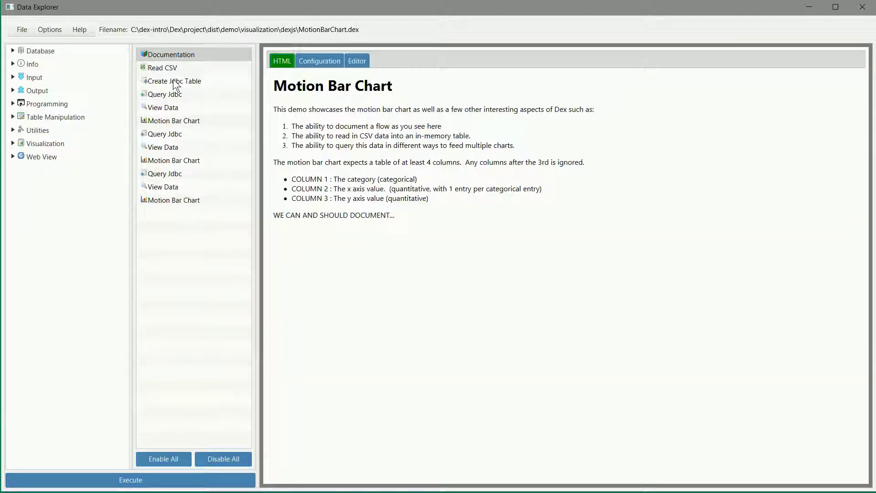
click(169, 55)
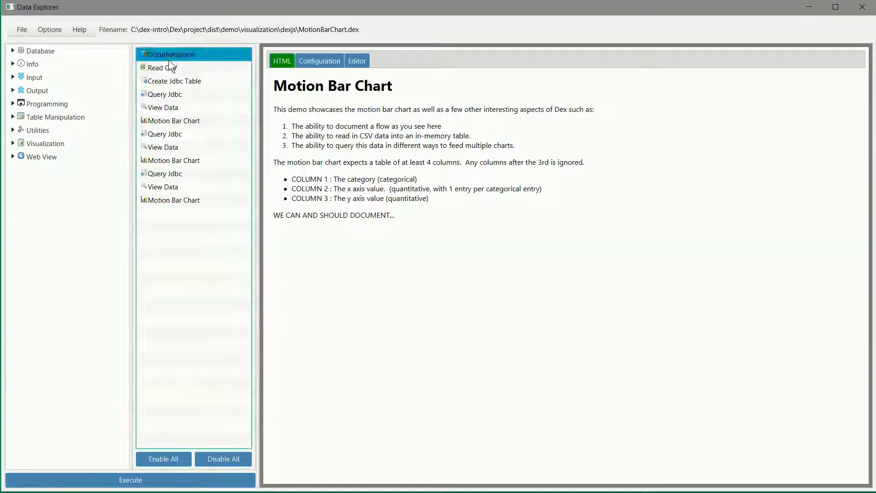
Review the Read CSV, Create Jdbc Table and first Query Jdbc configurations, pointing out the table name CSV.
click(168, 64)
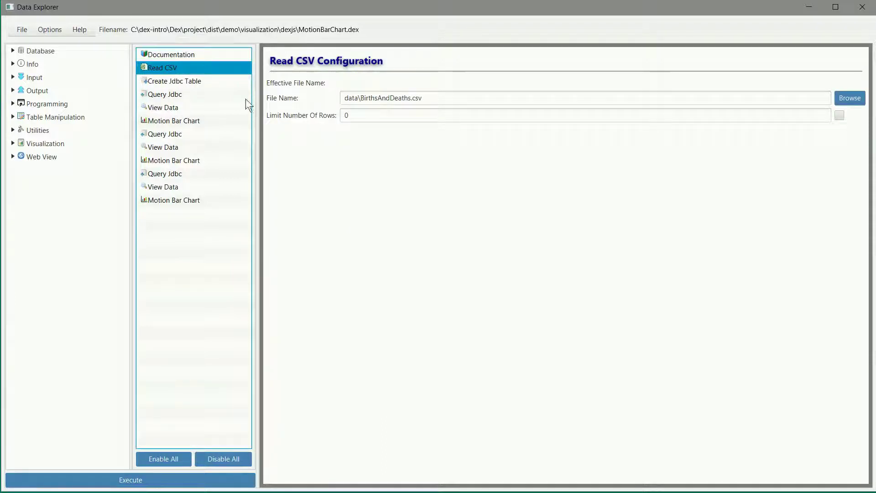
click(164, 82)
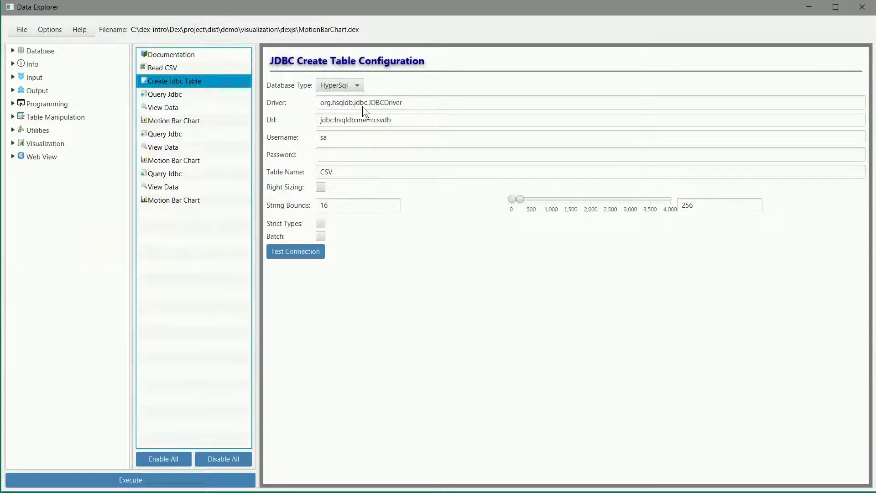
double_click(346, 173)
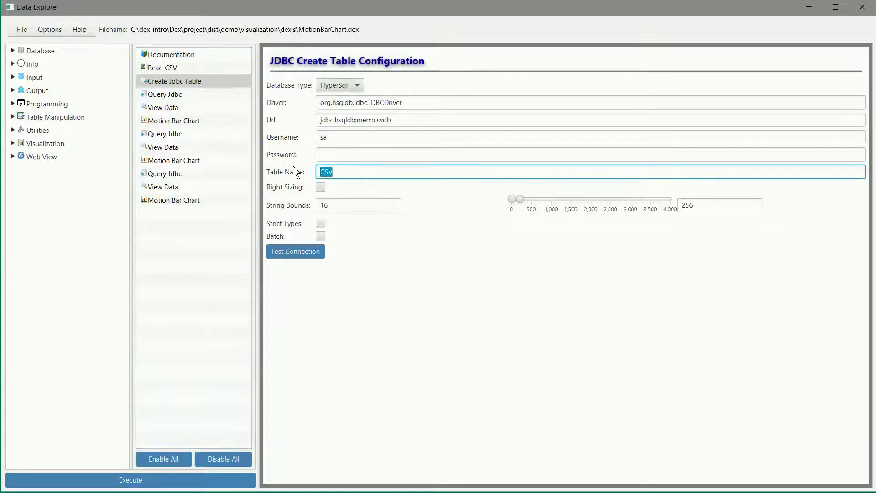
click(372, 174)
click(180, 94)
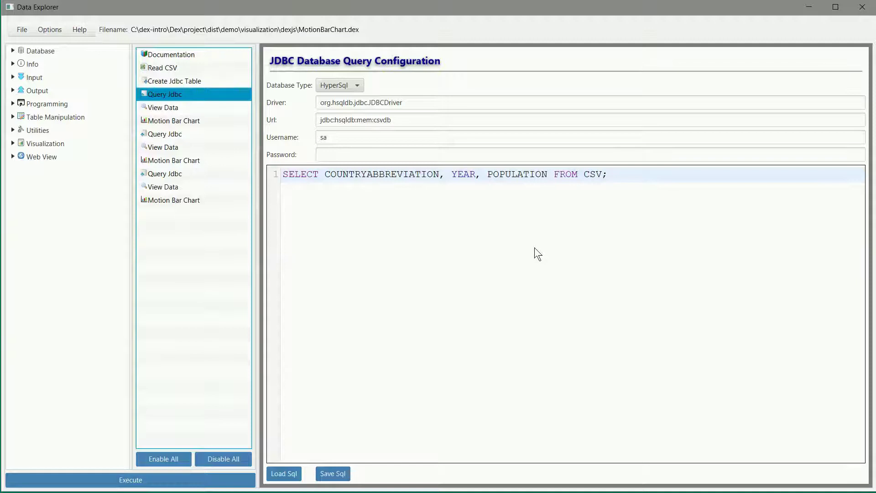
Display the first View Data table, execute the motion bar chart workflow and dismiss the job report.
click(174, 109)
click(191, 477)
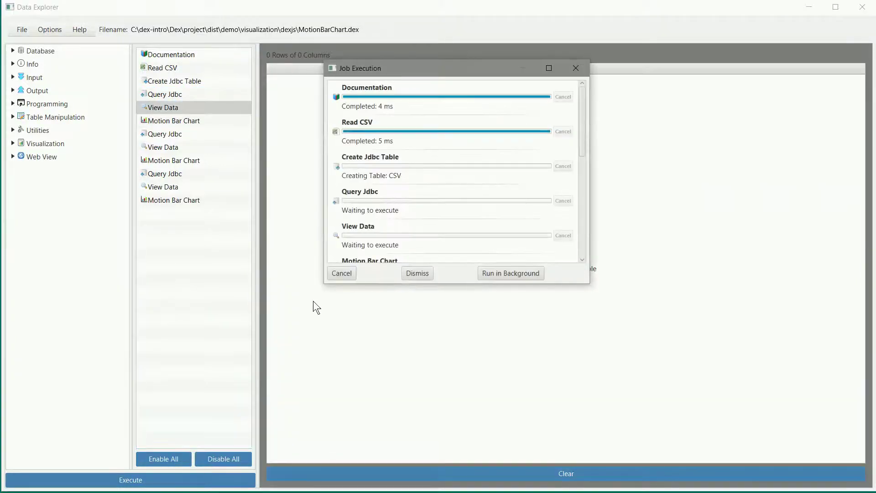
click(415, 273)
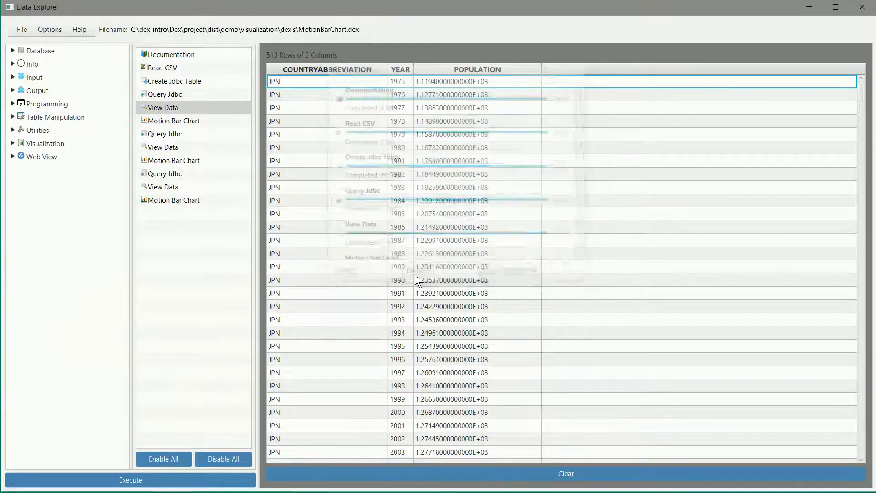
click(273, 81)
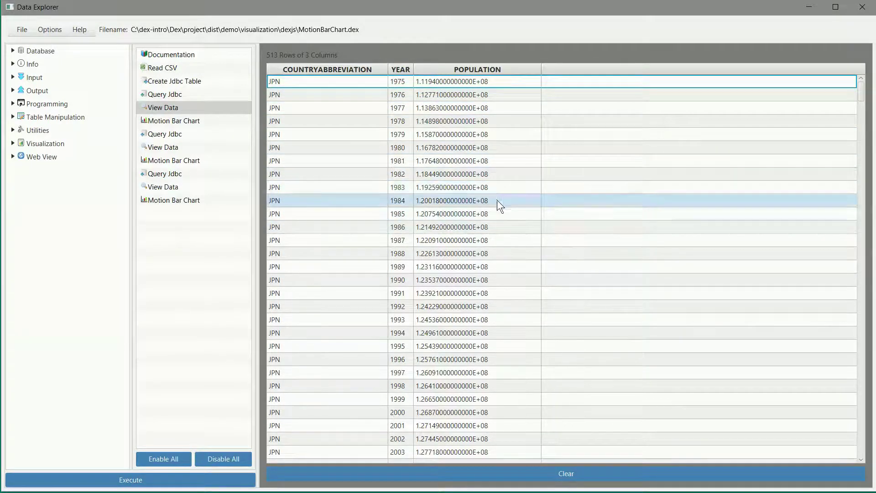
Display the population Motion Bar Chart, move its year between 2000 and 2008, and inspect the AFG and BRA bars.
click(166, 119)
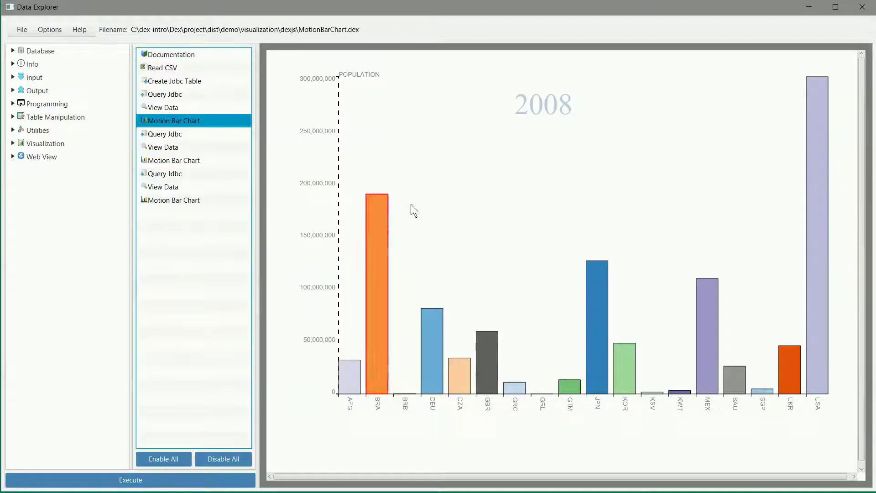
mouse_move(525, 105)
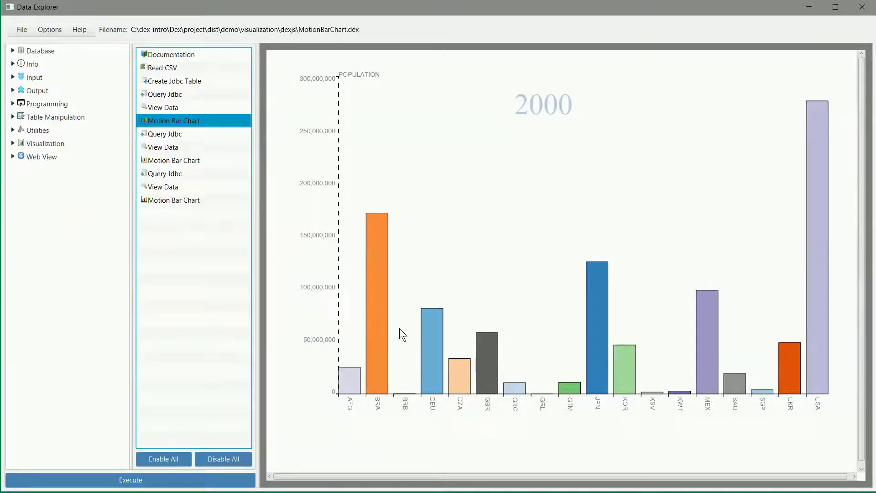
mouse_move(348, 393)
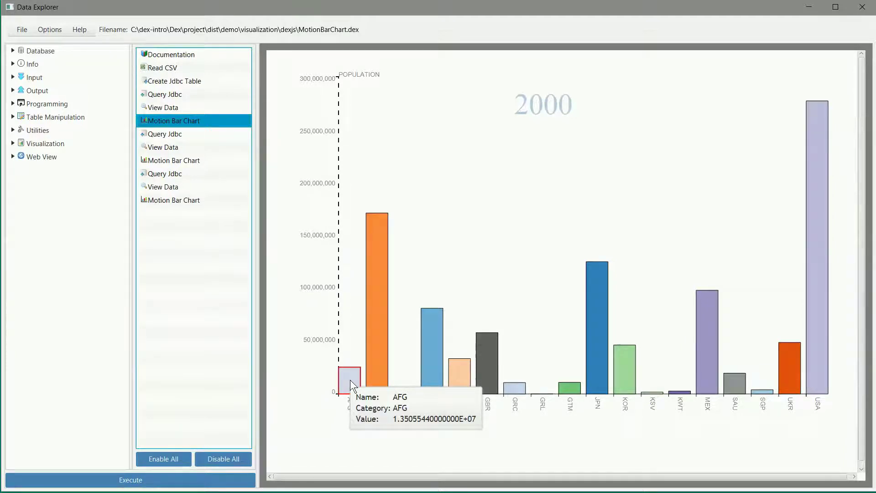
mouse_move(384, 272)
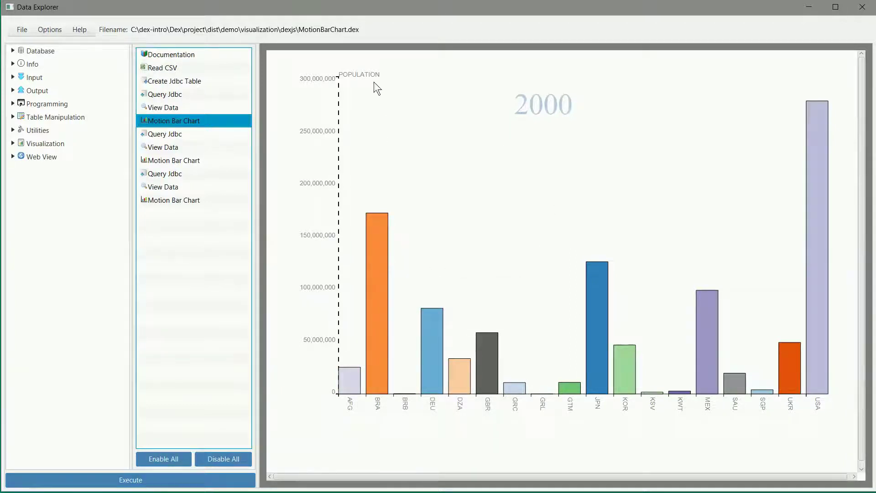
mouse_move(369, 304)
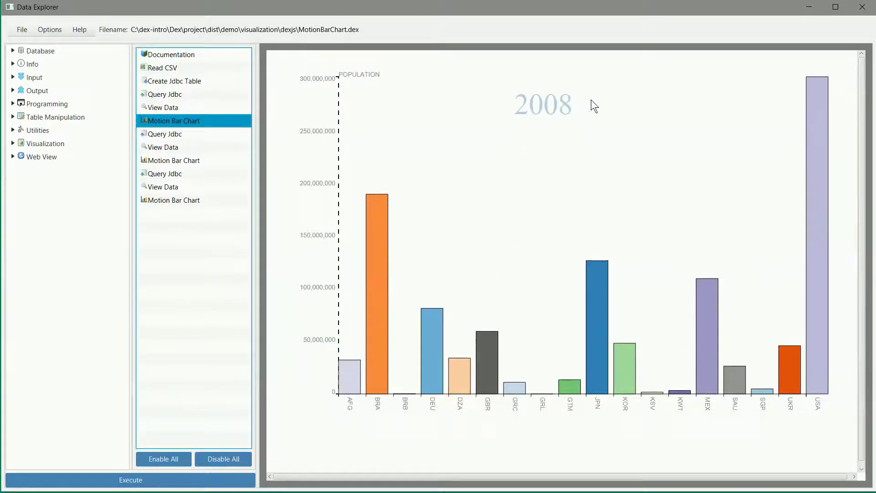
Show the second Query Jdbc statement and the Motion Bar Chart of births per 1000 people that it feeds.
click(163, 134)
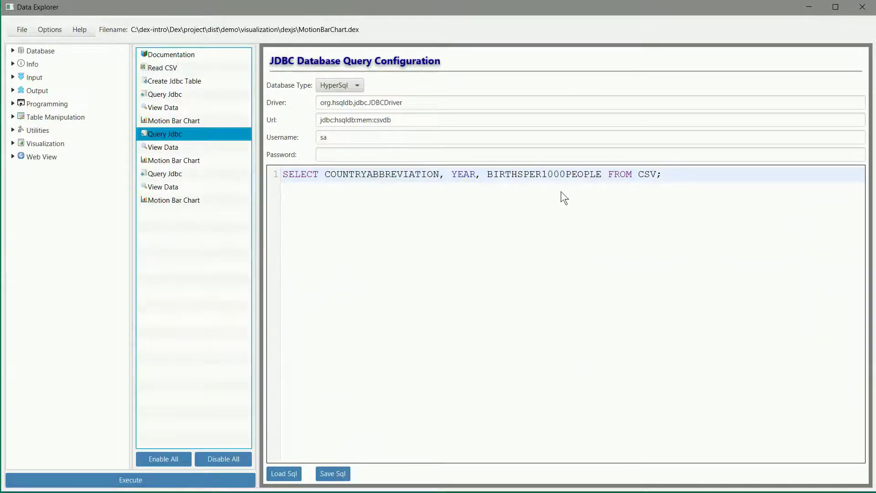
click(168, 161)
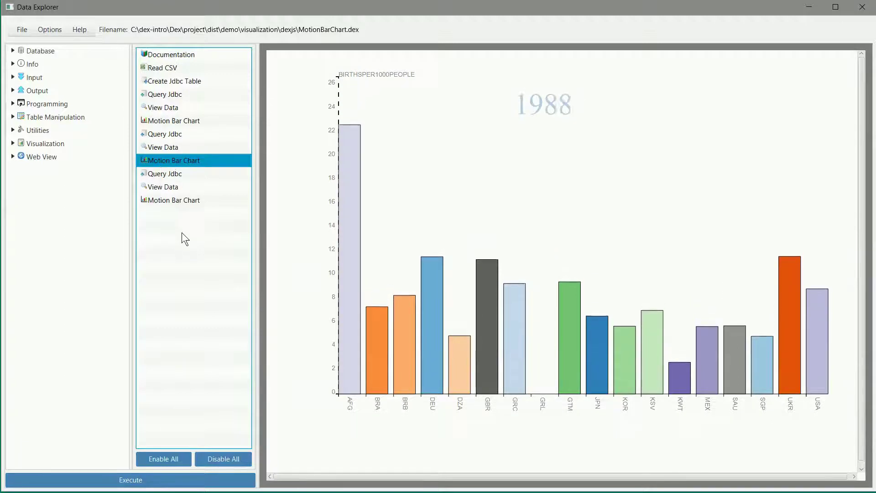
Open the project BubbleChart.dex from the echarts folder of the visualization demos.
click(20, 34)
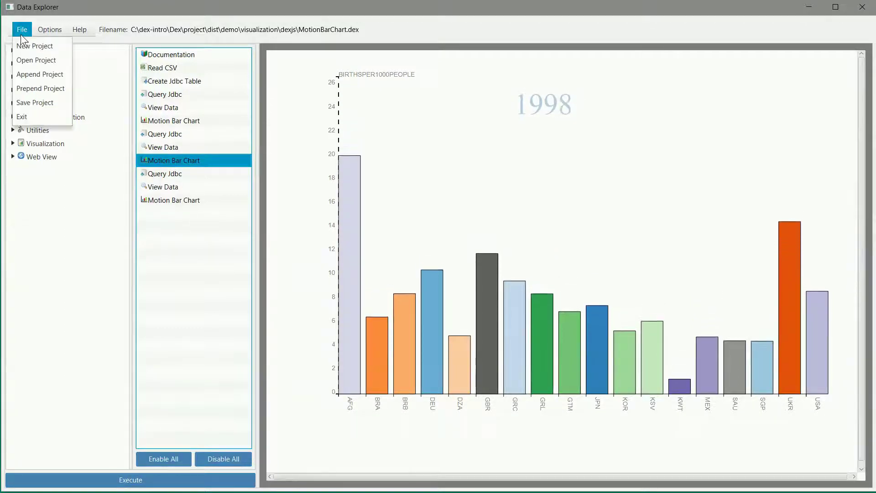
click(28, 58)
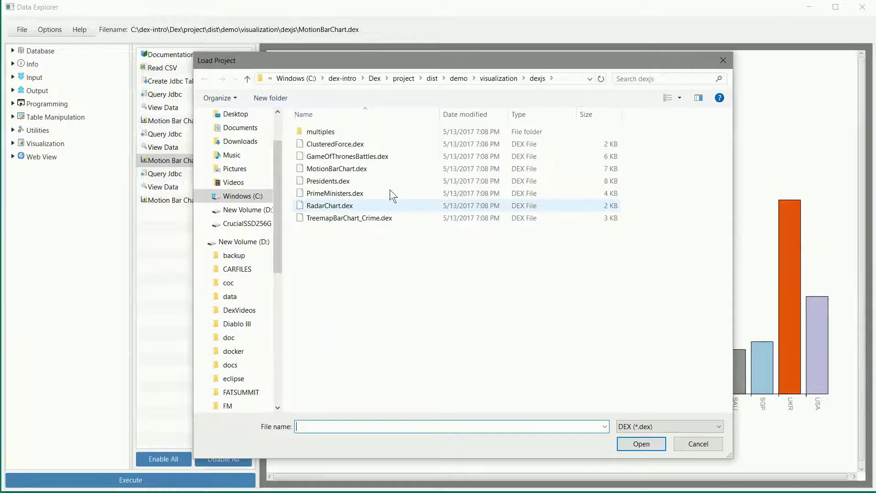
click(492, 77)
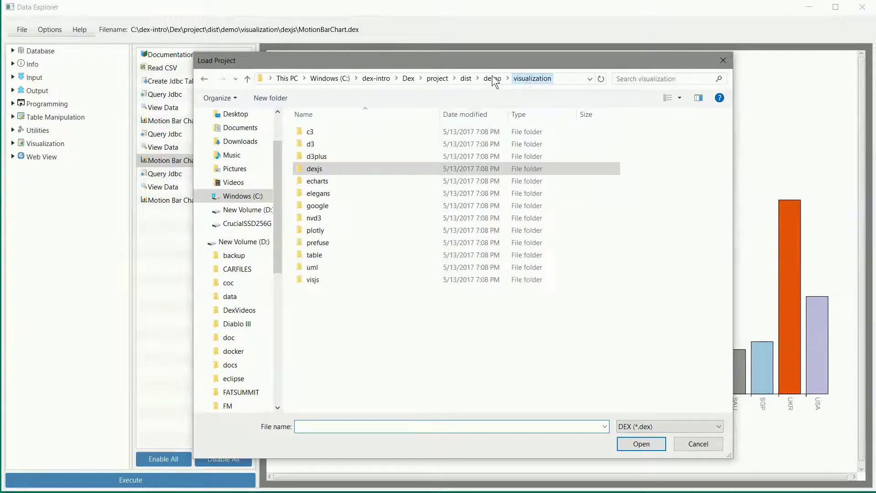
double_click(324, 182)
double_click(330, 130)
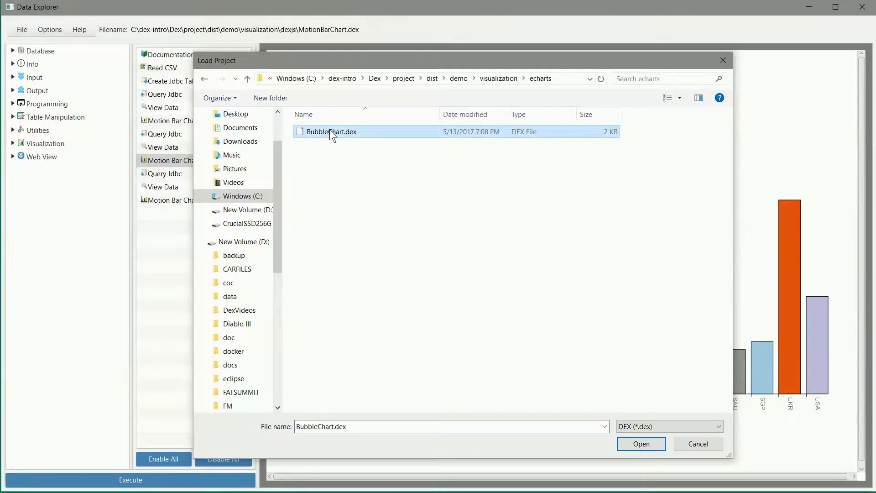
Display the ECharts Bubble Chart component, execute its workflow and dismiss the job report.
click(177, 98)
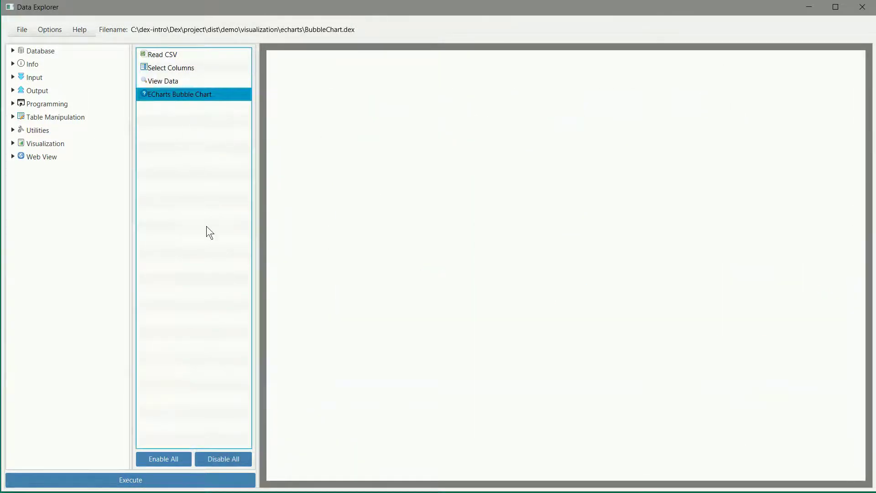
click(189, 484)
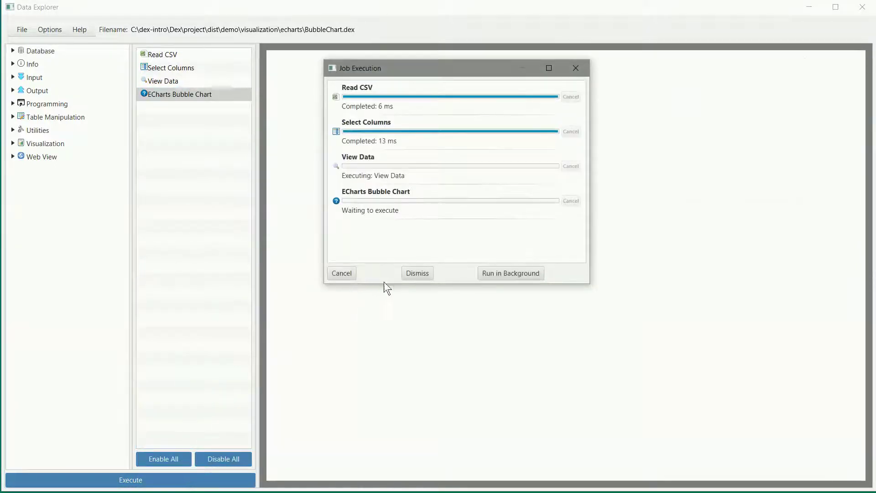
click(417, 272)
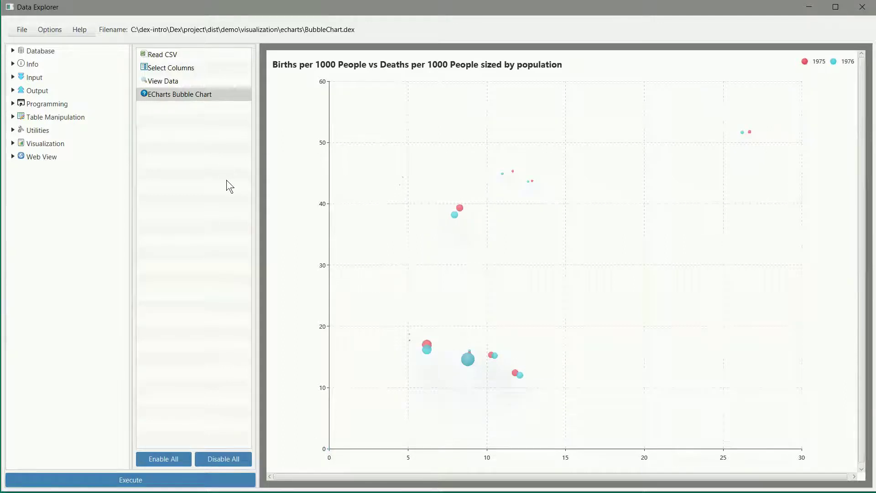
Open the project GoogleTimeline_OJ.dex from the google folder of the visualization demos.
click(20, 31)
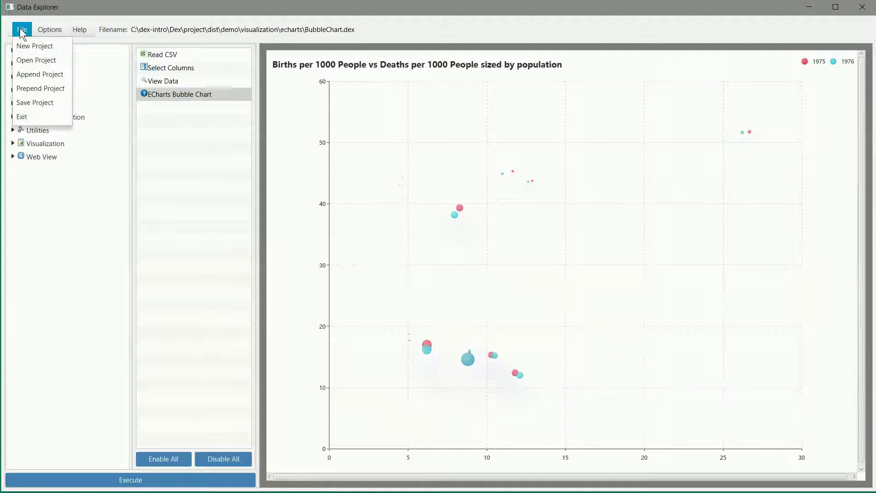
click(24, 60)
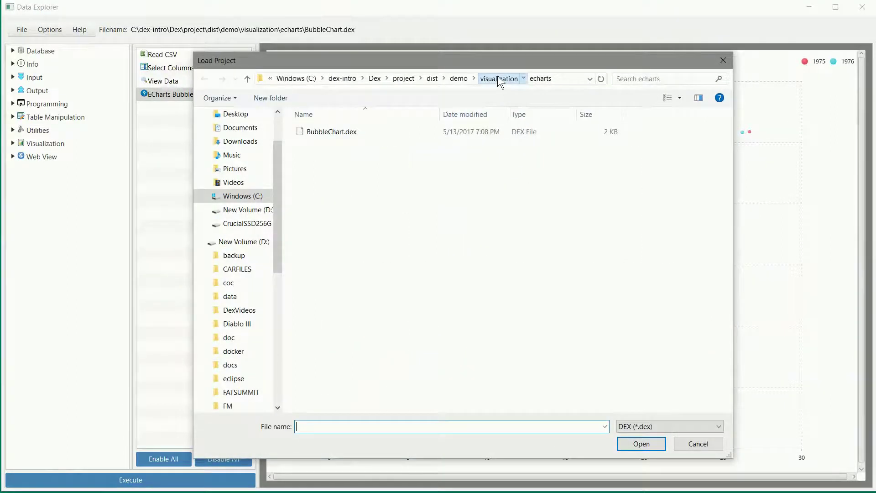
click(498, 77)
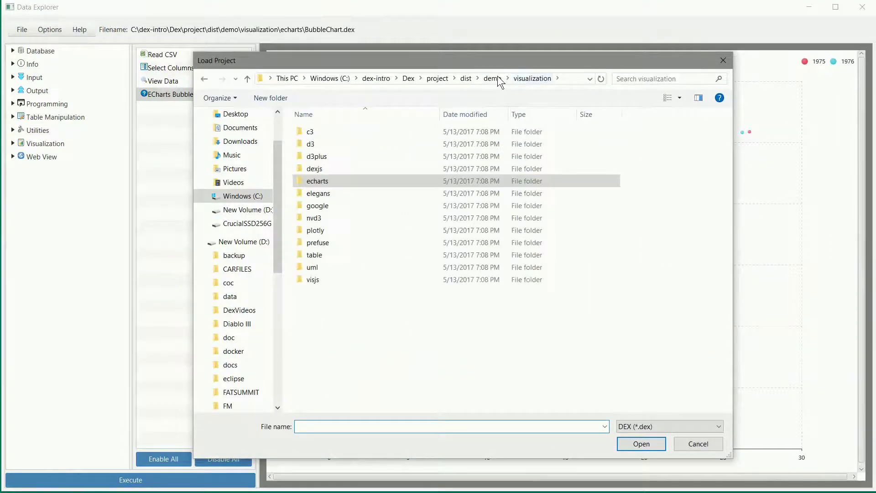
double_click(328, 205)
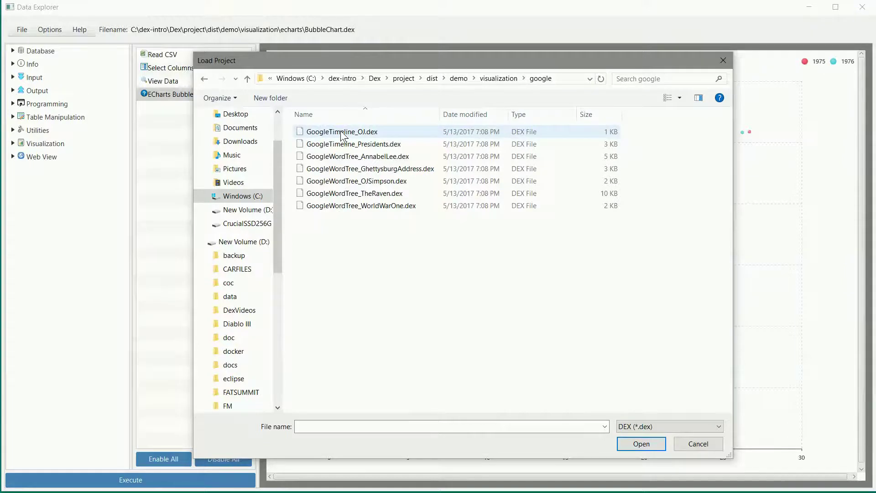
double_click(341, 132)
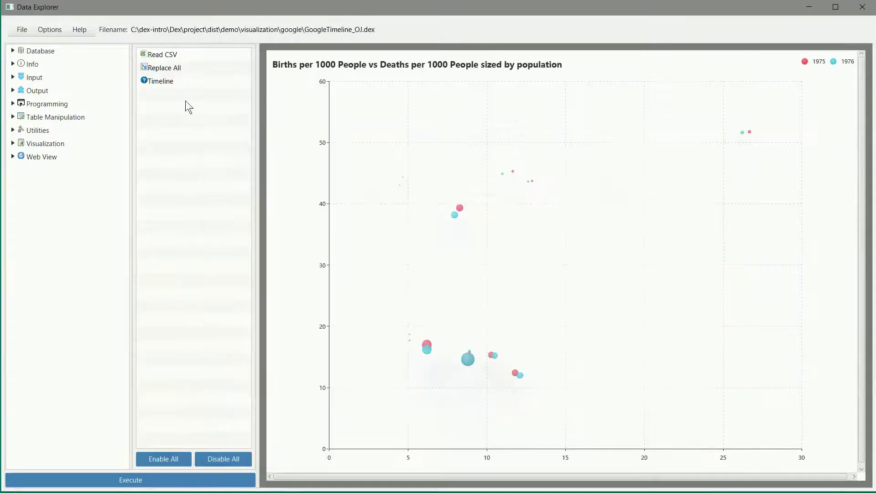
Display the Timeline component, execute its workflow, dismiss the job report and inspect the first trial events.
click(156, 80)
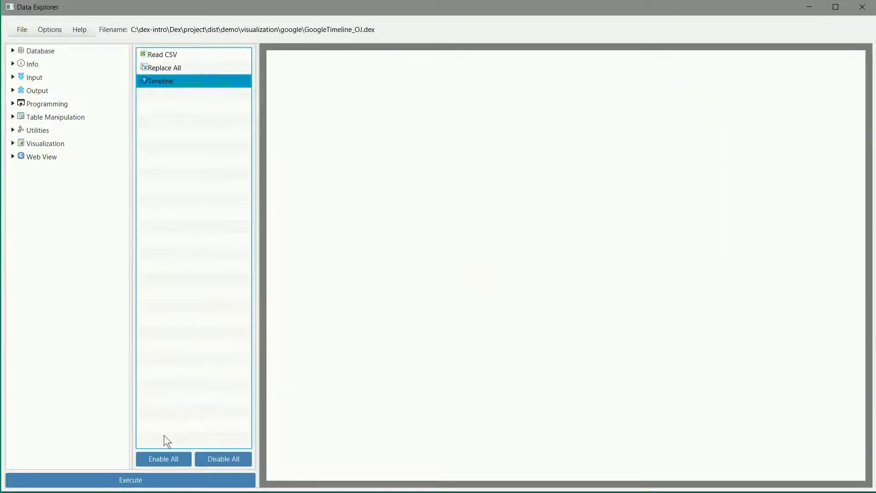
click(207, 478)
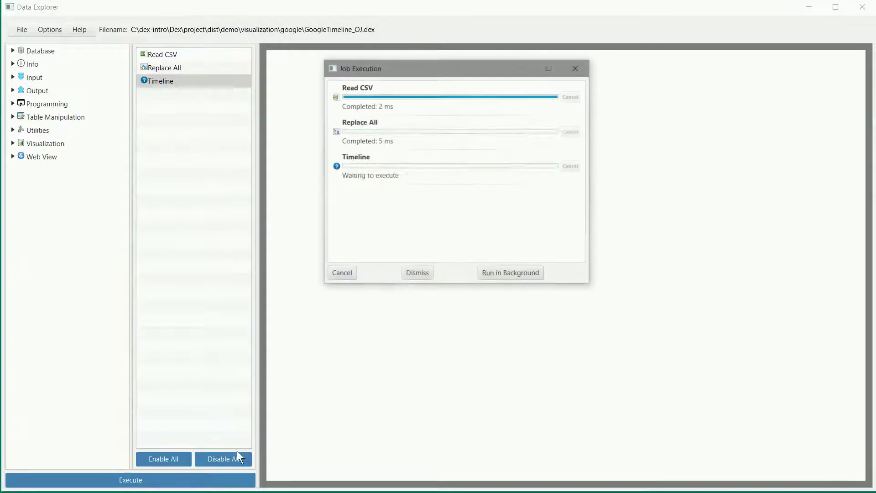
click(420, 272)
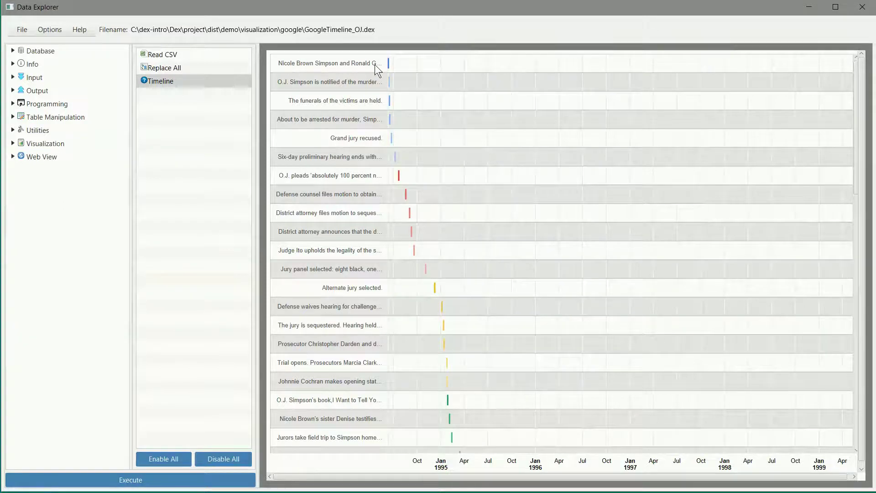
mouse_move(390, 61)
drag(859, 118, 869, 87)
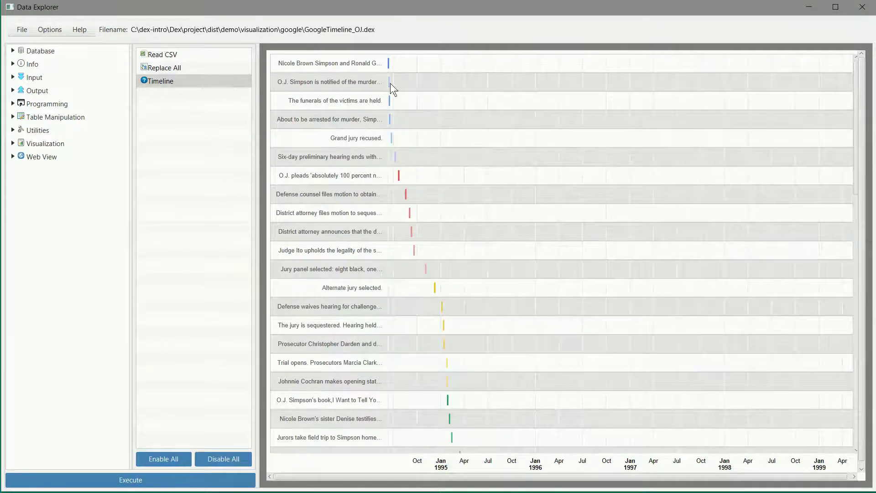
Open the project GoogleWordTree_AnnabelLee.dex from the google demo folder.
click(23, 31)
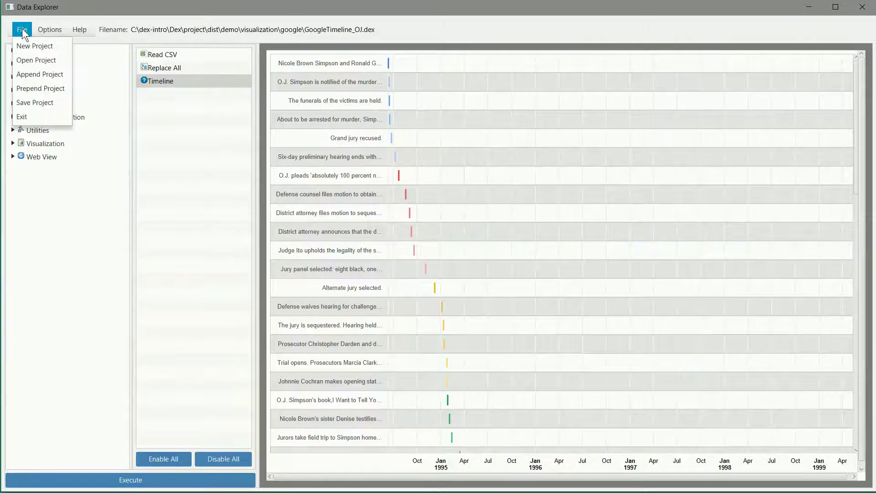
click(23, 60)
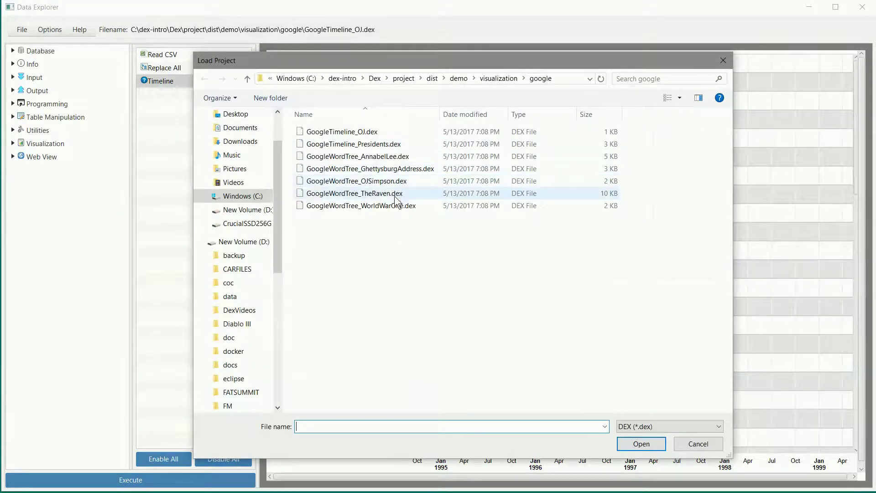
double_click(387, 158)
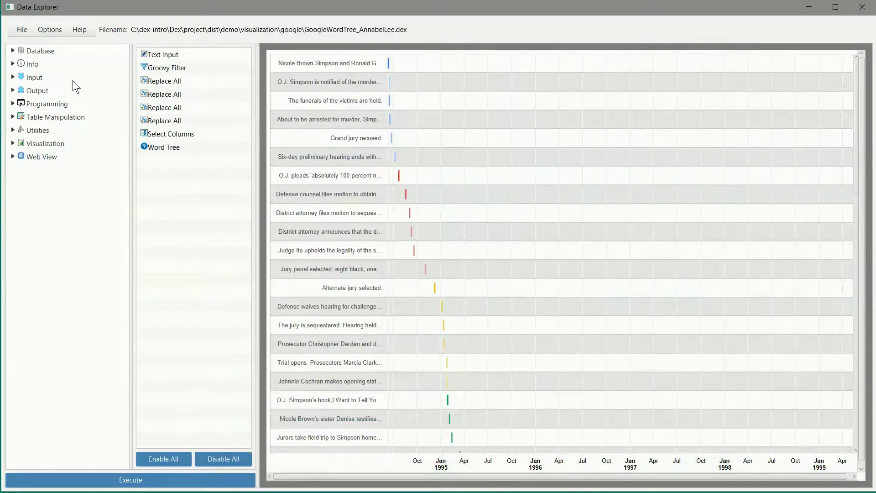
Review the poem in the Text Input configuration and the Groovy Filter expression that keeps only non-empty lines.
click(157, 58)
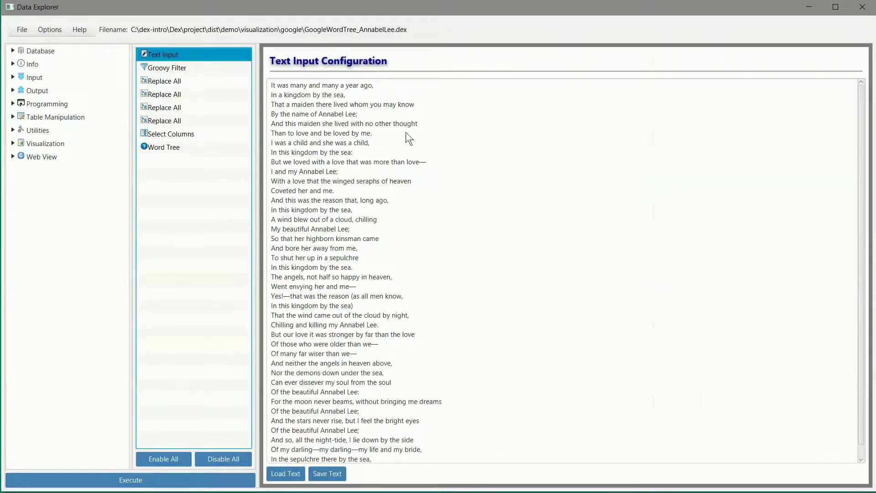
drag(277, 86, 359, 380)
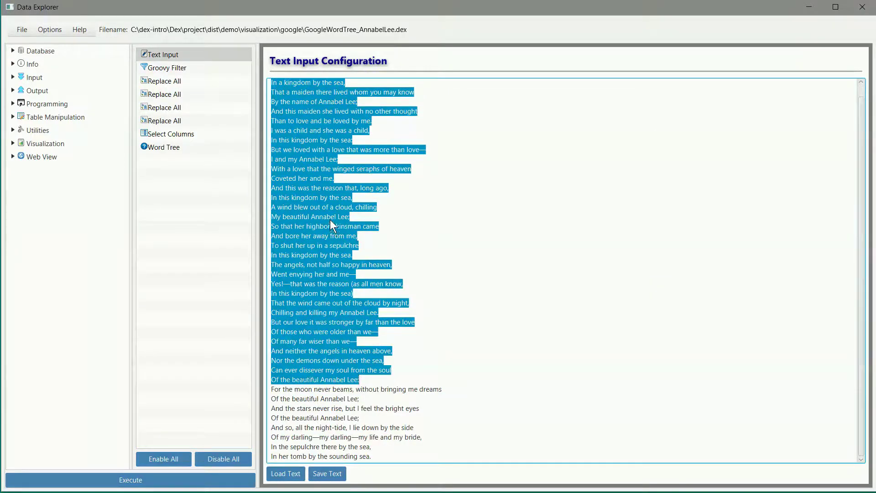
click(330, 220)
click(180, 55)
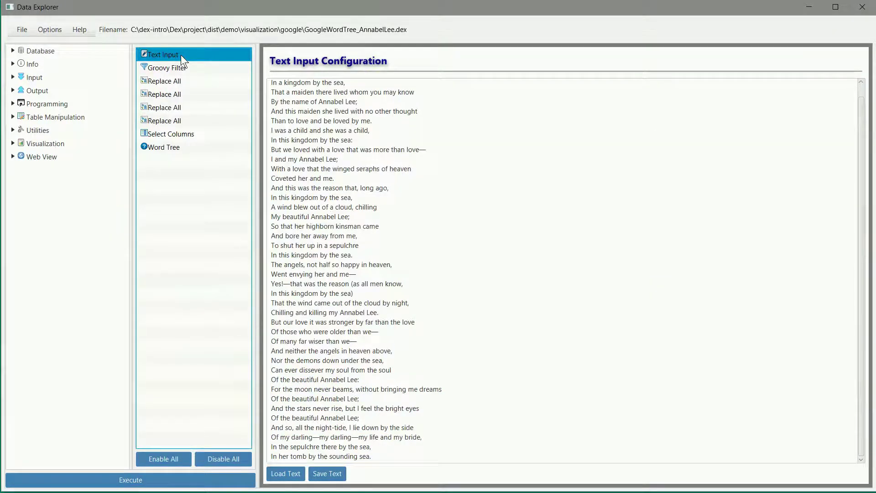
click(179, 68)
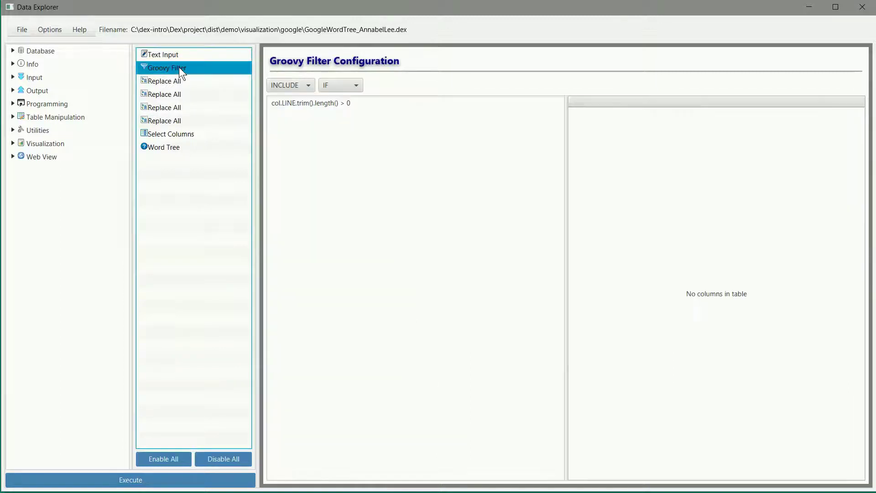
drag(382, 108, 261, 104)
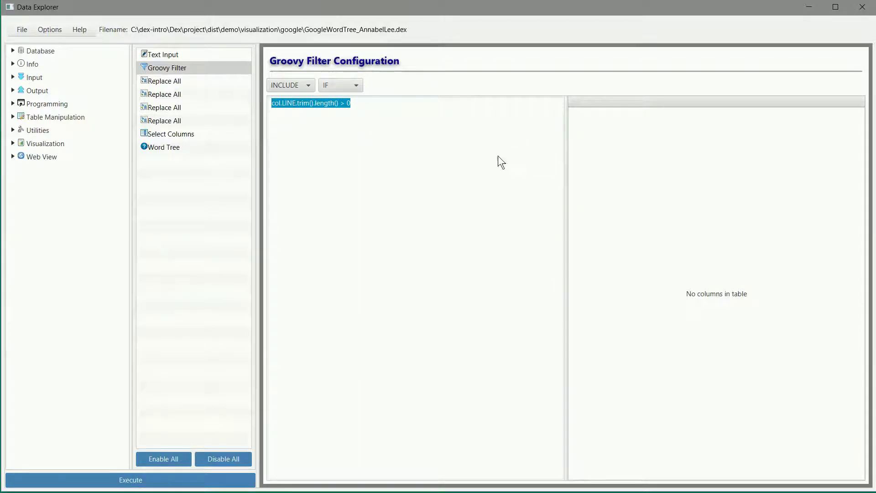
Review the regular expressions of the four Replace All components and the column choice in Select Columns.
click(175, 82)
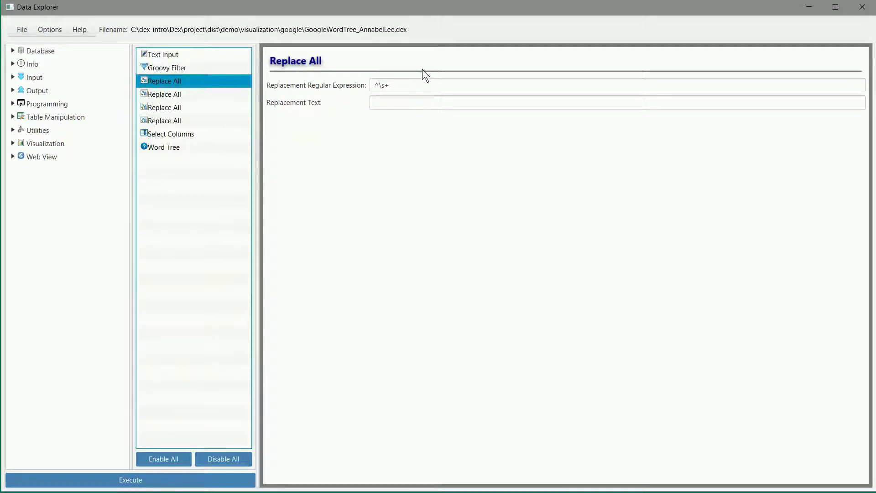
click(167, 97)
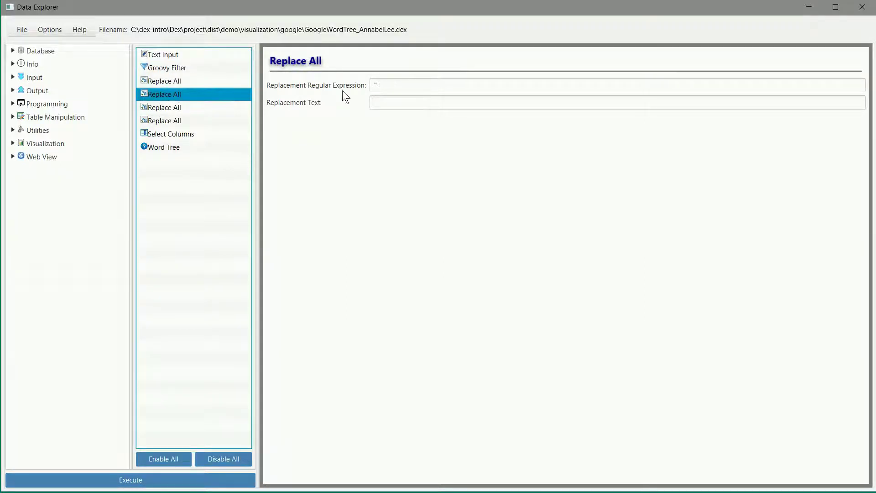
click(212, 107)
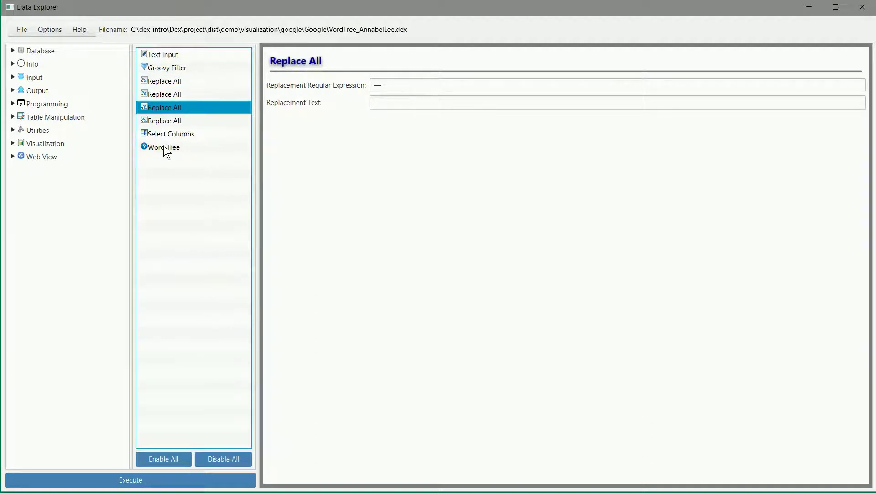
click(166, 123)
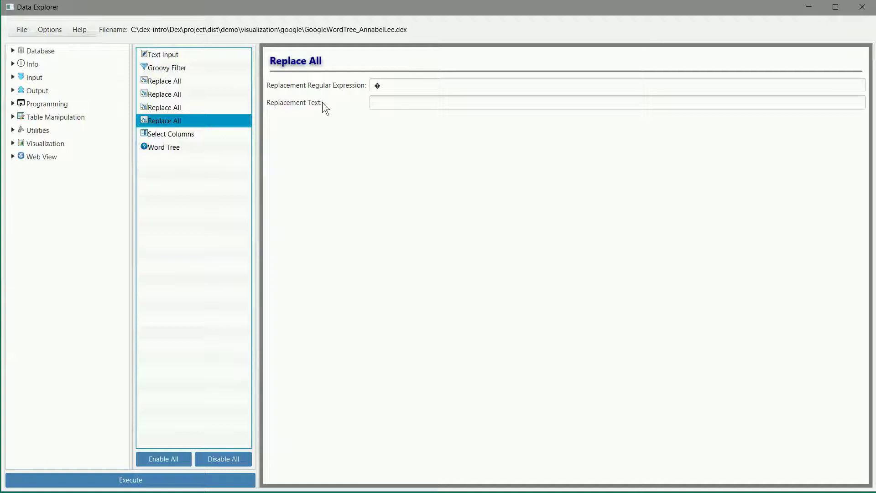
double_click(400, 85)
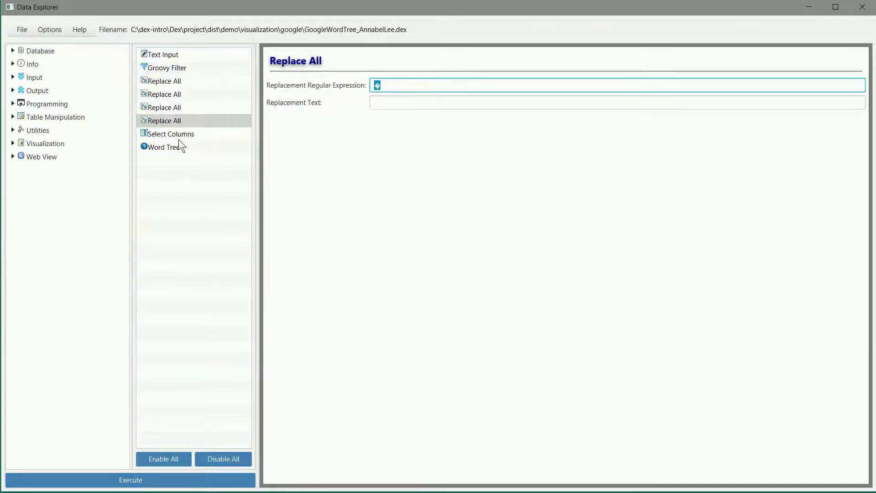
click(172, 134)
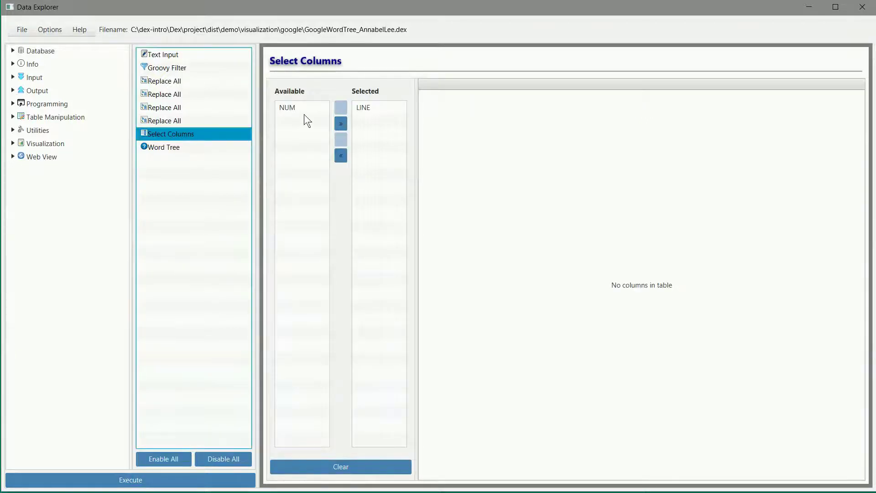
Display the Word Tree component, execute the poem workflow and dismiss the job report.
click(172, 148)
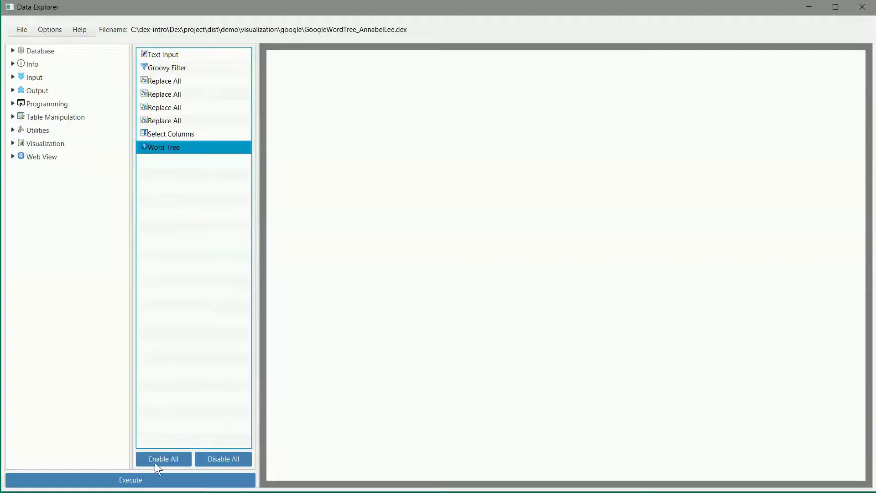
click(160, 482)
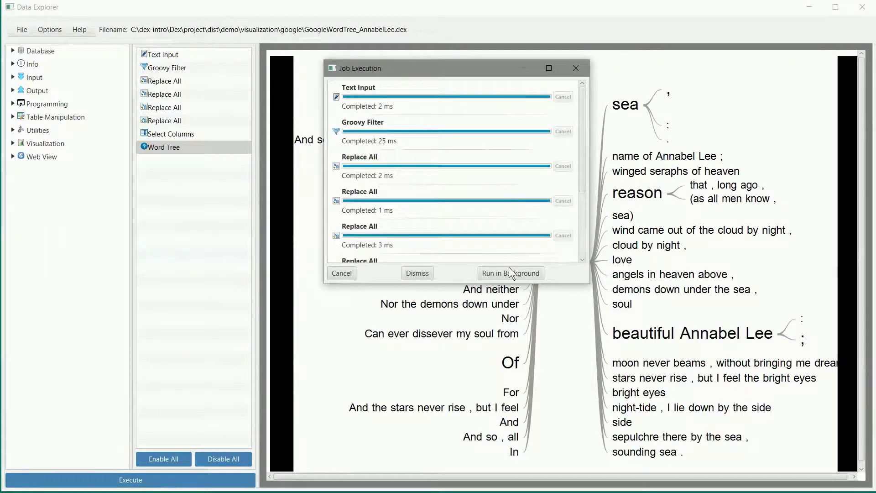
click(411, 273)
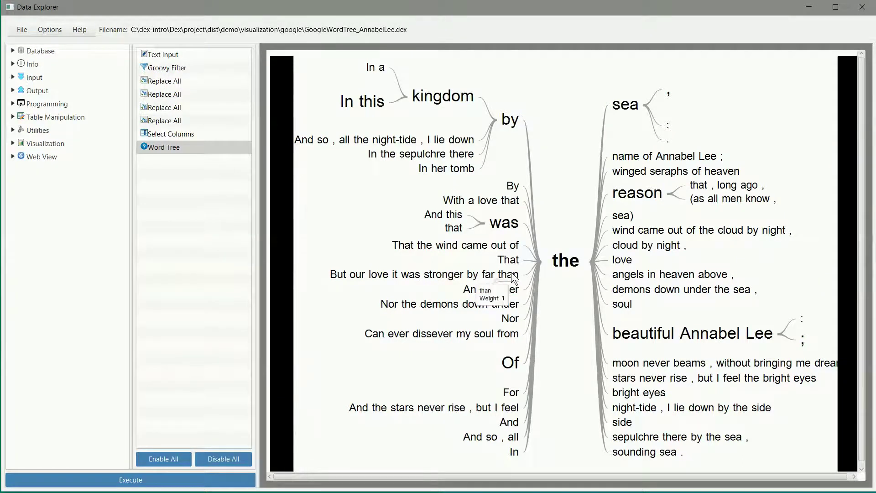
Explore the word tree of the poem by recentring it on "out", "of", "A", "out" again and "cloud".
mouse_move(615, 264)
mouse_move(720, 335)
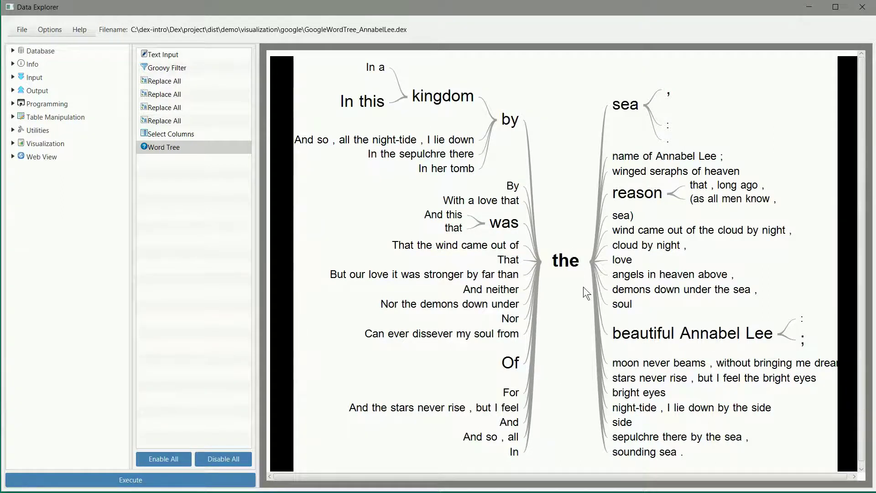
click(499, 246)
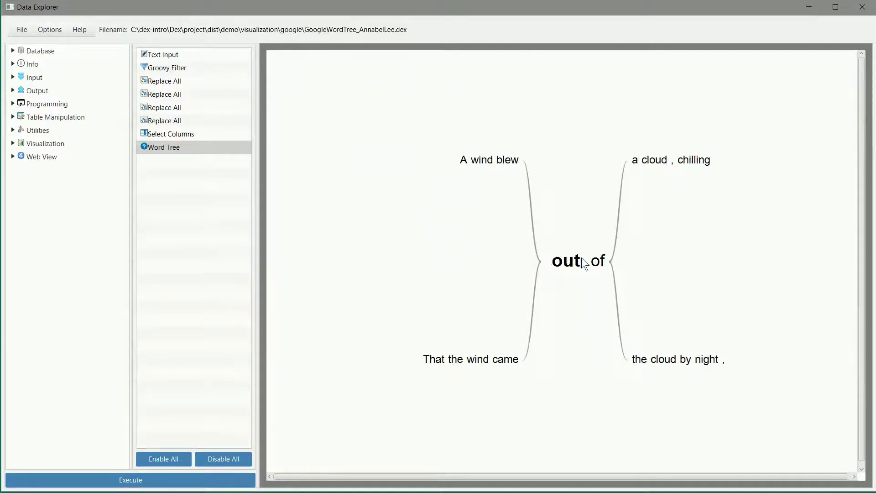
click(598, 261)
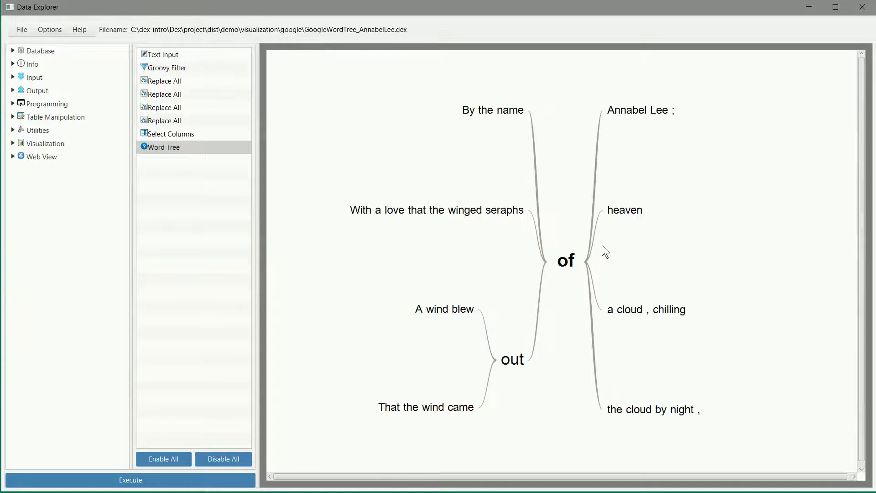
click(419, 310)
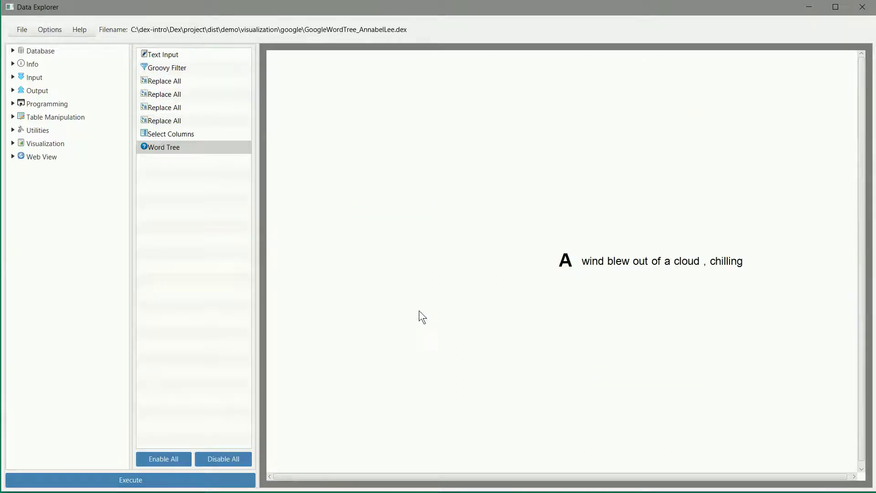
click(644, 261)
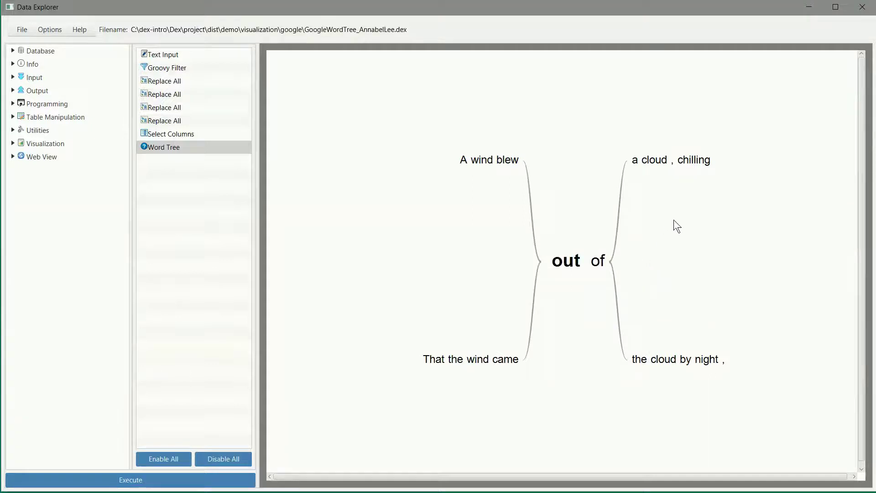
click(672, 357)
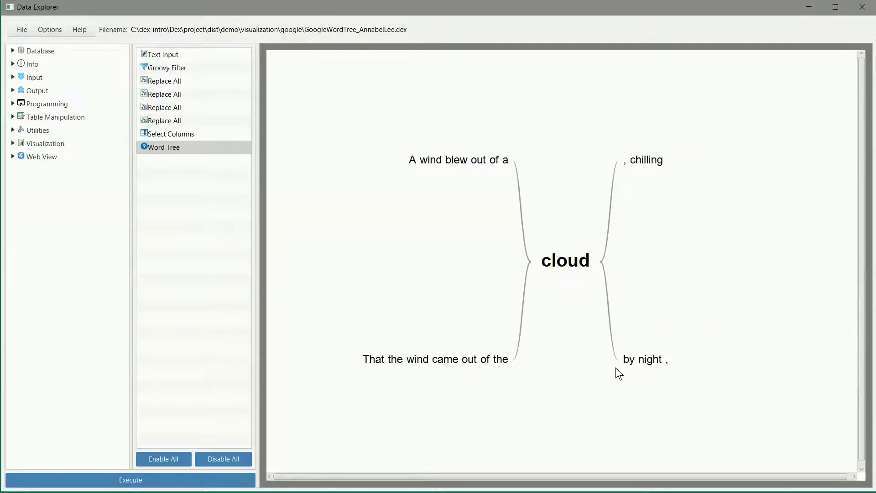
Recentre the word tree on "the" and open the project BubbleChart_SalesData.dex from the nvd3 visualization demos.
click(395, 360)
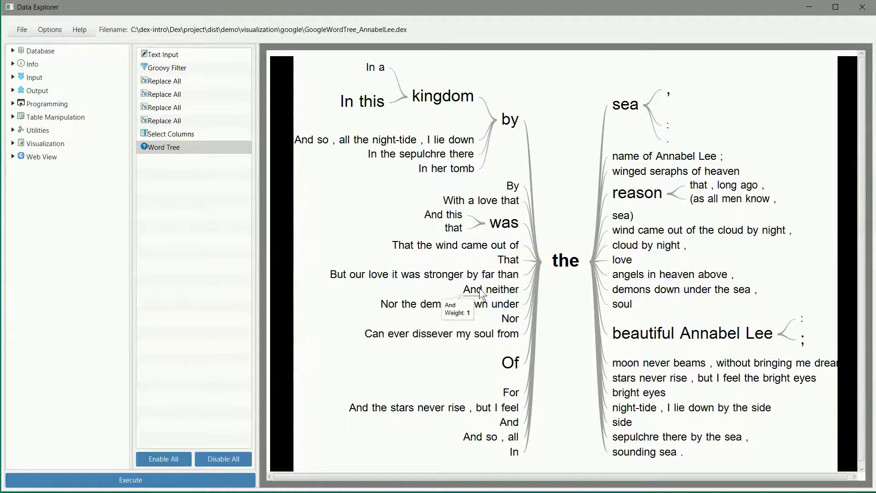
click(18, 32)
click(26, 57)
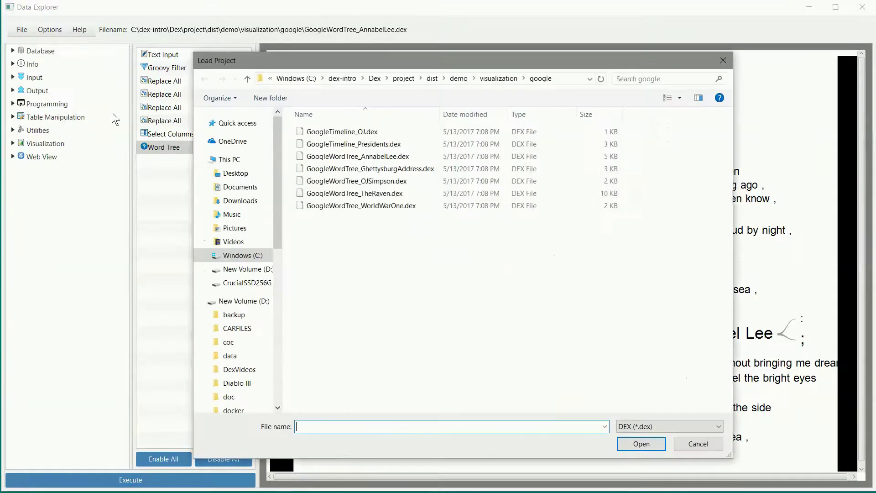
click(497, 81)
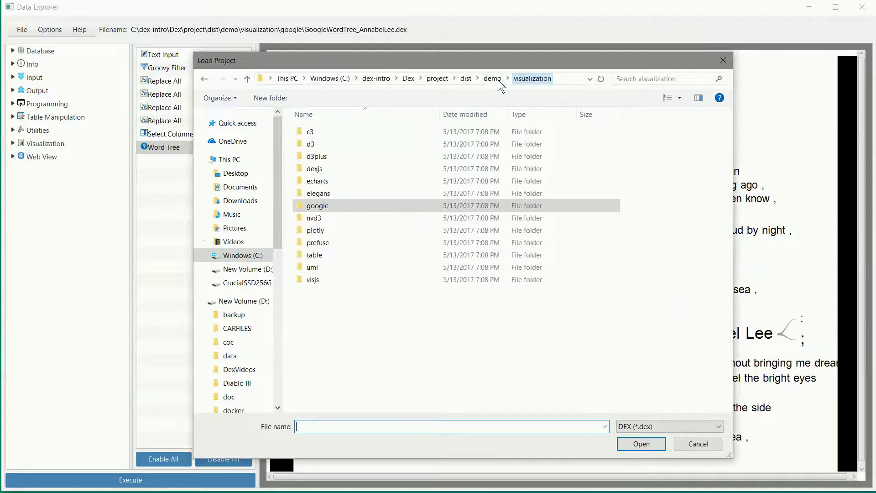
double_click(324, 217)
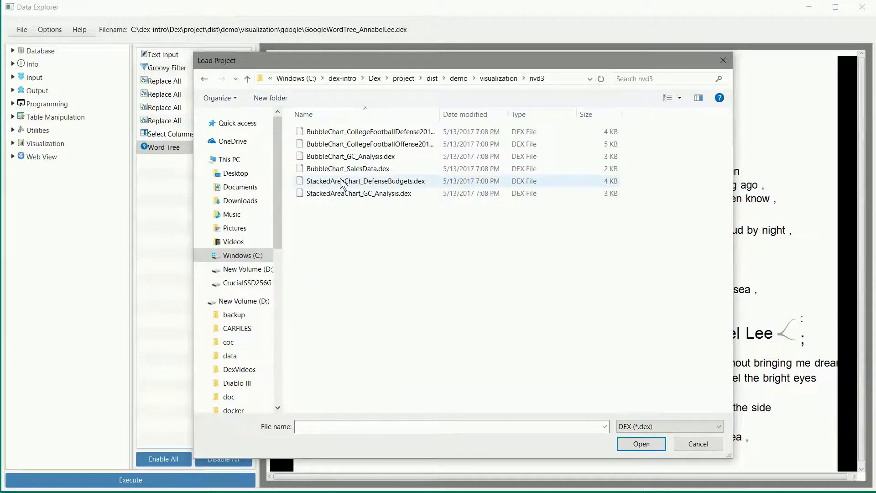
double_click(343, 170)
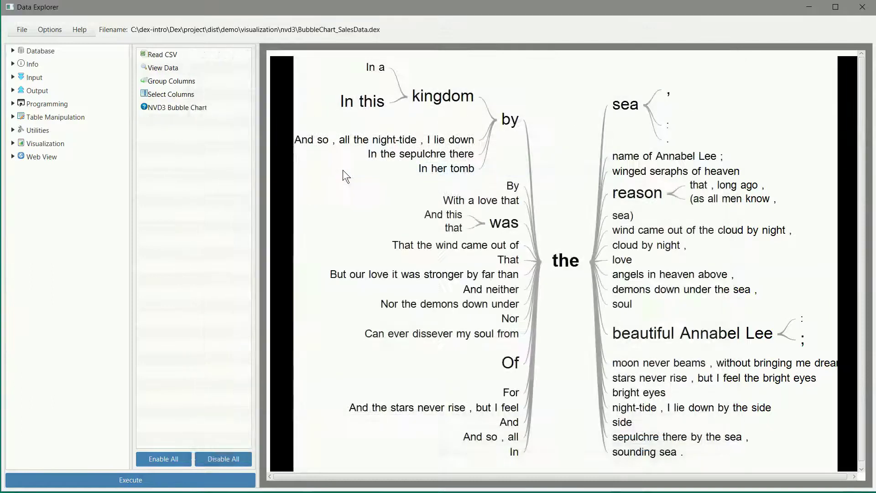
Display the NVD3 Bubble Chart component, execute the sales data workflow and dismiss the job report.
click(168, 107)
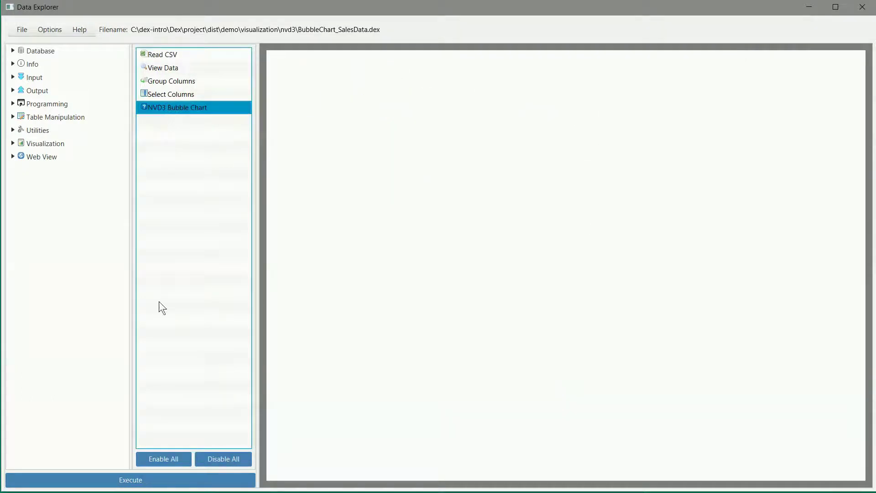
click(173, 481)
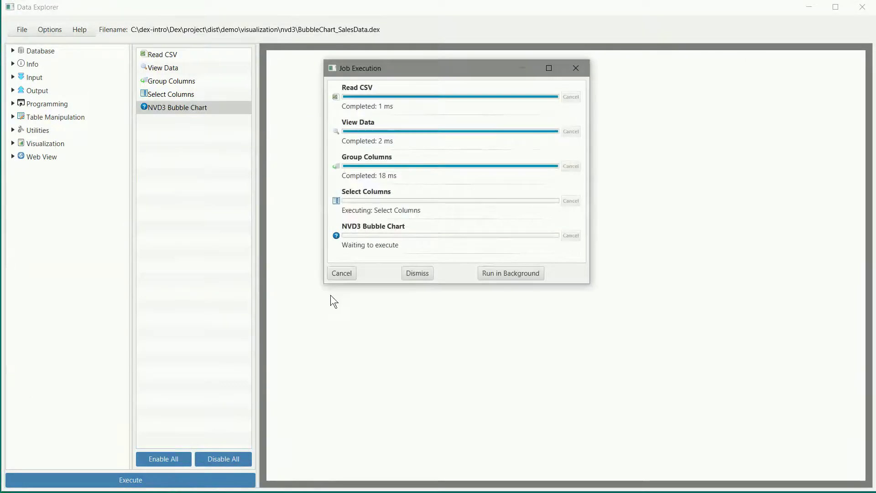
click(423, 273)
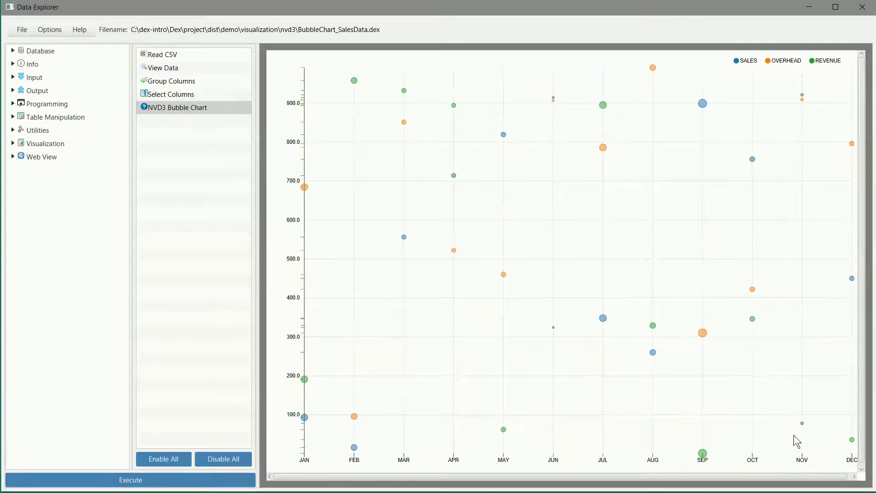
Inspect individual bubbles, isolate the REVENUE series by hiding SALES and OVERHEAD, and restore all series.
mouse_move(340, 453)
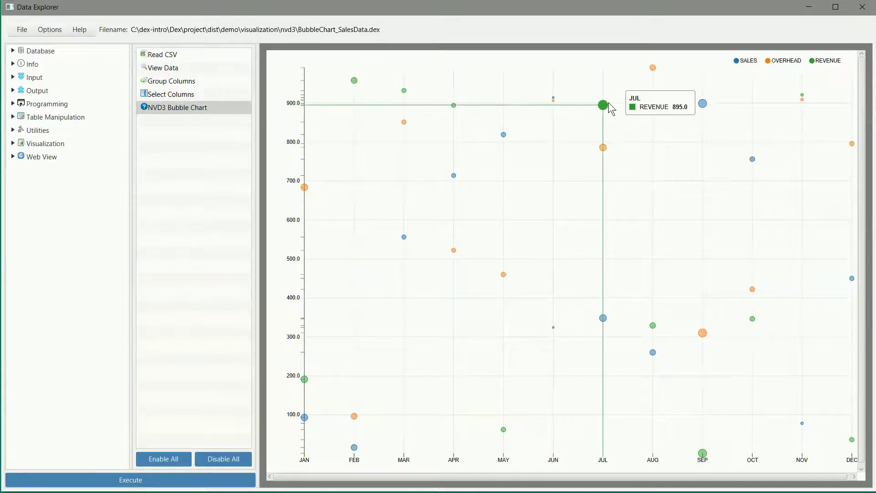
mouse_move(703, 111)
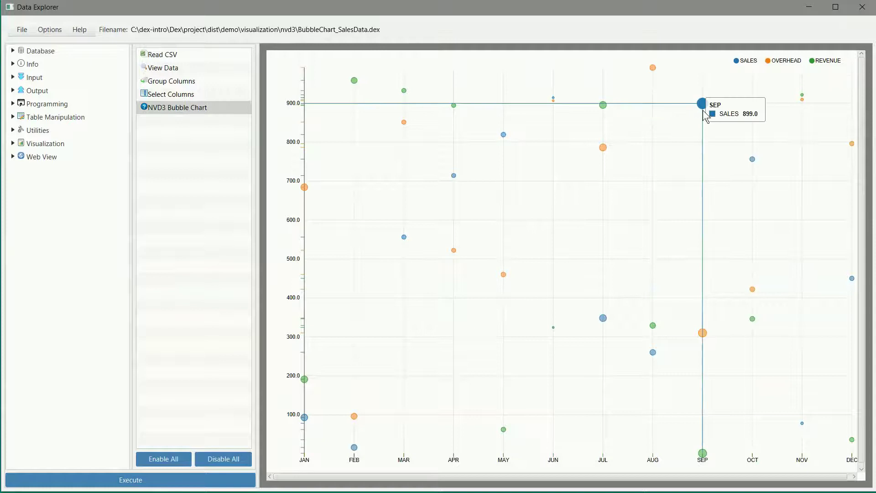
click(743, 63)
click(767, 64)
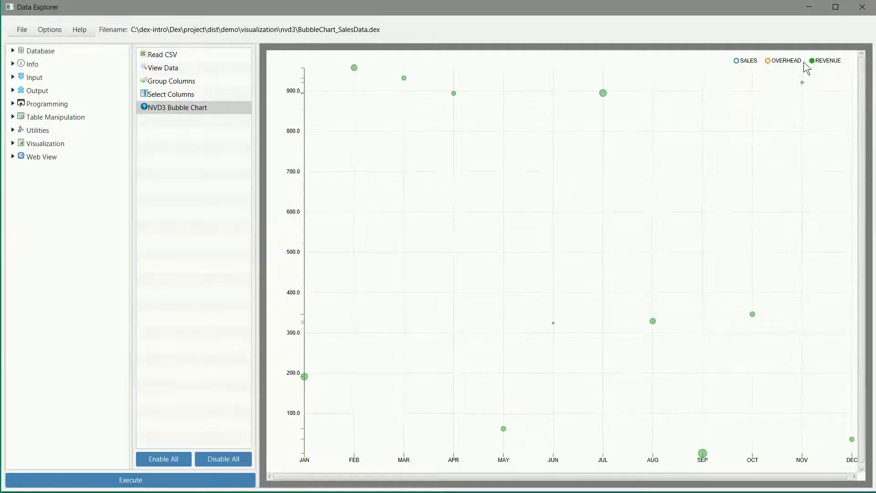
click(813, 64)
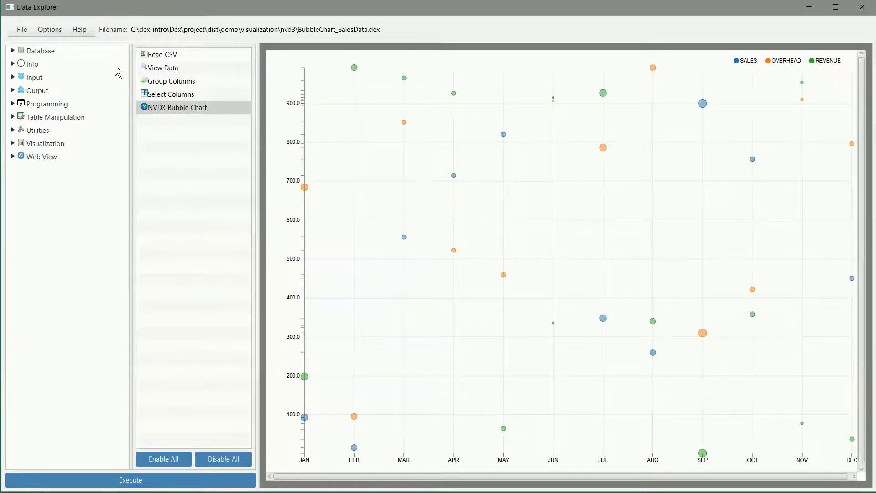
Open the project StackedAreaChart_DefenseBudgets.dex from the nvd3 demo folder.
click(21, 31)
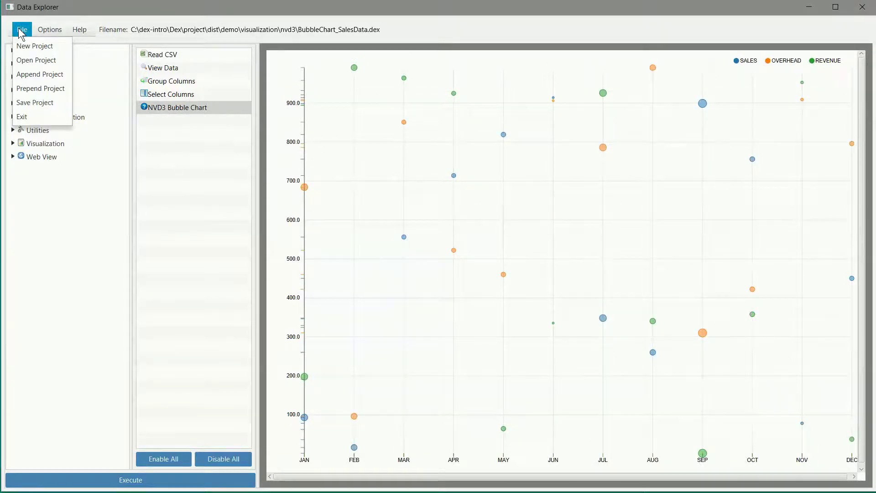
click(28, 60)
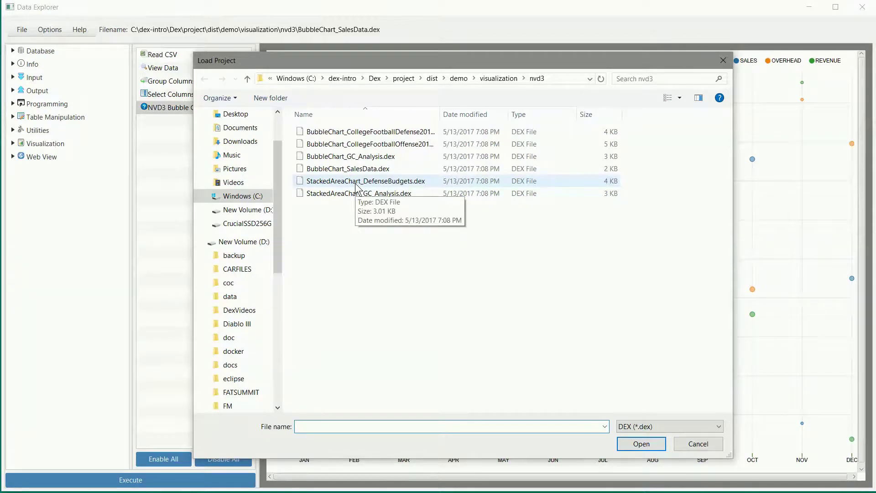
double_click(356, 184)
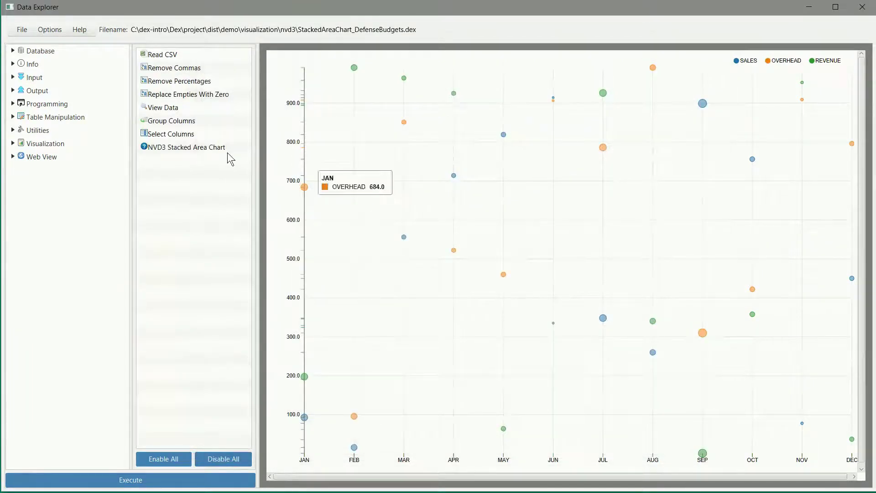
Display the NVD3 Stacked Area Chart component, execute the defense budgets workflow and dismiss the job report.
click(189, 146)
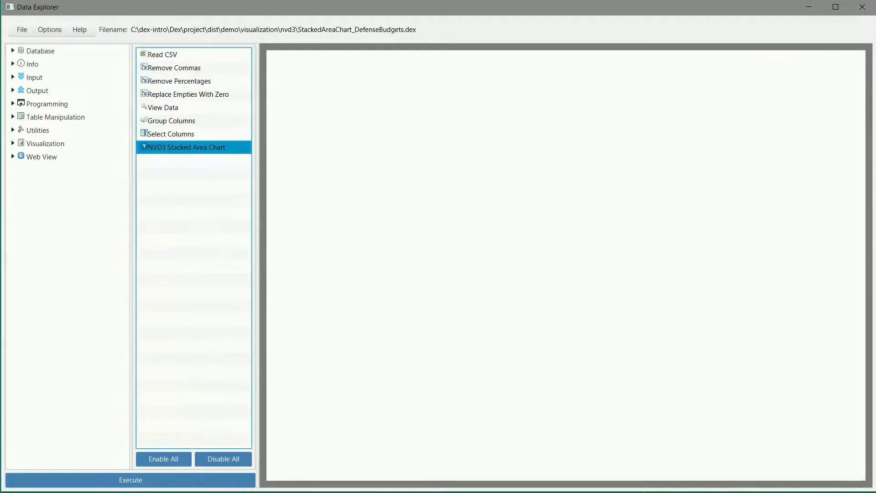
click(187, 479)
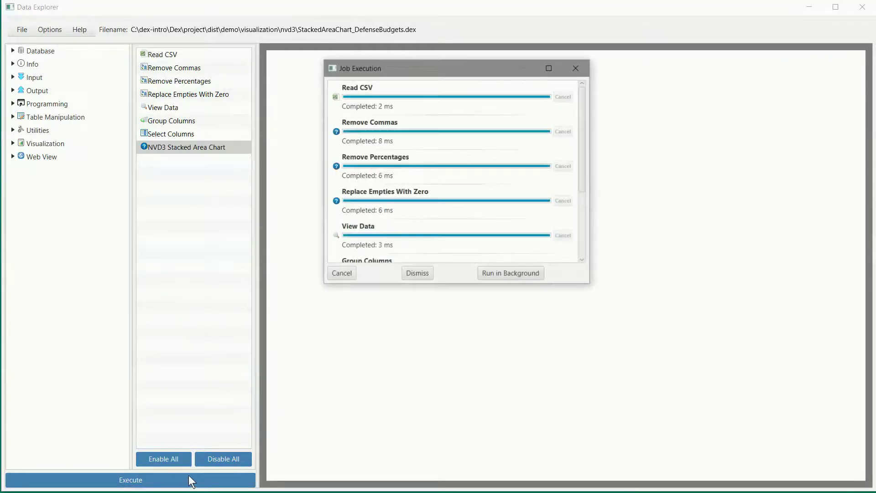
click(421, 272)
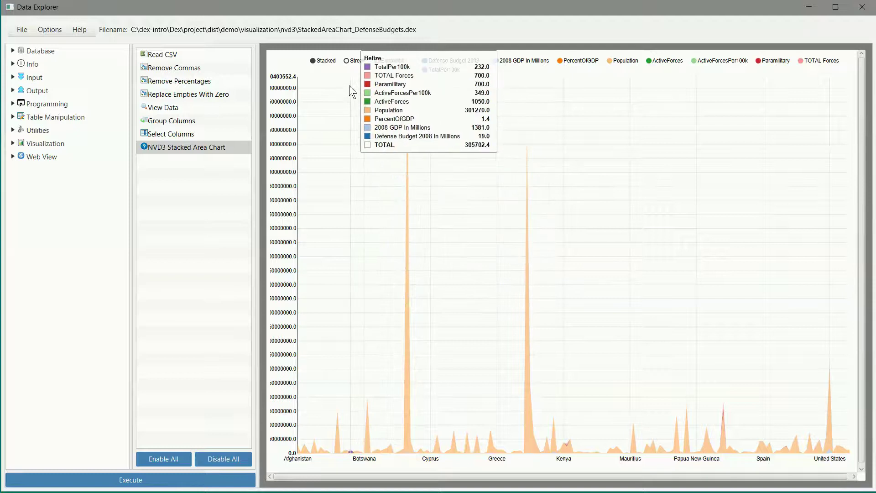
Hide the Population, Paramilitary, TOTAL Forces, ActiveForcesPer100k and 2008 GDP In Millions series in Stream mode, and switch the chart to Expanded mode.
click(347, 62)
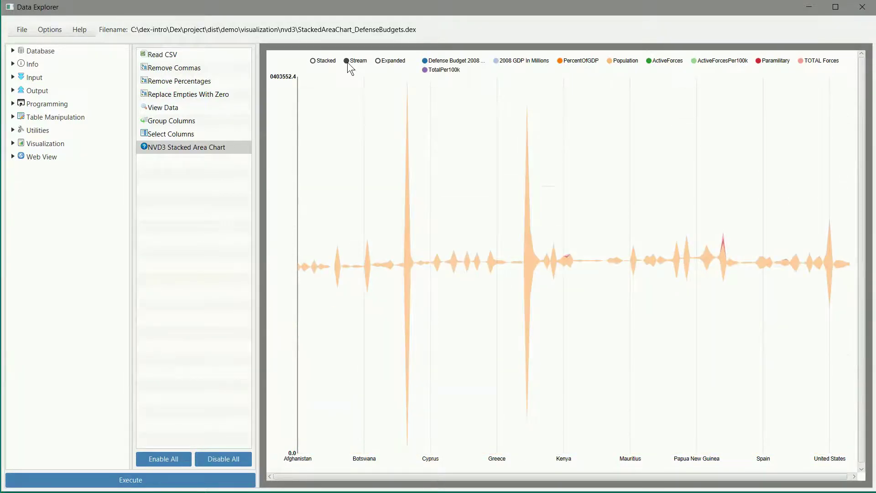
click(611, 61)
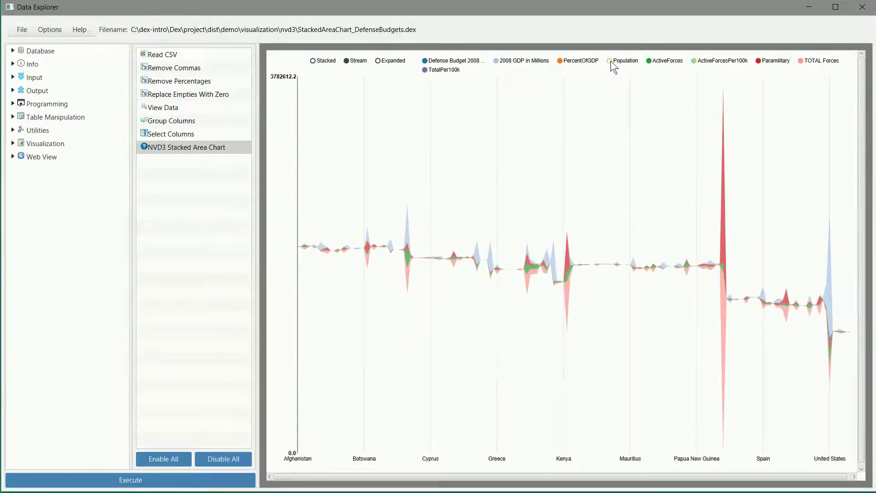
mouse_move(641, 117)
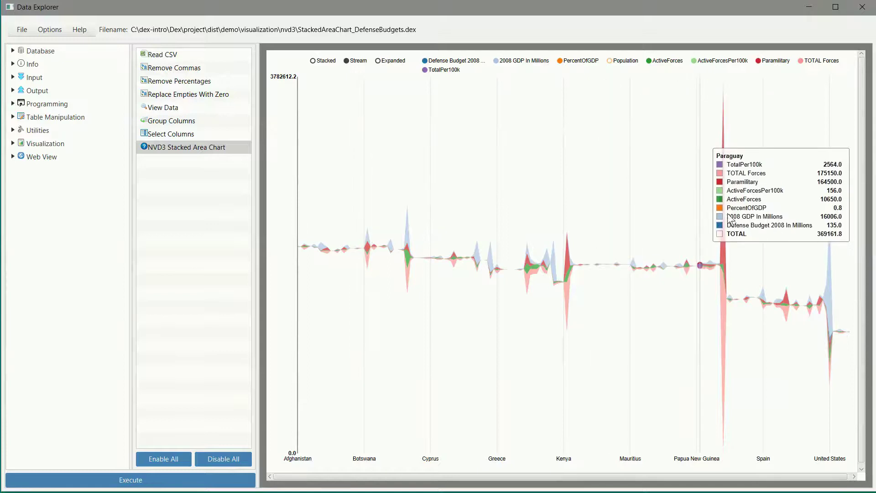
click(759, 62)
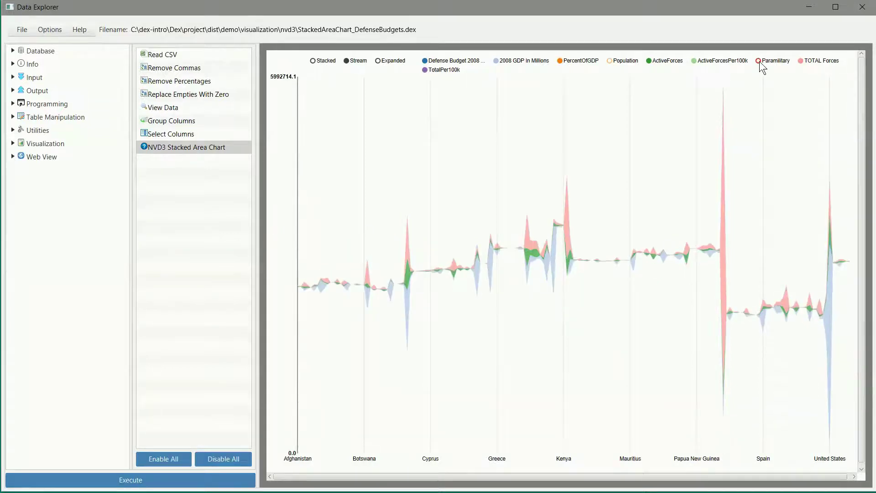
click(800, 61)
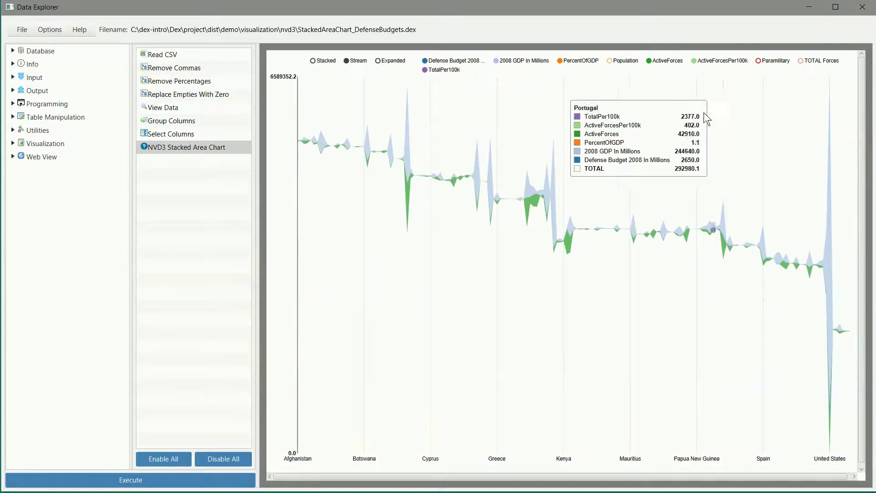
click(695, 61)
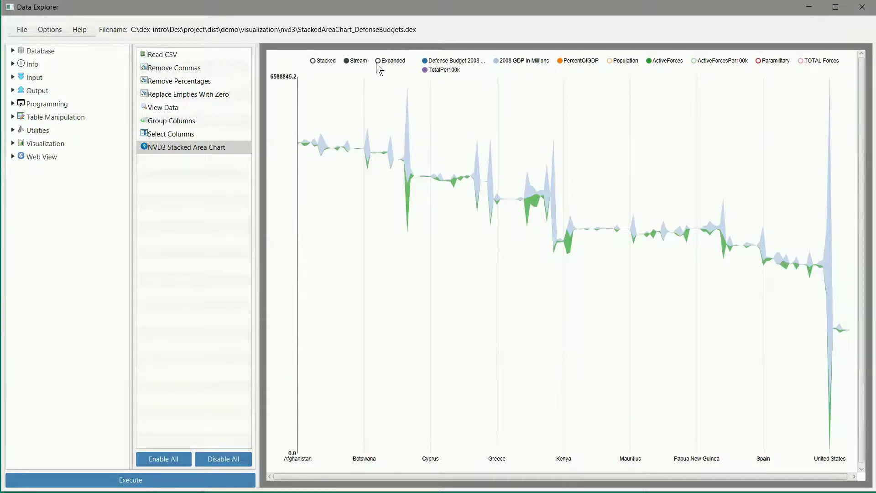
click(497, 61)
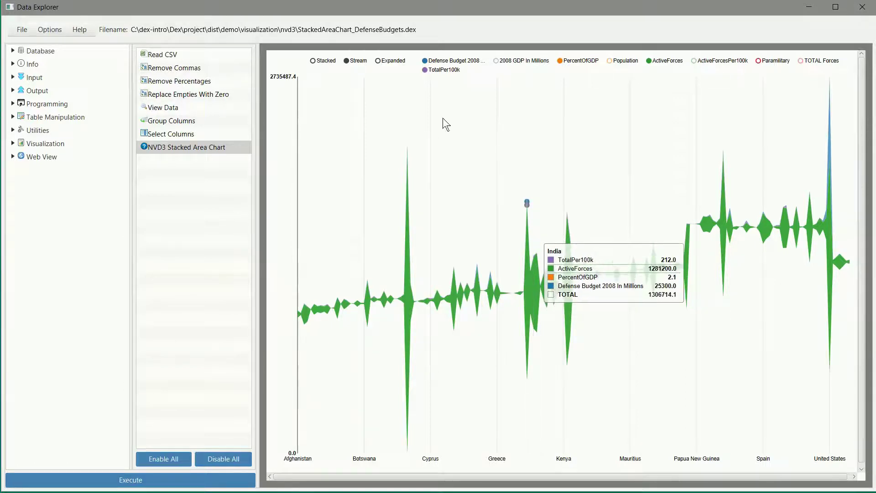
click(378, 63)
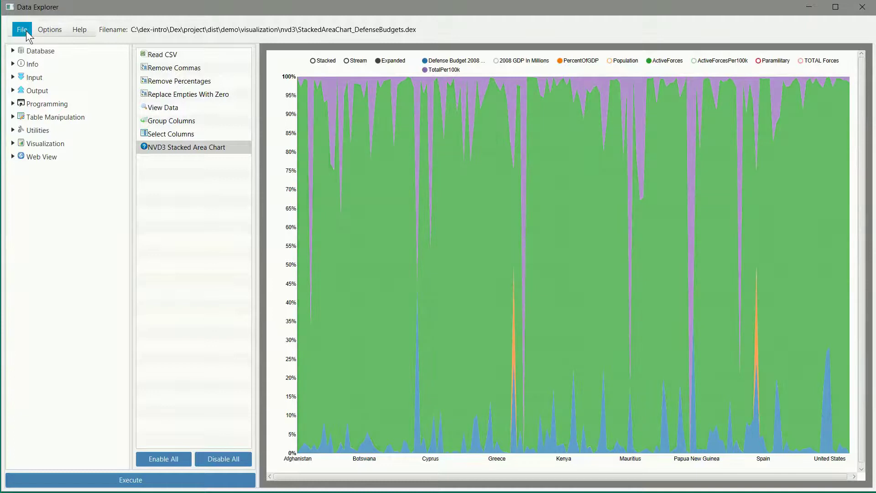
Open the project WorldPopulation.dex from the plotly folder of the visualization demos.
click(22, 29)
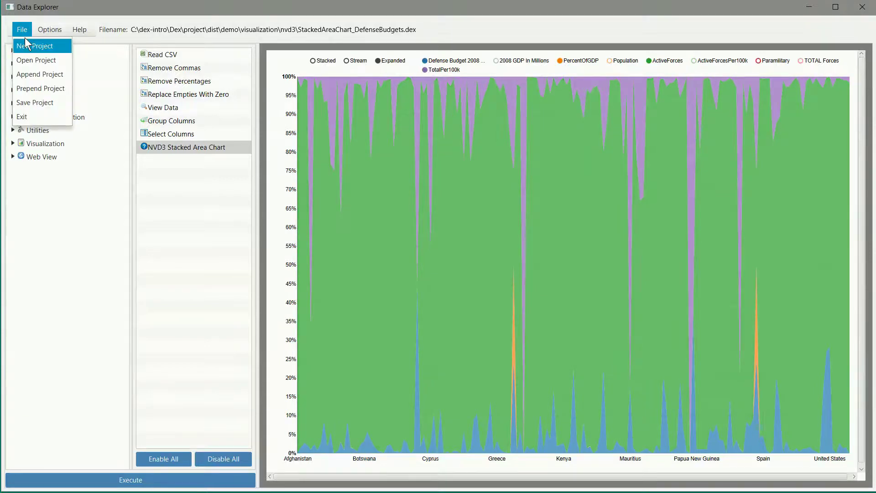
click(31, 61)
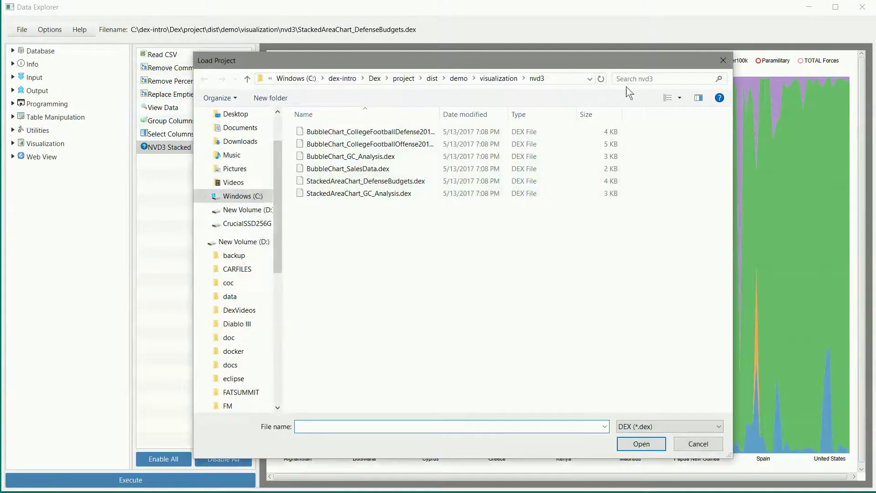
click(497, 79)
click(495, 77)
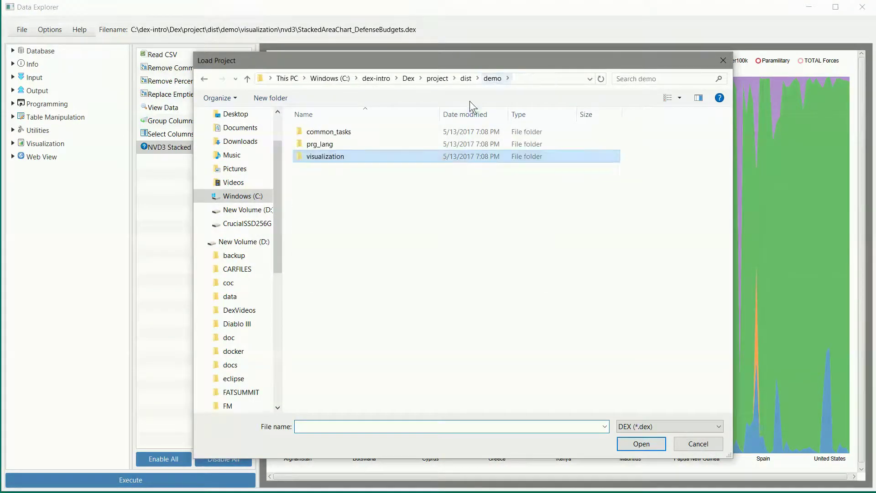
double_click(335, 157)
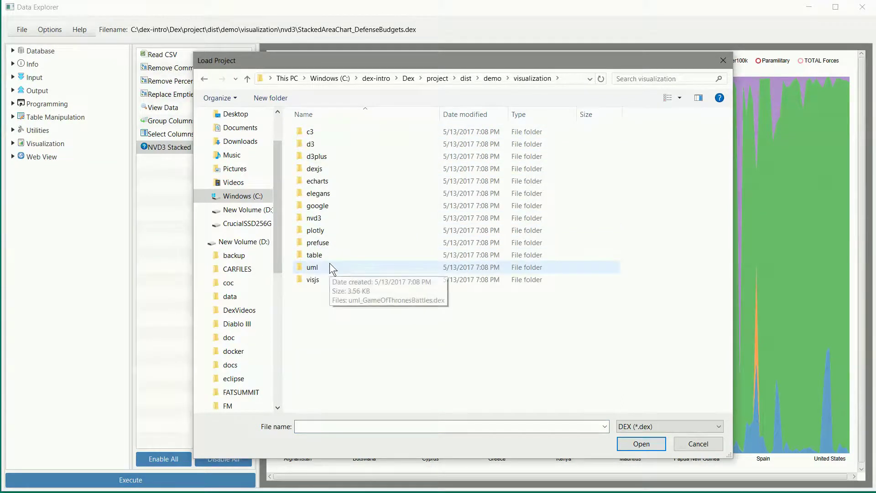
double_click(324, 231)
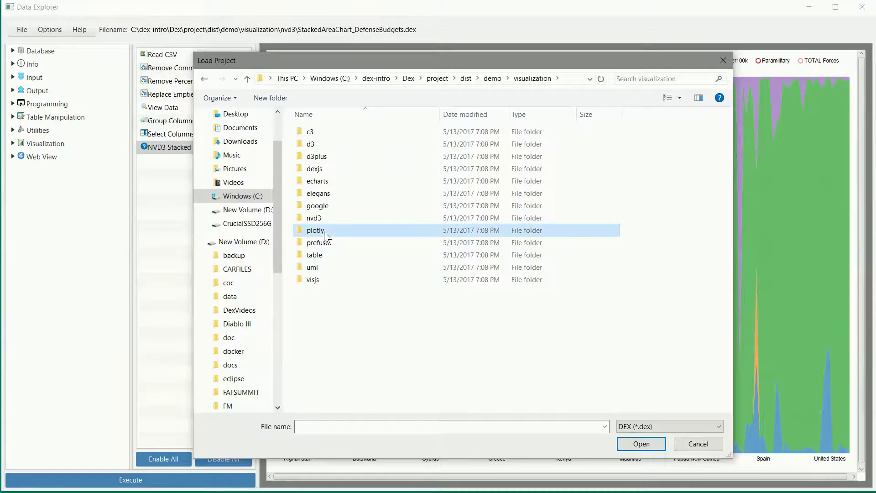
double_click(368, 136)
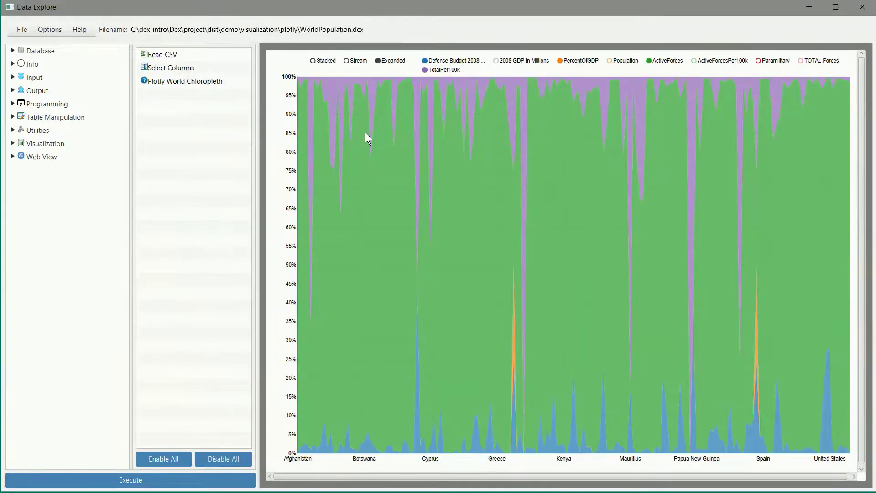
Display the Plotly World Chloropleth component, execute the world population workflow and dismiss the job report.
click(186, 82)
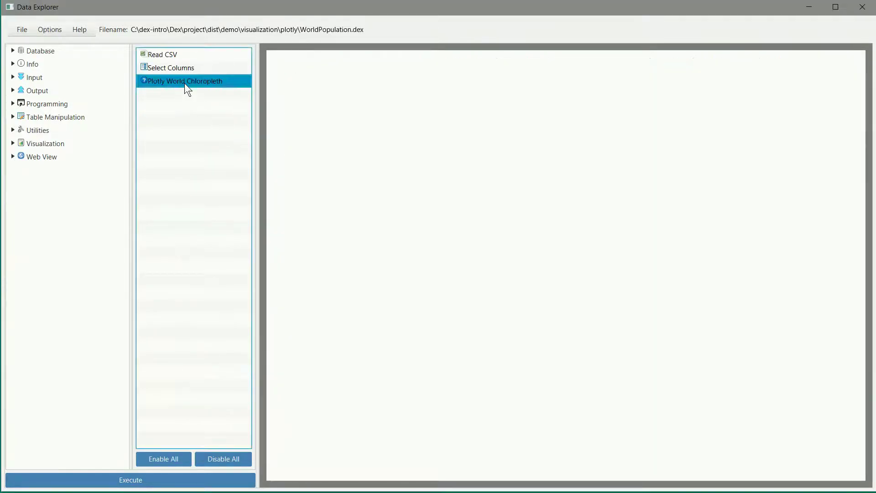
click(198, 478)
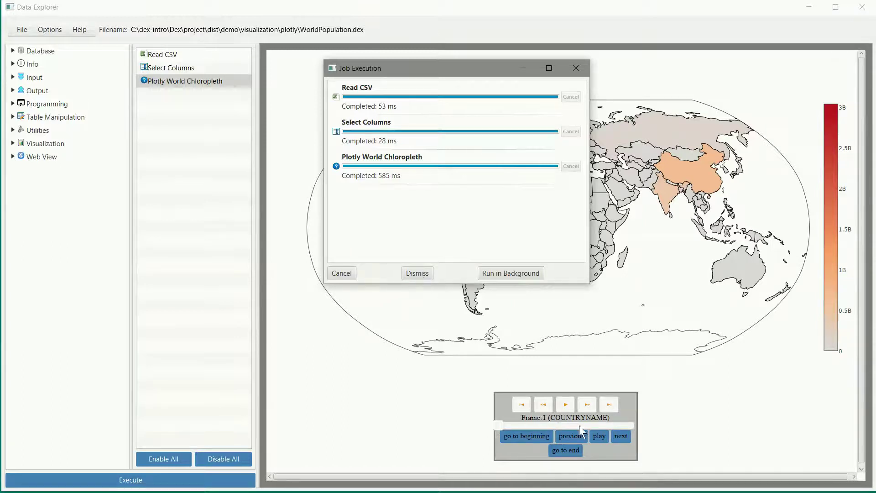
click(418, 273)
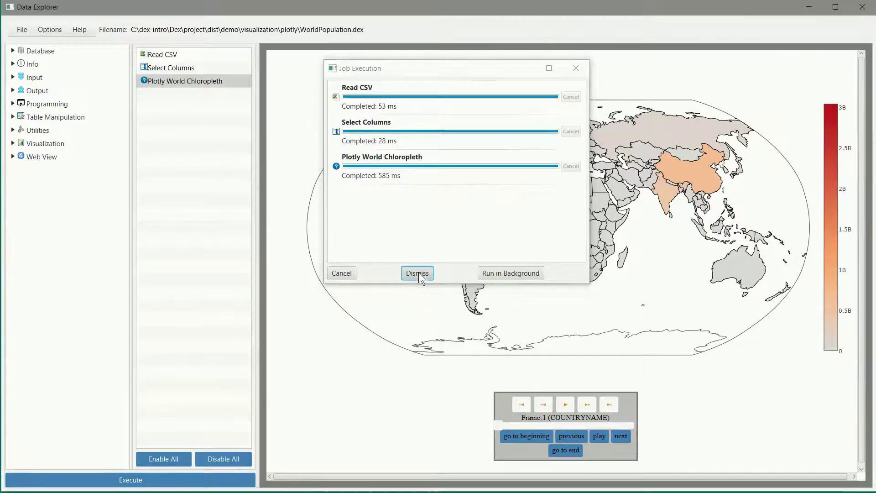
Play the world population map animation and advance its timeline to the year 2012.
click(562, 405)
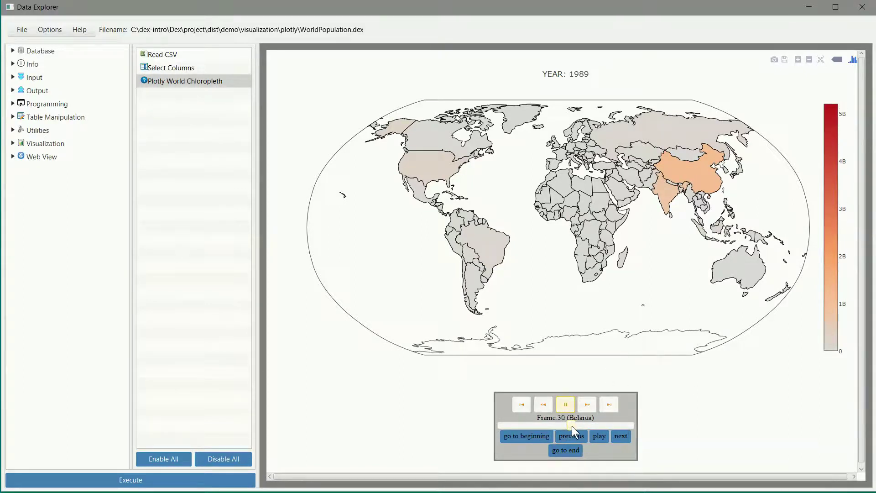
drag(571, 425, 631, 428)
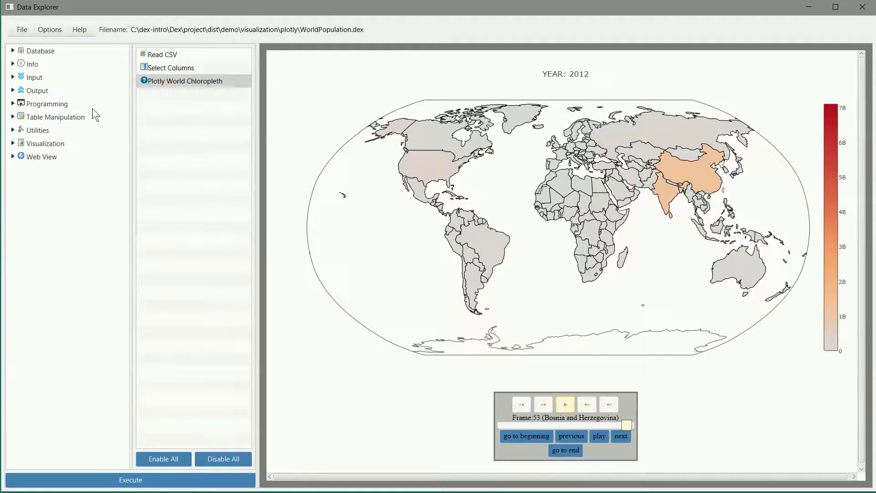
Open the project uml_GameOfThronesBattles.dex from the uml folder of the visualization demos.
click(17, 31)
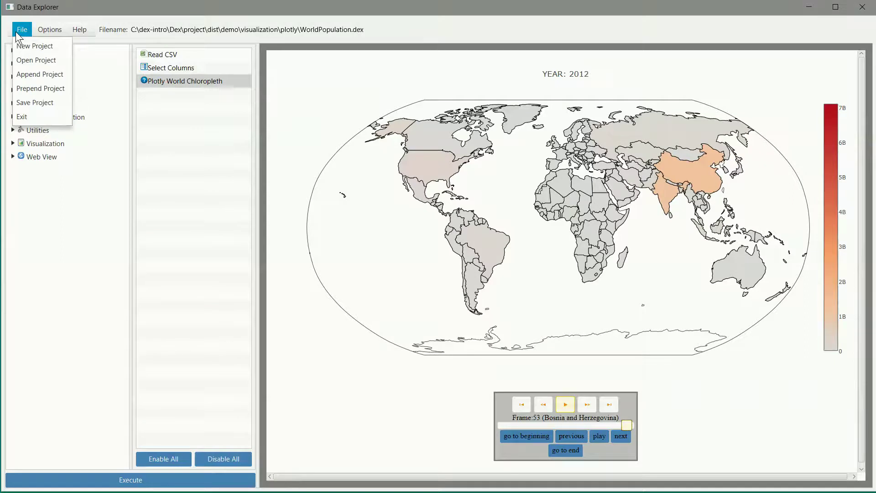
click(18, 59)
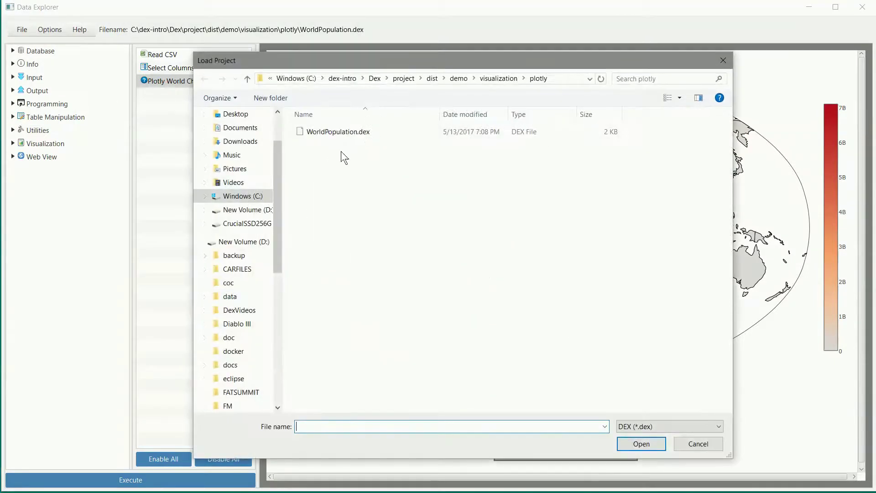
click(509, 74)
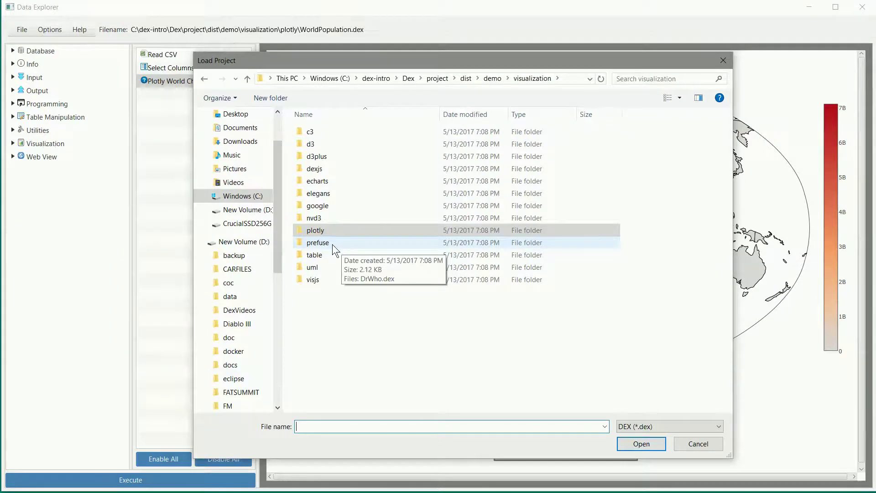
double_click(315, 268)
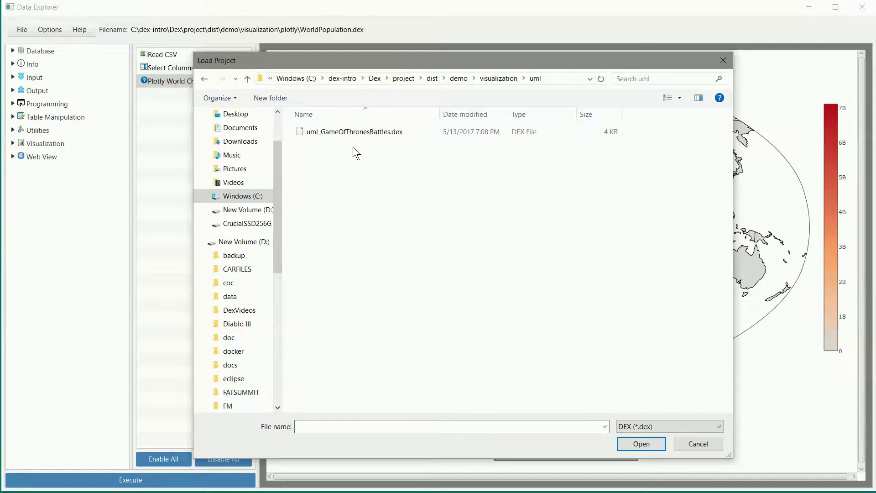
double_click(351, 133)
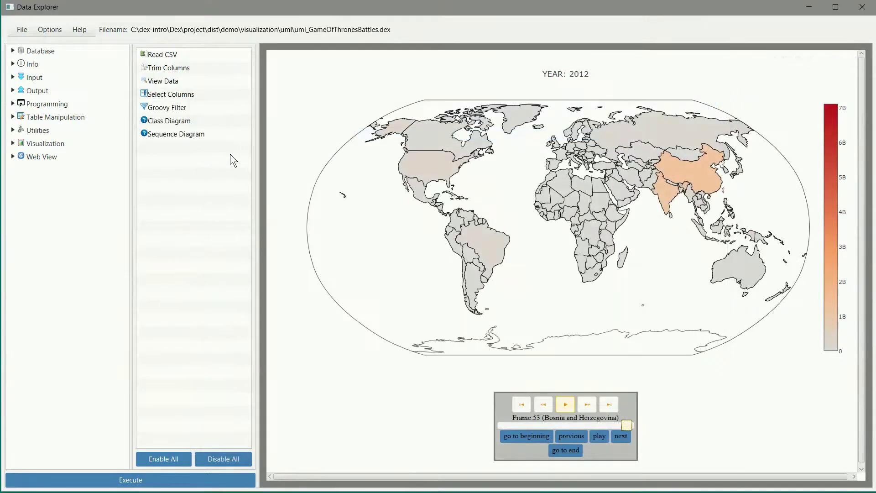
Review the Select Columns and Groovy Filter configurations of the Game of Thrones battles workflow.
click(161, 97)
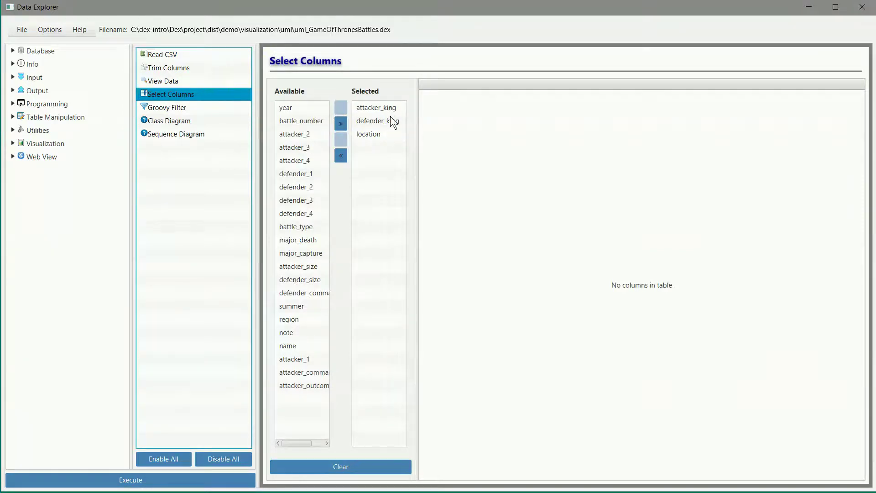
click(169, 123)
click(166, 107)
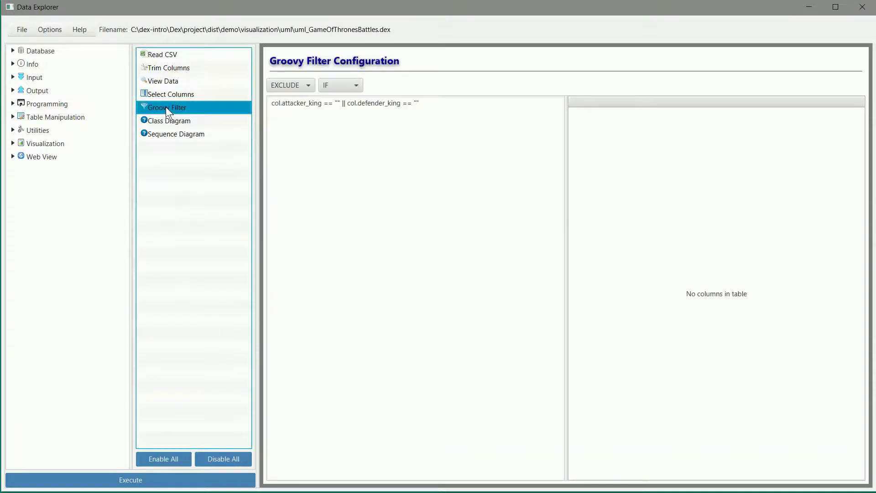
Execute the Game of Thrones battles workflow, dismiss the job report, and view the Class Diagram and Sequence Diagram outputs.
click(167, 120)
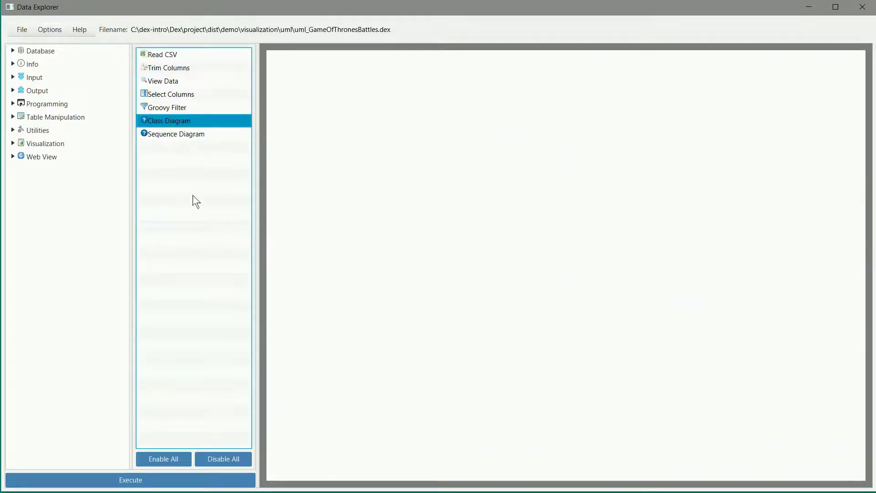
click(166, 478)
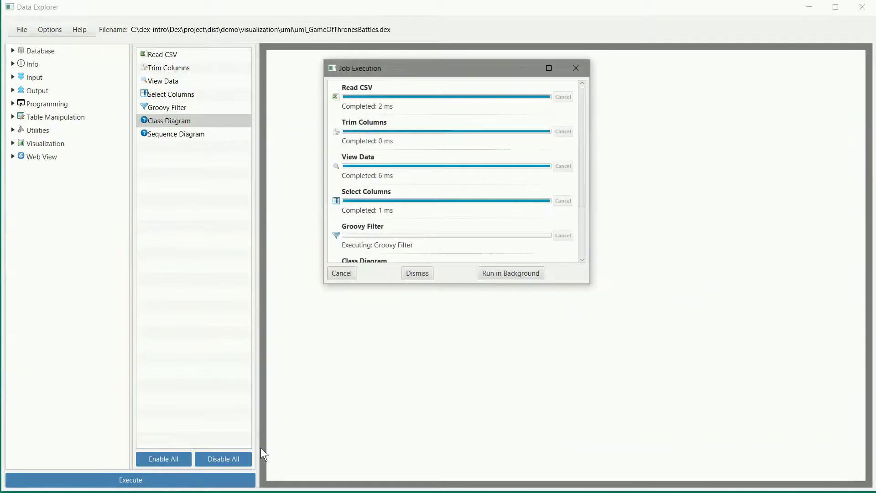
click(418, 273)
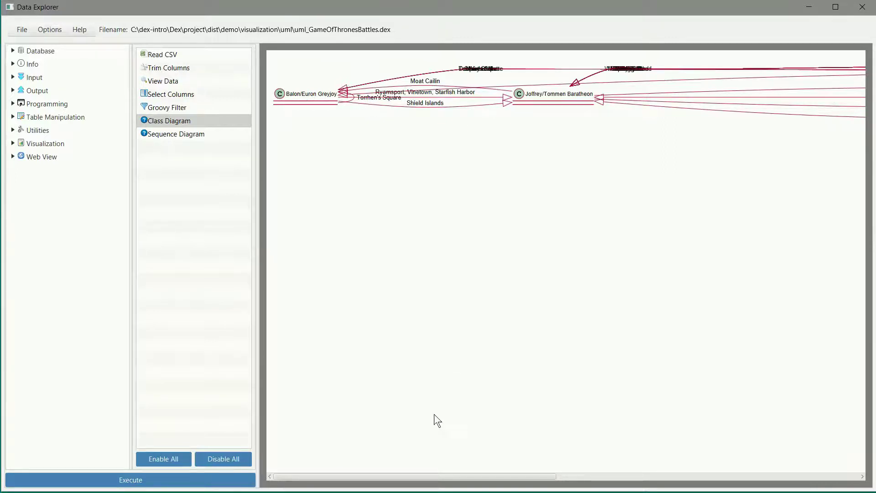
drag(418, 475, 768, 474)
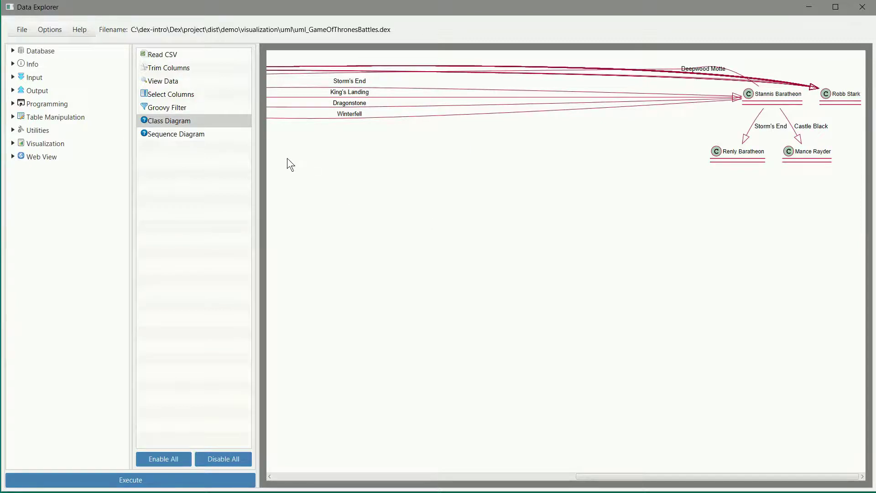
click(173, 136)
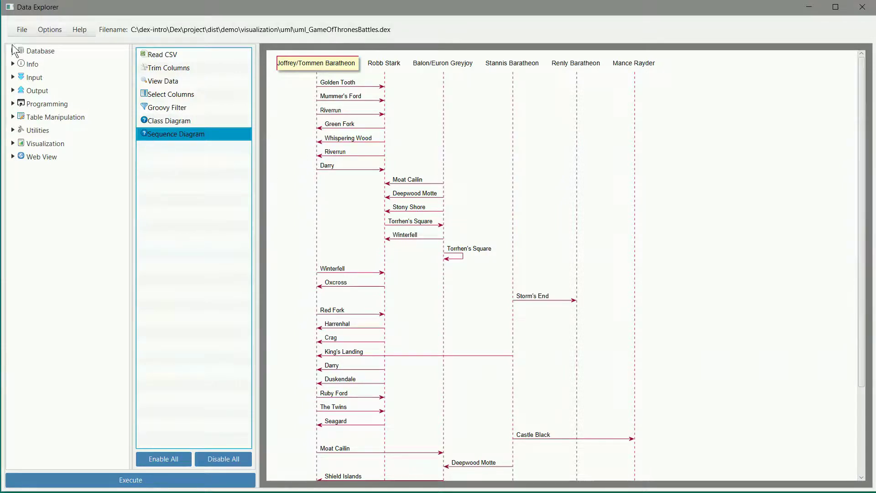
Open the project Step1_ReadingData.dex from the tutorial1 folder inside dist's tutorial folder.
click(19, 29)
click(28, 60)
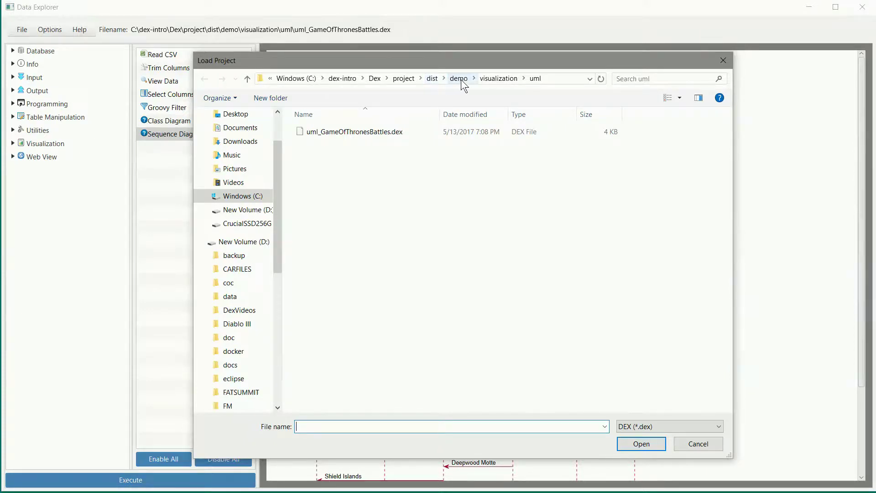
click(437, 79)
double_click(333, 133)
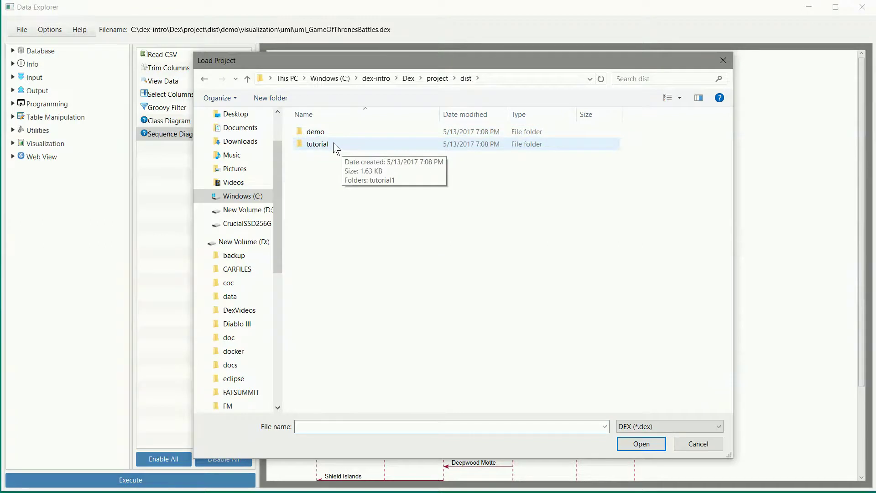
double_click(332, 143)
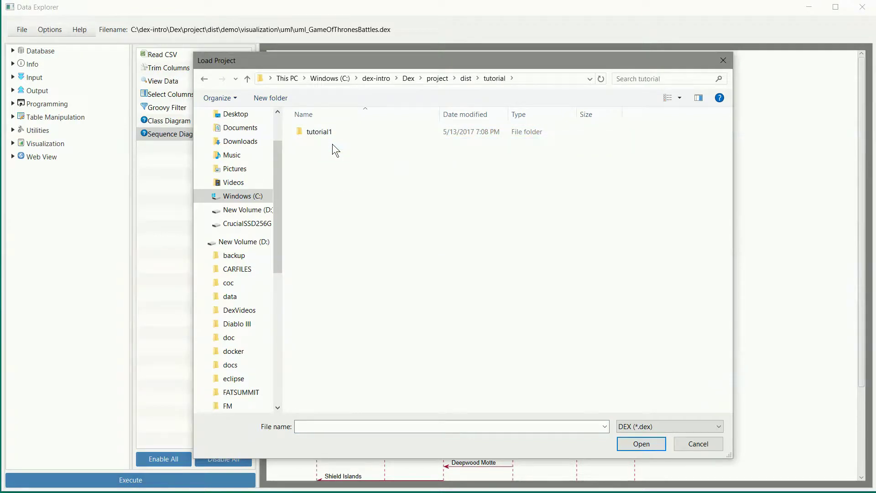
click(325, 130)
double_click(326, 132)
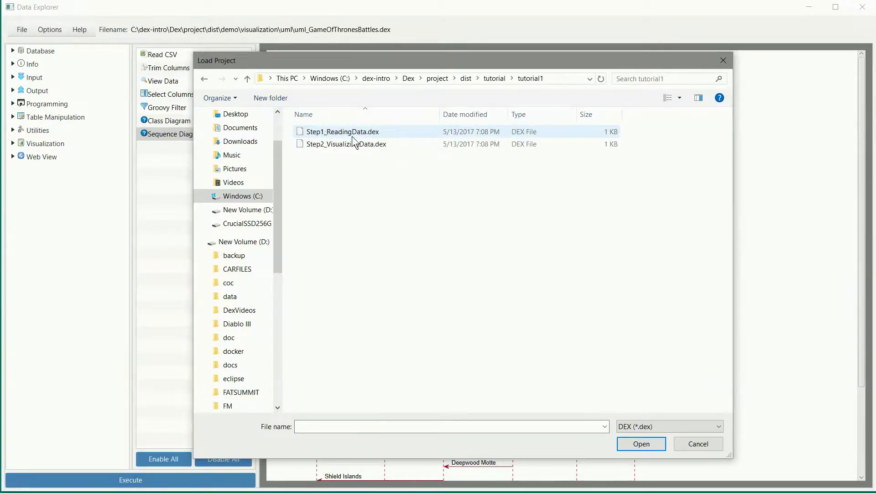
double_click(353, 134)
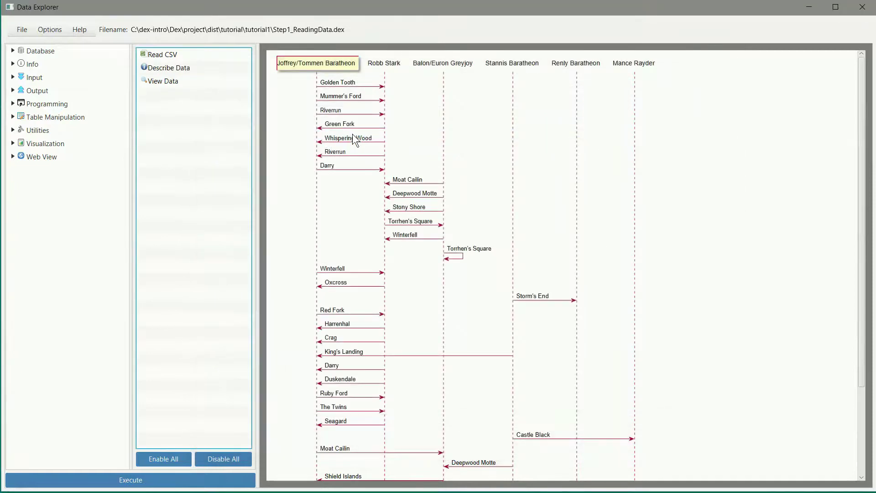
Check the file name in the Read CSV configuration, and execute the workflow with Describe Data displayed, dismissing the job report.
click(162, 56)
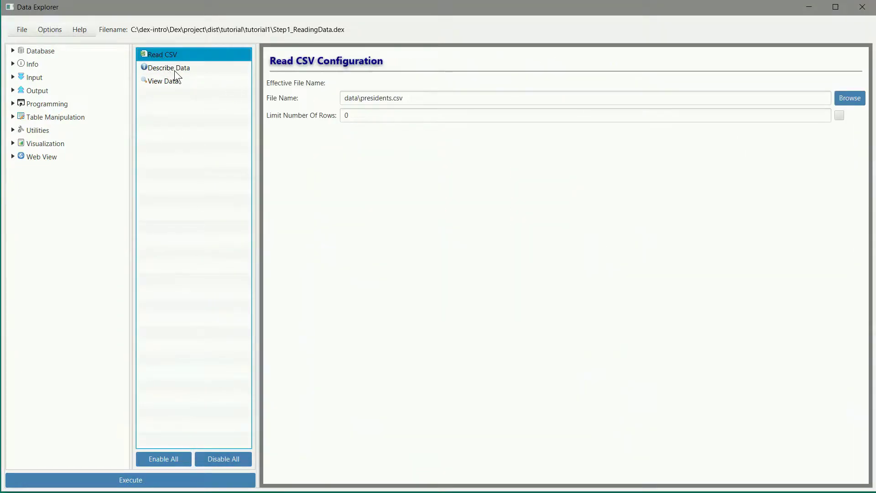
drag(405, 98, 289, 100)
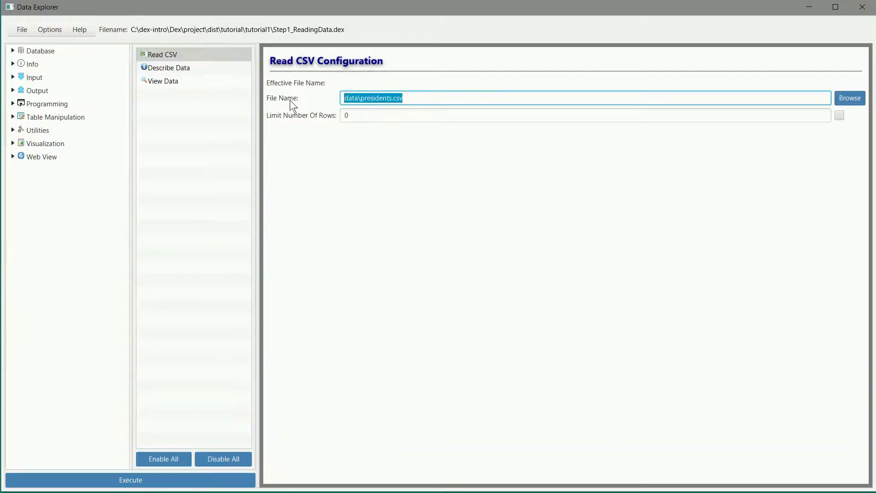
click(164, 69)
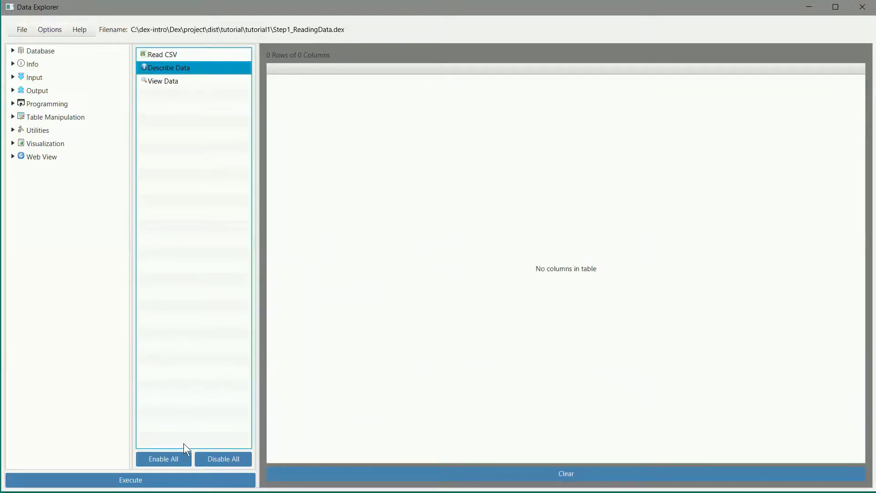
click(196, 479)
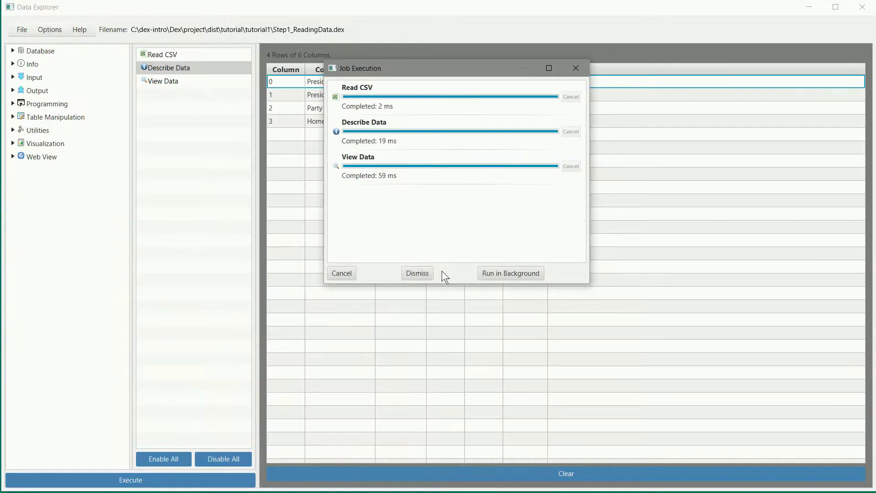
click(417, 273)
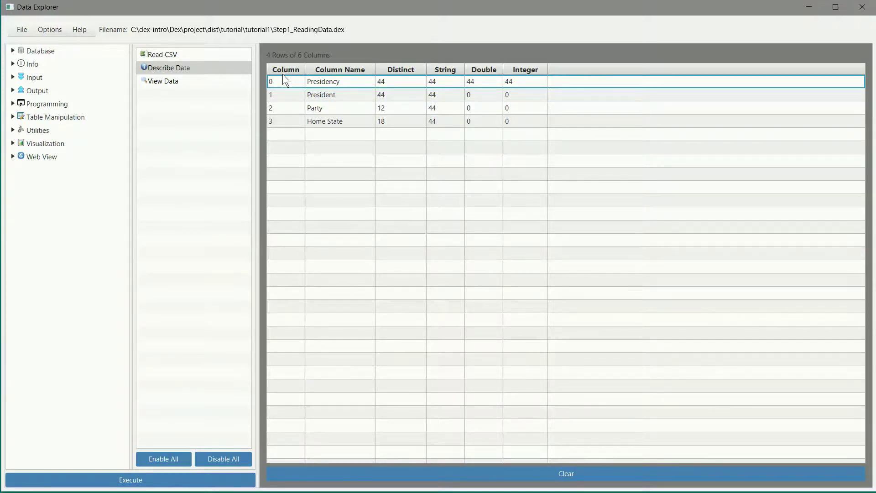
Examine the Presidency and President rows in Describe Data and compare them with the presidents table in View Data.
click(279, 86)
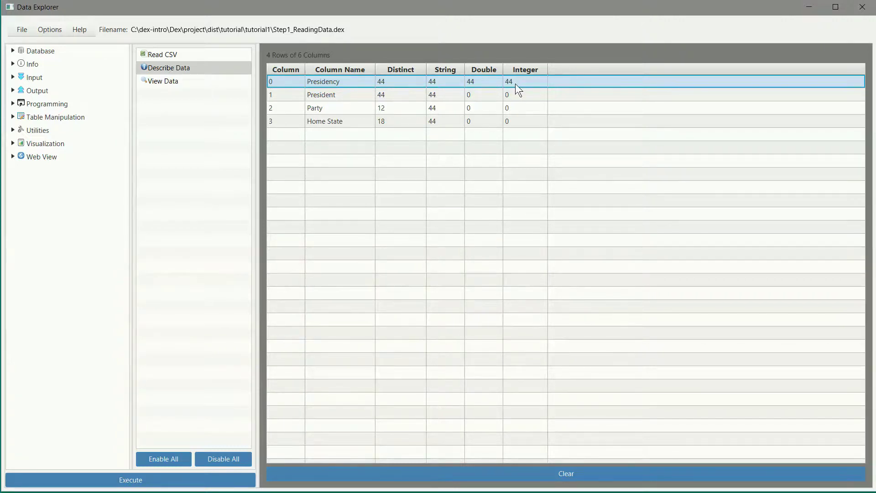
click(167, 81)
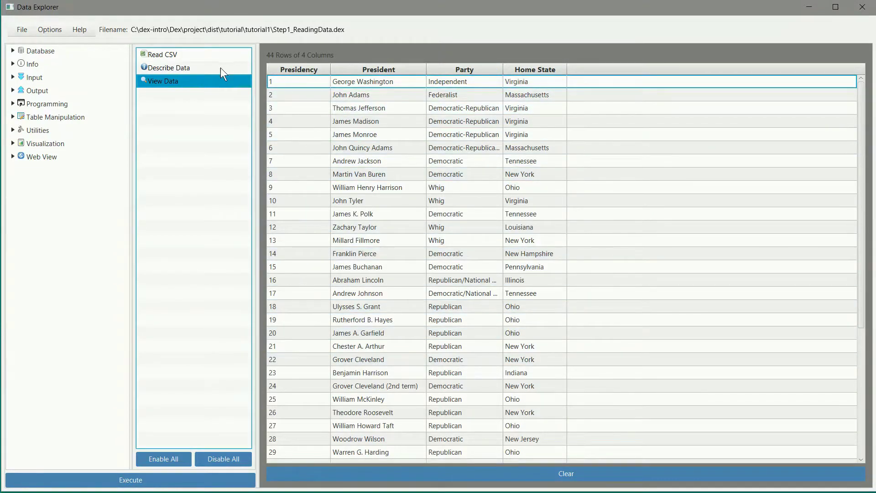
click(168, 68)
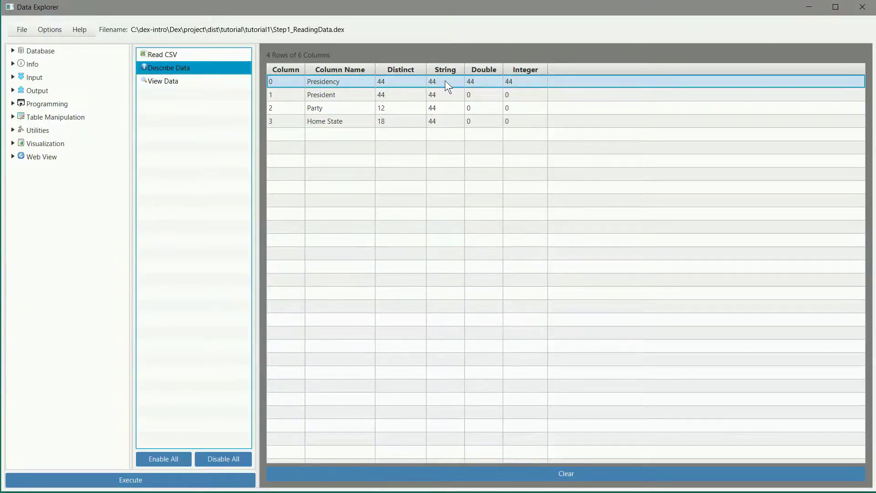
click(391, 91)
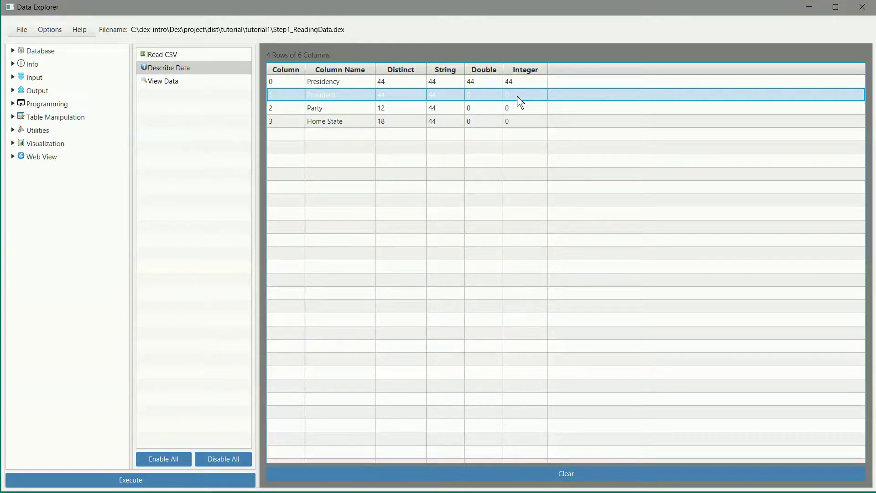
click(376, 99)
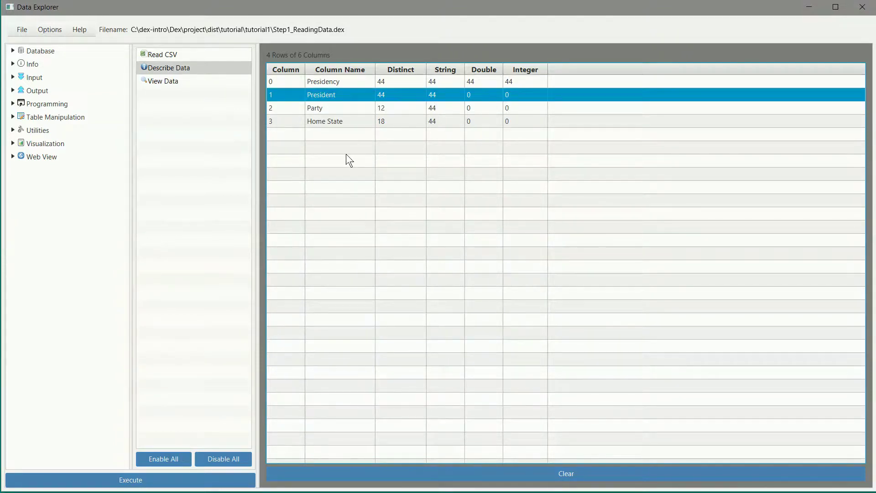
Open the project Step2_VisualizingData.dex from the tutorial1 folder.
click(21, 30)
click(26, 58)
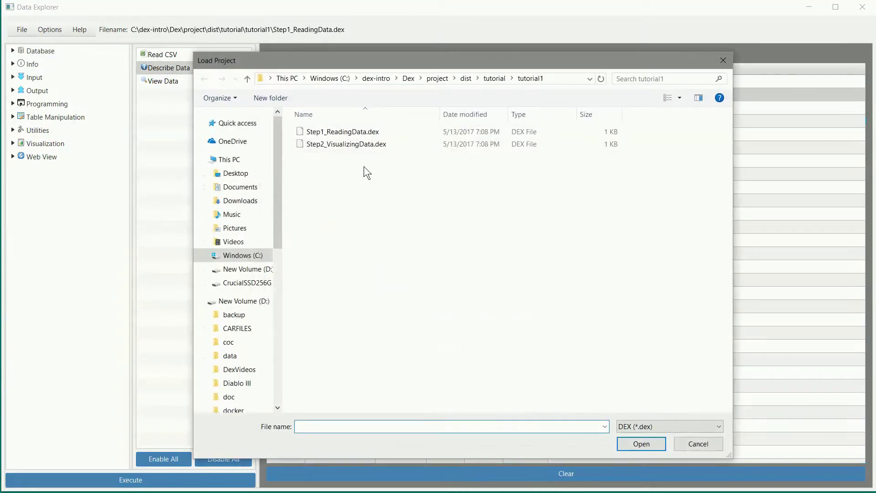
double_click(352, 144)
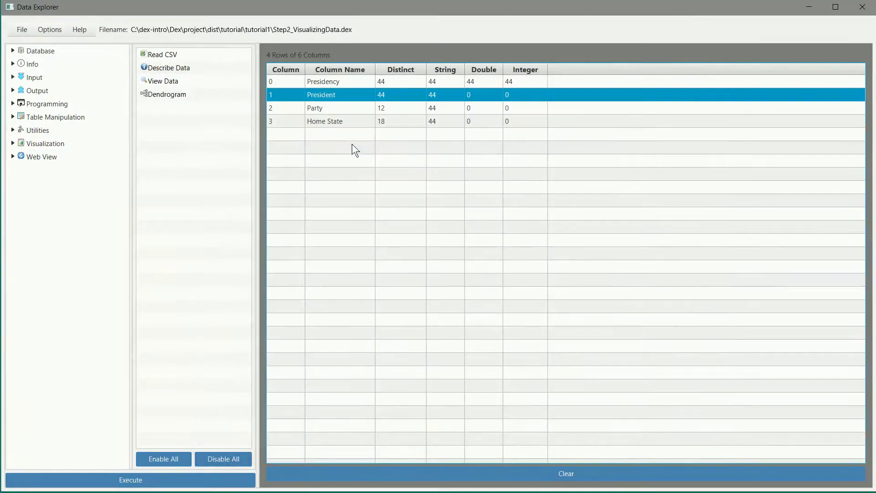
Look through the Read CSV, Describe Data and View Data components of the visualizing data project.
click(170, 56)
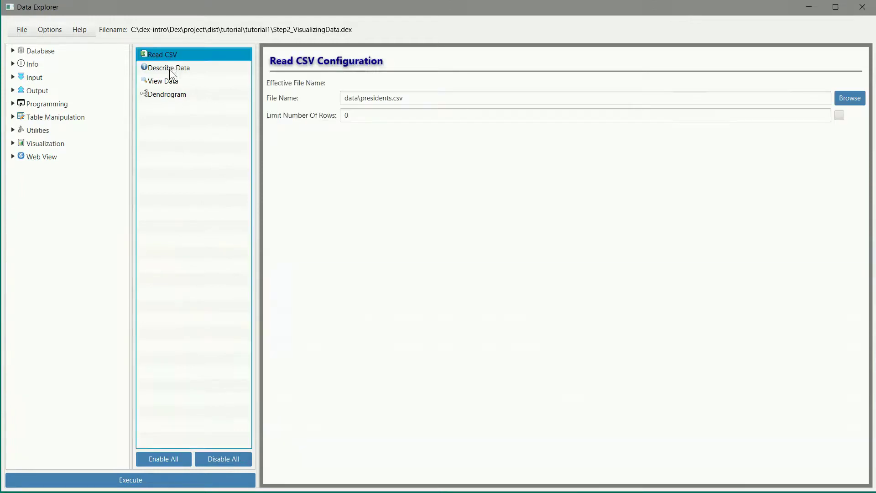
click(169, 69)
click(174, 84)
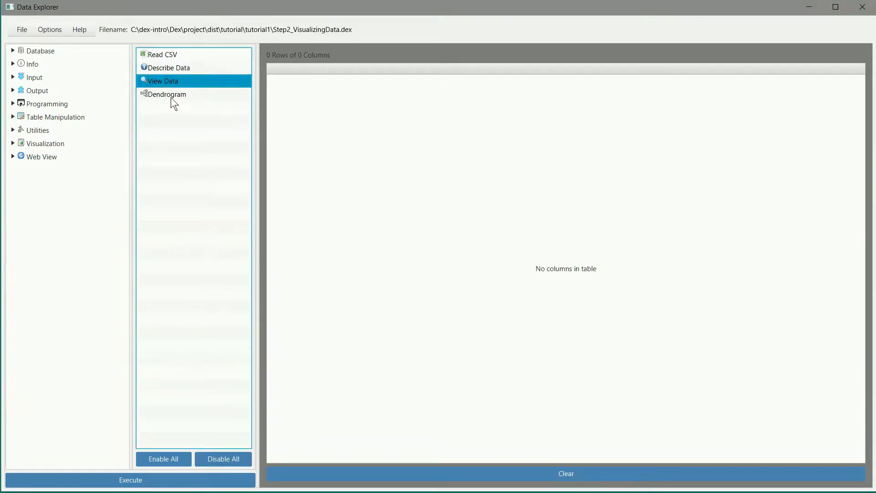
Display the Dendrogram component, execute the presidents workflow and dismiss the job report.
click(170, 97)
click(148, 483)
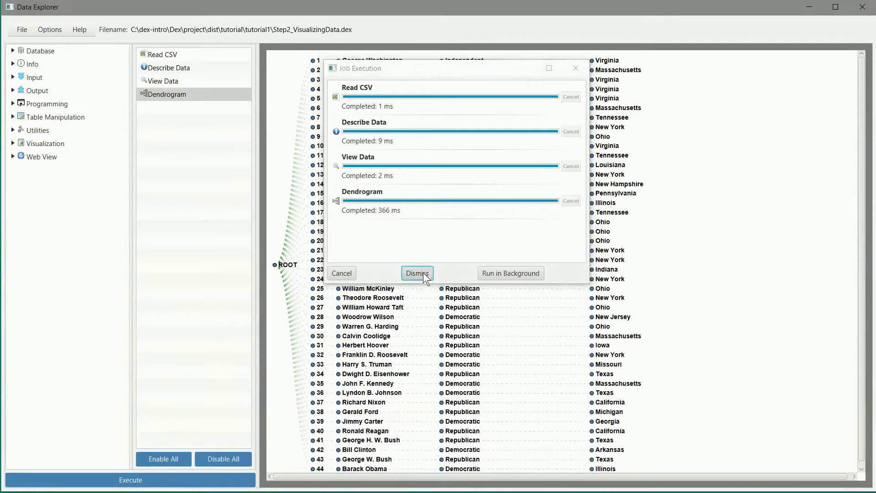
click(417, 273)
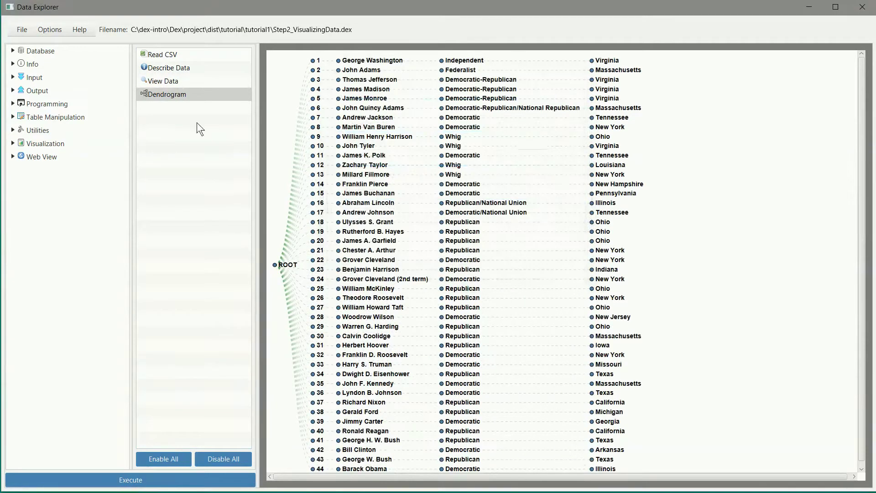
Open the project etl_in_memory_db.dex from the demo folder's common_tasks subfolder.
click(20, 31)
click(32, 57)
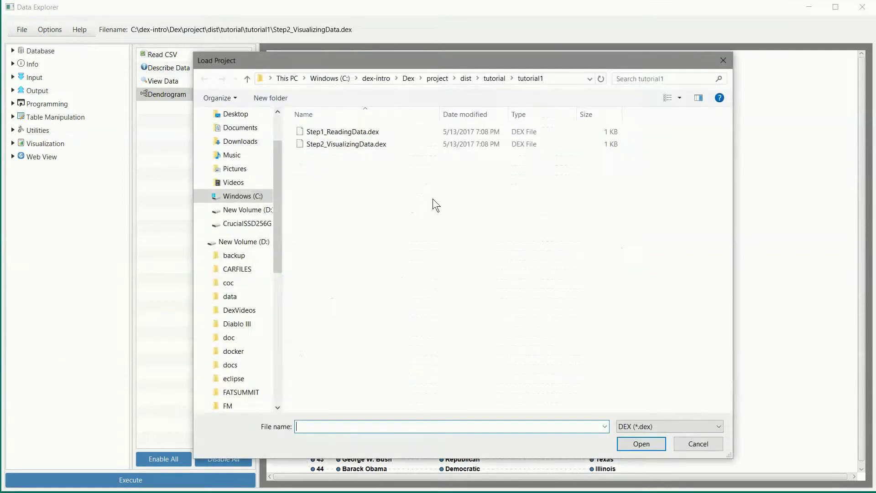
click(466, 78)
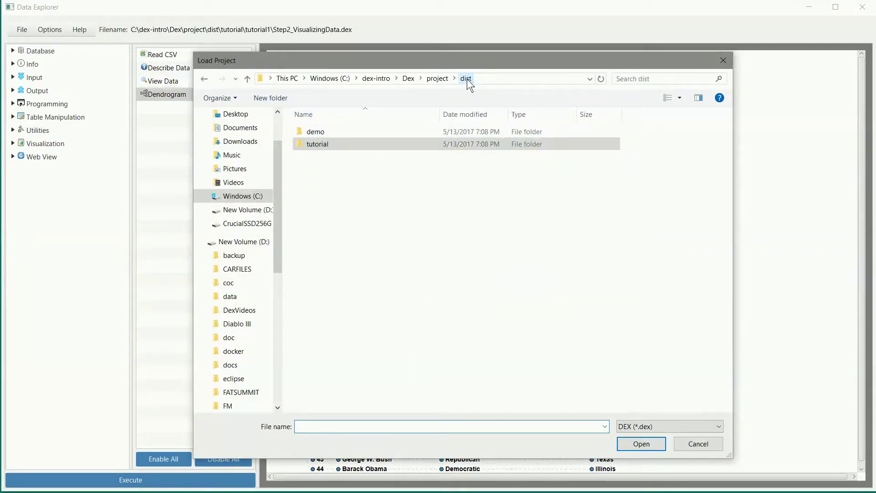
double_click(326, 135)
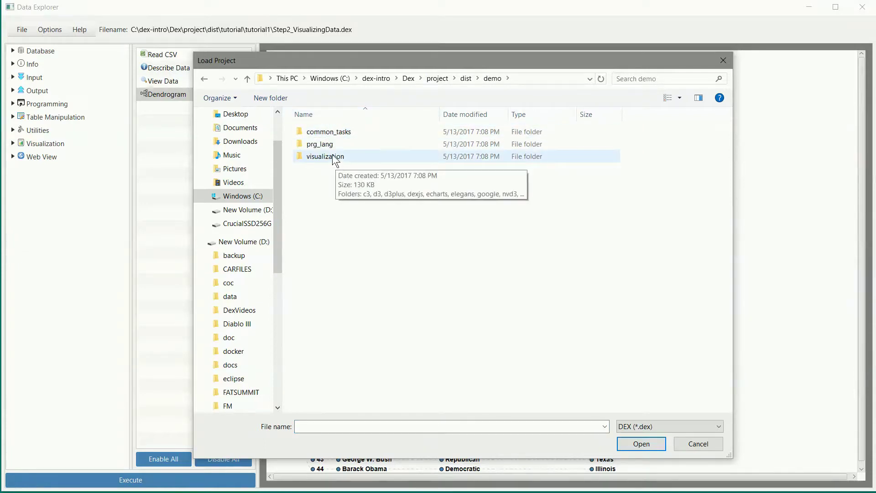
double_click(322, 131)
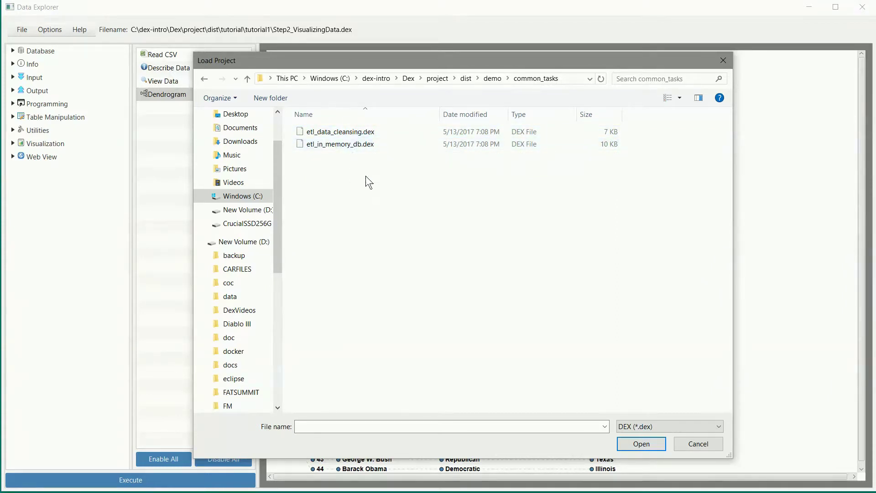
double_click(365, 140)
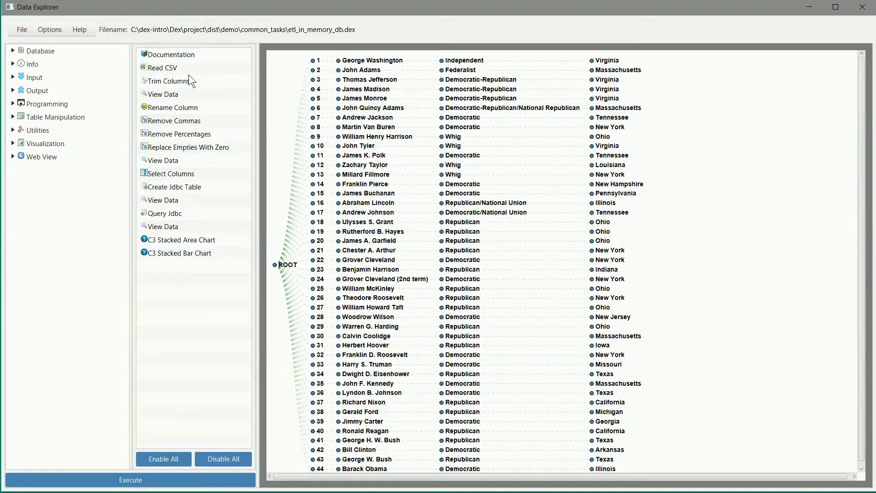
Preview the Create Jdbc Table and Query Jdbc components and read the project's Documentation task breakdown.
click(174, 187)
click(171, 213)
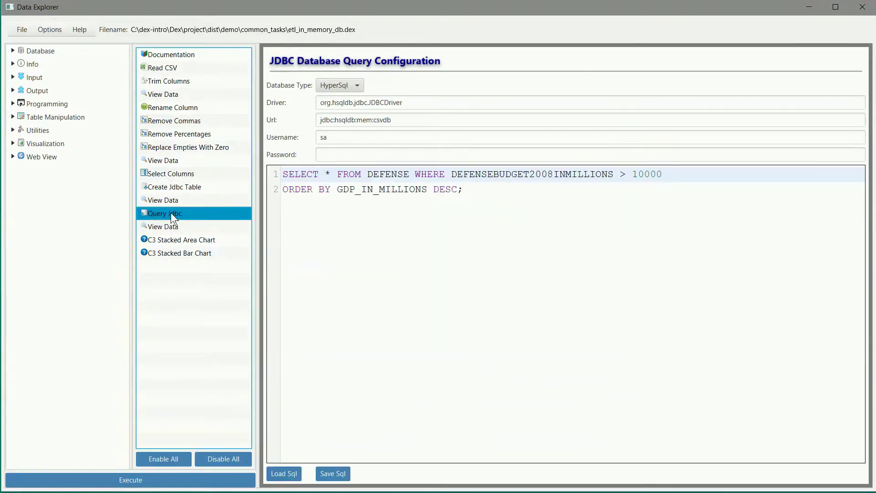
drag(484, 193, 250, 160)
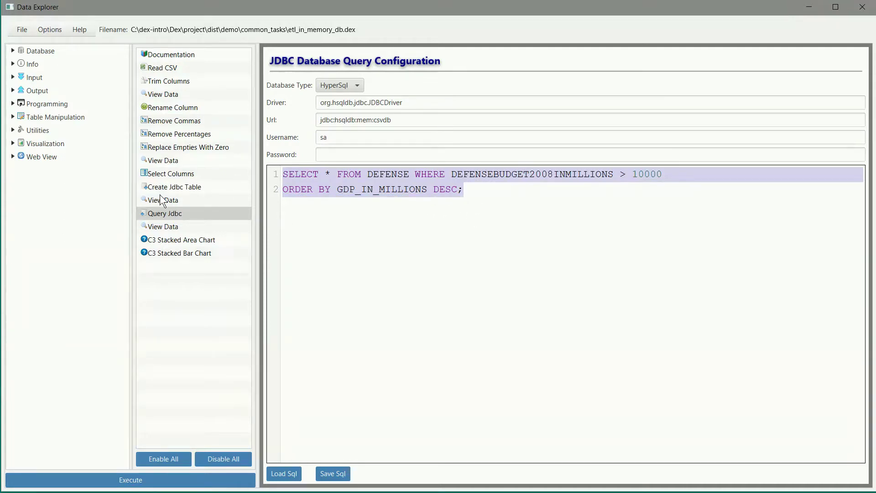
click(170, 55)
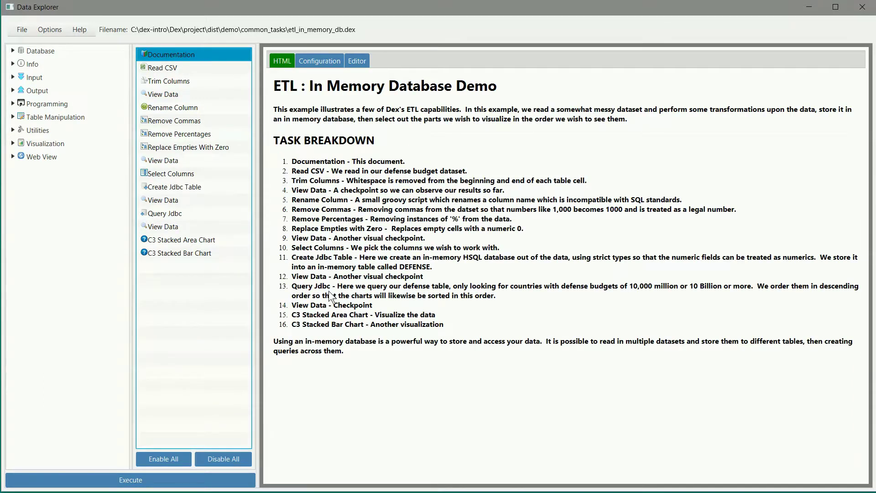
Check the Read CSV and Trim Columns components, then execute the workflow with the first View Data displayed and dismiss the job report.
click(168, 70)
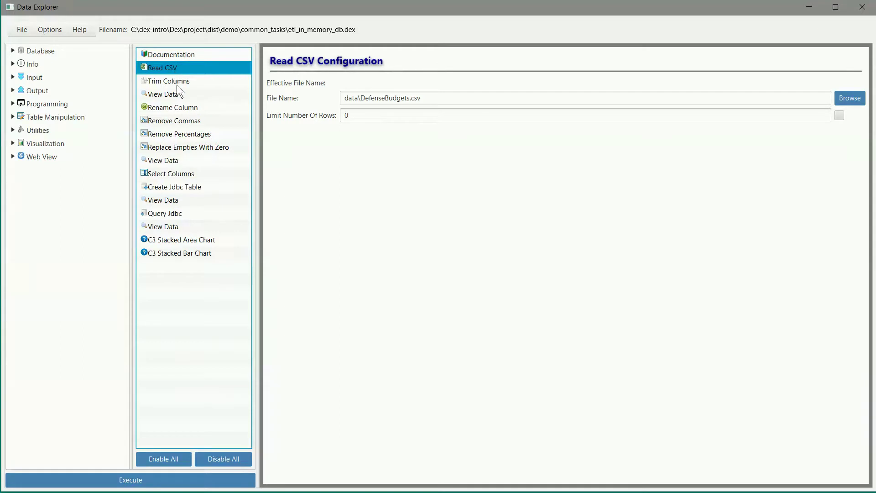
click(177, 80)
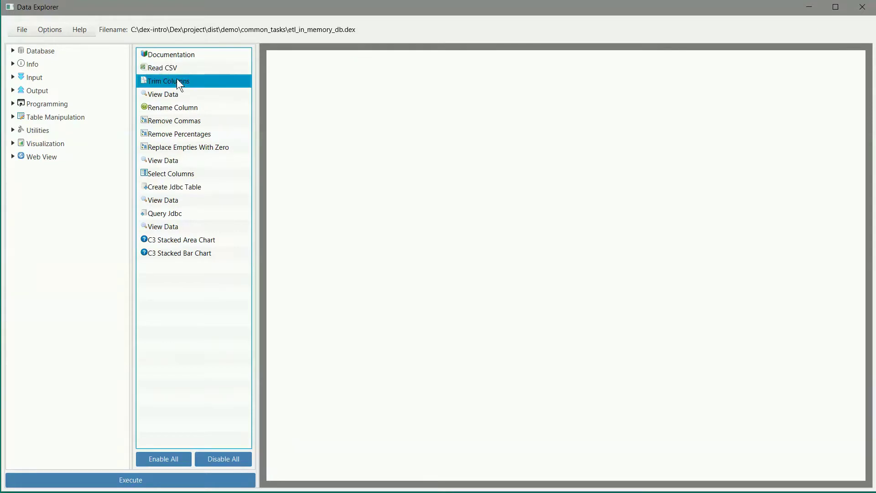
click(208, 95)
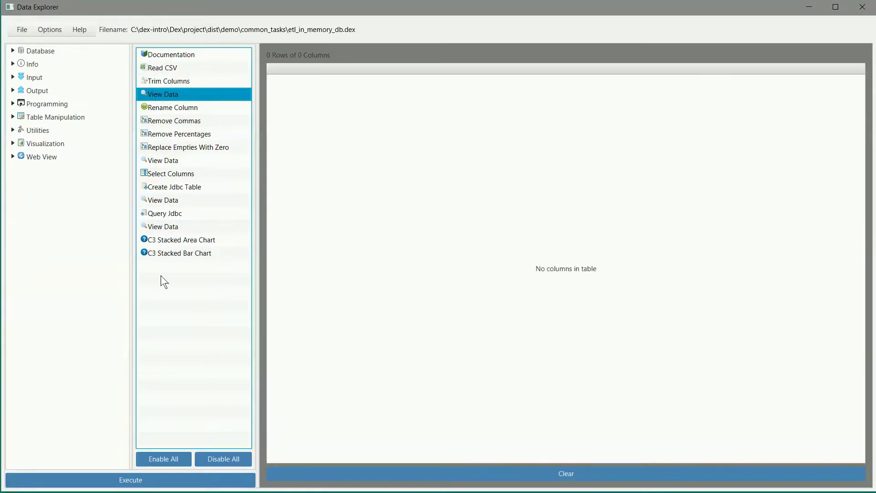
click(163, 483)
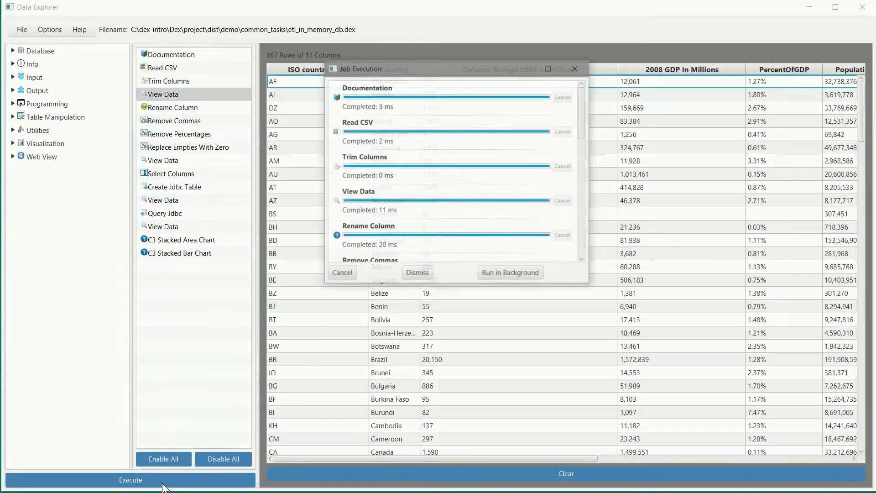
click(415, 272)
Review the cleansing components from Rename Column through Replace Empties With Zero and examine the cleaned table in the second View Data.
click(186, 107)
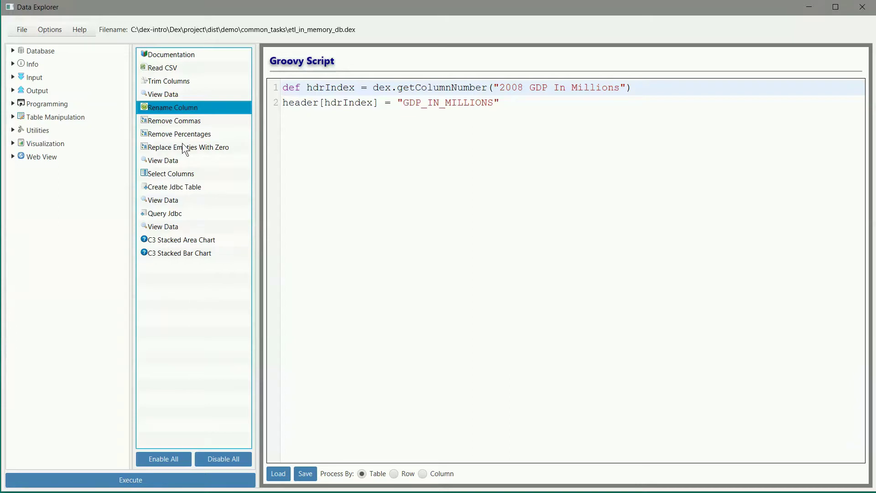
click(172, 123)
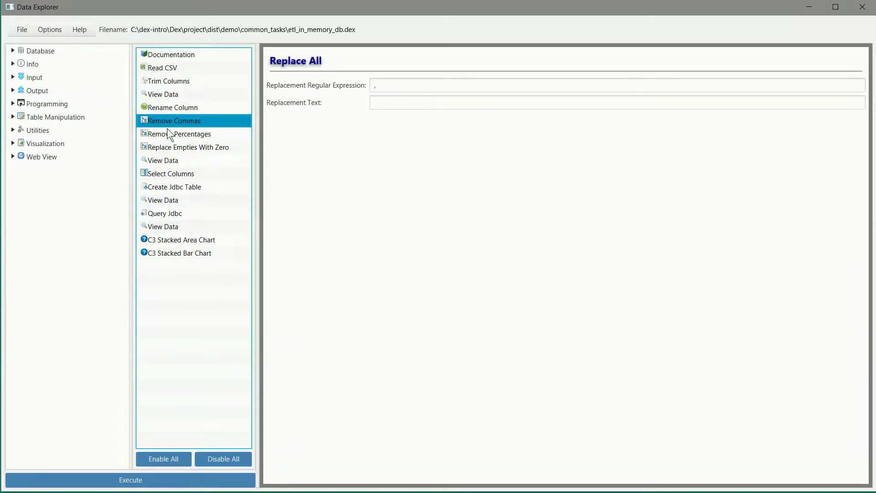
click(173, 134)
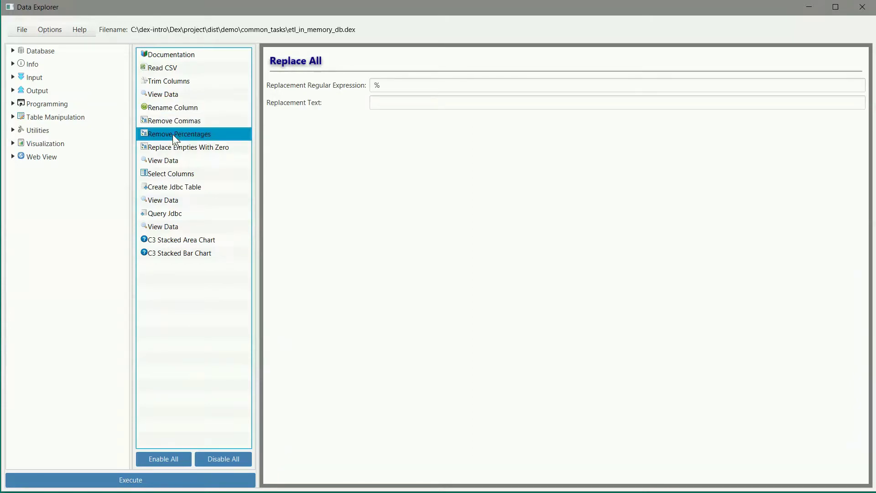
click(174, 147)
click(172, 162)
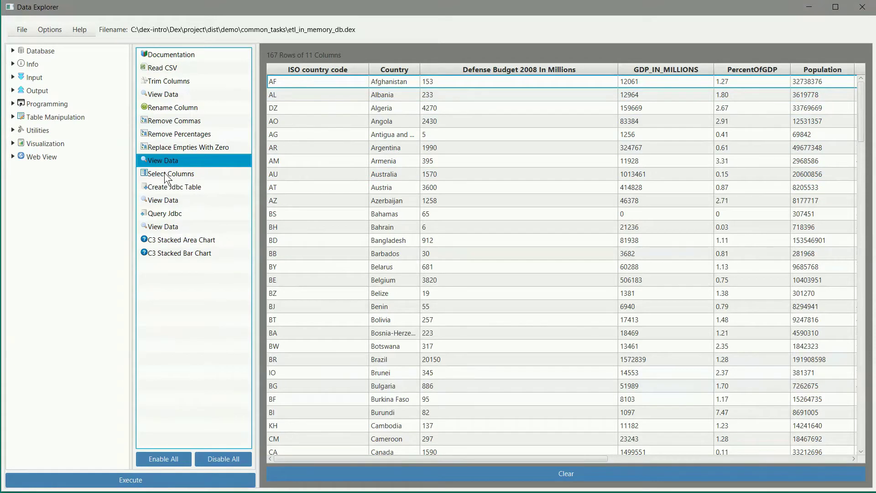
Inspect the Select Columns setup and the Create Jdbc Table's table name, and view the data in the checkpoint after them.
click(166, 175)
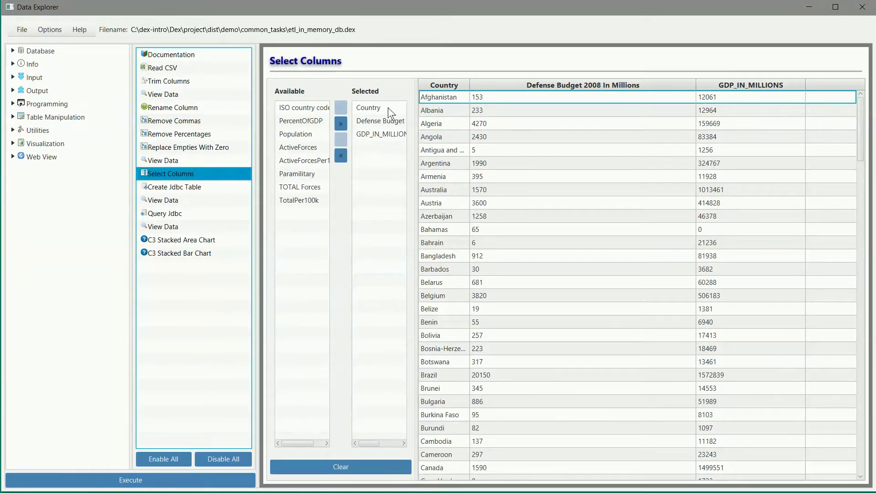
click(186, 187)
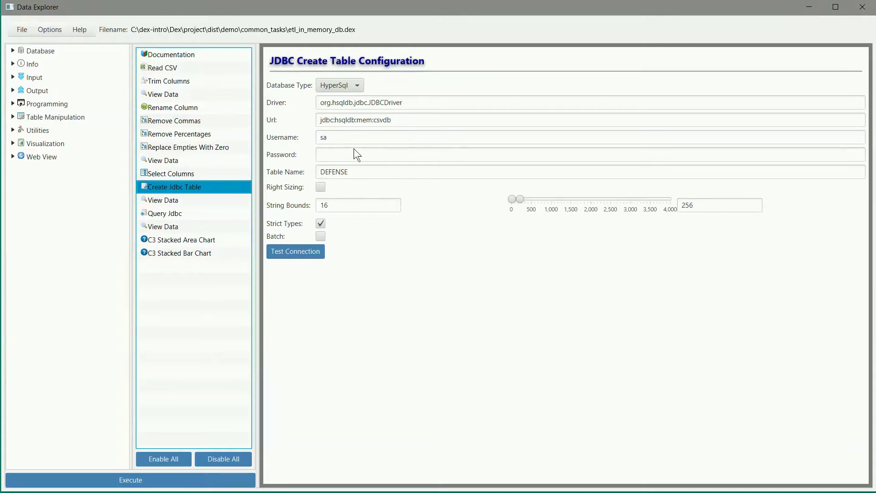
click(354, 170)
double_click(353, 170)
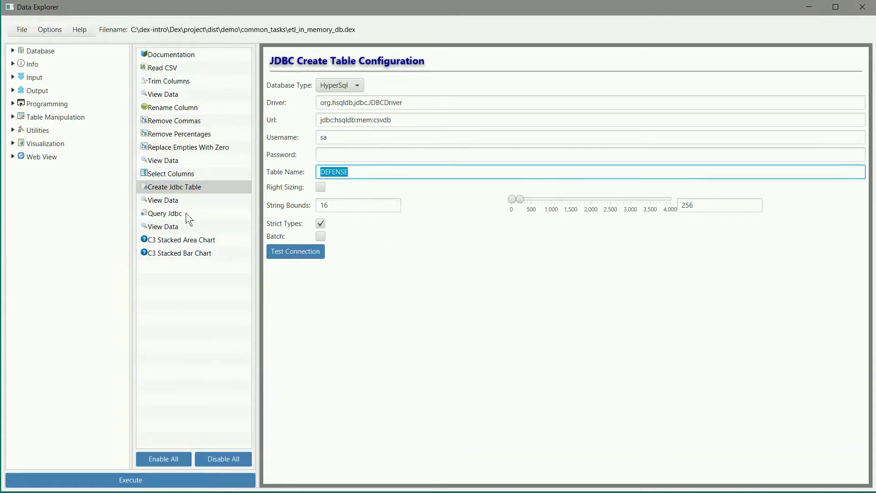
click(167, 200)
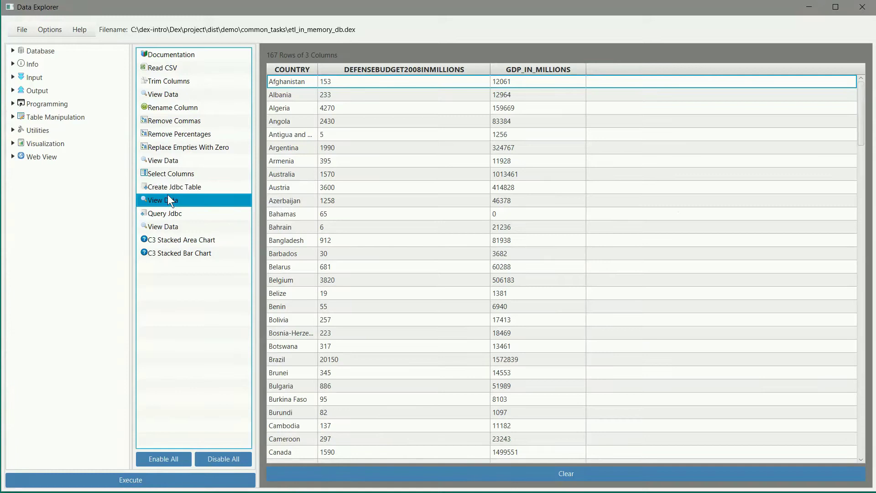
Examine the Query Jdbc statement's WHERE condition and ORDER BY clause, and view the query output in the last View Data.
click(166, 213)
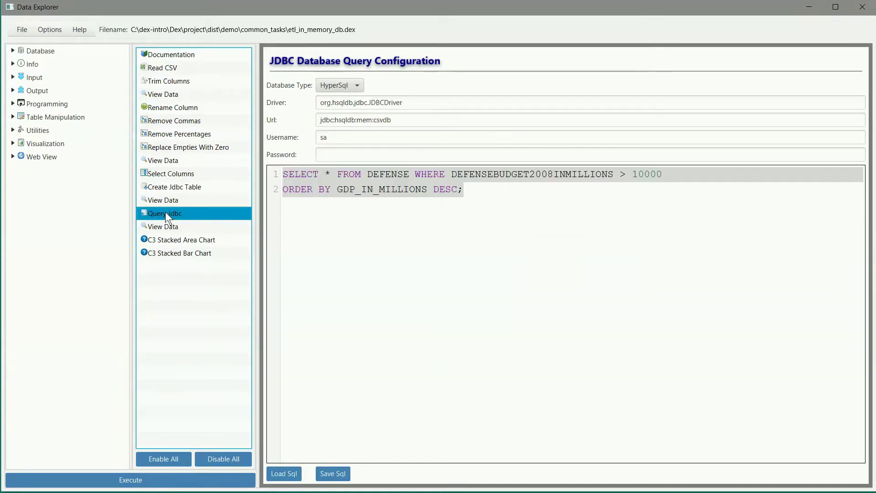
click(544, 188)
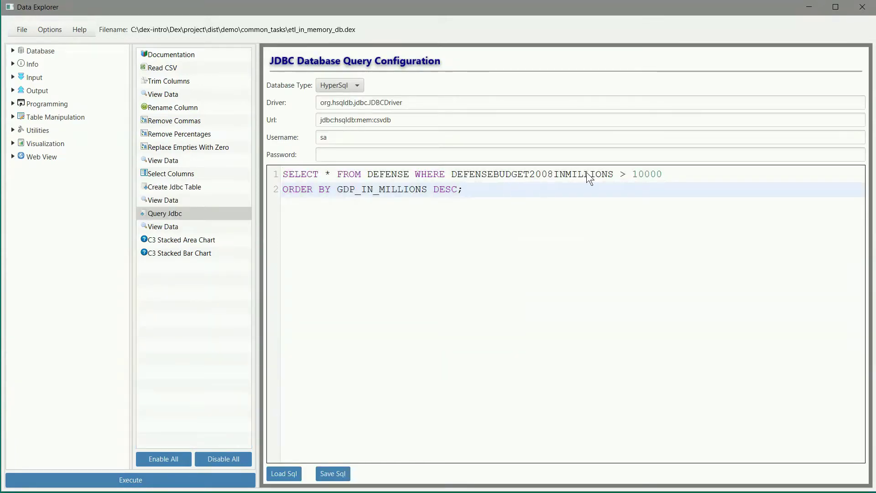
click(454, 176)
key(shift+Home)
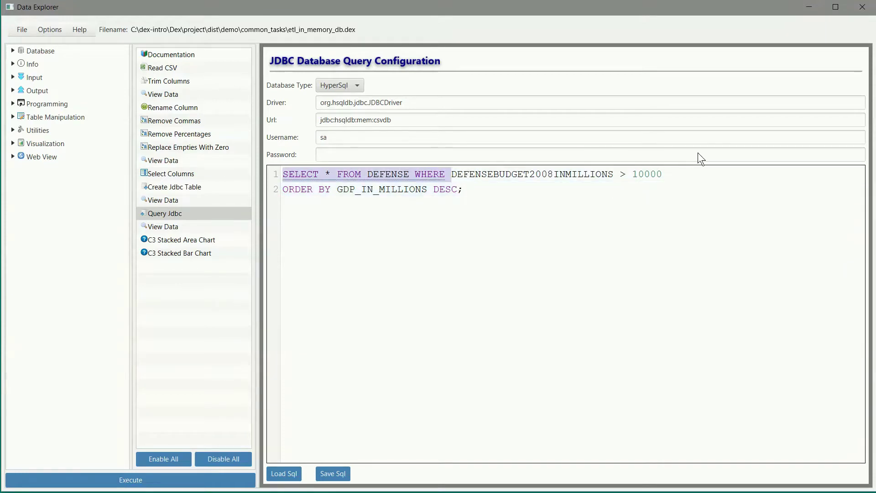
key(shift+End)
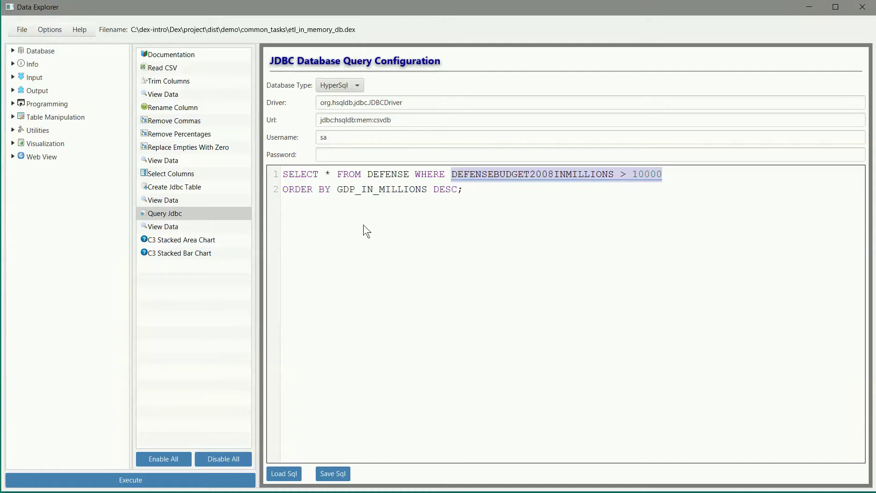
drag(337, 189, 500, 192)
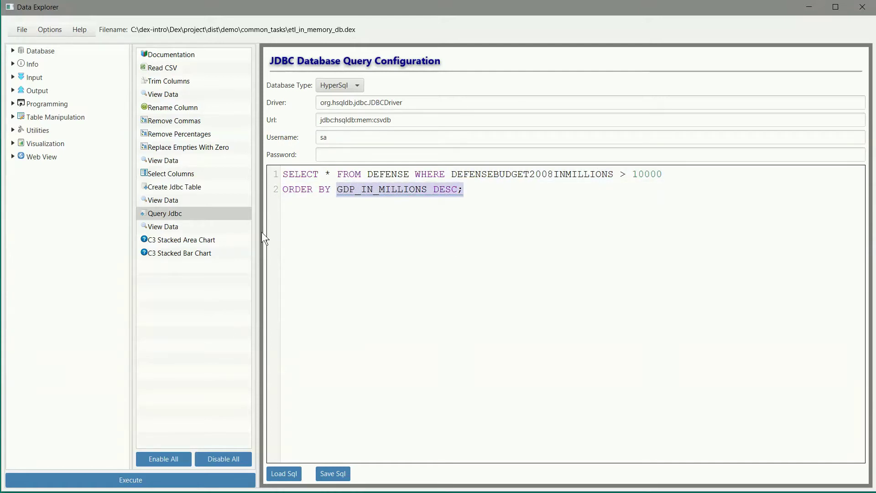
click(163, 227)
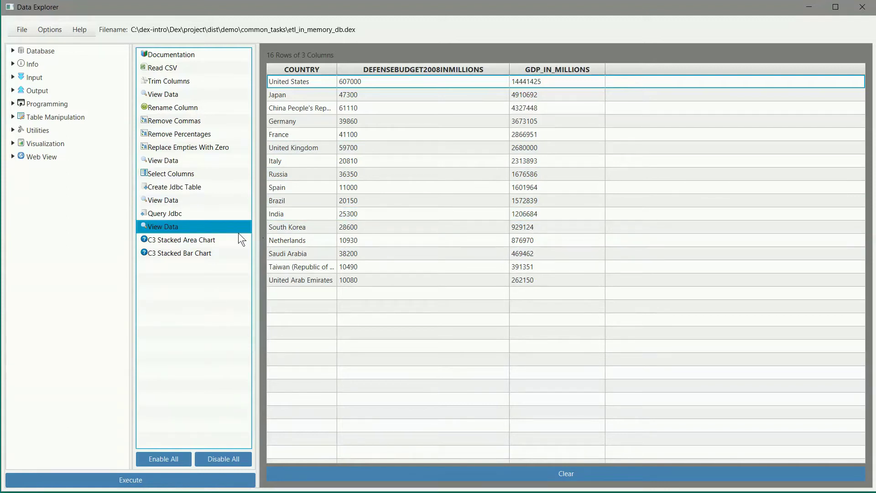
Explore the C3 Stacked Area Chart by shifting its zoom range to the United States end, and display the C3 Stacked Bar Chart.
click(201, 243)
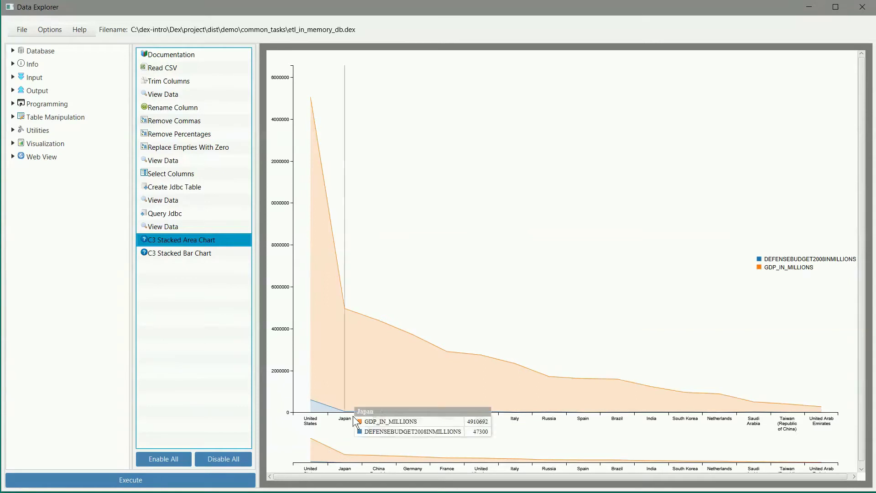
scroll(421, 335, up, 3)
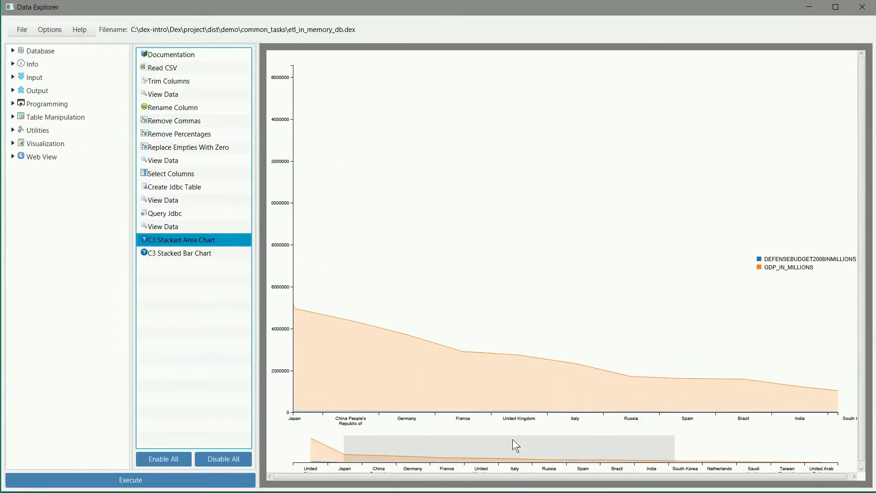
drag(506, 445, 374, 447)
scroll(370, 367, up, 3)
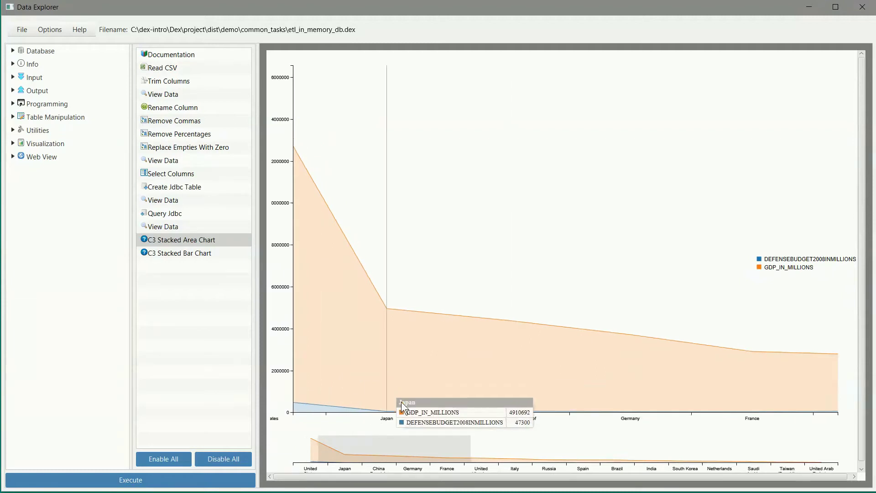
drag(410, 450, 329, 455)
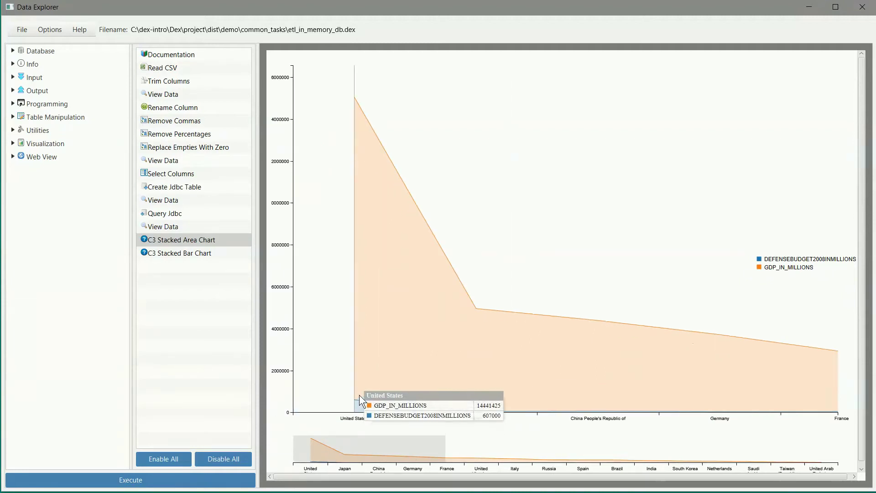
click(191, 257)
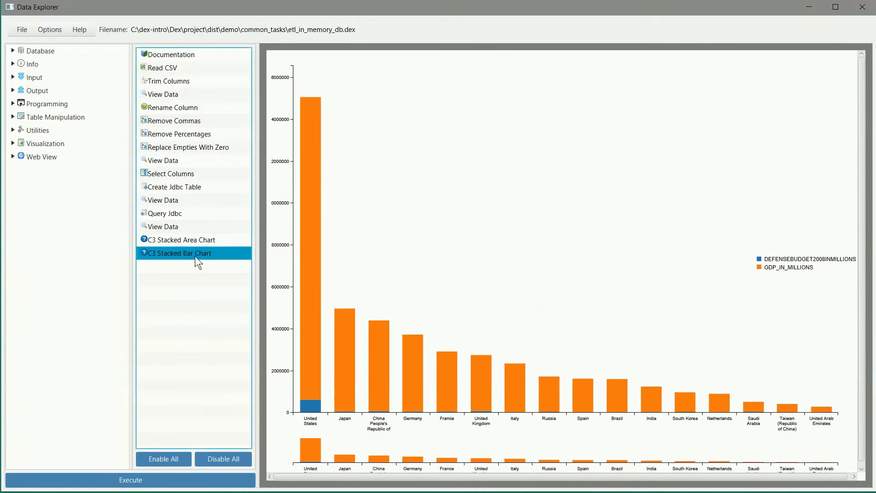